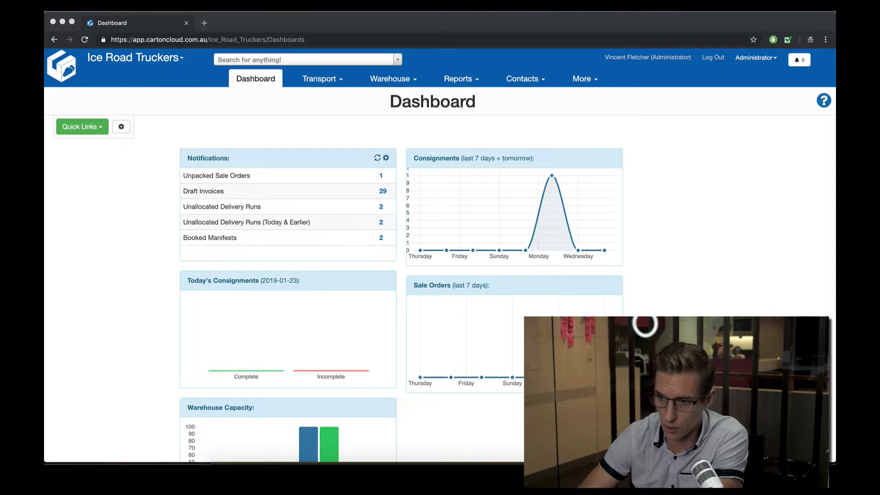
# Step: Review the Onforwarders Webinar checklist in Google Tasks, and close it again
pyautogui.click(788, 42)
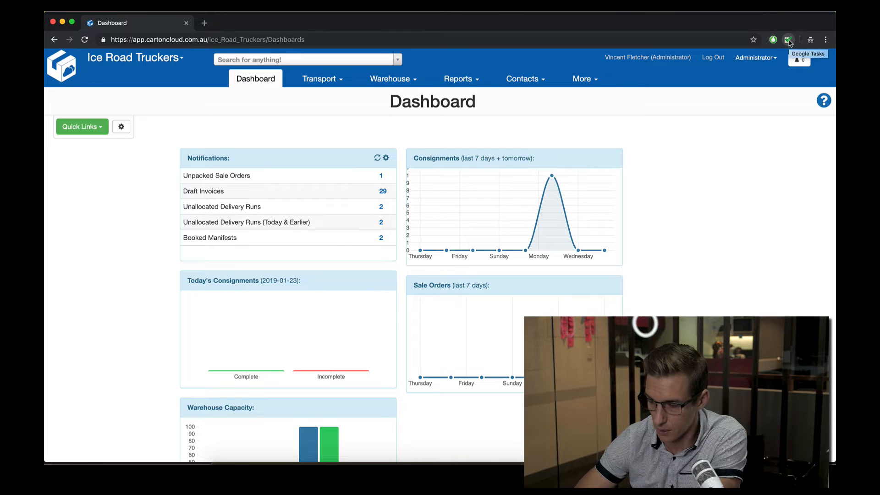
pyautogui.click(789, 41)
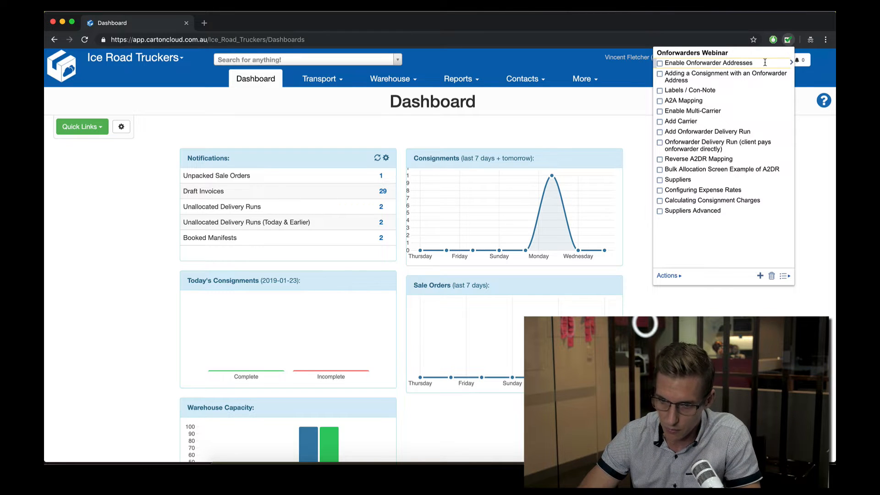
pyautogui.click(584, 118)
# Step: Check that Onforwarder Address Display is enabled in the organisation's feature settings, and save the settings
pyautogui.click(586, 79)
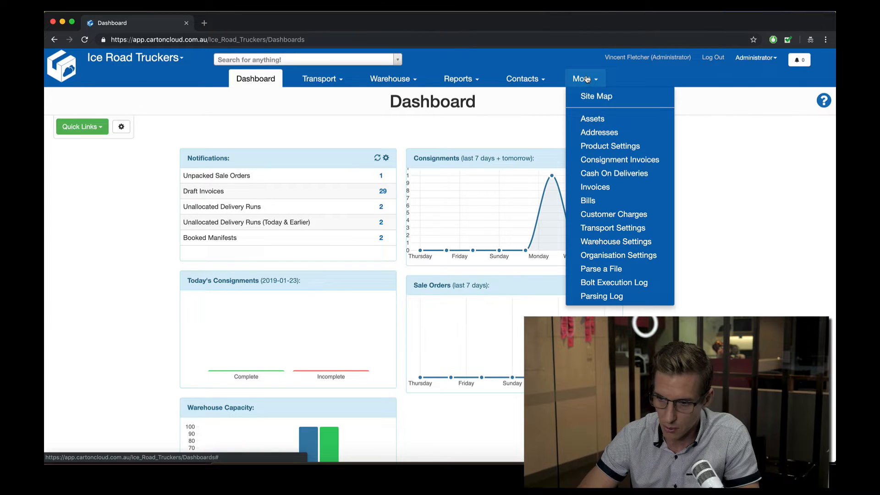
pyautogui.click(617, 256)
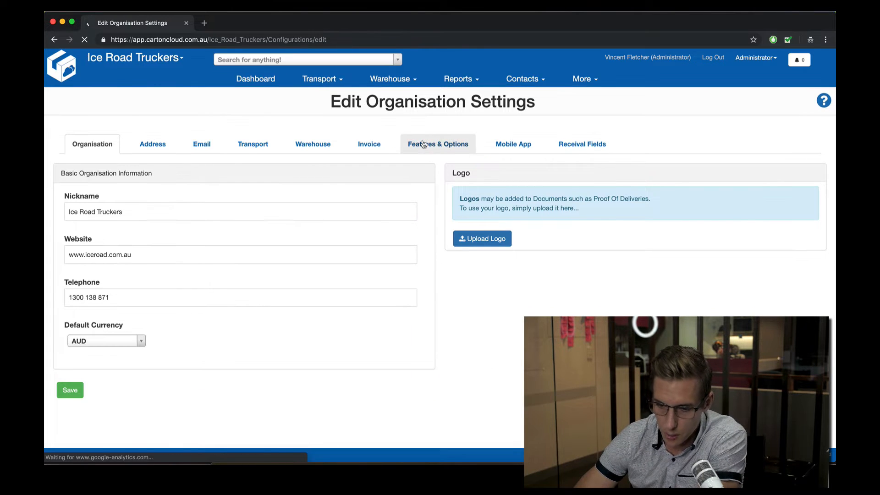
pyautogui.click(423, 144)
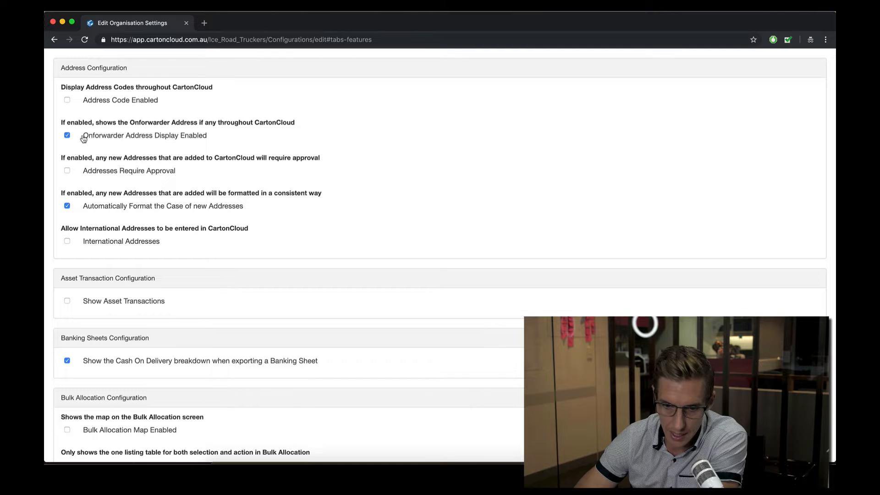
pyautogui.scroll(3, 86, 139)
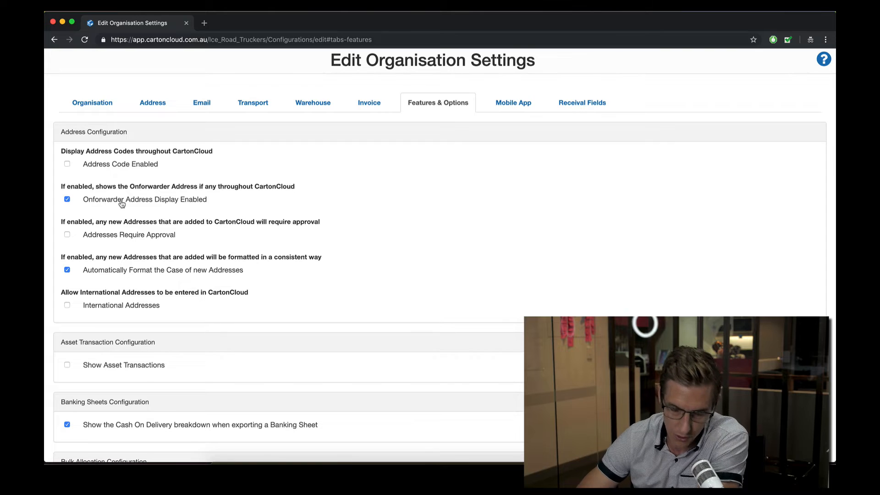
pyautogui.scroll(-15, 67, 204)
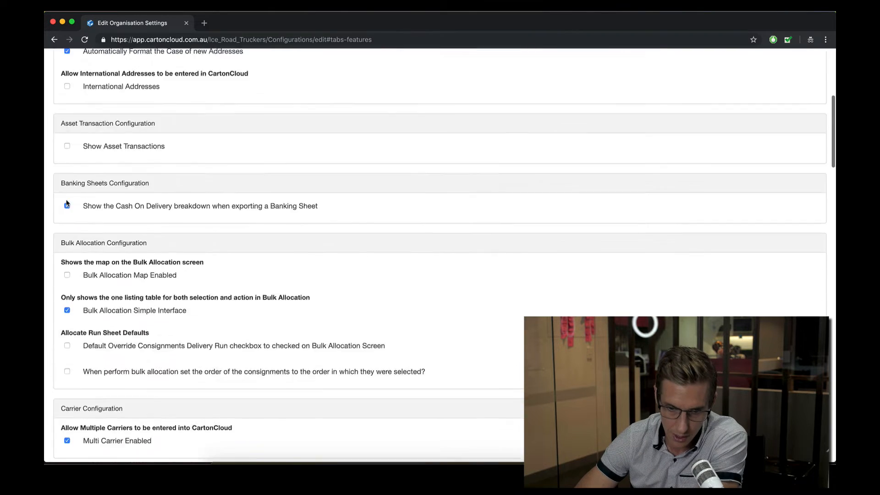
pyautogui.scroll(-15, 67, 203)
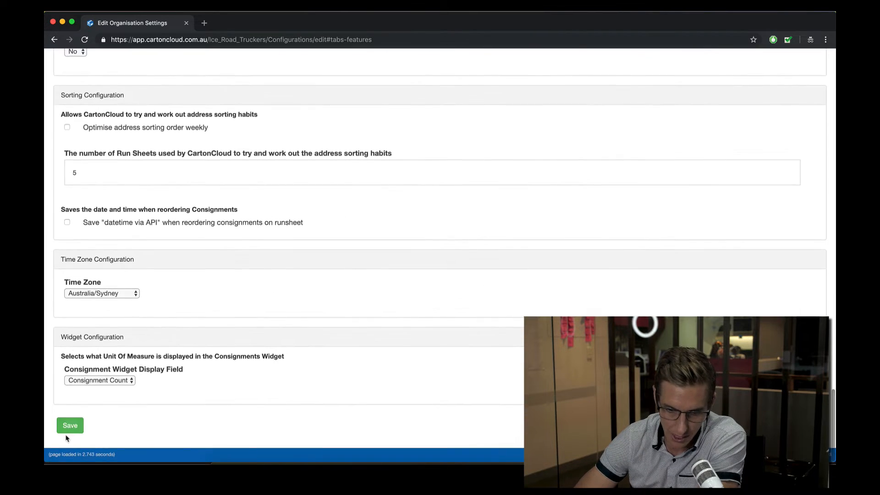
pyautogui.click(70, 426)
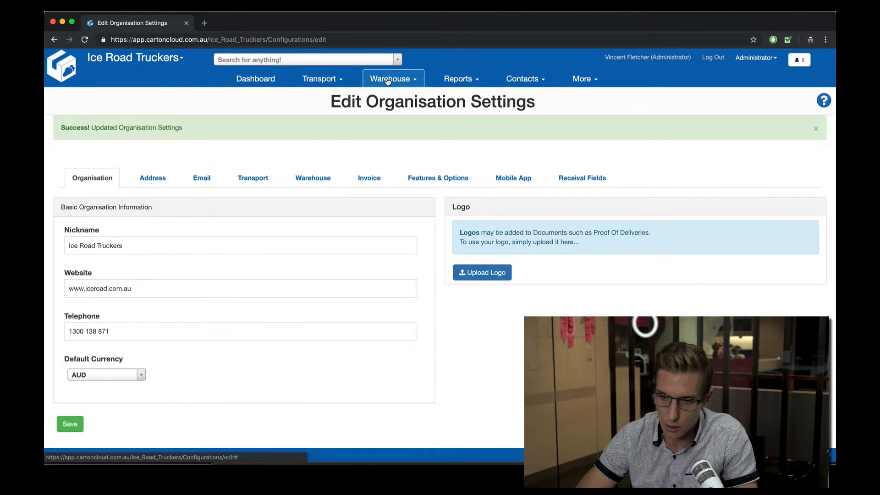
# Step: Open the overview of transport consignments
pyautogui.click(320, 79)
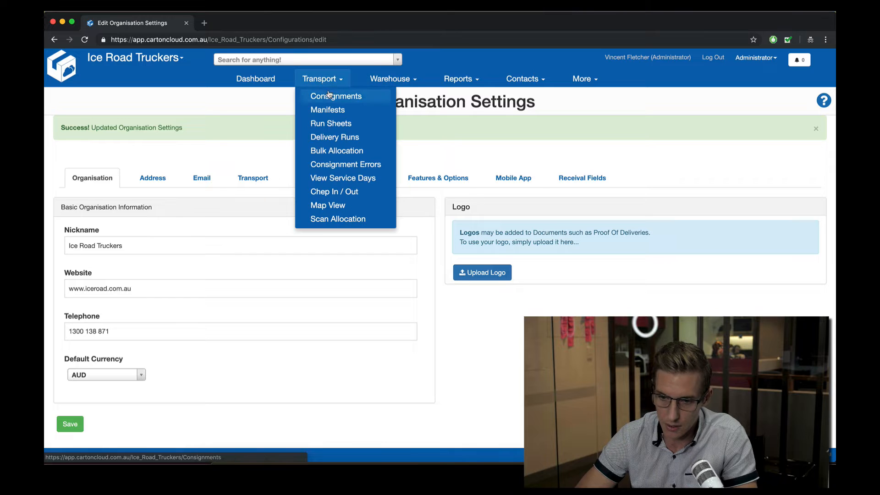
pyautogui.click(328, 97)
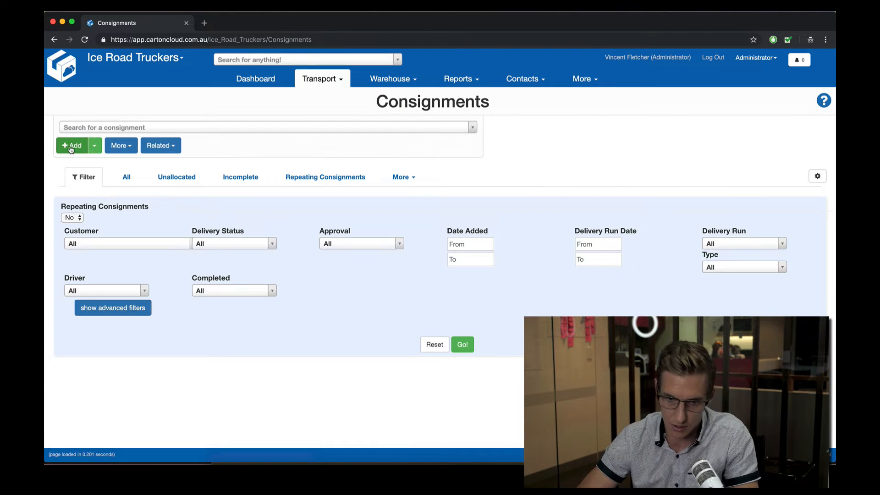
pyautogui.click(71, 146)
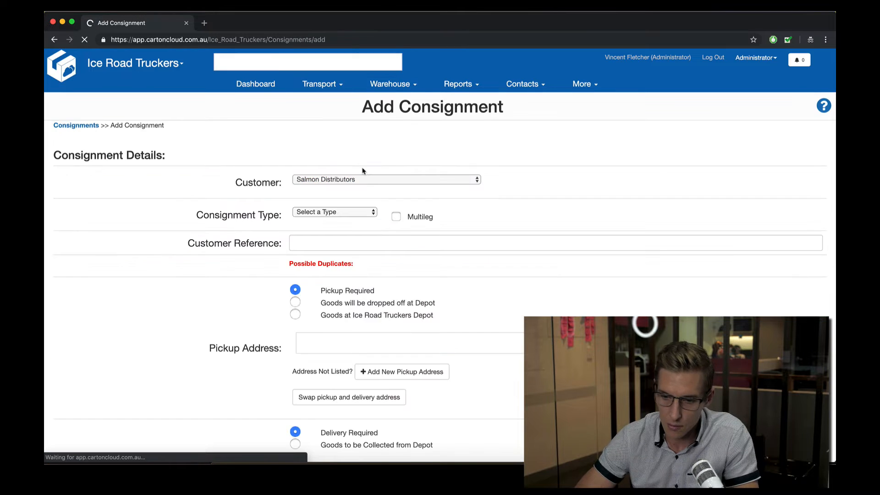
pyautogui.click(365, 180)
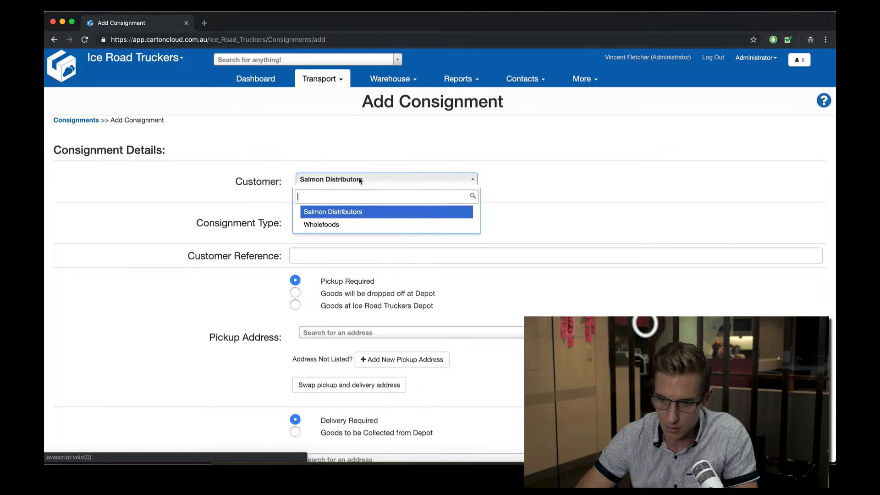
pyautogui.click(344, 213)
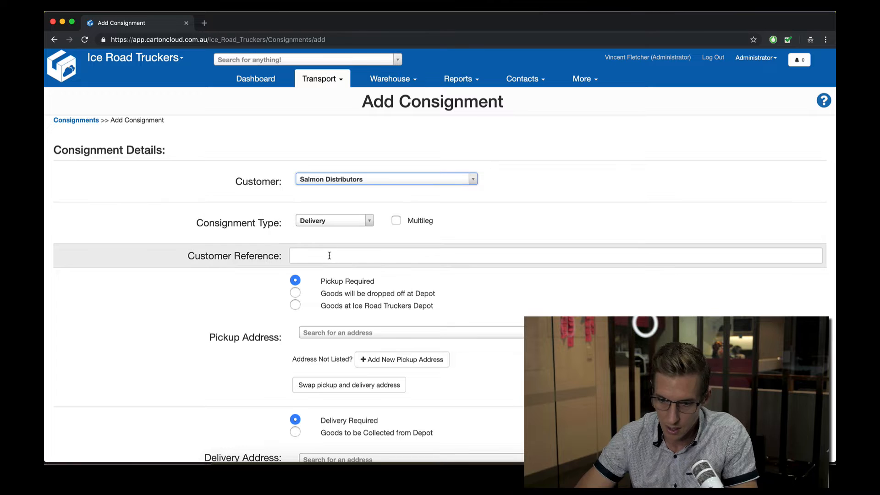
pyautogui.click(330, 255)
pyautogui.write('INV-')
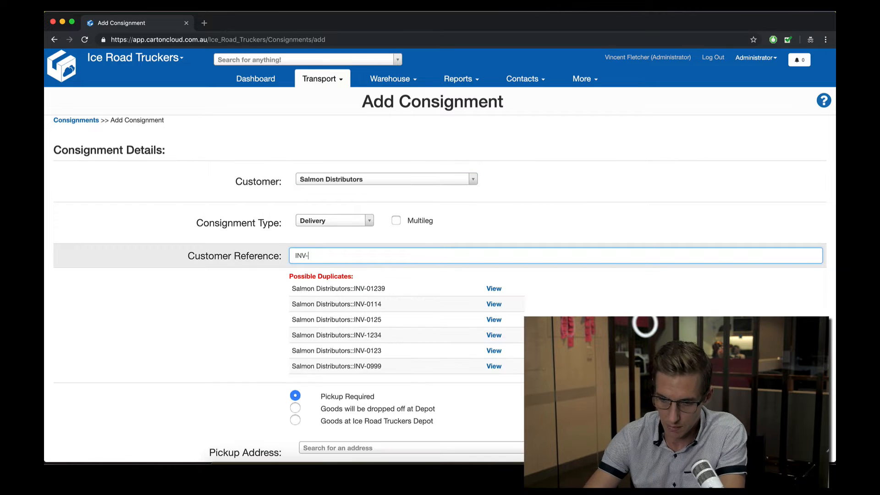
pyautogui.hscroll(-5, 330, 255)
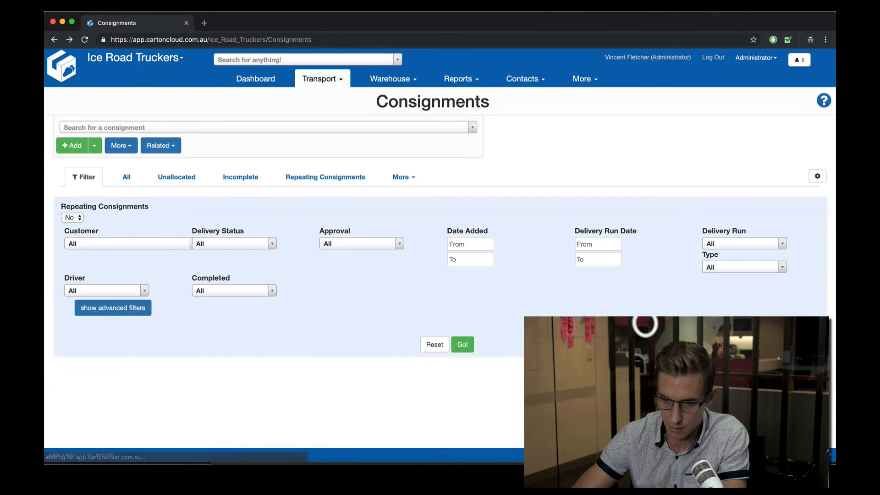
# Step: Start a new delivery consignment for Salmon Distributors and enter its customer reference number
pyautogui.click(74, 146)
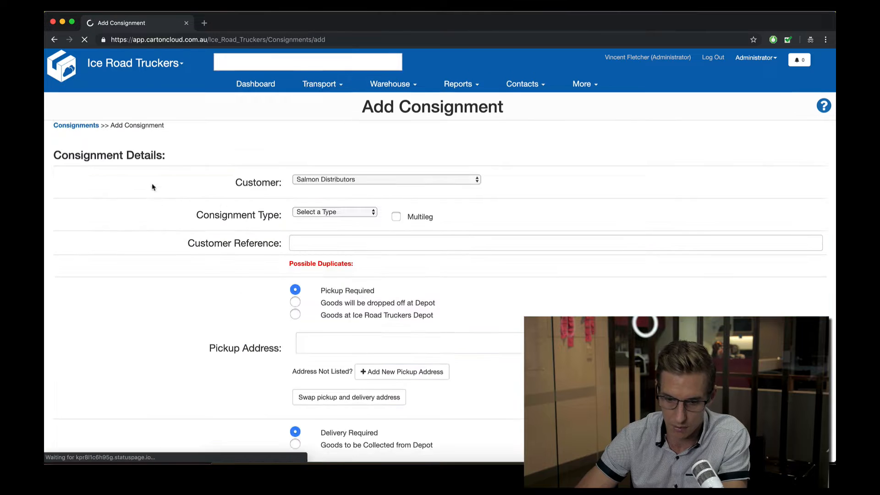
pyautogui.click(315, 259)
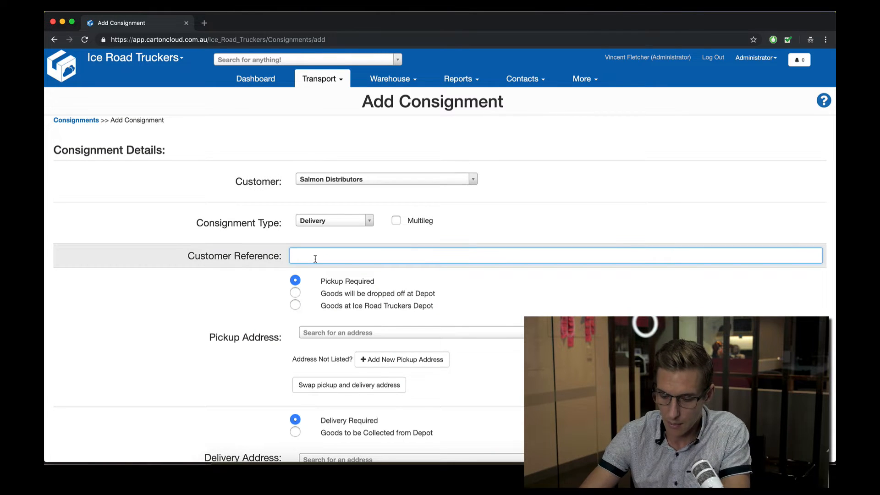
pyautogui.write('INV-300')
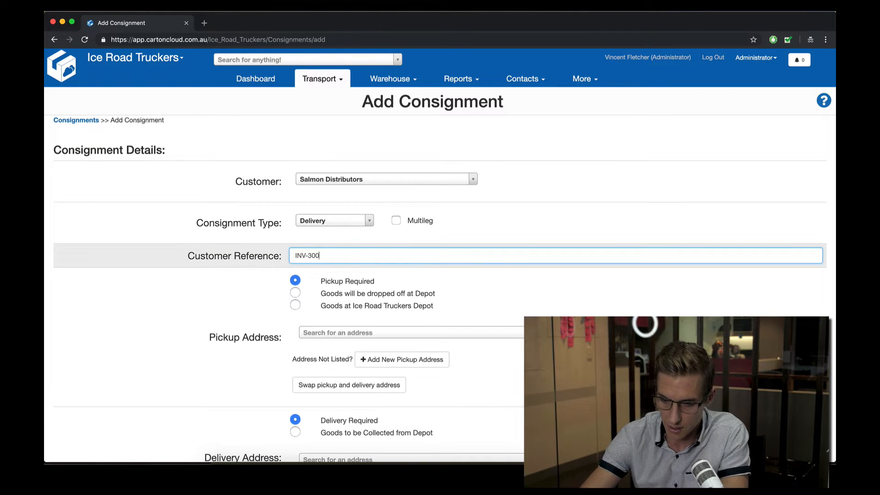
pyautogui.write('9')
# Step: Set the consignment's pickup address to Salmon Distributors and its delivery address to Cartoncloud
pyautogui.scroll(-1, 380, 290)
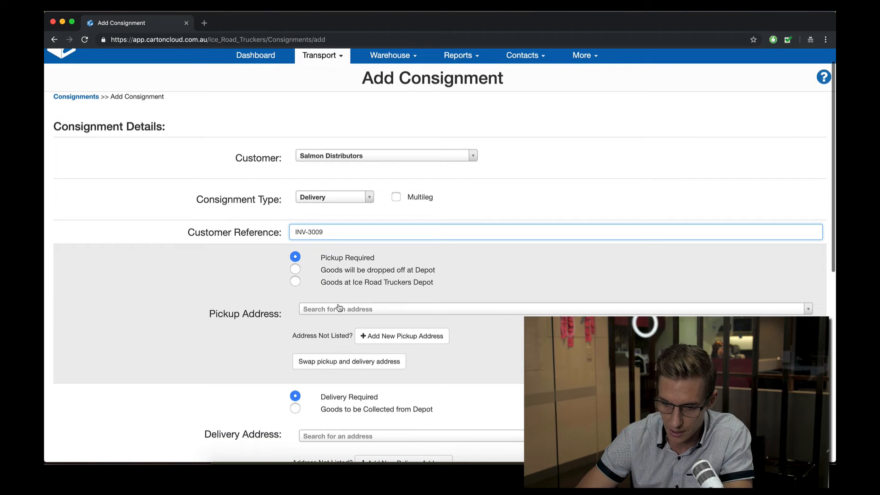
pyautogui.click(339, 309)
pyautogui.write('Salmon')
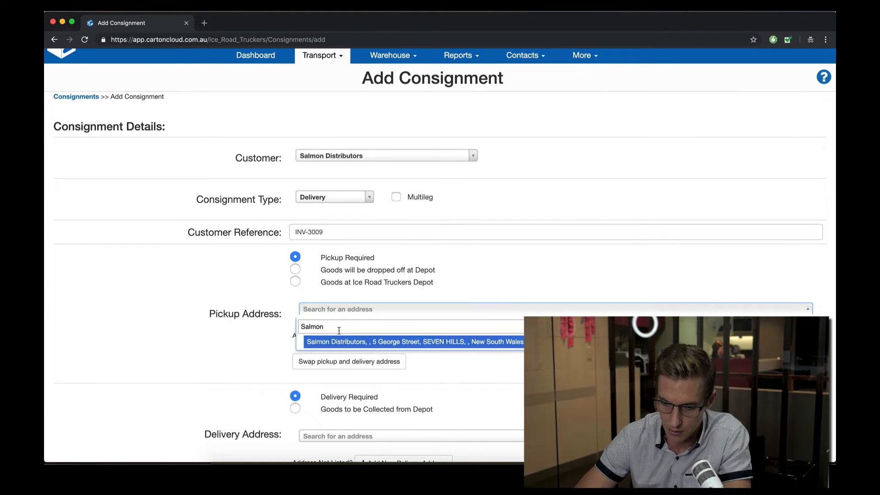
pyautogui.click(339, 342)
pyautogui.scroll(-7, 339, 343)
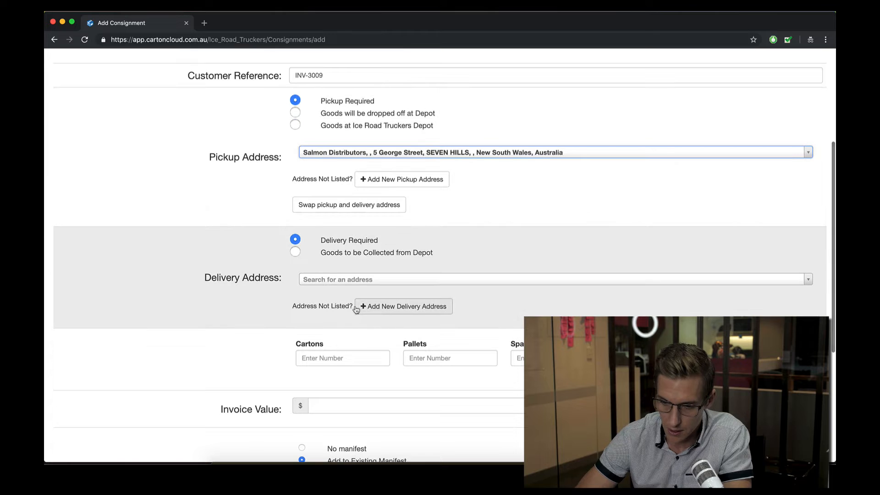
pyautogui.click(313, 281)
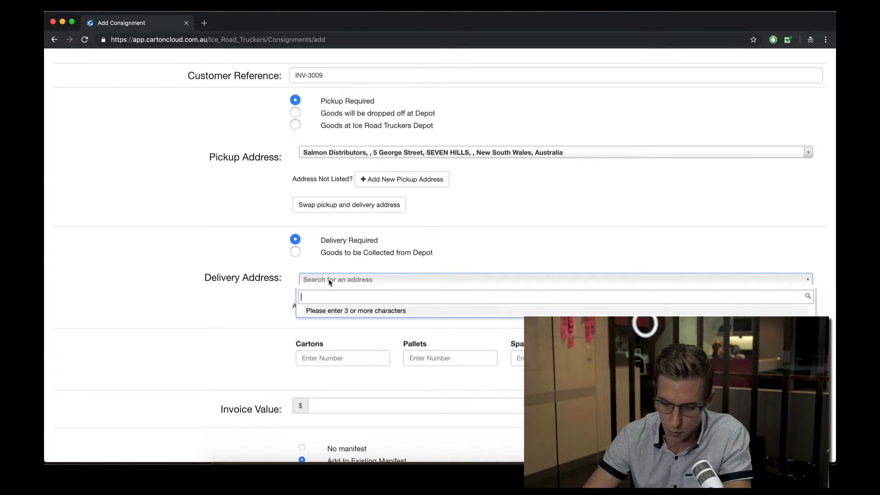
pyautogui.write('Carton')
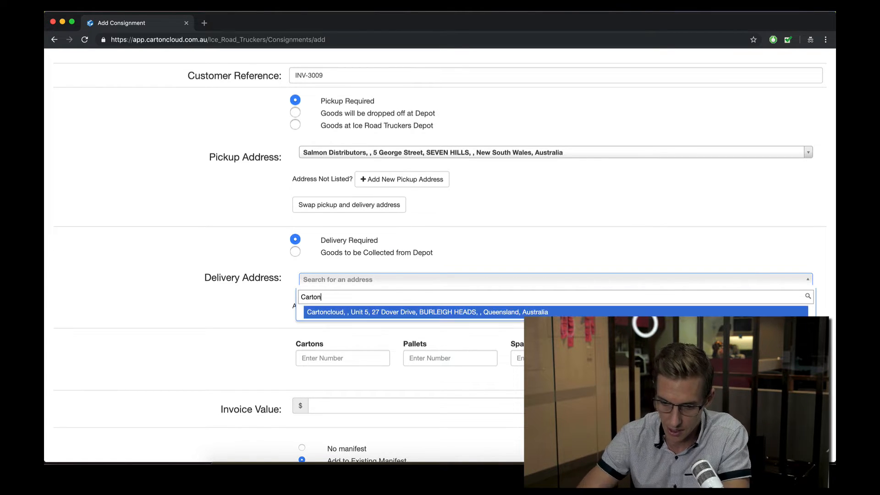
pyautogui.click(374, 314)
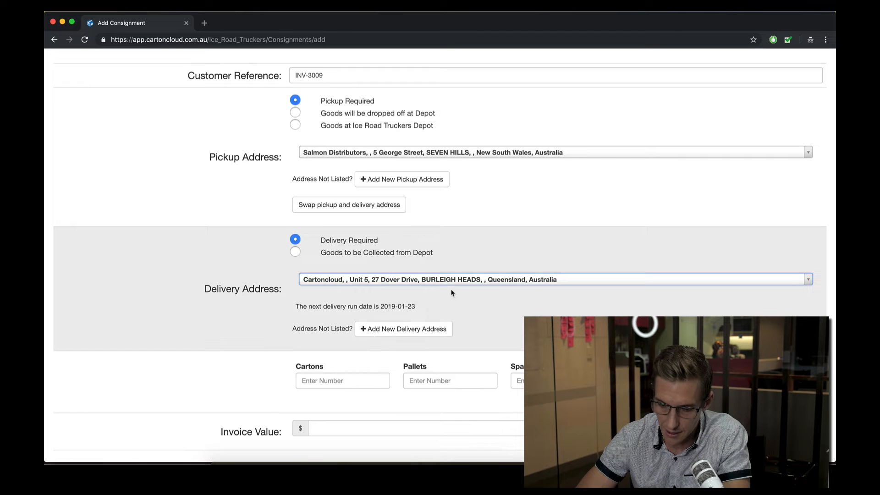
# Step: Set the consignment's quantity to 2 cartons
pyautogui.scroll(-1, 490, 299)
pyautogui.click(321, 343)
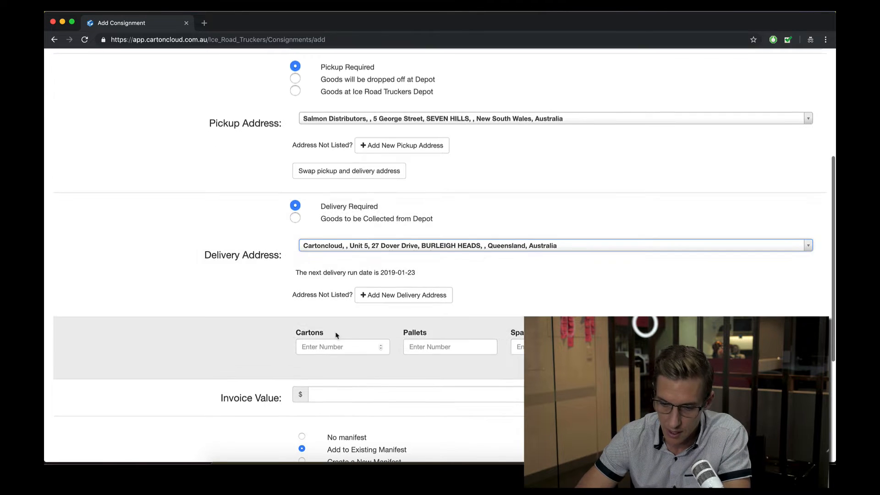
pyautogui.write('2')
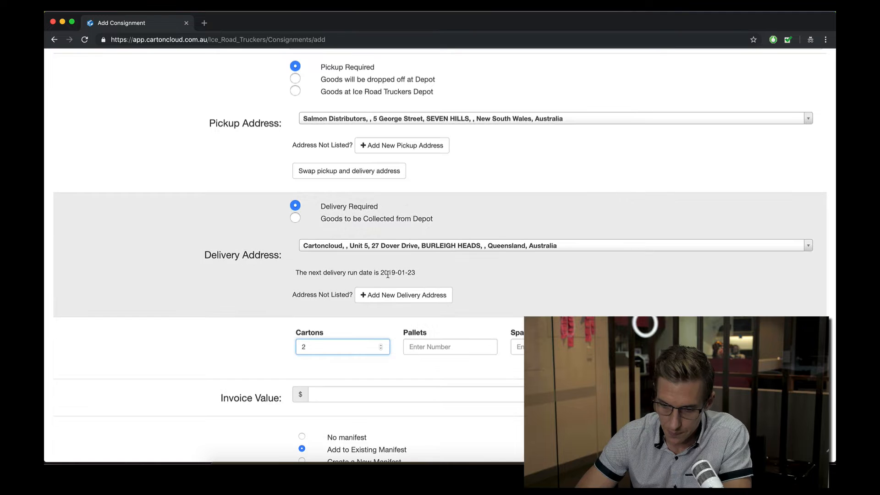
# Step: Choose Blue Star Global Logistics as the onforwarder address in the consignment's advanced options
pyautogui.scroll(-3, 388, 275)
pyautogui.scroll(-4, 388, 274)
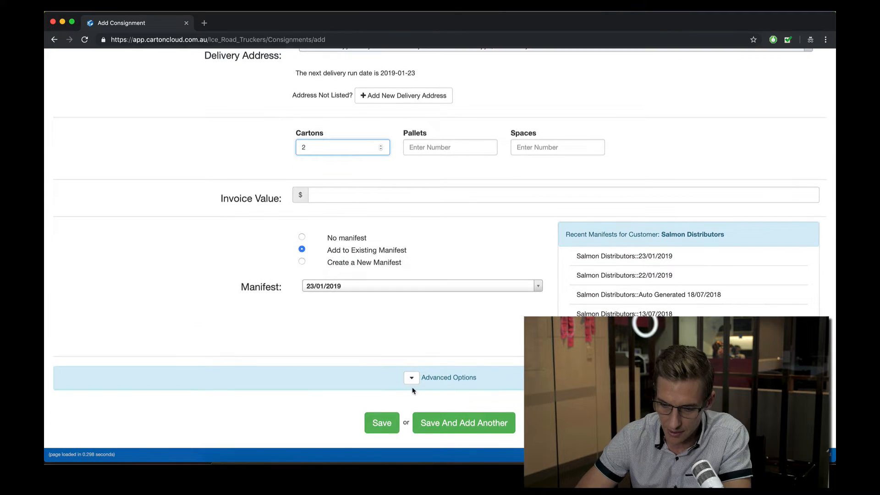
pyautogui.click(416, 382)
pyautogui.scroll(-4, 413, 376)
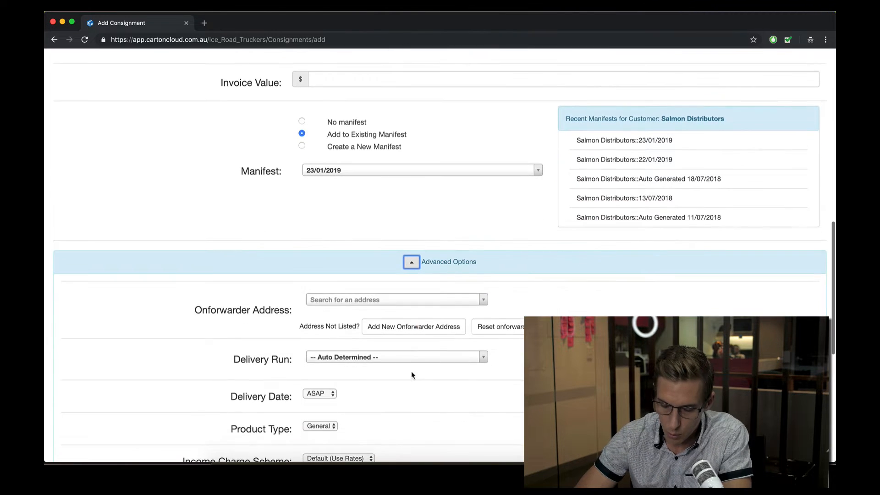
pyautogui.click(333, 301)
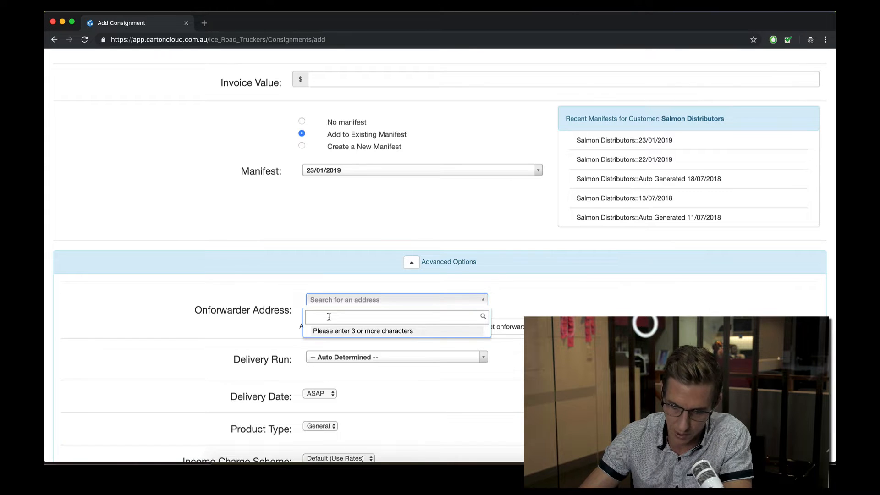
pyautogui.write('blue')
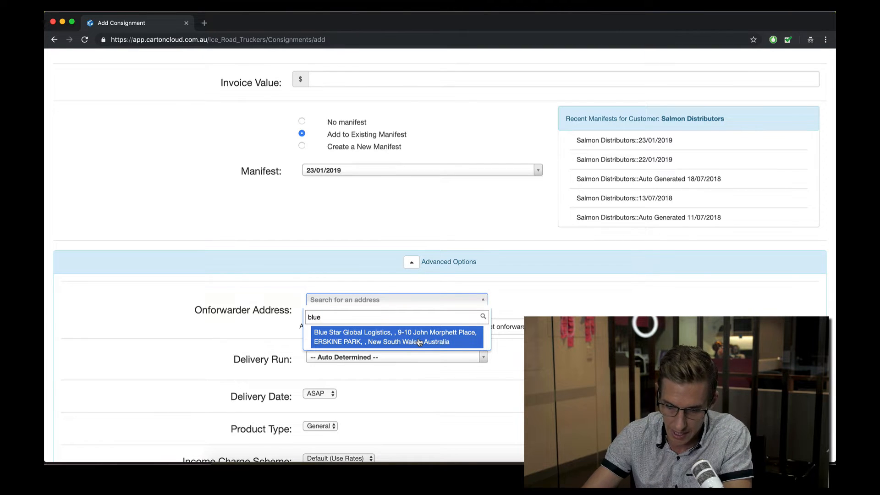
pyautogui.click(400, 339)
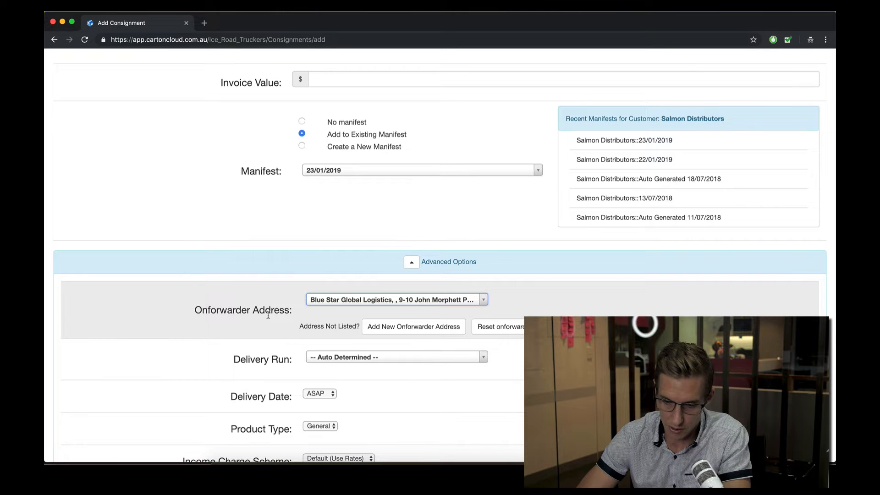
# Step: Save the new consignment and review its pickup, onforwarder and delivery addresses
pyautogui.scroll(-10, 268, 315)
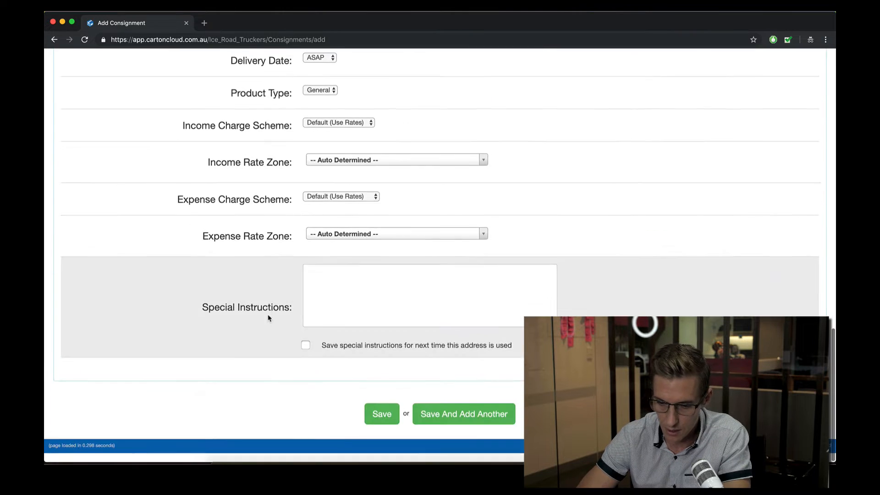
pyautogui.click(389, 434)
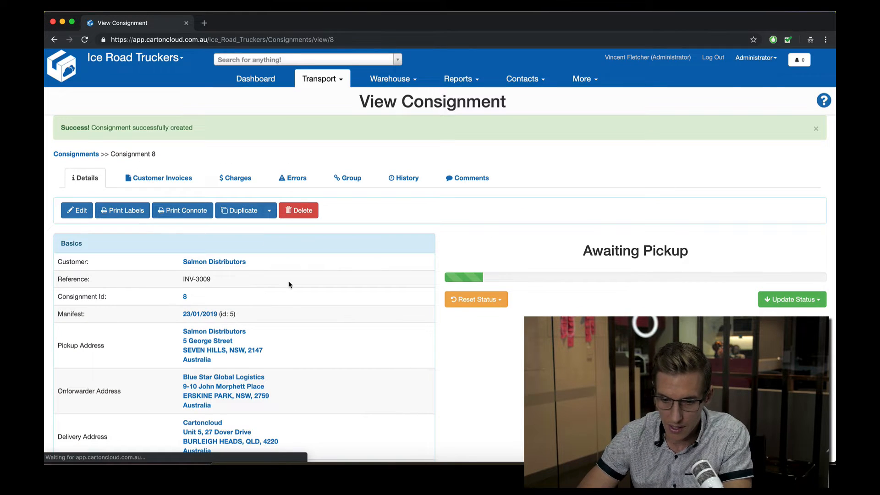
pyautogui.scroll(-3, 289, 284)
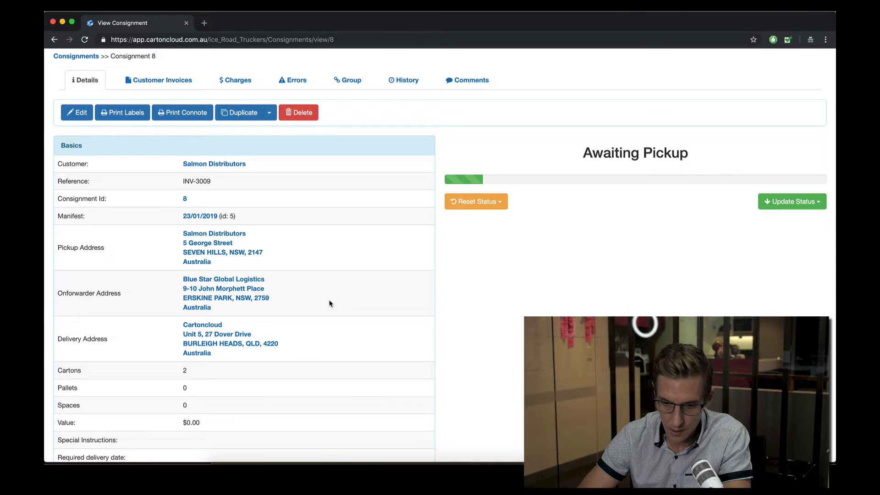
# Step: Print one shipping label for the consignment, keeping its quantity at 2 cartons
pyautogui.scroll(-1, 329, 304)
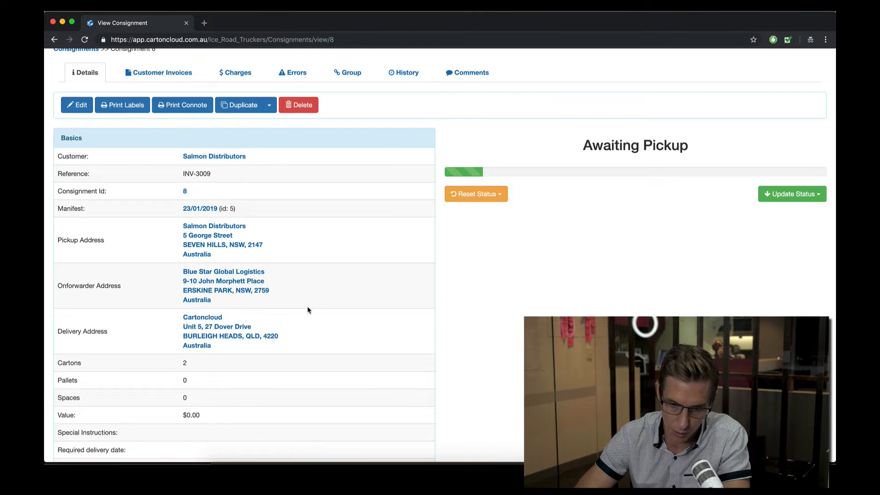
pyautogui.click(128, 106)
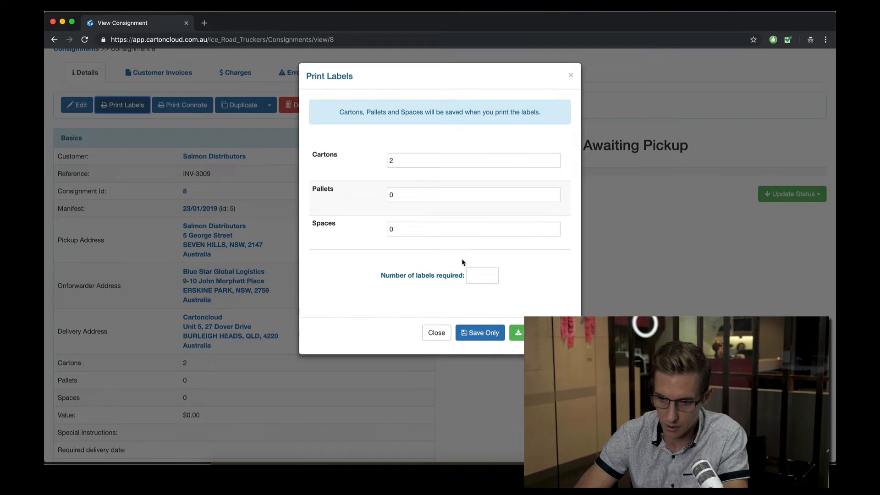
pyautogui.click(472, 274)
pyautogui.write('1')
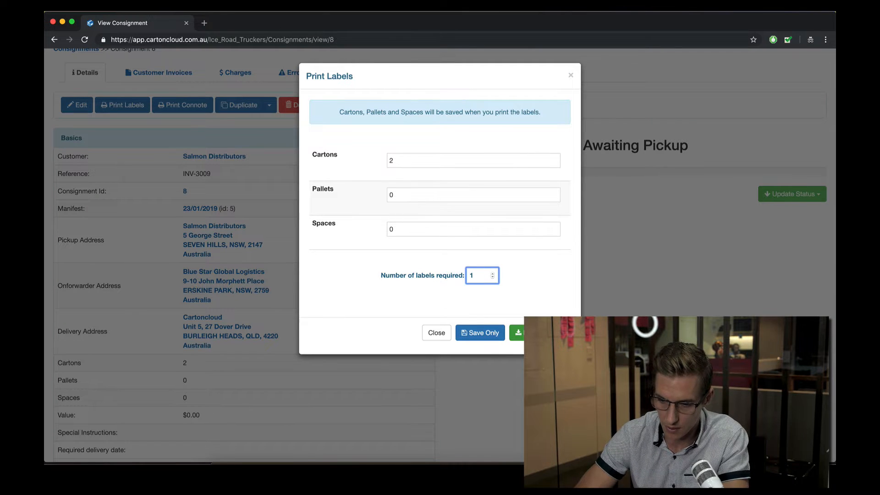
pyautogui.click(517, 332)
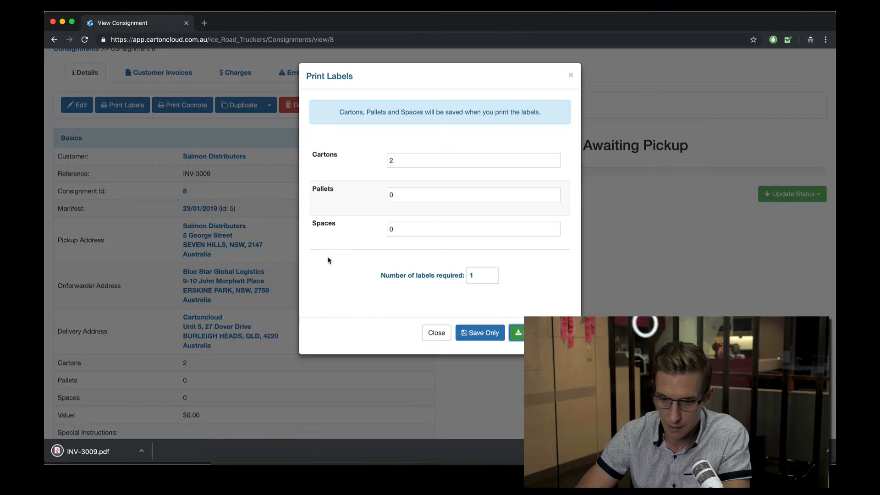
# Step: Open the downloaded label PDF, check its ship-to and onforwarder addresses, and close the Print Labels dialog back in the consignment
pyautogui.click(87, 451)
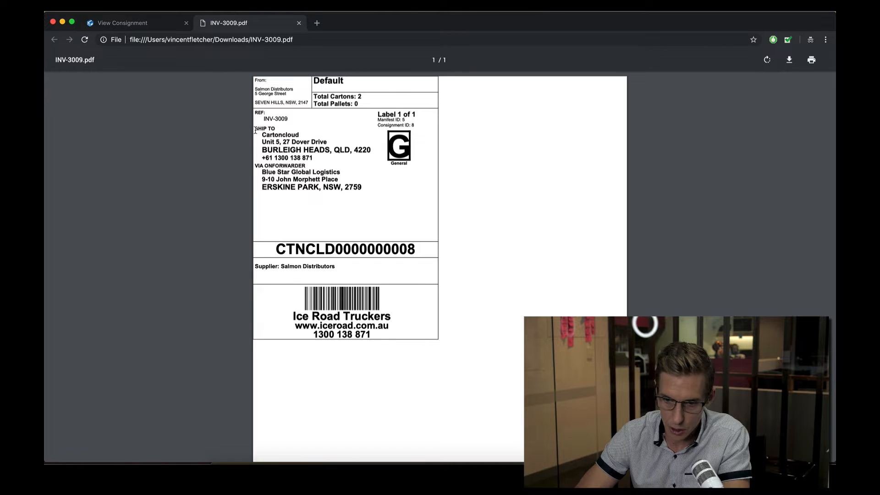
pyautogui.moveTo(255, 126); pyautogui.dragTo(291, 142)
pyautogui.click(292, 143)
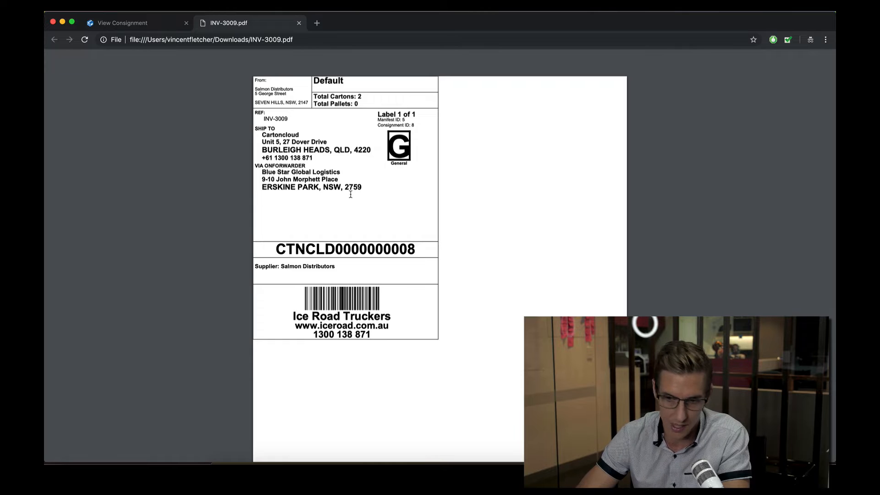
pyautogui.click(144, 23)
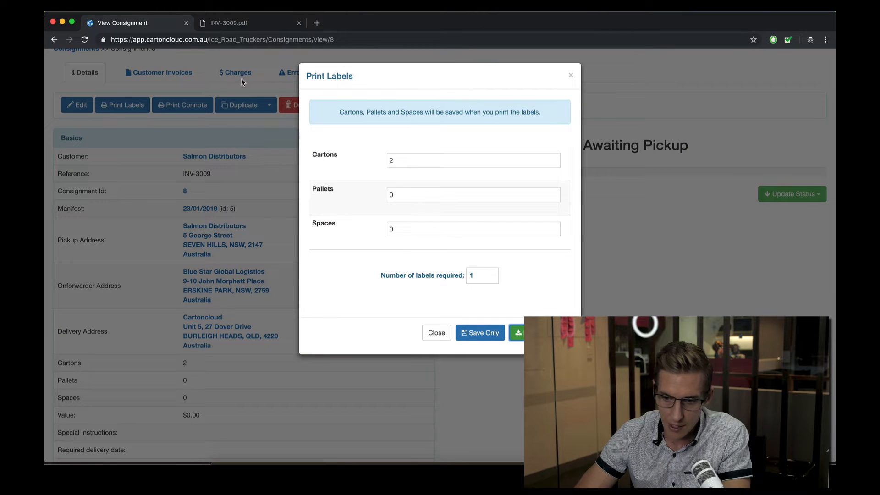
pyautogui.click(437, 333)
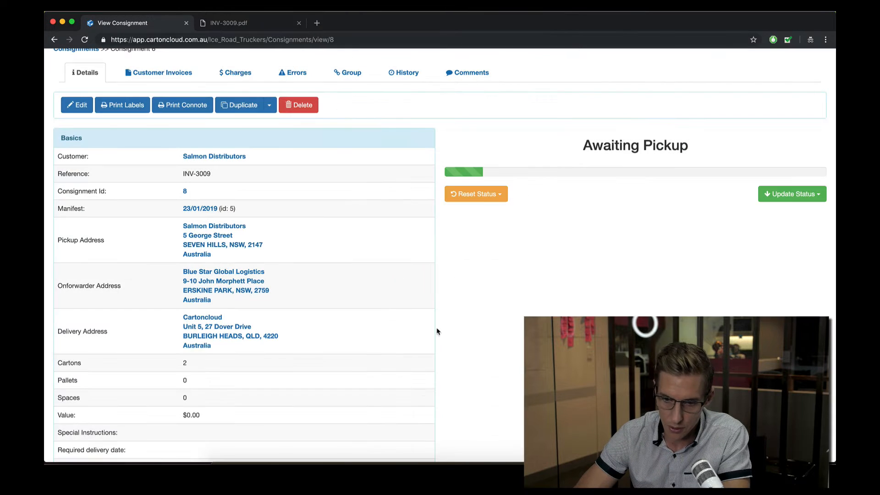
# Step: Print the consignment's connote, review the pickup, delivery and onforwarder addresses in Consignment-8.pdf, and close both opened PDFs
pyautogui.click(184, 102)
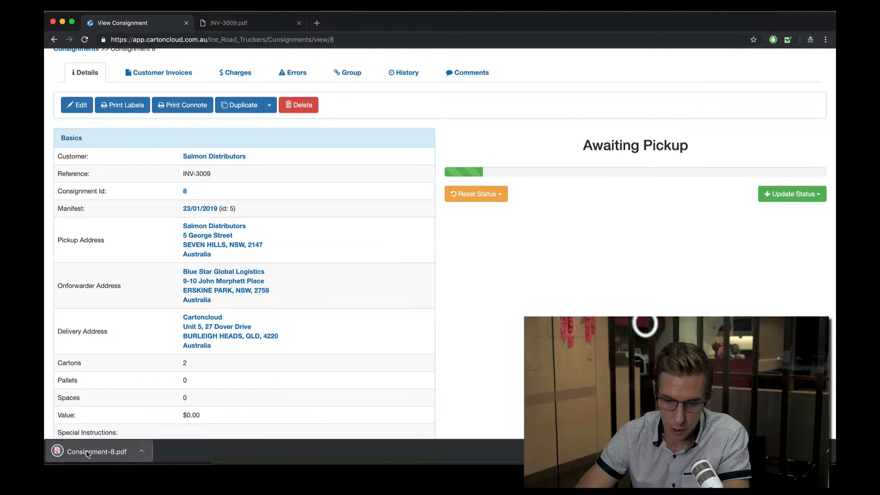
pyautogui.click(87, 454)
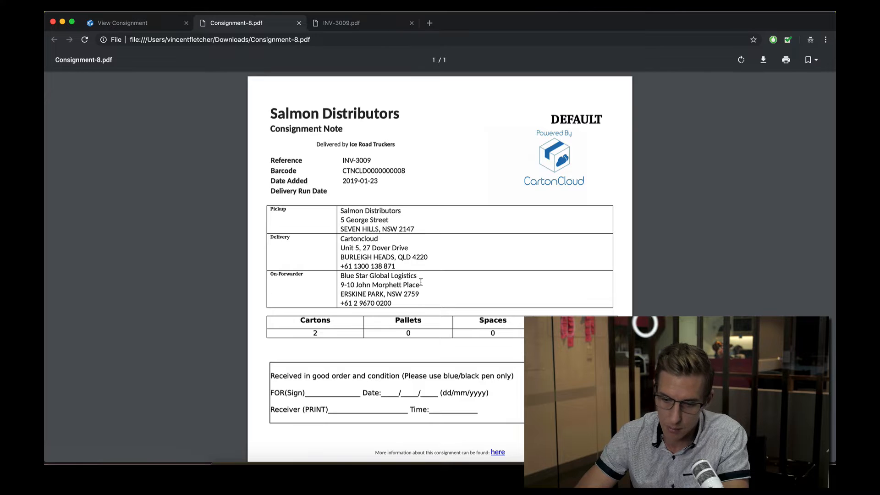
pyautogui.scroll(-2, 413, 278)
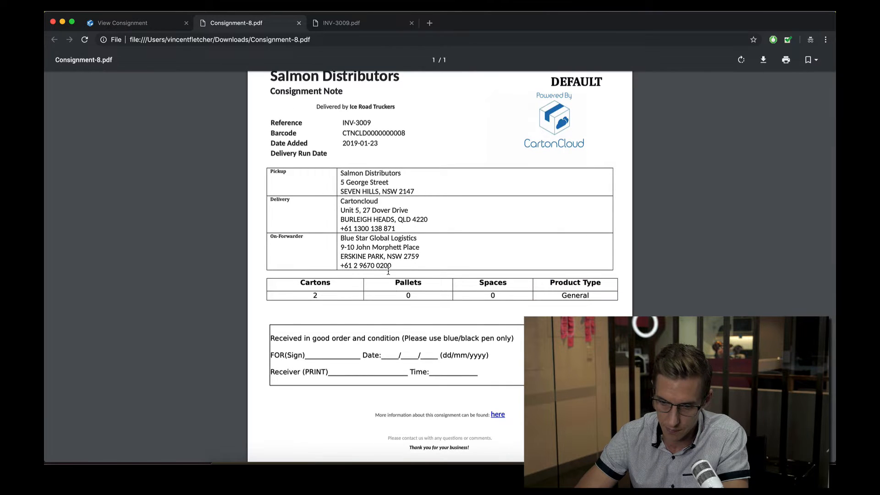
pyautogui.scroll(2, 388, 271)
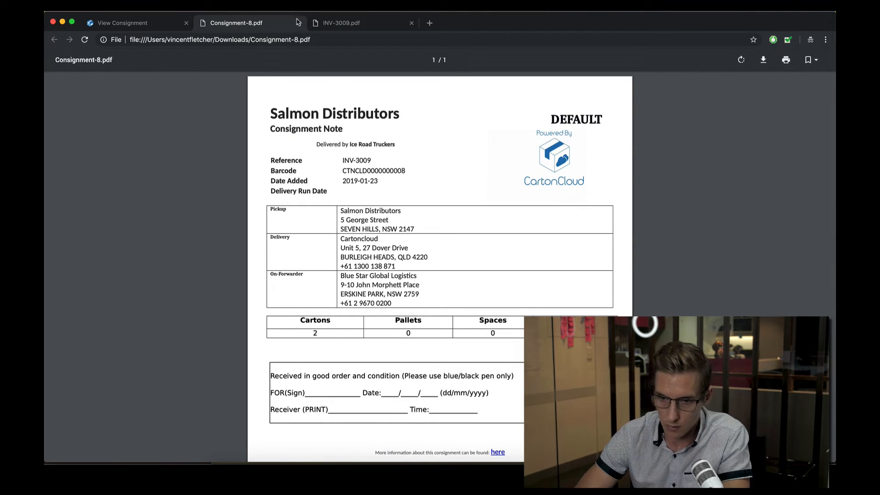
pyautogui.click(299, 22)
pyautogui.click(299, 23)
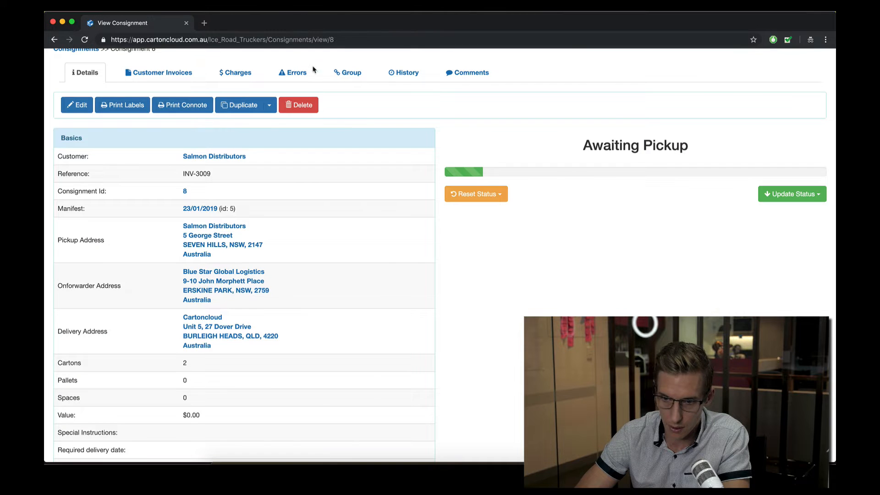
# Step: Return to the consignments list and show all consignments
pyautogui.scroll(3, 335, 122)
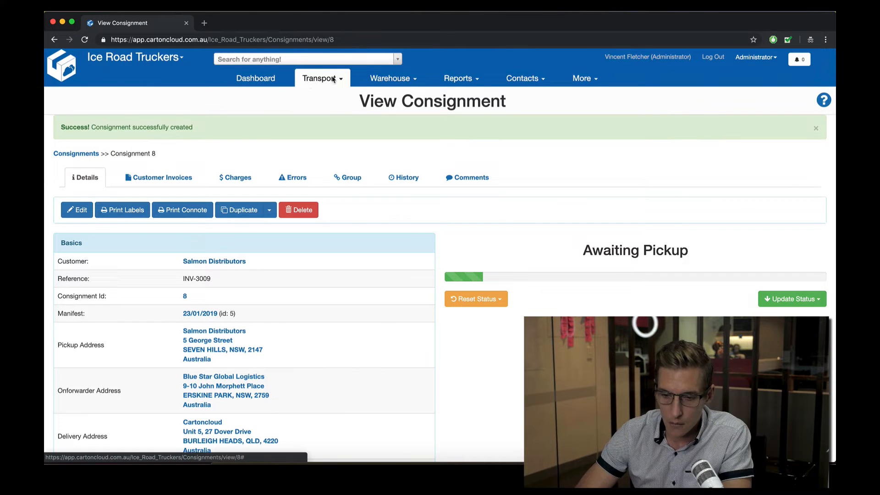
pyautogui.click(80, 155)
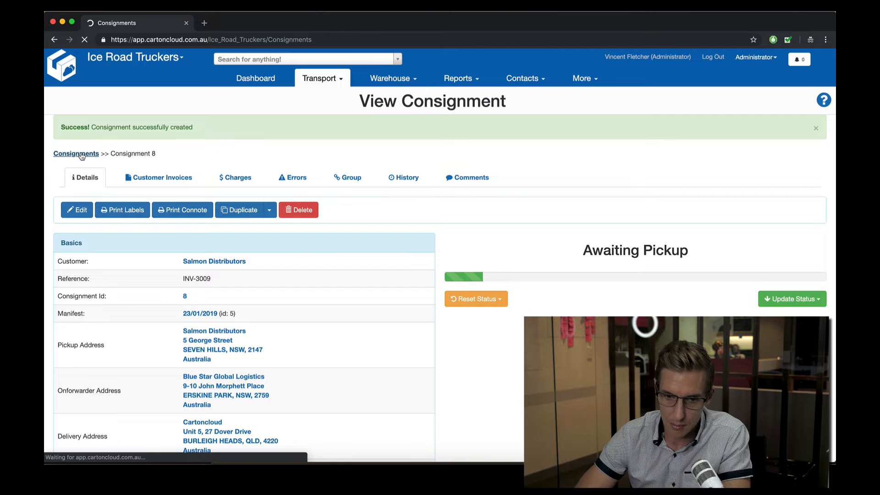
pyautogui.click(130, 212)
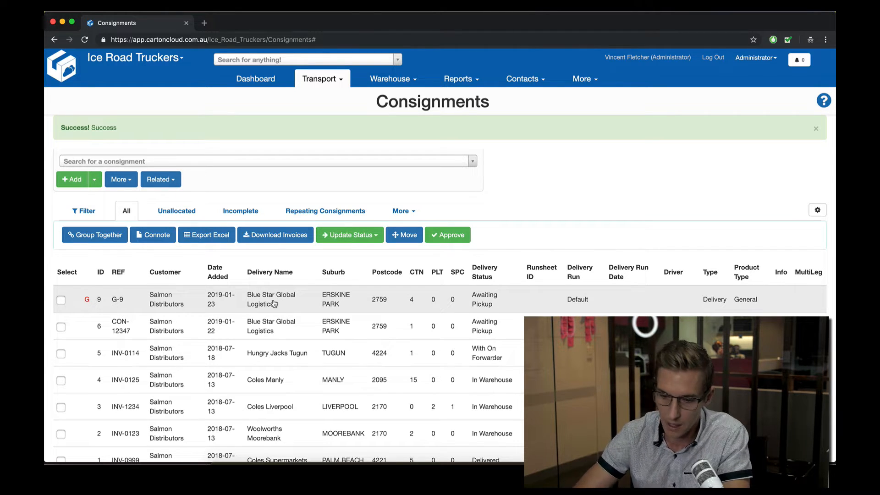
# Step: Mark Enable Onforwarder Addresses, Adding a Consignment with an Onforwarder Address, and Labels / Con-Note as done in the Onforwarders Webinar checklist
pyautogui.click(788, 40)
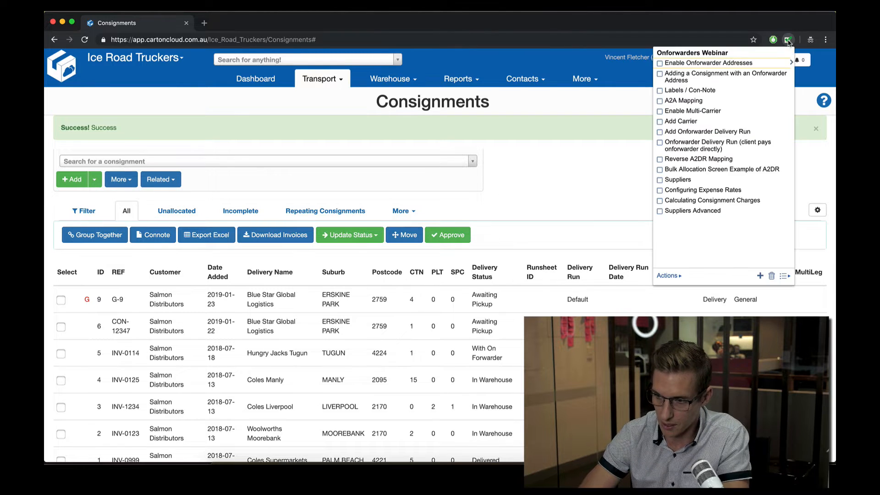
pyautogui.click(660, 64)
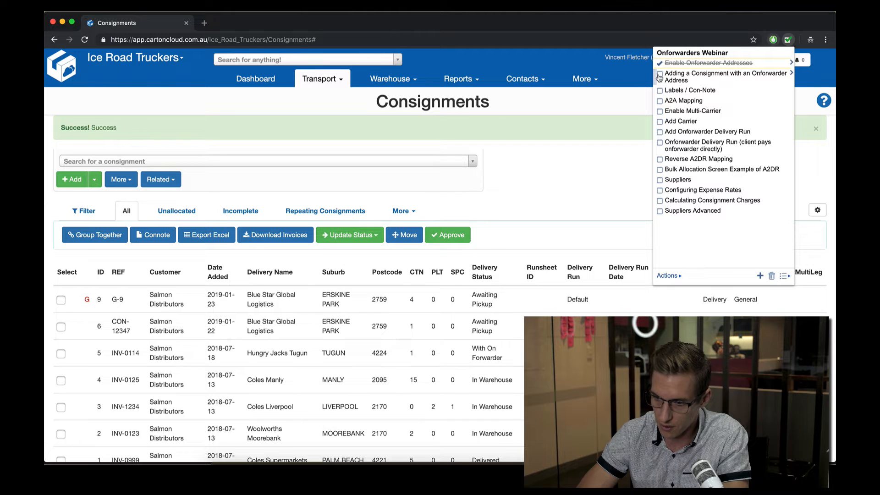
pyautogui.click(660, 74)
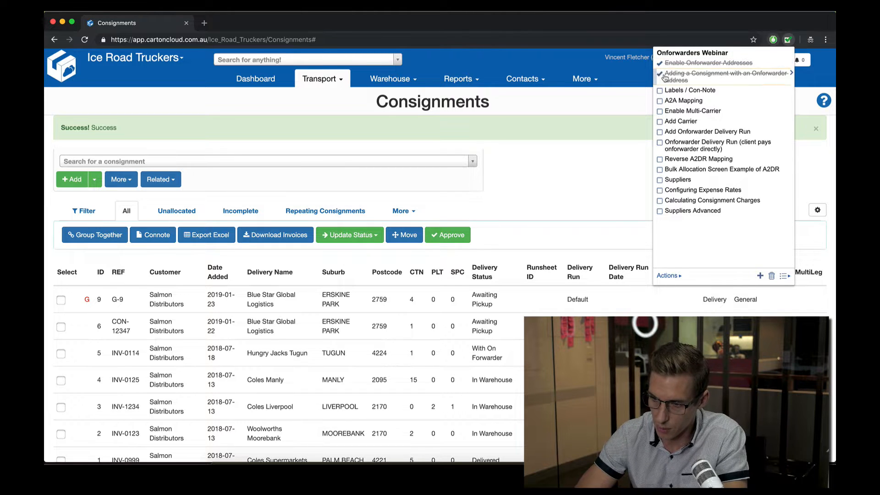
pyautogui.click(660, 91)
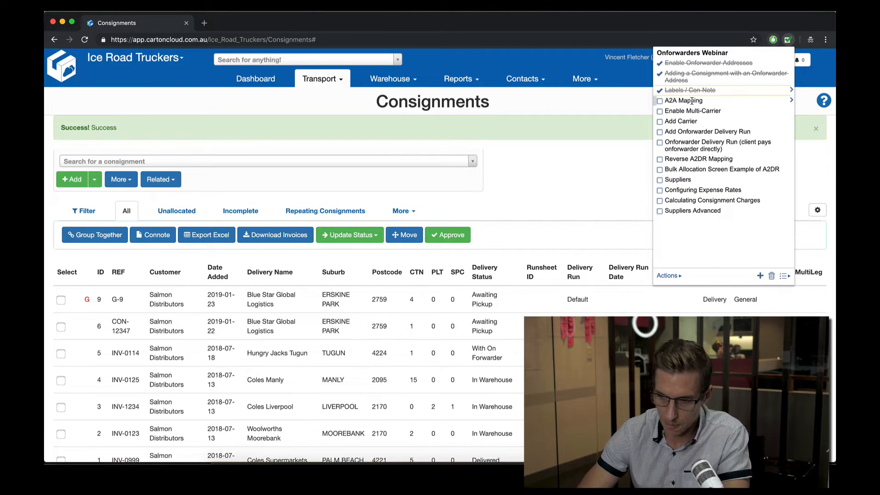
pyautogui.click(589, 172)
# Step: Find the Hungry Jacks Tugun address by searching the address list for Tugun, and open its record
pyautogui.click(585, 81)
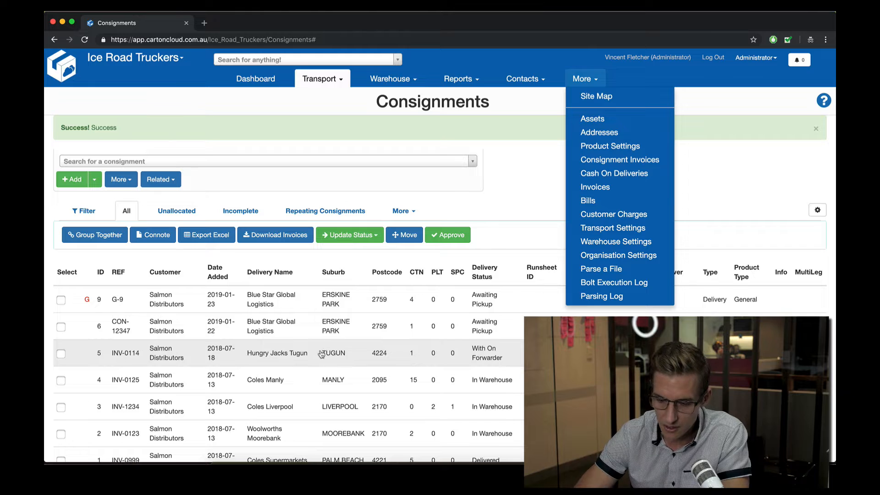
pyautogui.click(601, 137)
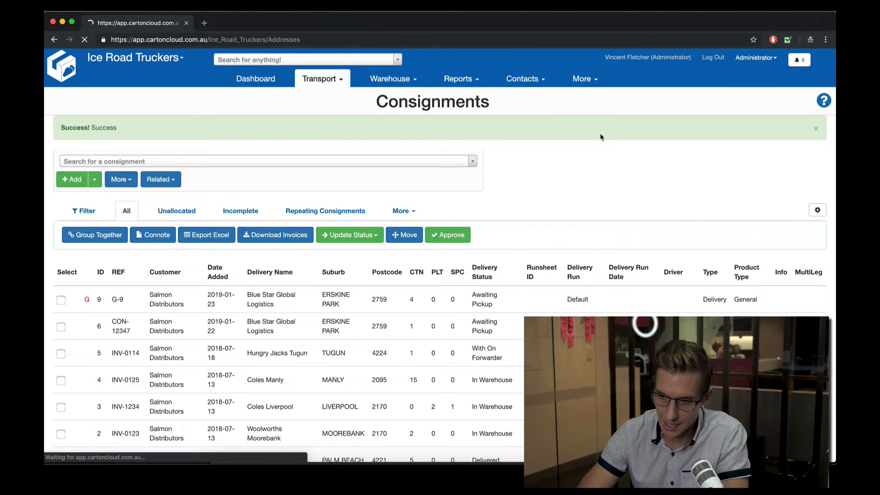
pyautogui.click(118, 128)
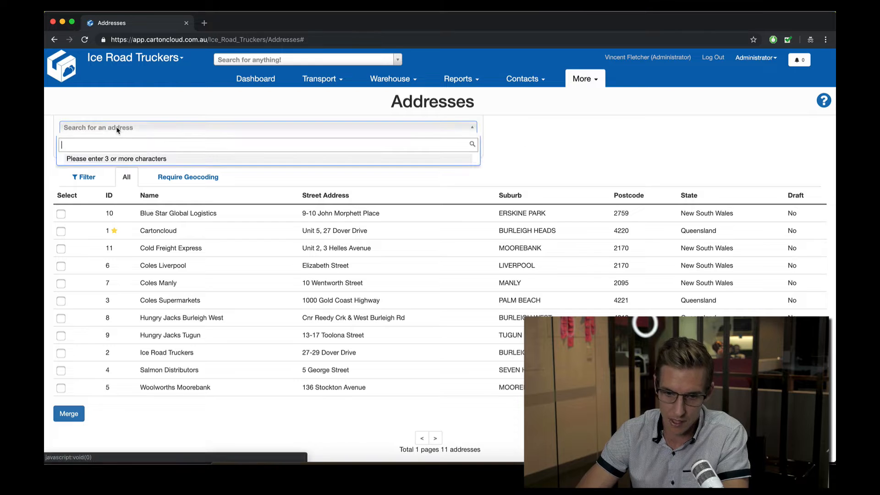
pyautogui.write('Tugun')
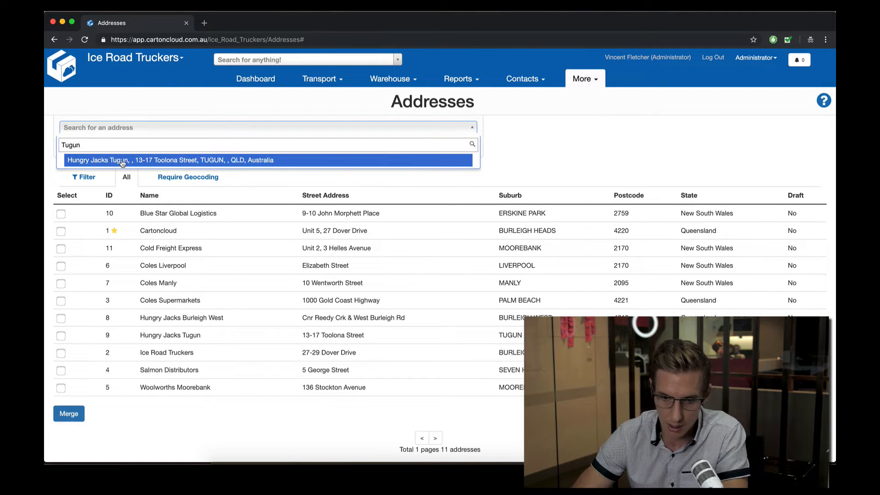
pyautogui.click(122, 161)
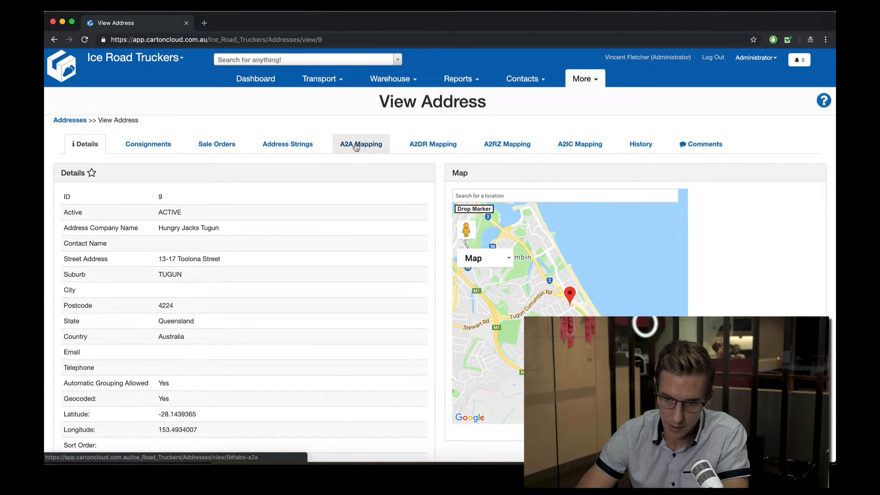
# Step: Start a delivery-to-onforwarder address mapping for Hungry Jacks Tugun and map it to Blue Star Global Logistics
pyautogui.click(357, 146)
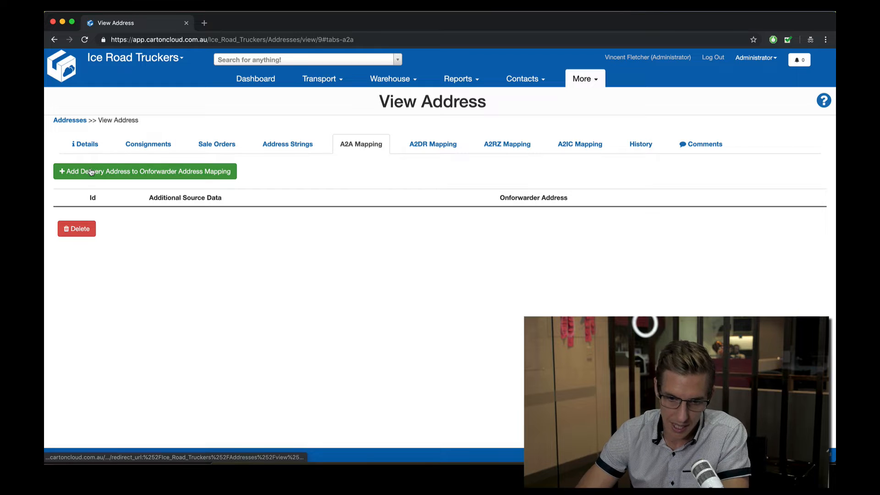
pyautogui.click(192, 175)
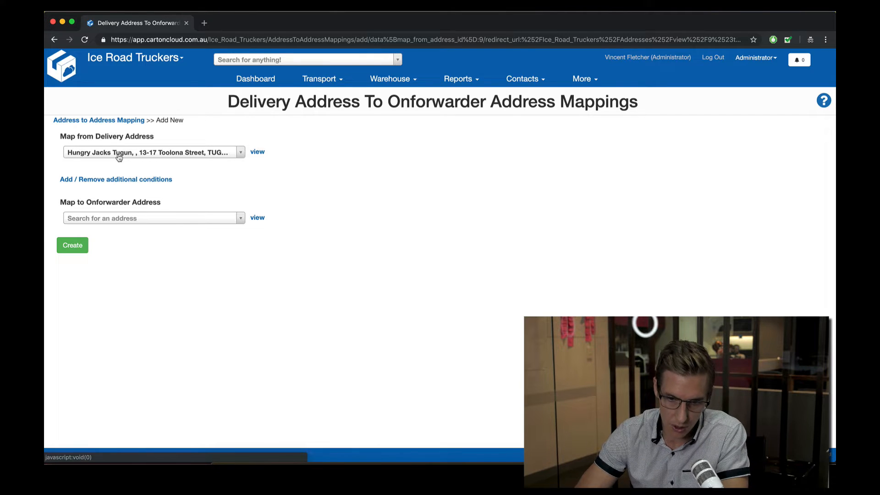
pyautogui.click(155, 221)
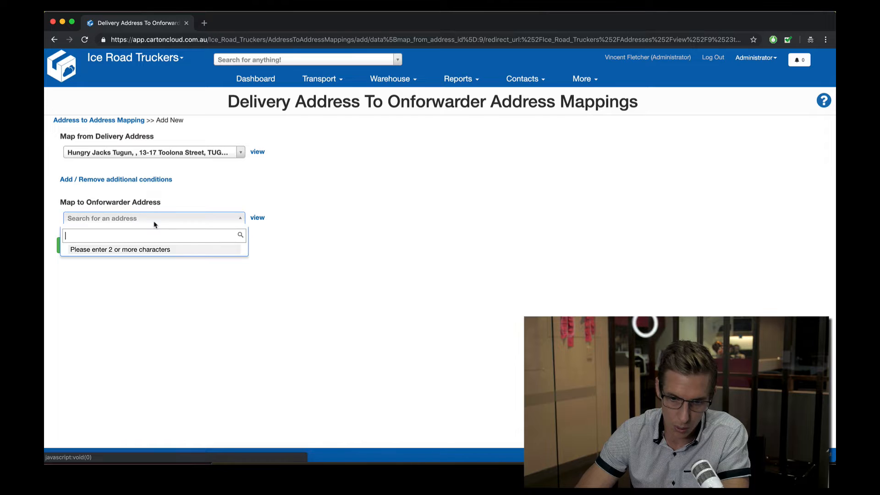
pyautogui.write('Blues')
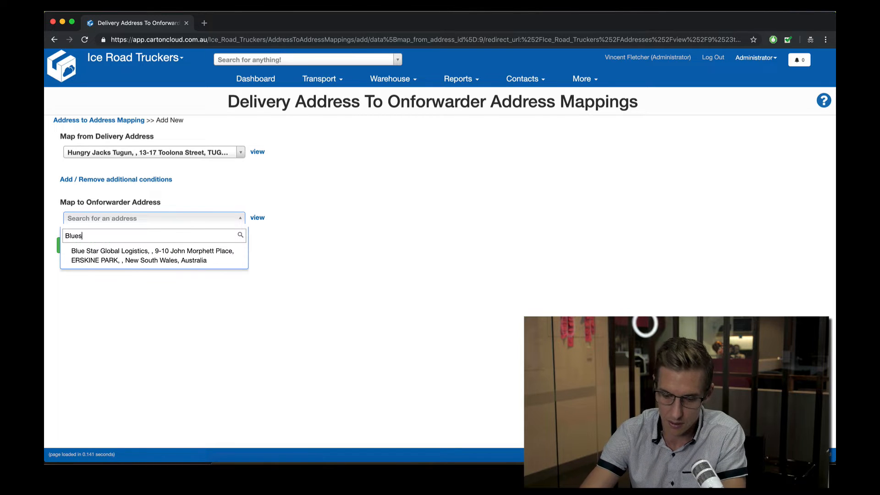
pyautogui.write('tar')
pyautogui.press('BackSpace')
pyautogui.press('BackSpace')
pyautogui.press('BackSpace')
pyautogui.press('BackSpace')
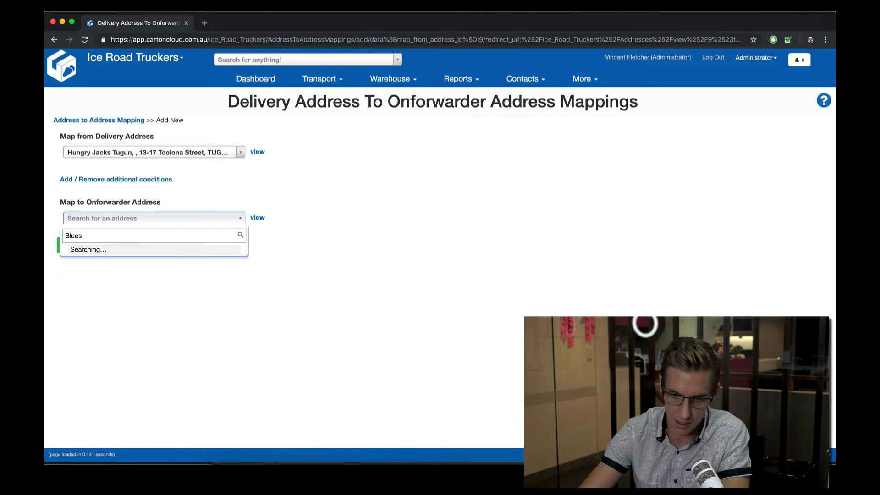
pyautogui.click(119, 265)
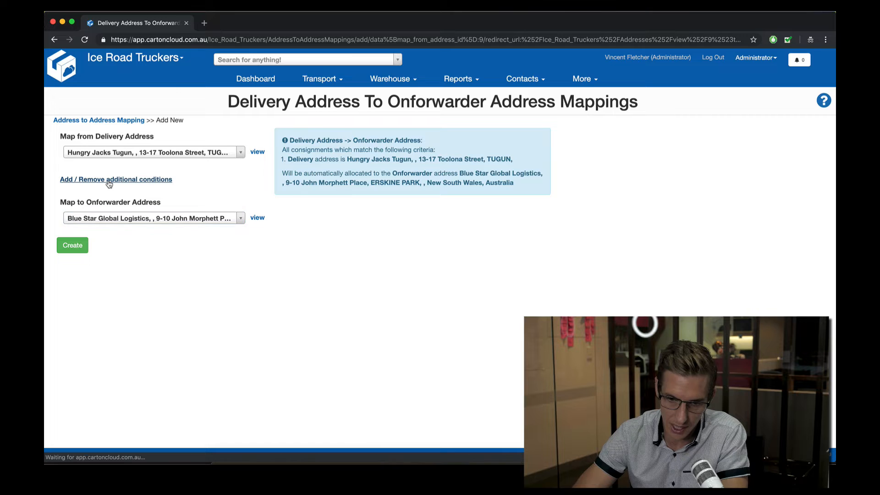
# Step: Add a Customer condition to the Hungry Jacks Tugun mapping and set its customer to Salmon Distributors
pyautogui.click(108, 180)
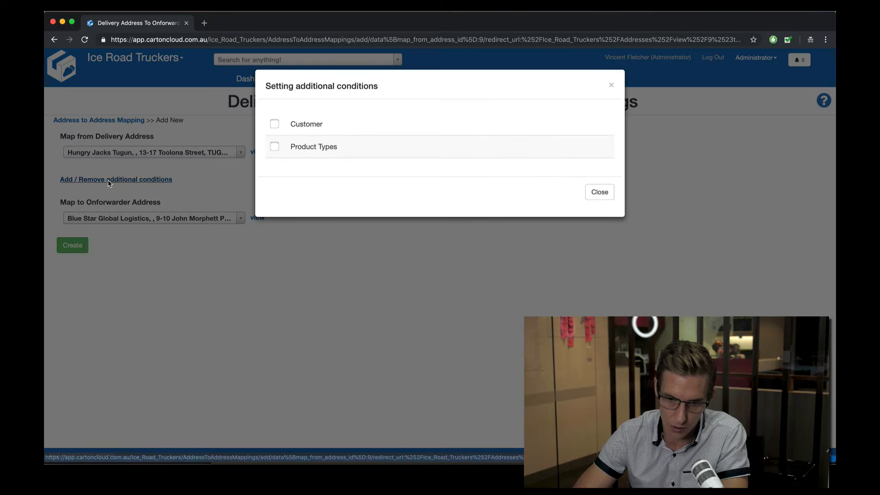
pyautogui.click(274, 126)
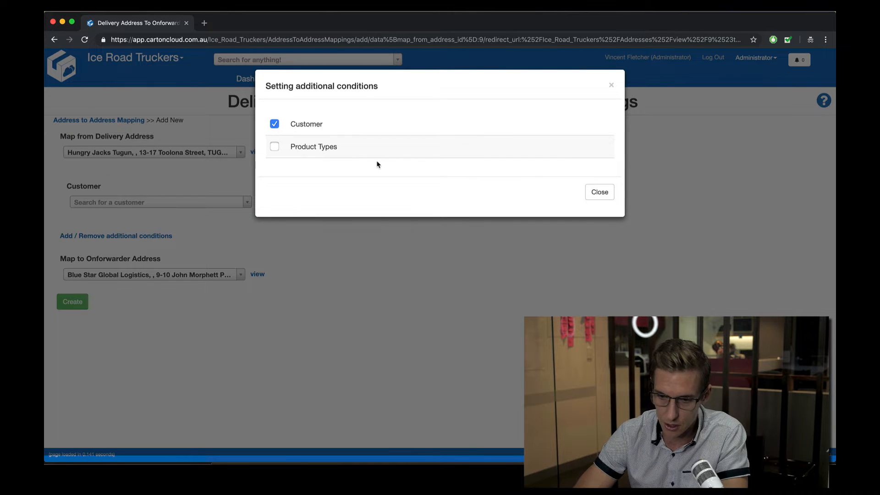
pyautogui.click(603, 194)
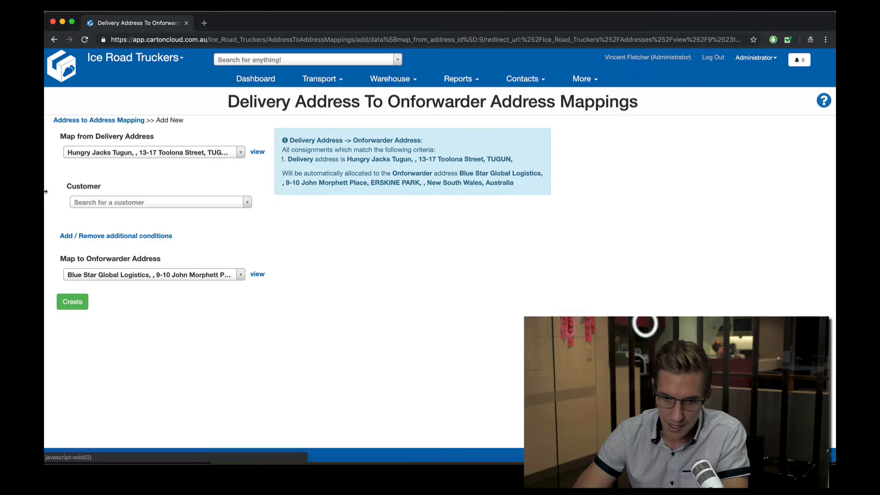
pyautogui.click(119, 203)
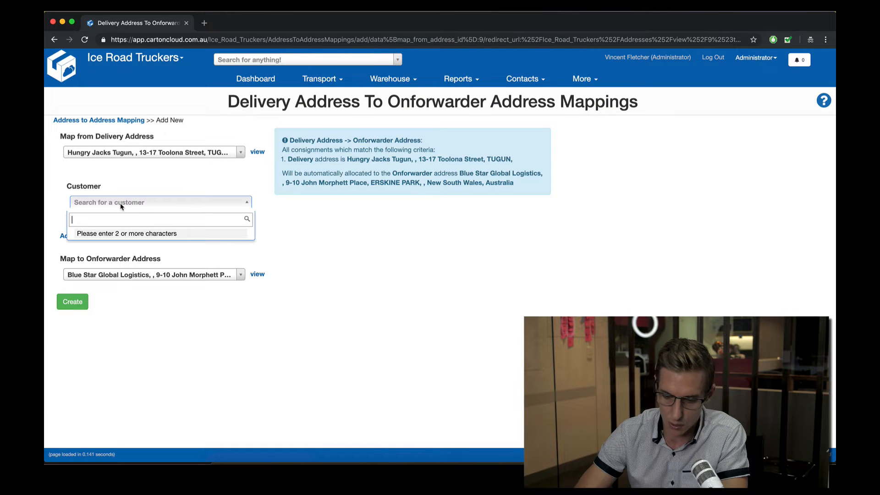
pyautogui.write('Salmon')
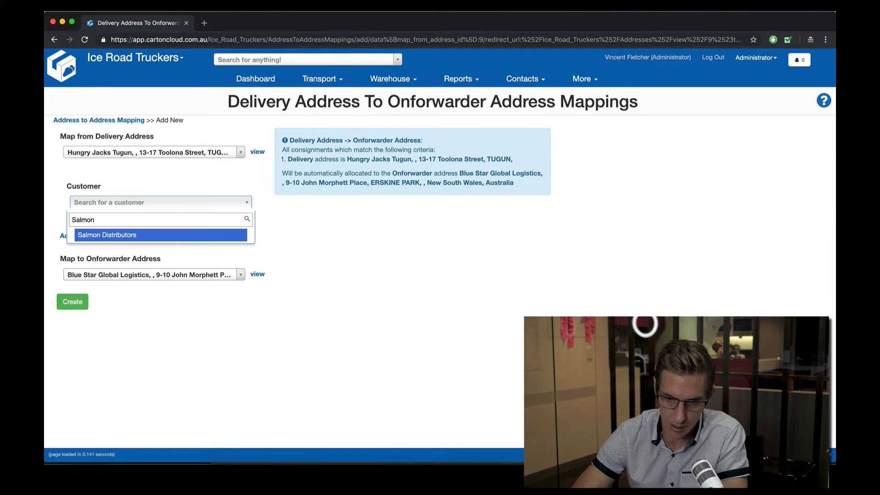
pyautogui.click(123, 235)
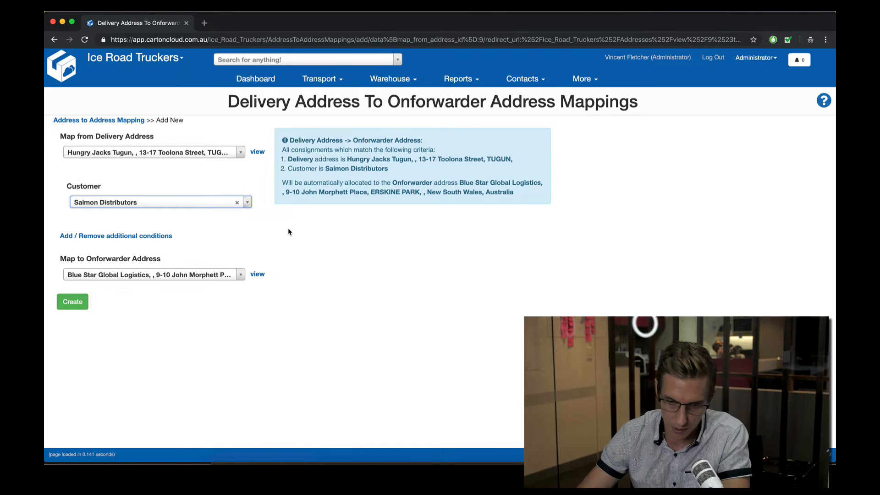
# Step: Clear the chosen customer and remove the Customer condition from the mapping
pyautogui.click(238, 203)
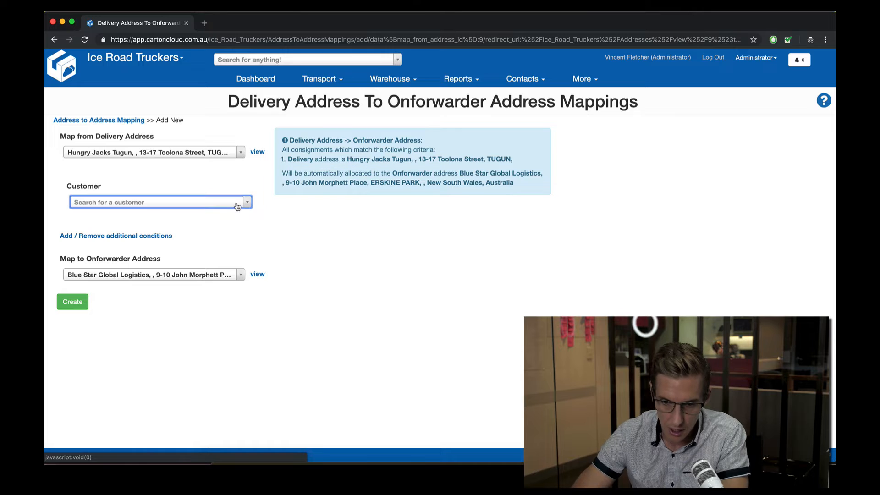
pyautogui.click(130, 236)
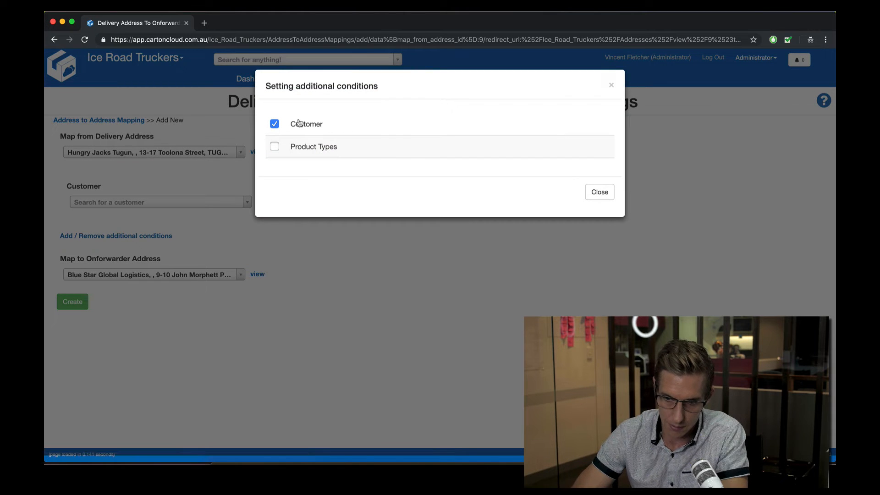
pyautogui.click(276, 124)
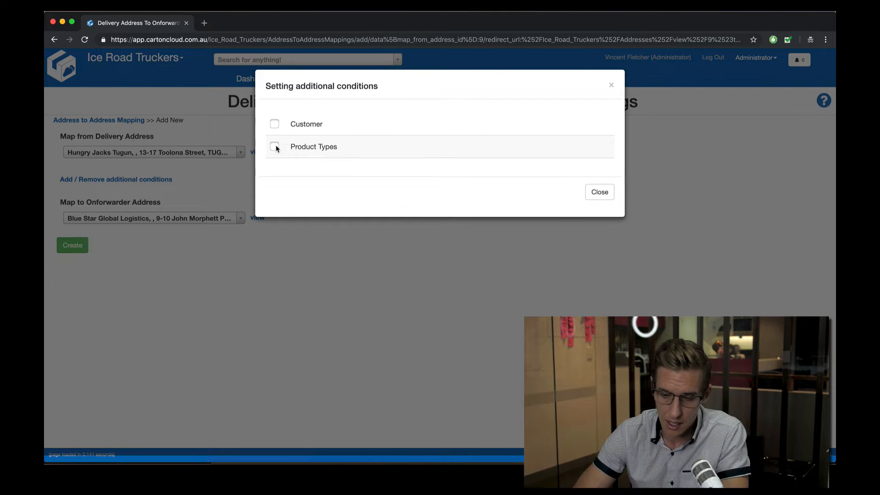
# Step: Try the Product Types condition, remove it again, and create the mapping without additional conditions
pyautogui.click(273, 146)
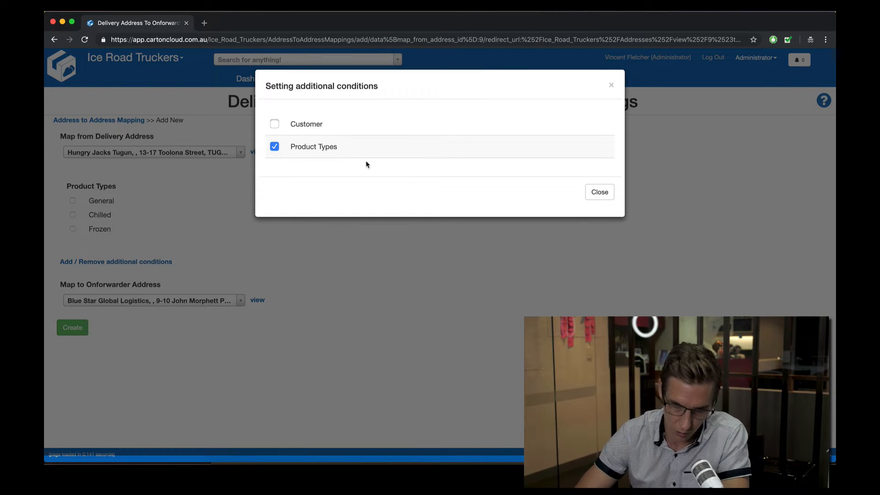
pyautogui.click(274, 147)
pyautogui.click(602, 195)
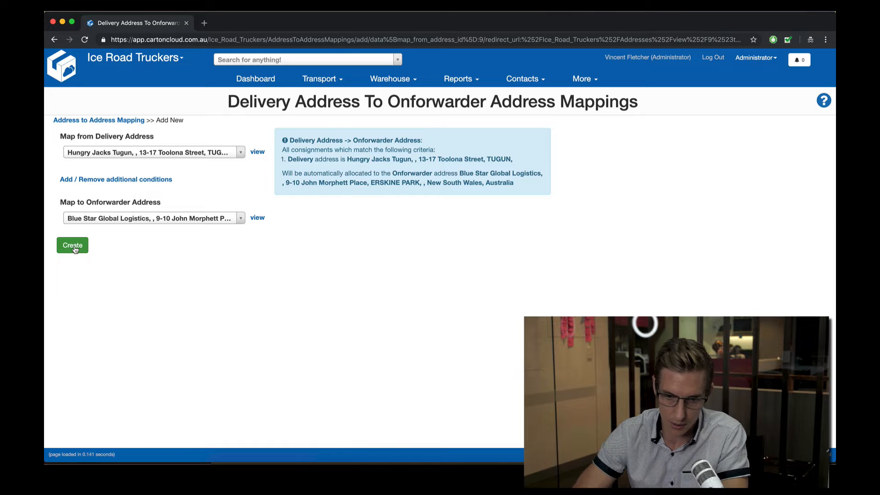
pyautogui.click(73, 247)
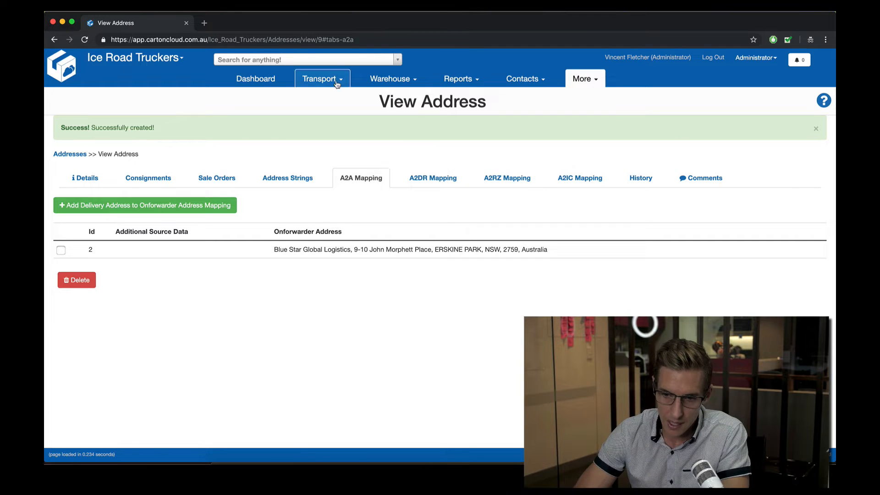
# Step: Start a new consignment for Salmon Distributors and enter INV-3010 as its customer reference
pyautogui.click(320, 78)
pyautogui.click(334, 95)
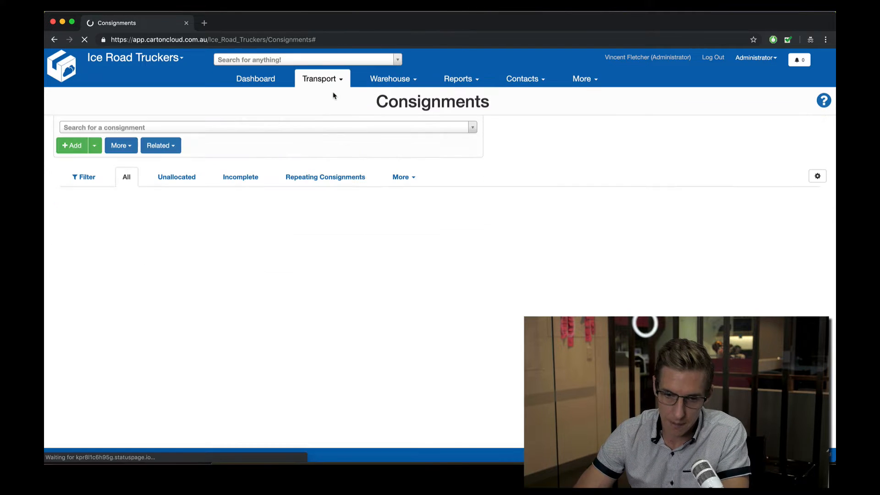
pyautogui.click(72, 147)
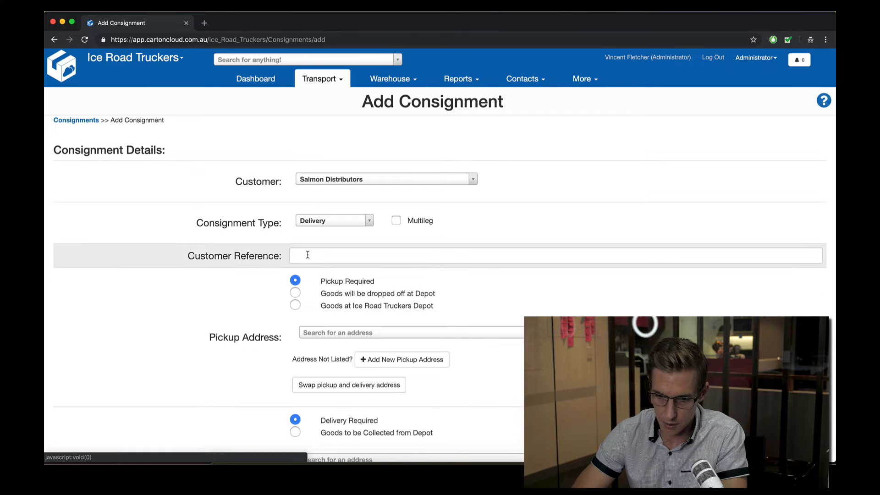
pyautogui.click(308, 255)
pyautogui.write('INV-3010')
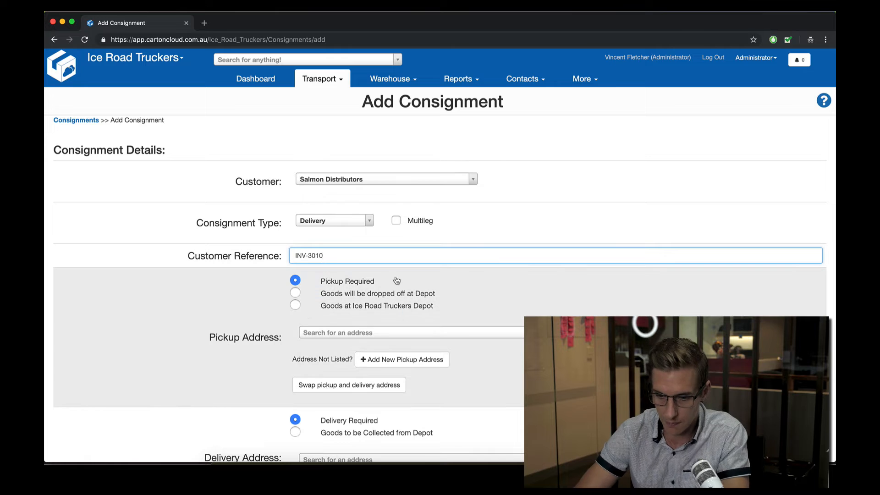
# Step: Set the consignment's pickup address to Salmon Distributors and its delivery address to Hungry Jacks Tugun
pyautogui.click(312, 339)
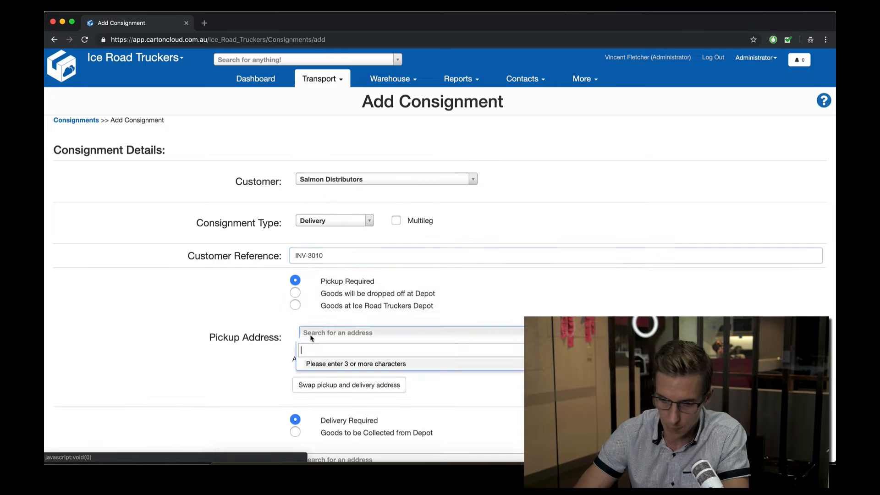
pyautogui.write('Salmon')
pyautogui.click(311, 362)
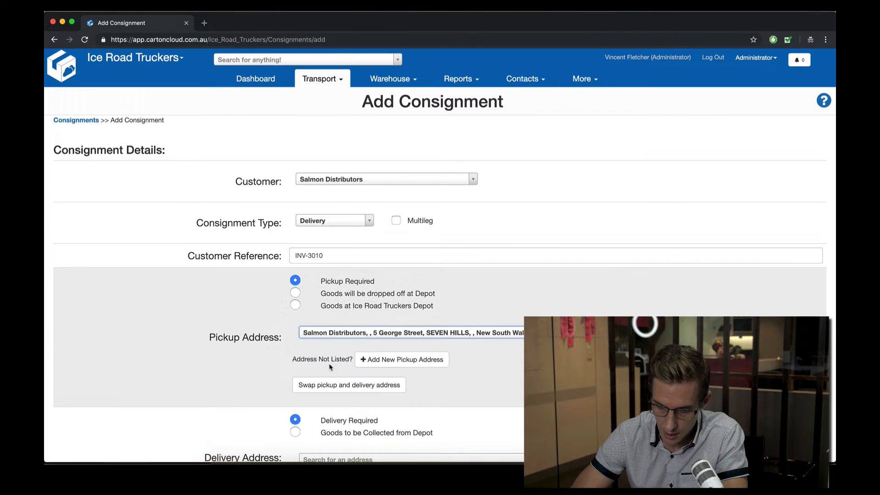
pyautogui.scroll(-5, 313, 365)
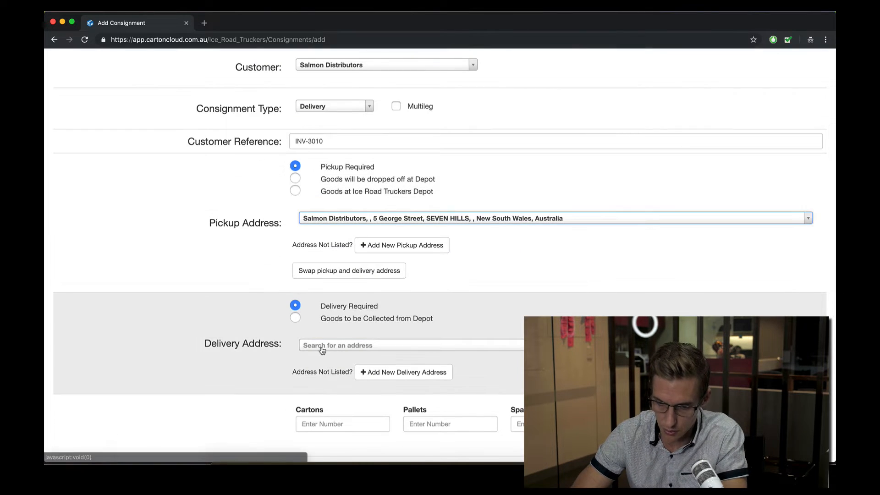
pyautogui.click(321, 346)
pyautogui.write('Tugu')
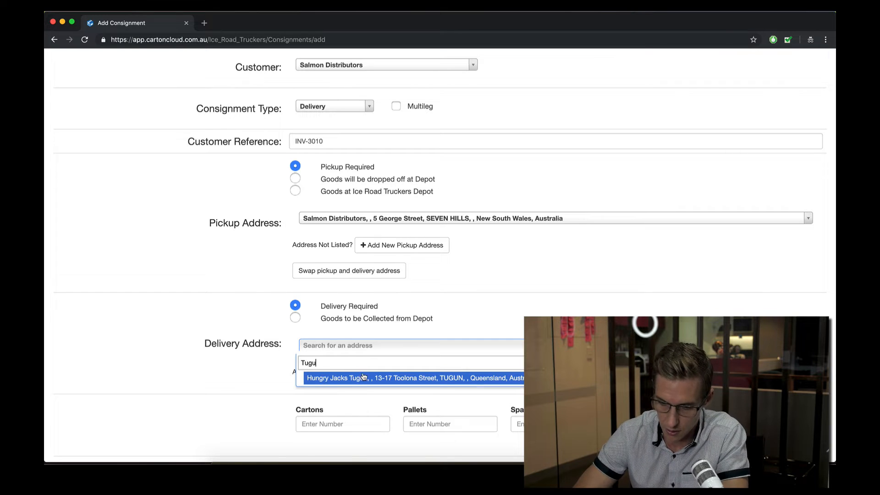
pyautogui.click(358, 376)
# Step: Set the consignment's pallets to 1, check the entered details, and save the consignment
pyautogui.scroll(-3, 485, 392)
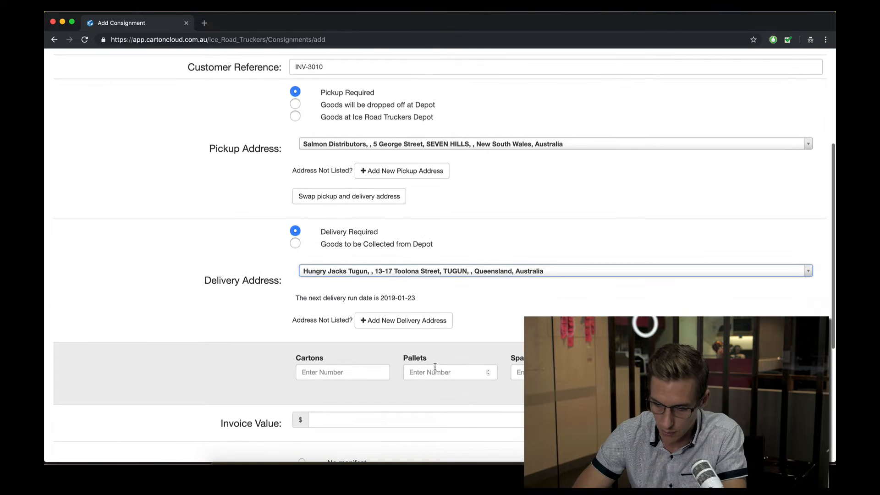
pyautogui.click(436, 369)
pyautogui.write('1')
pyautogui.click(238, 359)
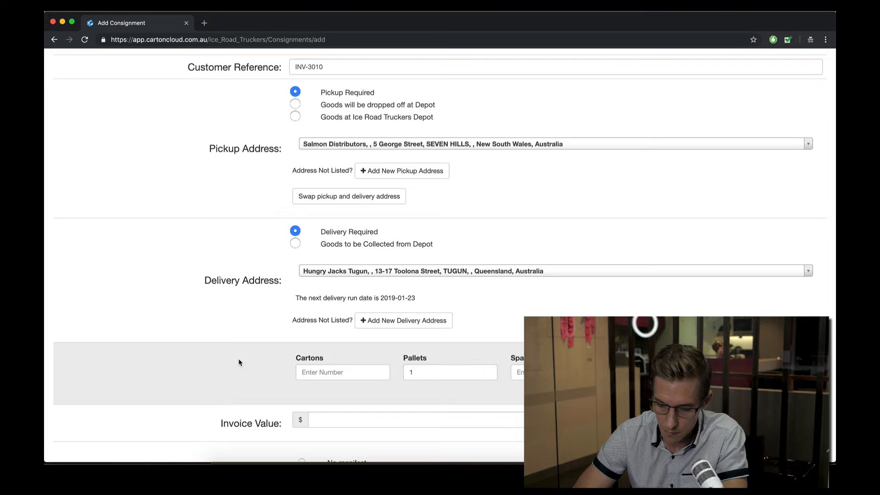
pyautogui.scroll(-5, 239, 358)
pyautogui.scroll(5, 421, 369)
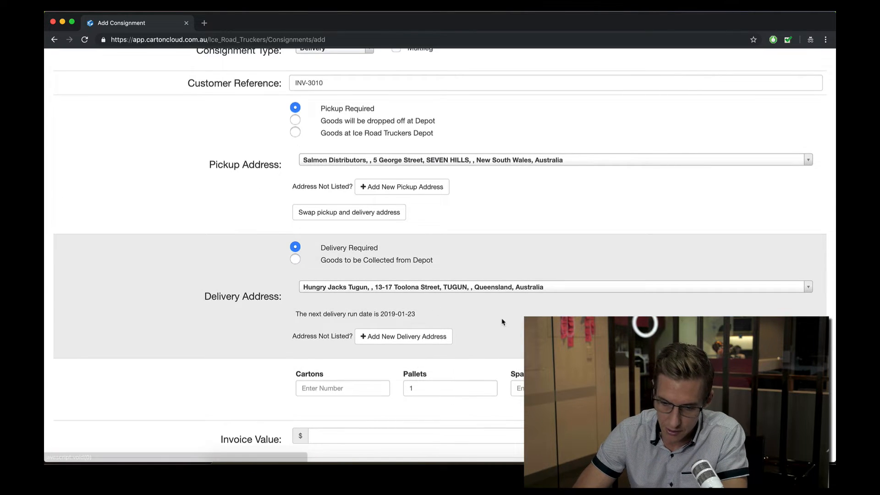
pyautogui.scroll(-5, 502, 318)
pyautogui.click(385, 422)
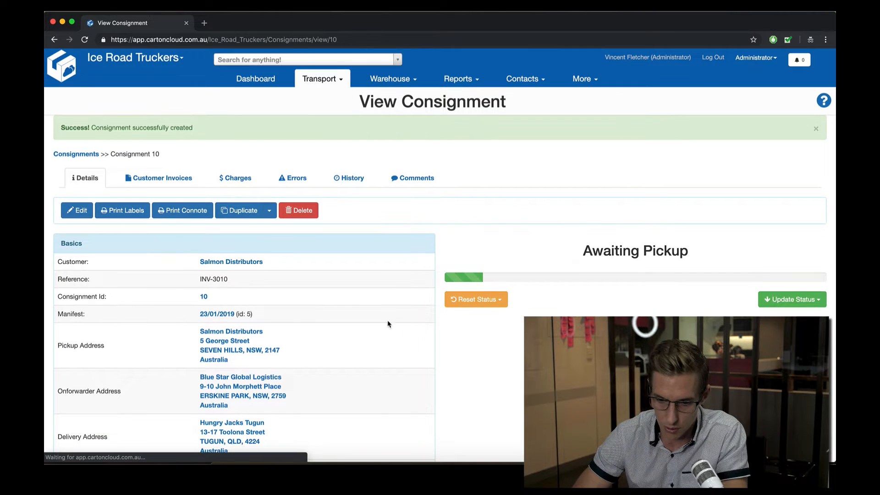
# Step: Check the new consignment's onforwarder address and mark A2A Mapping as done in the Onforwarders Webinar checklist
pyautogui.scroll(-2, 346, 302)
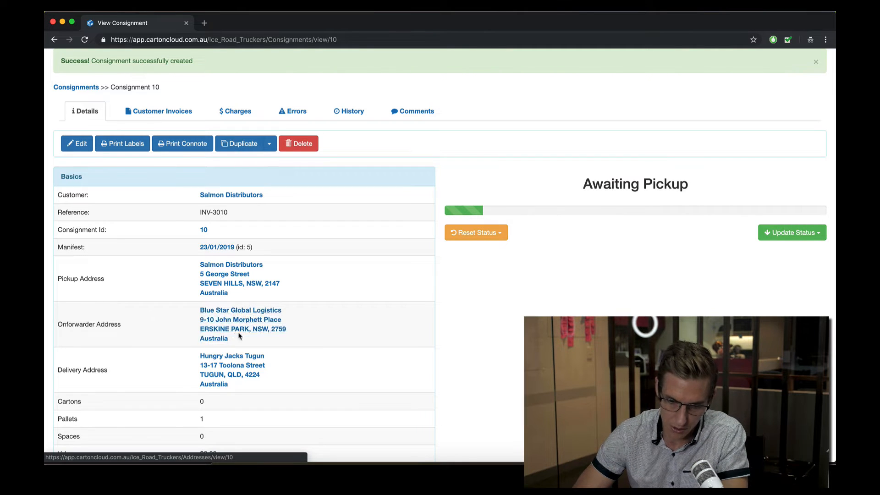
pyautogui.scroll(-1, 371, 337)
pyautogui.scroll(2, 371, 337)
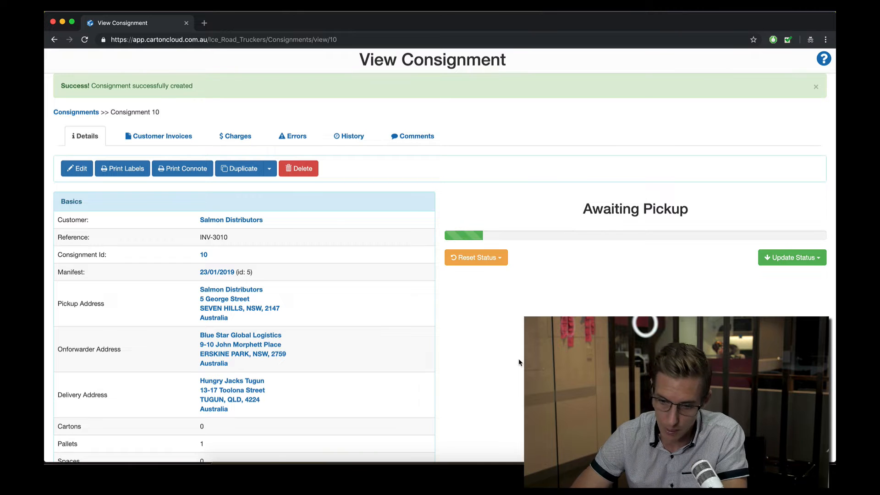
pyautogui.scroll(1, 519, 361)
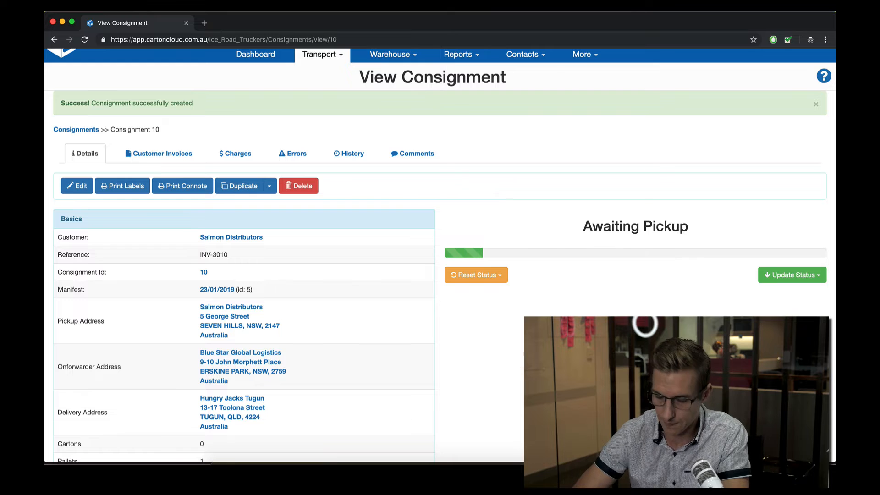
pyautogui.click(787, 41)
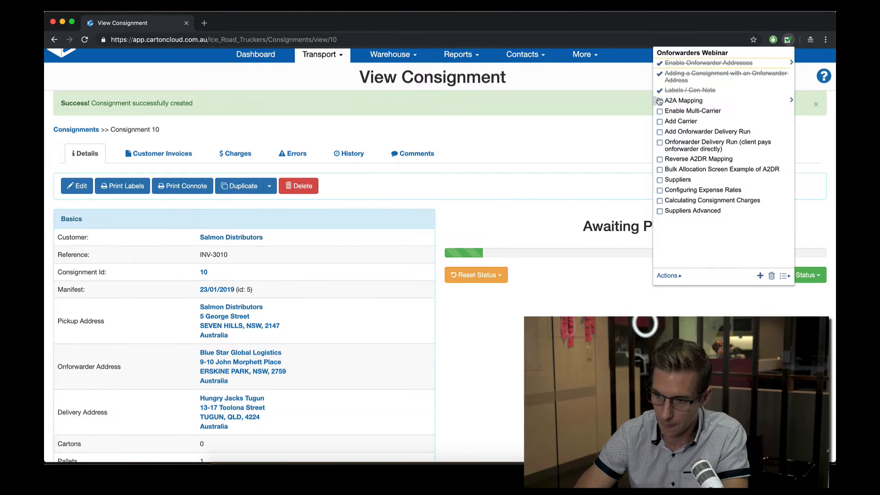
pyautogui.click(659, 100)
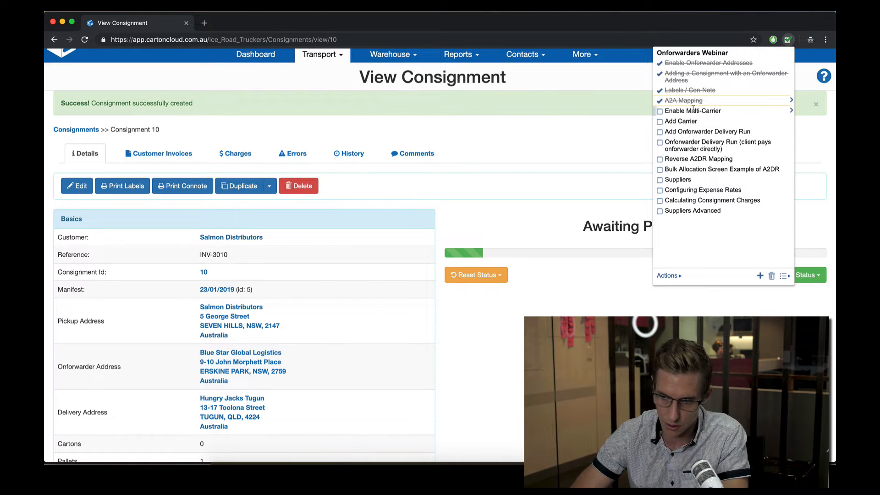
pyautogui.click(595, 146)
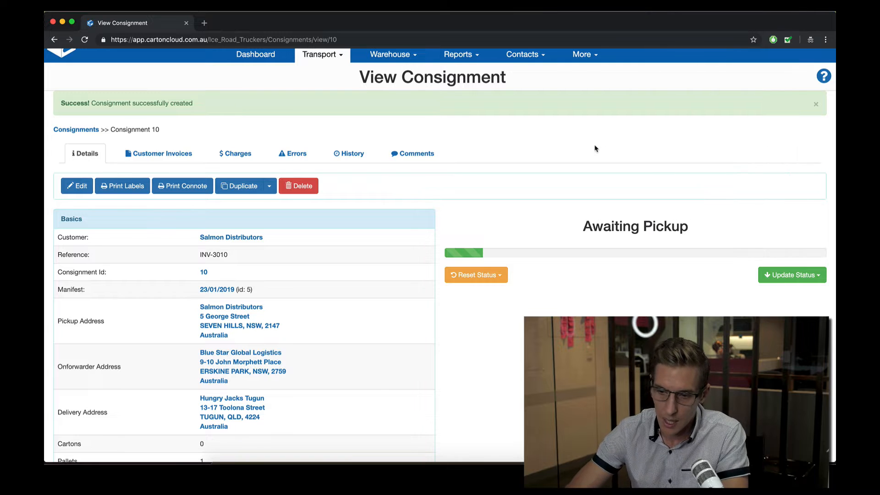
# Step: Make sure Multi Carrier Enabled is on in the organisation's Features & Options settings, and save the settings
pyautogui.scroll(1, 596, 146)
pyautogui.click(587, 83)
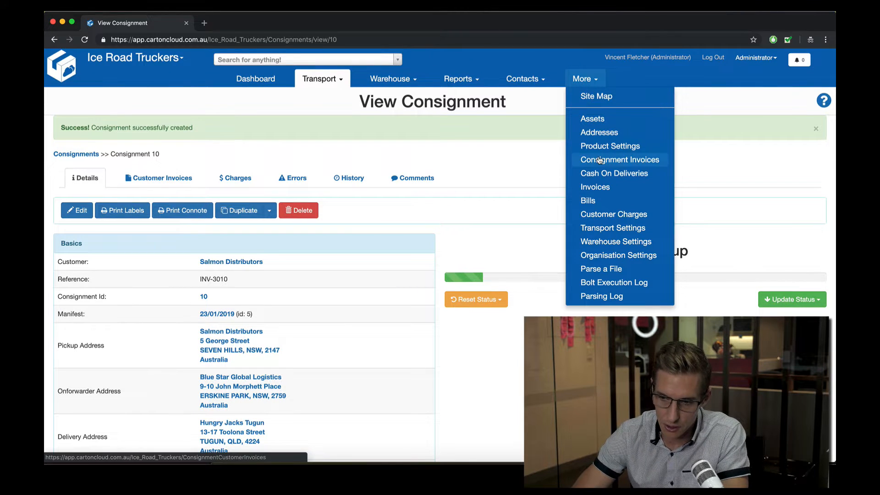
pyautogui.click(612, 260)
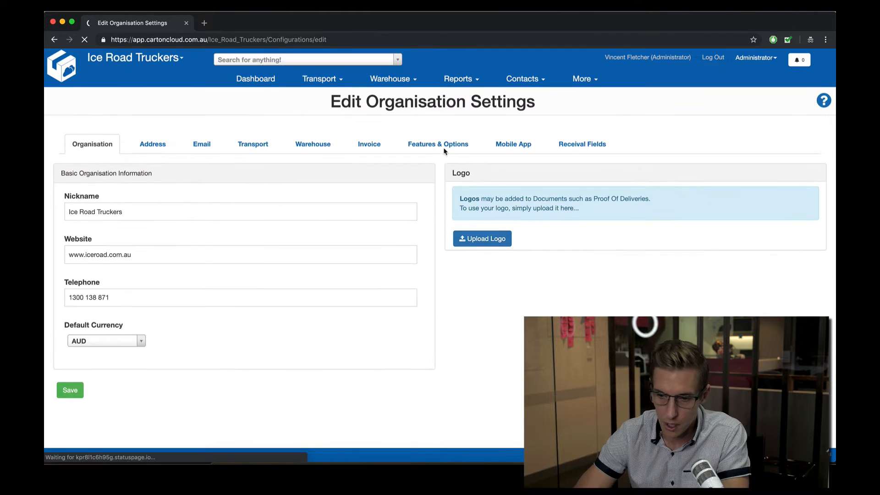
pyautogui.click(428, 143)
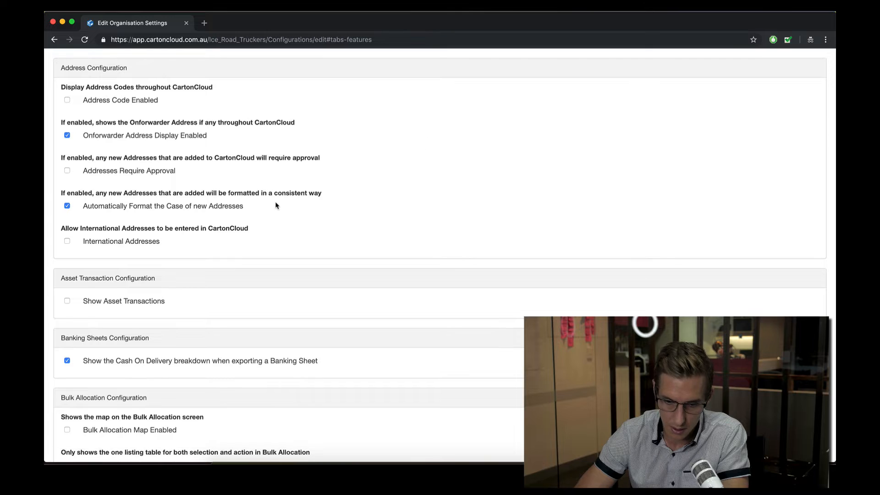
pyautogui.scroll(-5, 276, 206)
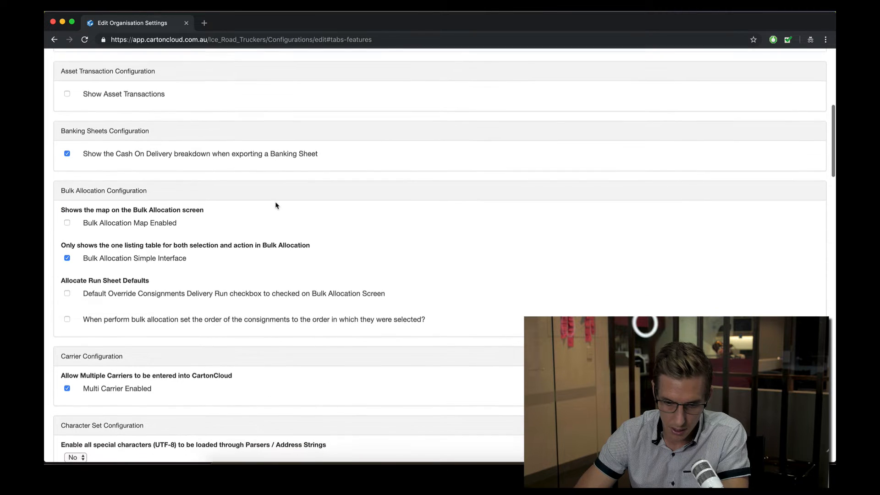
pyautogui.scroll(-3, 277, 206)
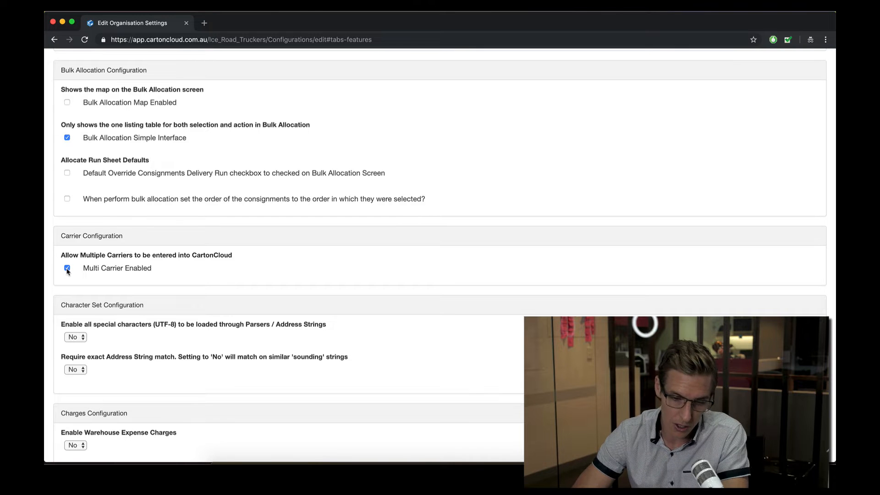
pyautogui.scroll(-10, 88, 273)
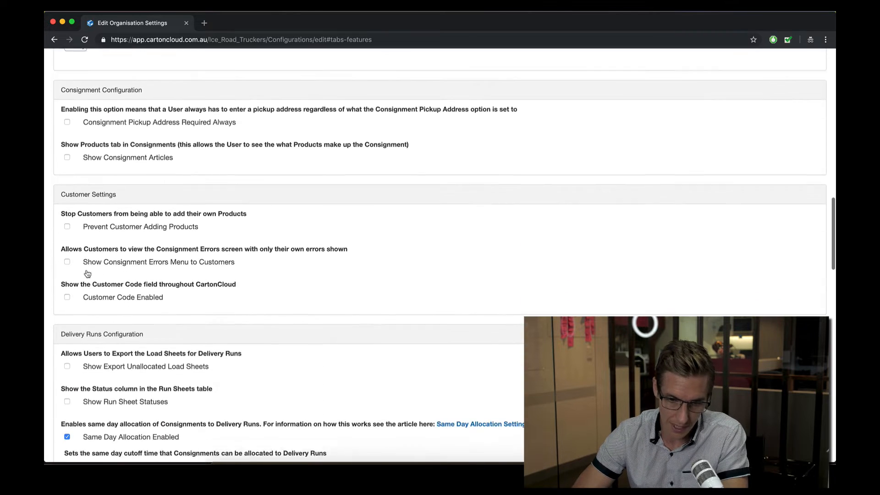
pyautogui.scroll(-20, 88, 273)
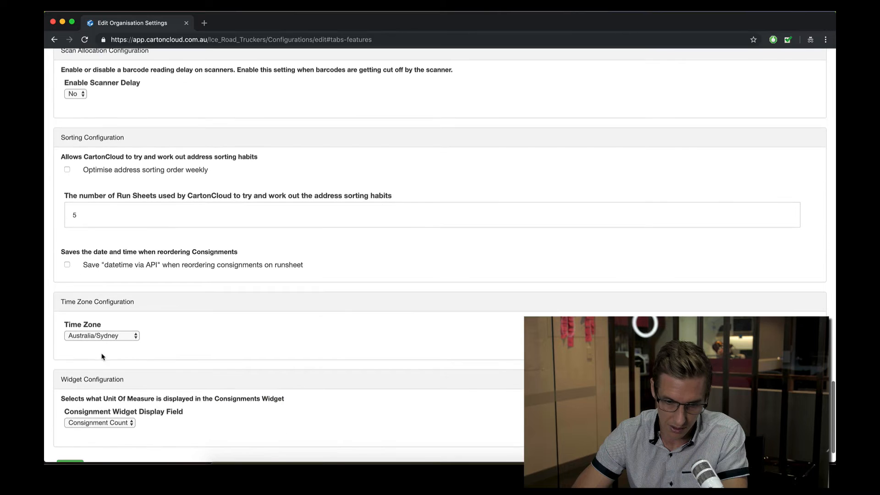
pyautogui.click(71, 425)
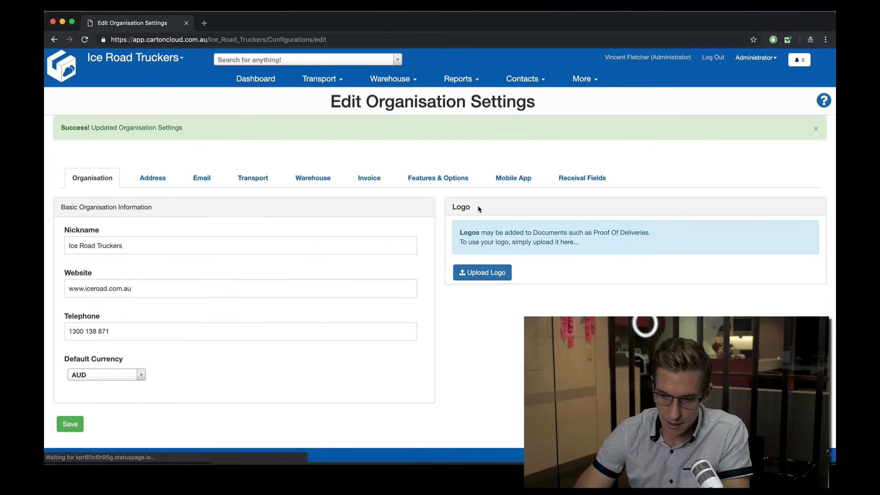
# Step: Search the site for "Carr", open the Carriers list, and review the existing Ice Road Truckers carrier
pyautogui.click(277, 59)
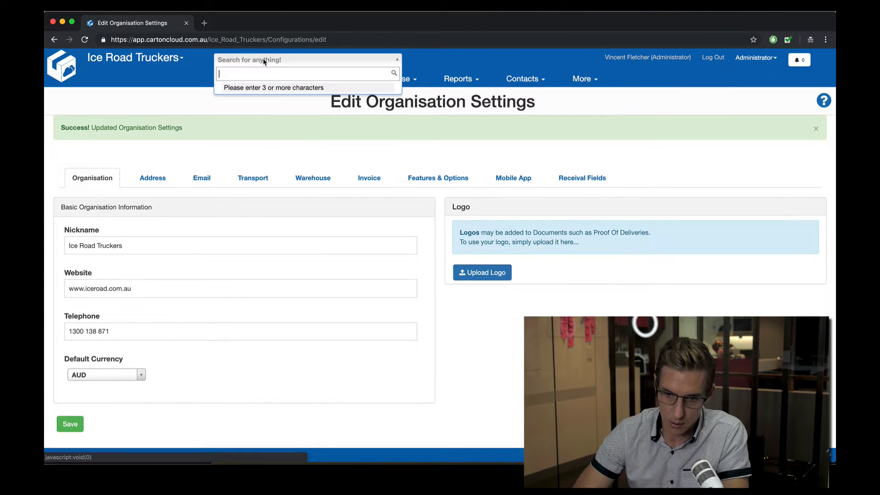
pyautogui.write('Carr')
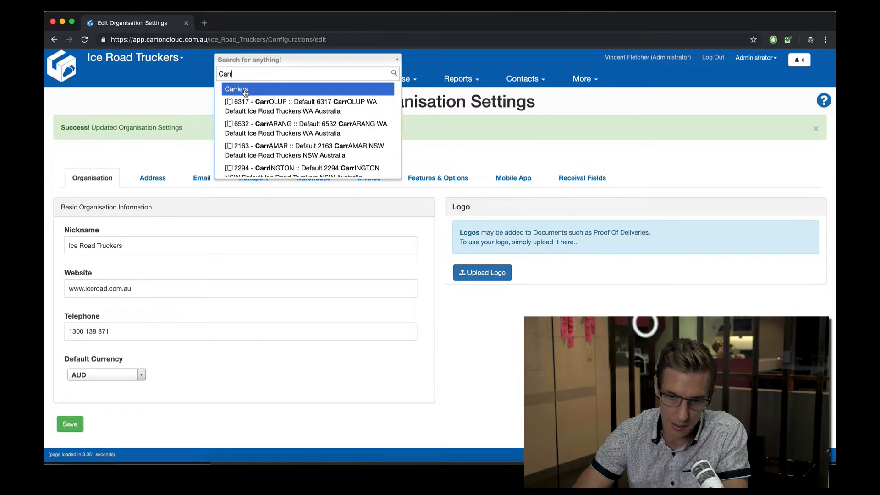
pyautogui.click(245, 91)
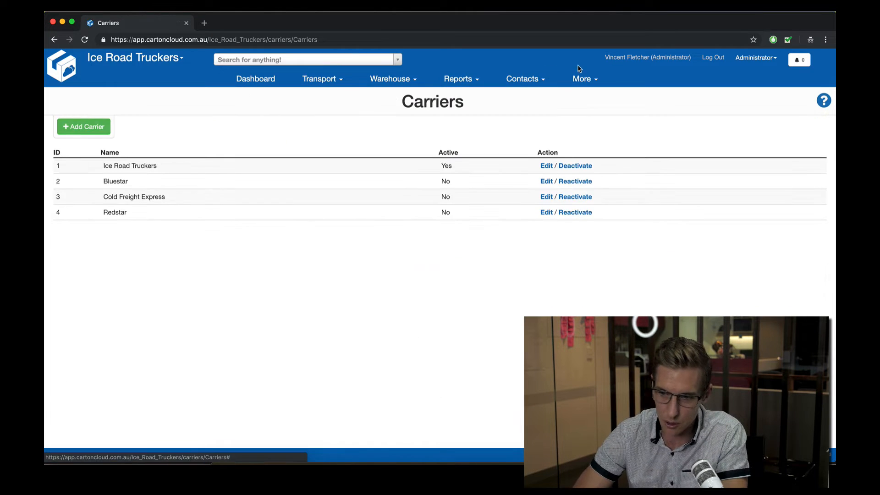
pyautogui.click(582, 79)
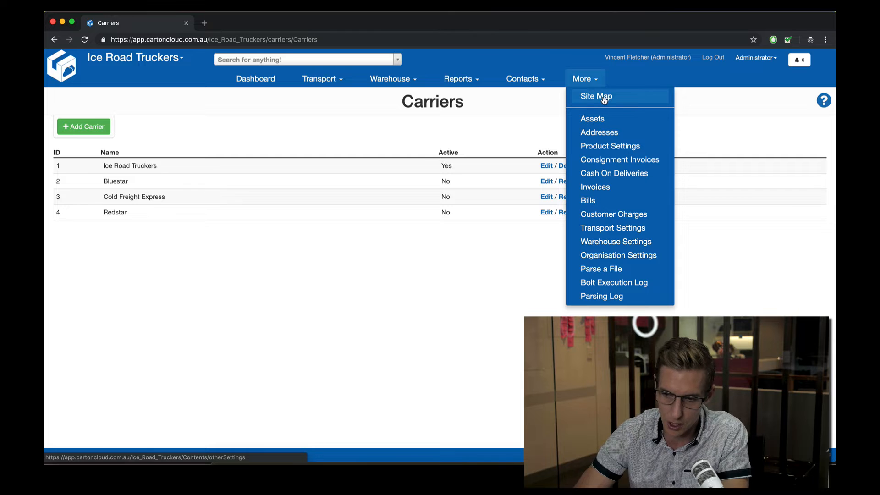
pyautogui.click(476, 135)
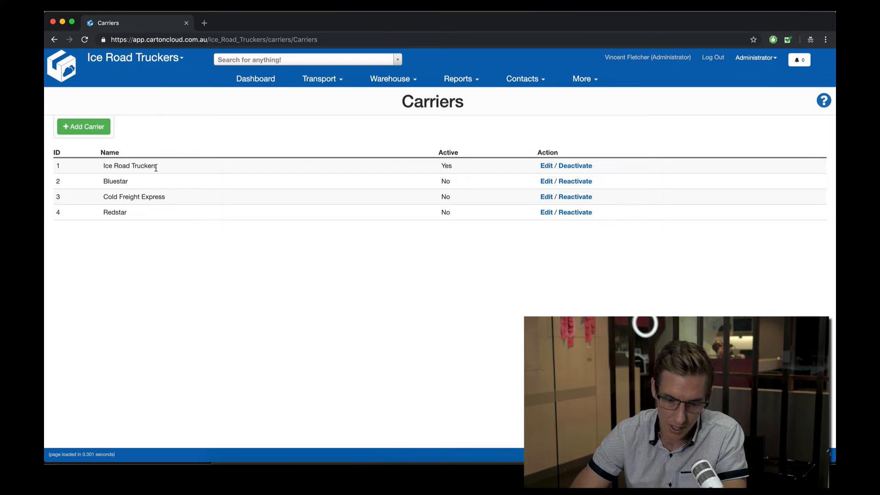
pyautogui.moveTo(156, 167); pyautogui.dragTo(102, 167)
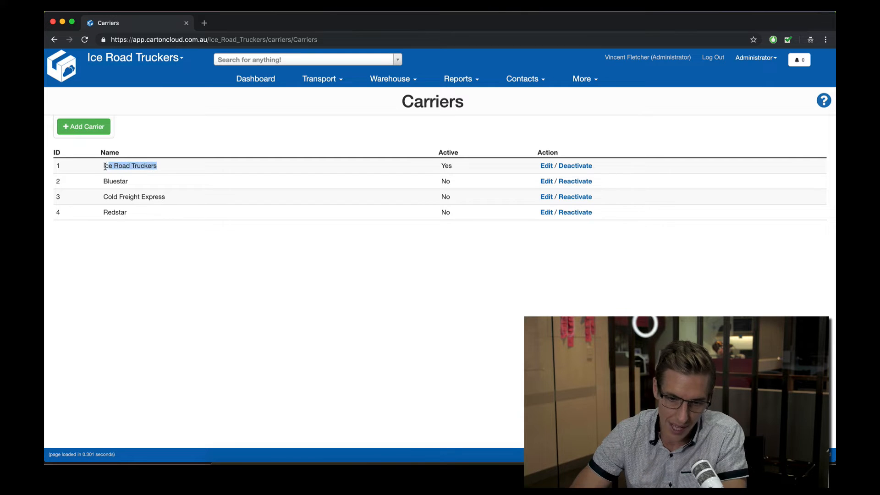
pyautogui.click(168, 172)
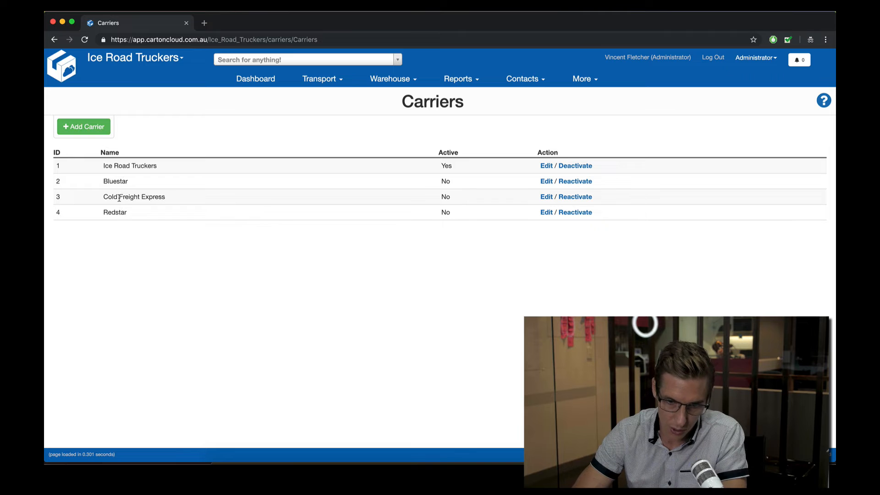
# Step: Add a carrier named Startrack, mark it as an Onforwarder, save it, and check the carrier list
pyautogui.click(93, 130)
pyautogui.click(135, 166)
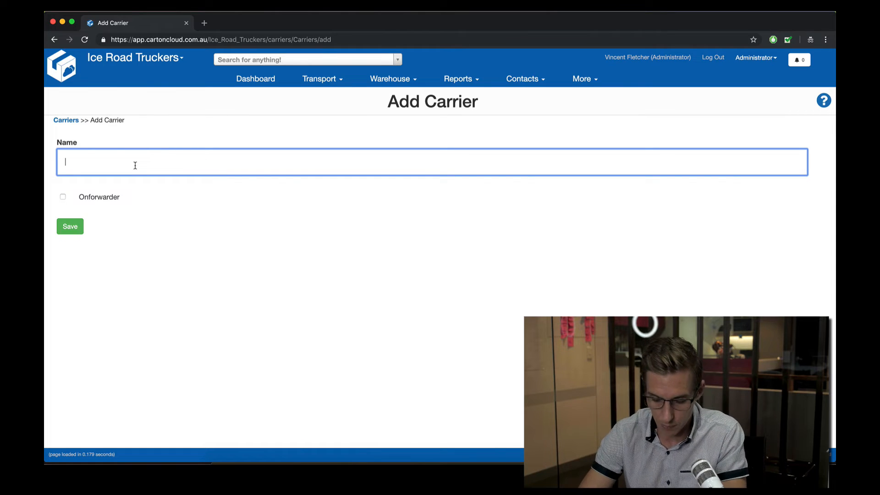
pyautogui.write('Startrack')
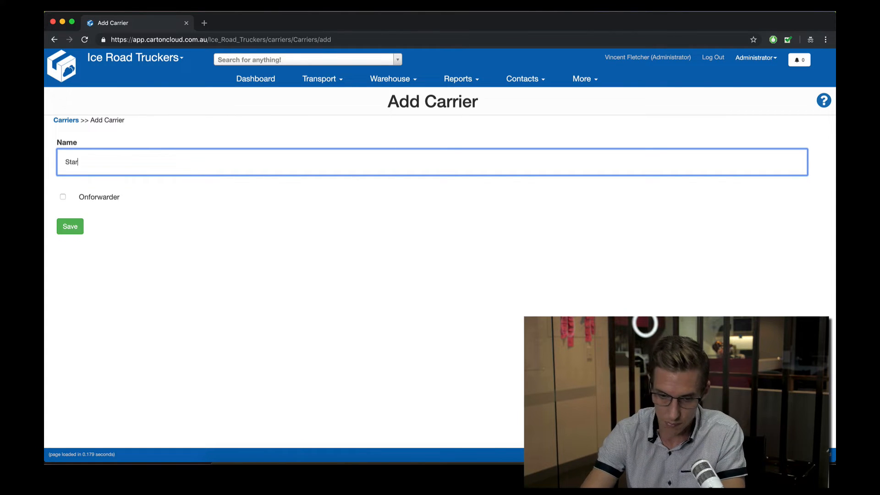
pyautogui.click(63, 198)
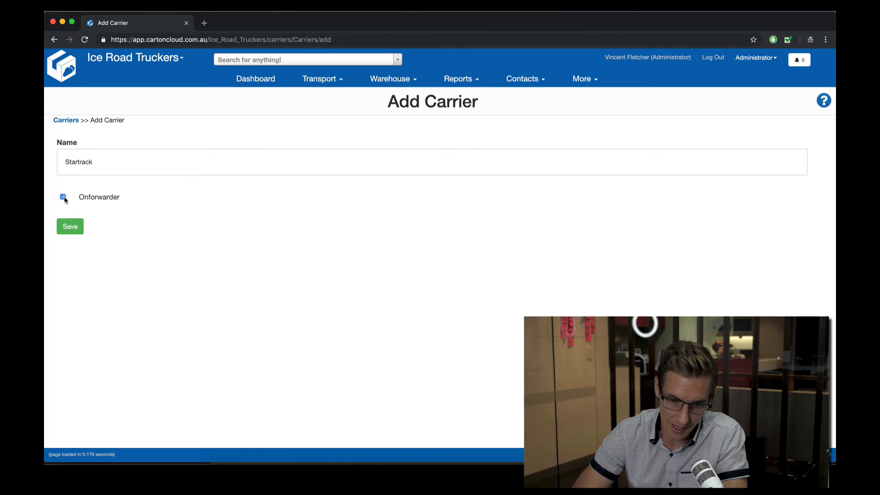
pyautogui.click(69, 229)
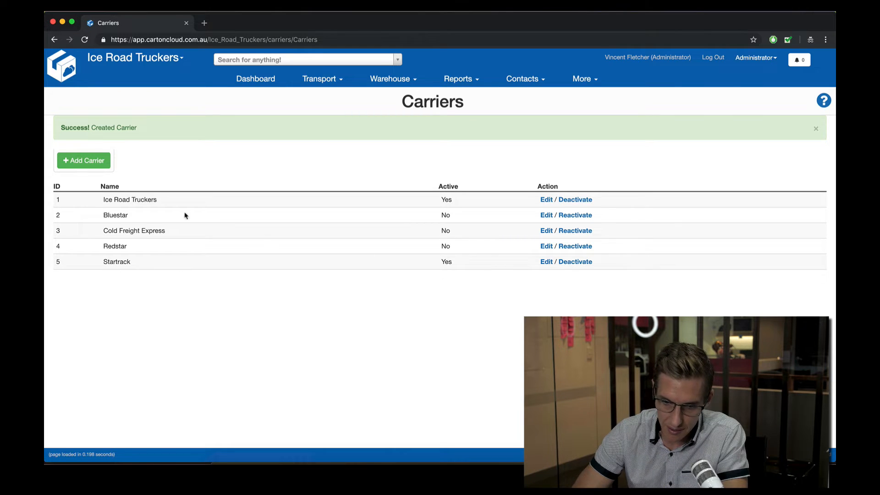
pyautogui.doubleClick(115, 248)
pyautogui.click(168, 249)
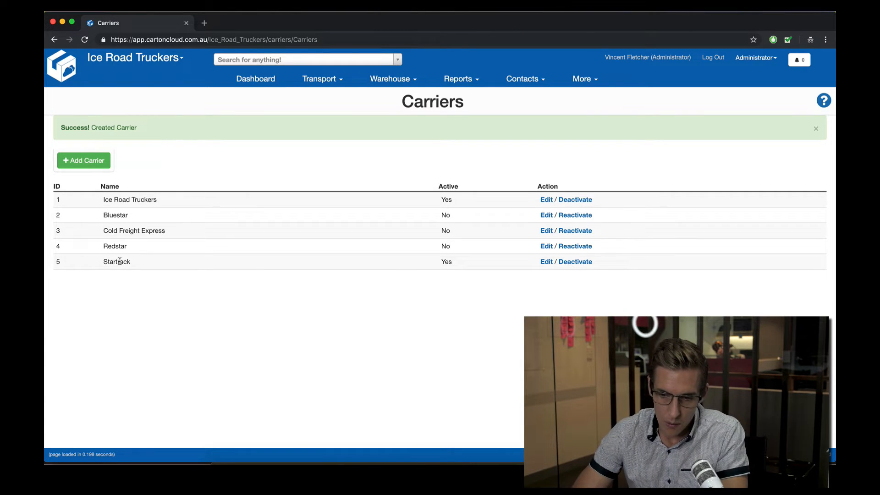
# Step: Start a new delivery run under Transport and name it OF - STAR TRACK
pyautogui.click(327, 83)
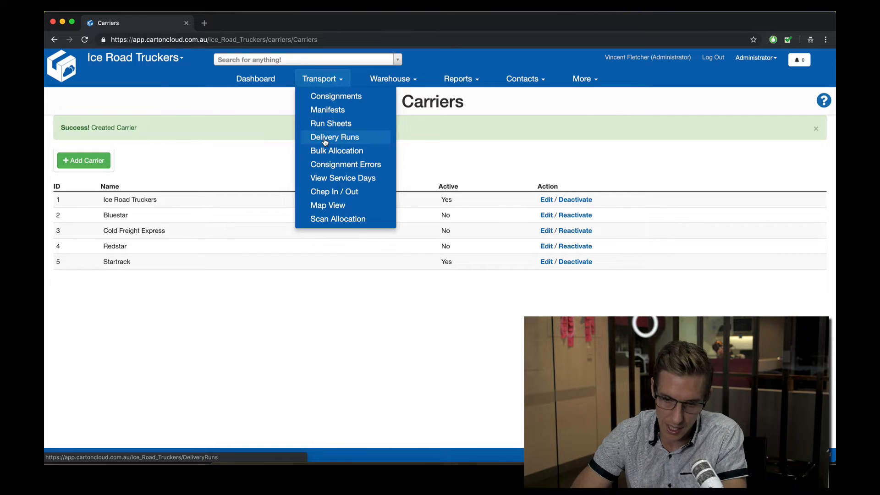
pyautogui.click(325, 139)
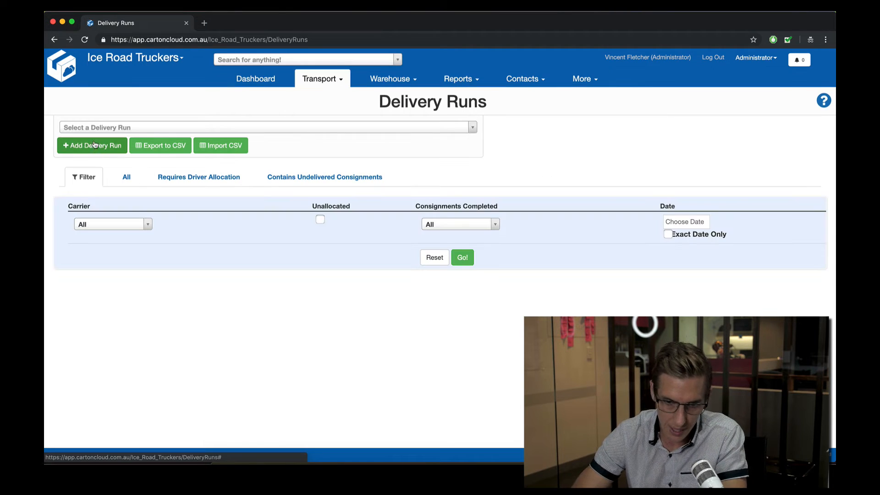
pyautogui.click(94, 145)
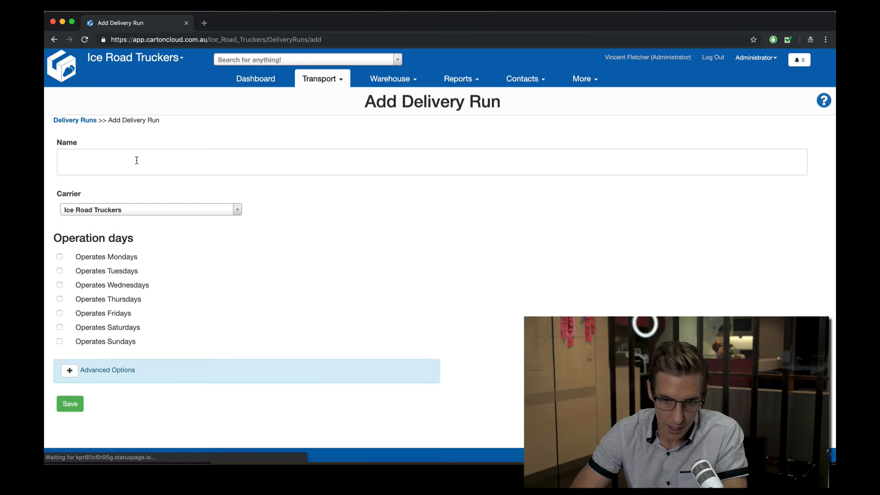
pyautogui.click(112, 159)
pyautogui.write('OF')
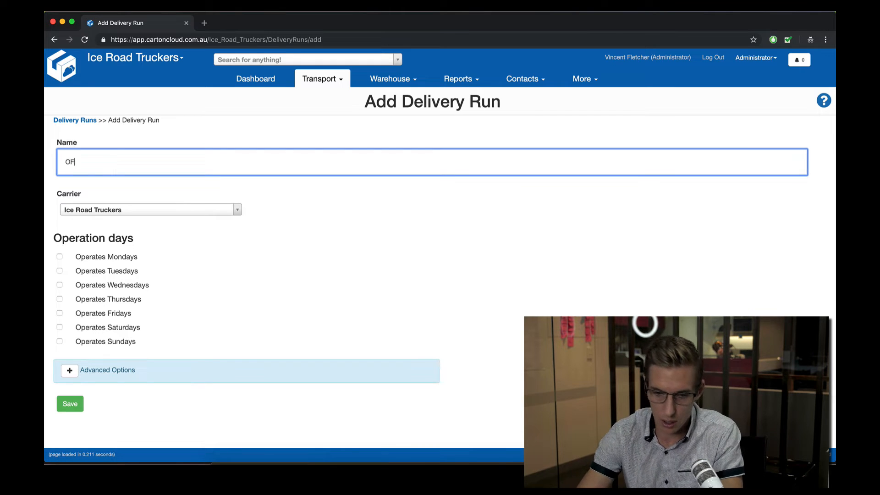
pyautogui.write(' - ')
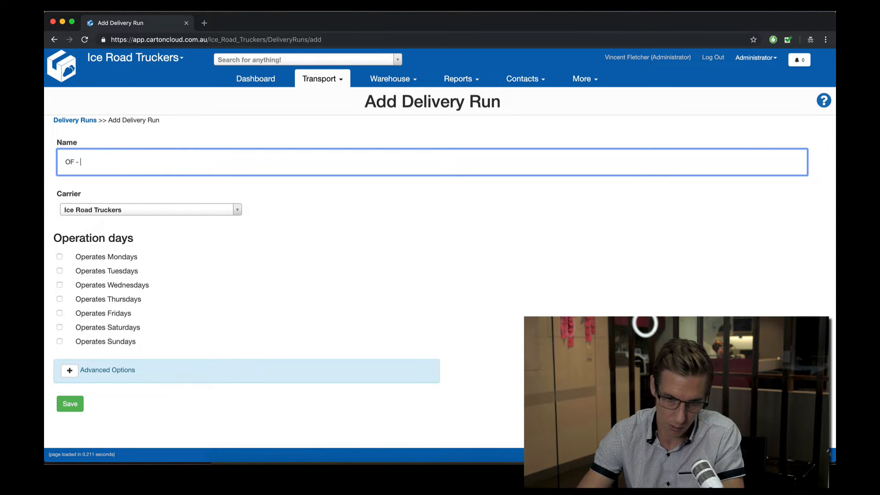
pyautogui.write('STARTRACK')
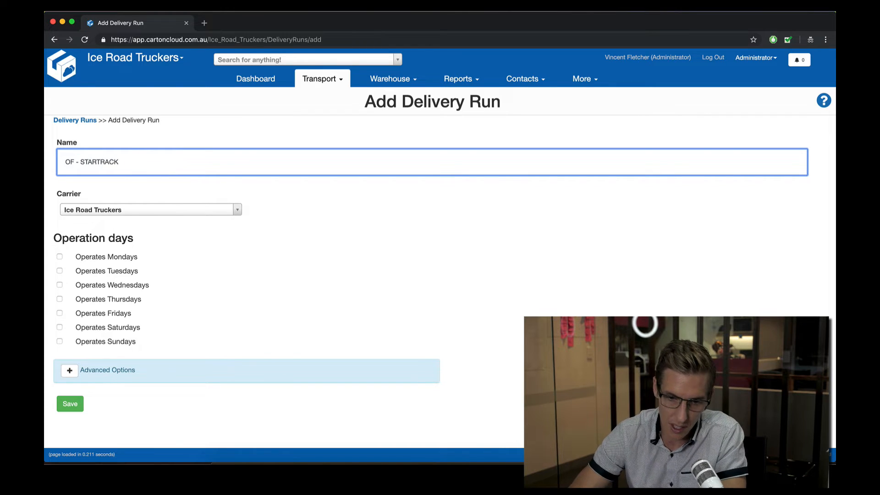
pyautogui.doubleClick(69, 162)
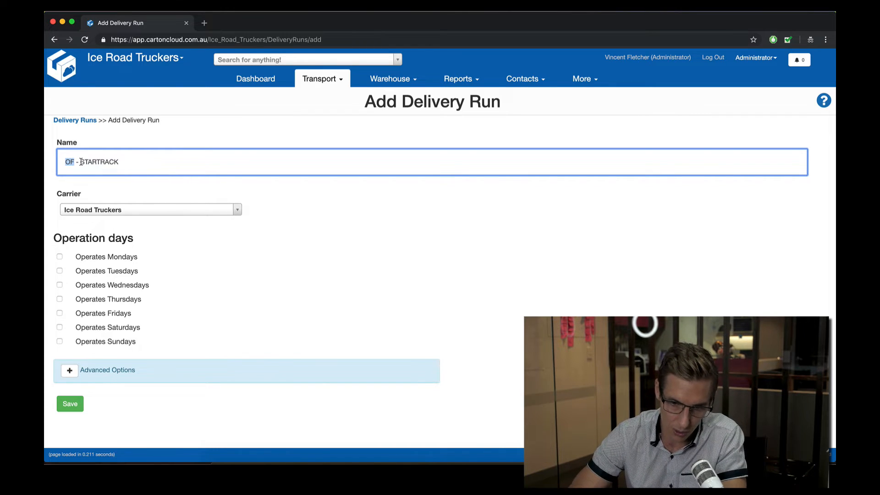
pyautogui.click(135, 164)
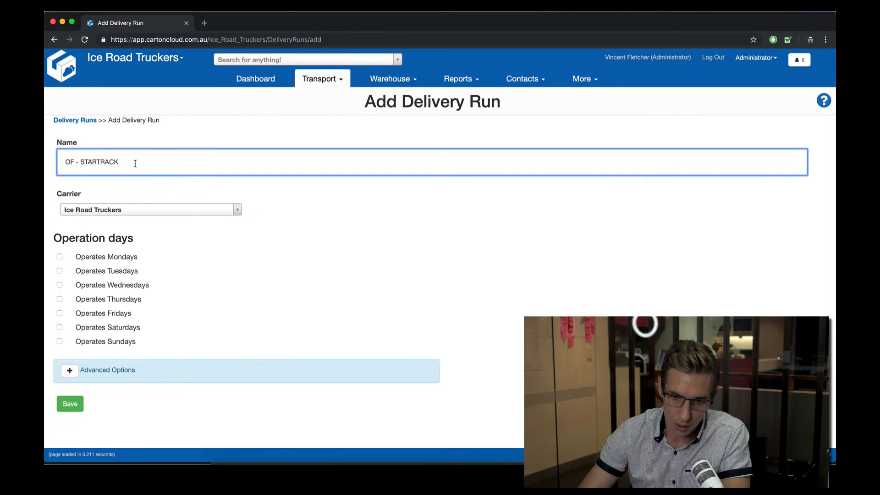
pyautogui.press('Left')
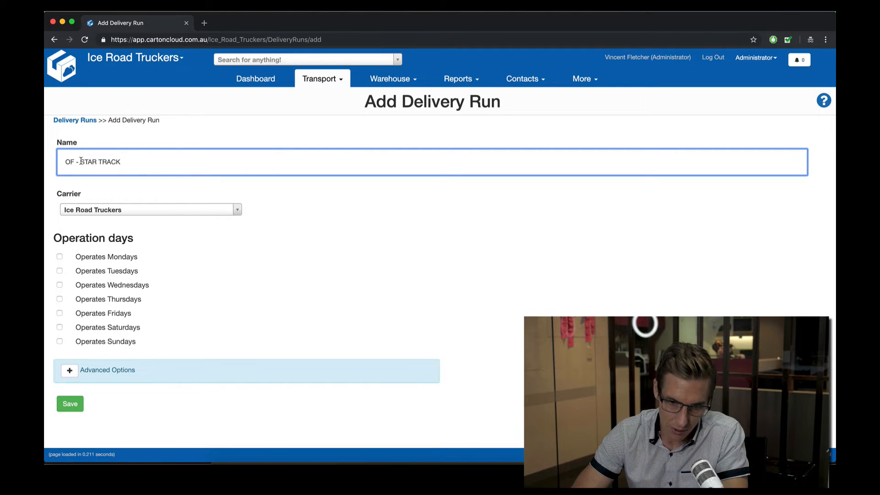
pyautogui.moveTo(81, 161); pyautogui.dragTo(64, 161)
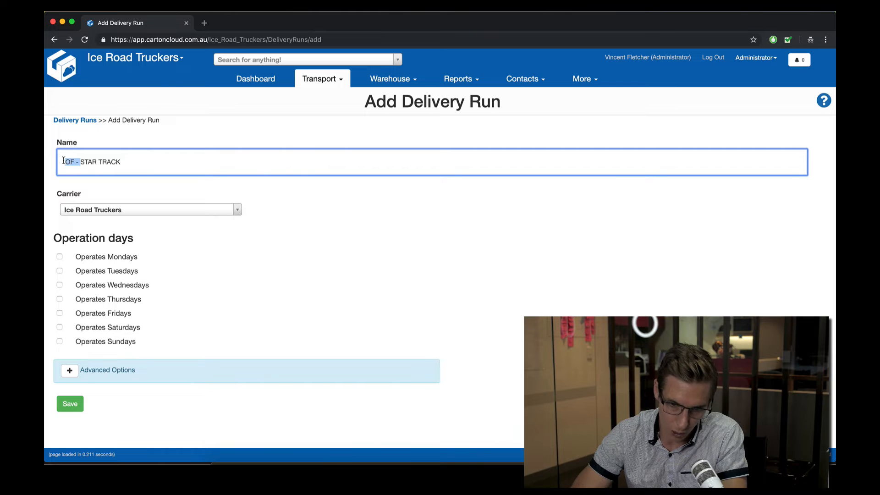
pyautogui.click(129, 161)
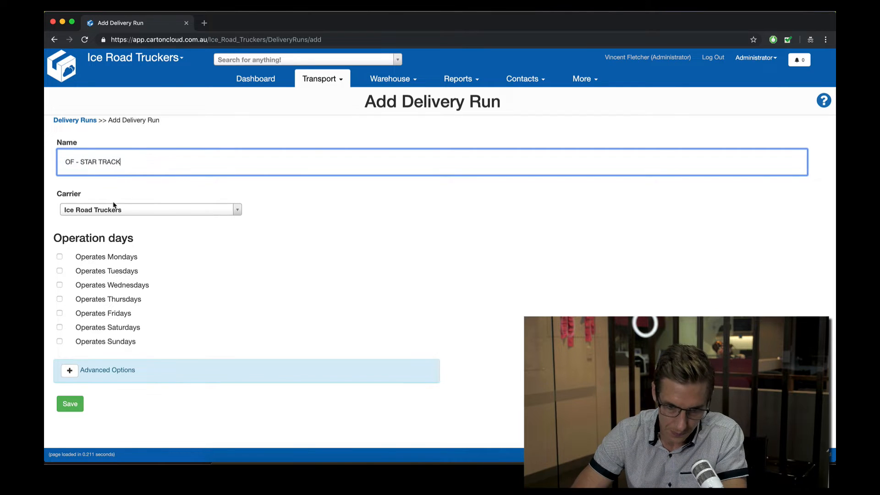
# Step: Assign the Startrack carrier to the delivery run and set it to operate Mondays through Fridays
pyautogui.click(109, 213)
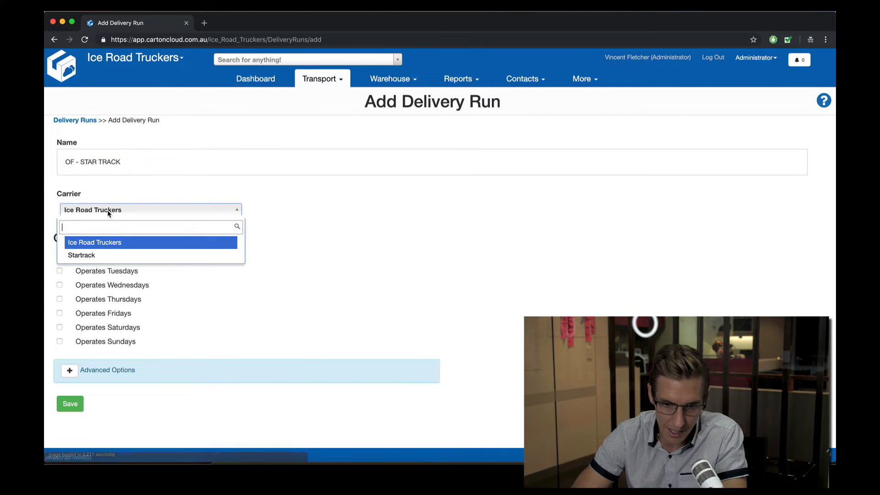
pyautogui.click(88, 257)
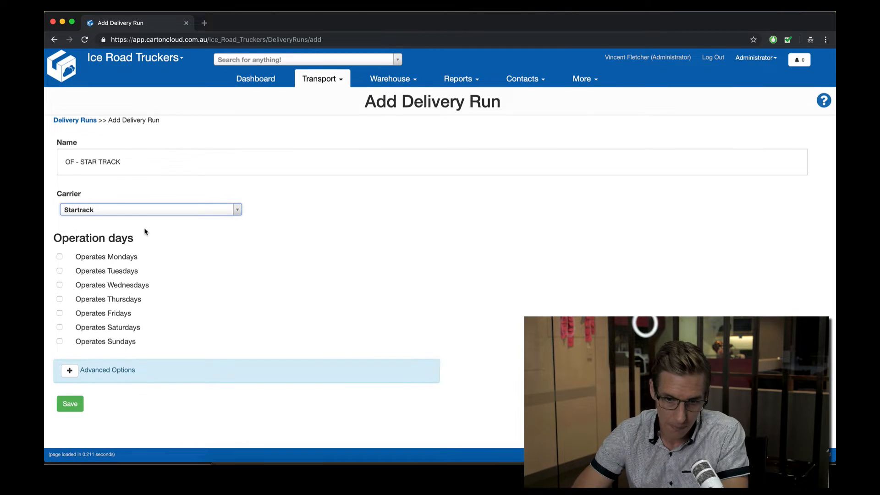
pyautogui.click(60, 256)
pyautogui.click(60, 271)
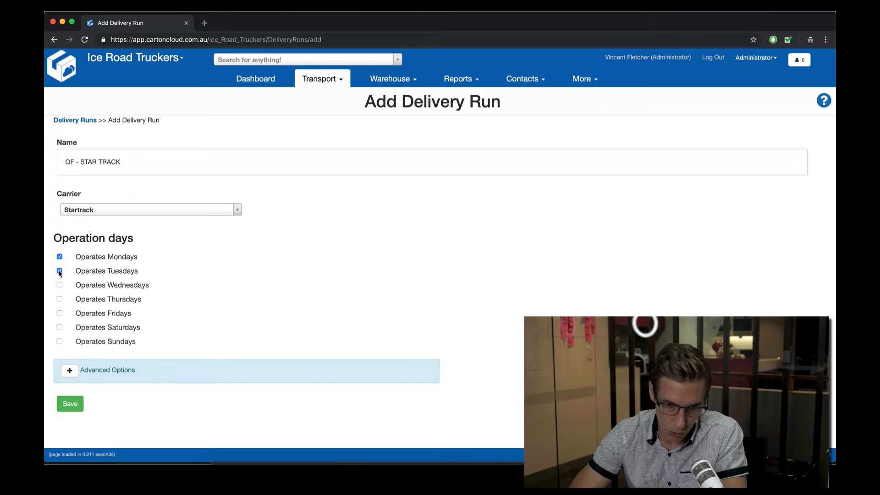
pyautogui.click(60, 285)
pyautogui.click(60, 299)
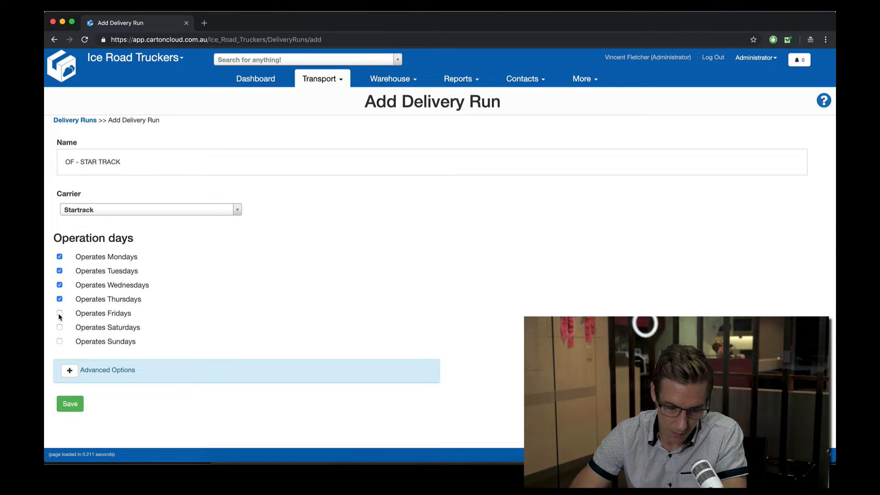
pyautogui.click(60, 313)
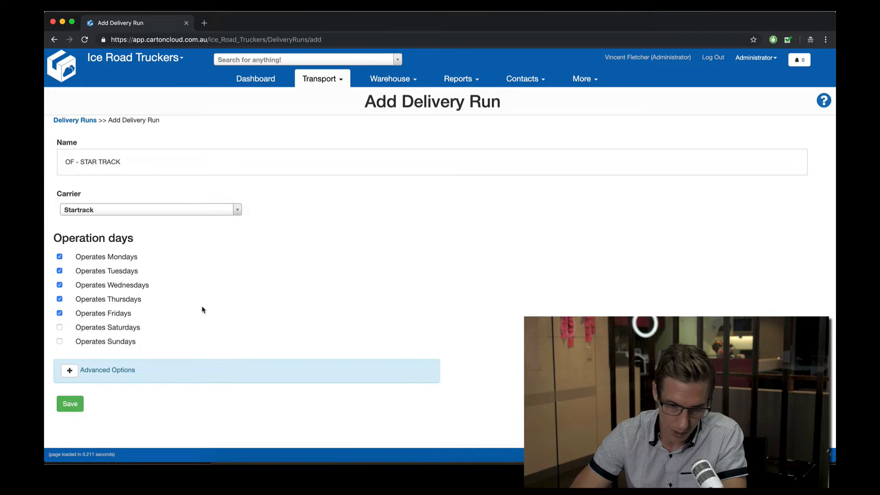
# Step: In the run's advanced options, keep Onforwarder on Inherit from Carrier and Final Consignment Delivery Status on Delivered
pyautogui.click(69, 375)
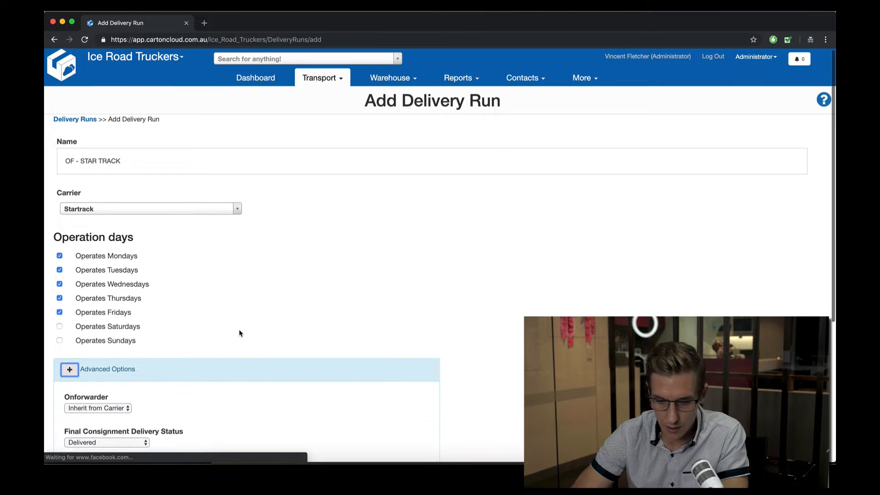
pyautogui.scroll(-3, 239, 333)
pyautogui.scroll(-5, 240, 334)
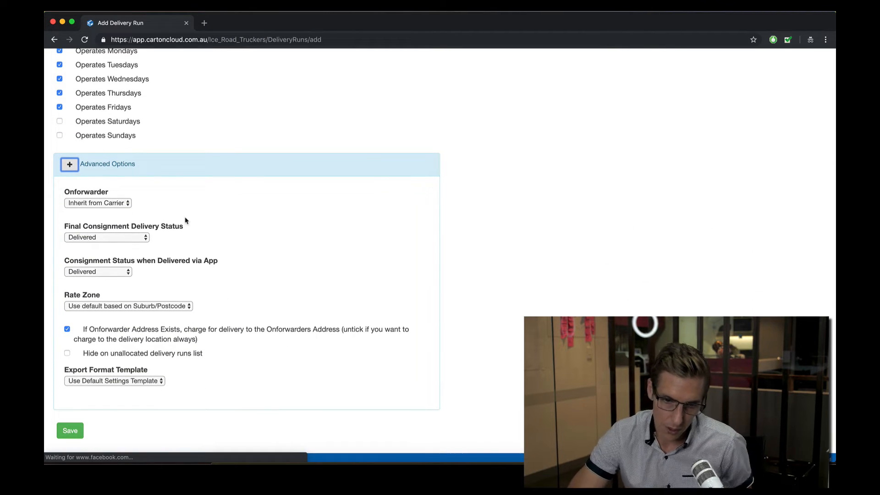
pyautogui.click(118, 204)
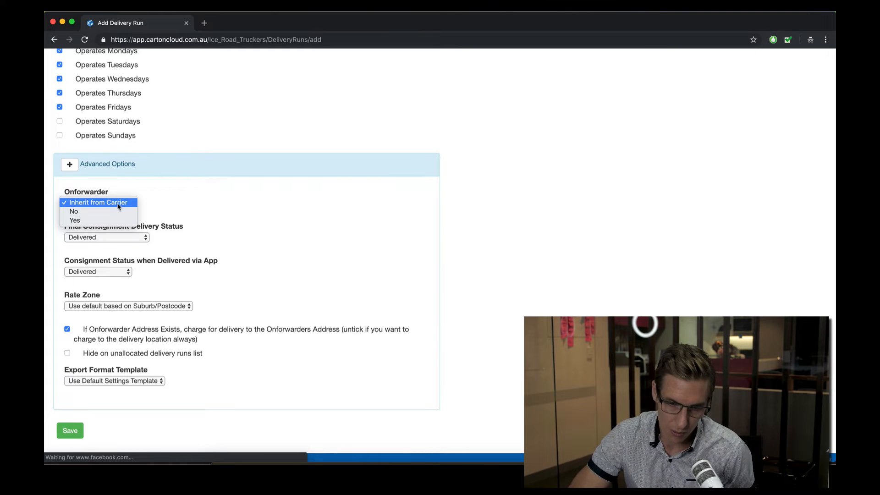
pyautogui.click(119, 205)
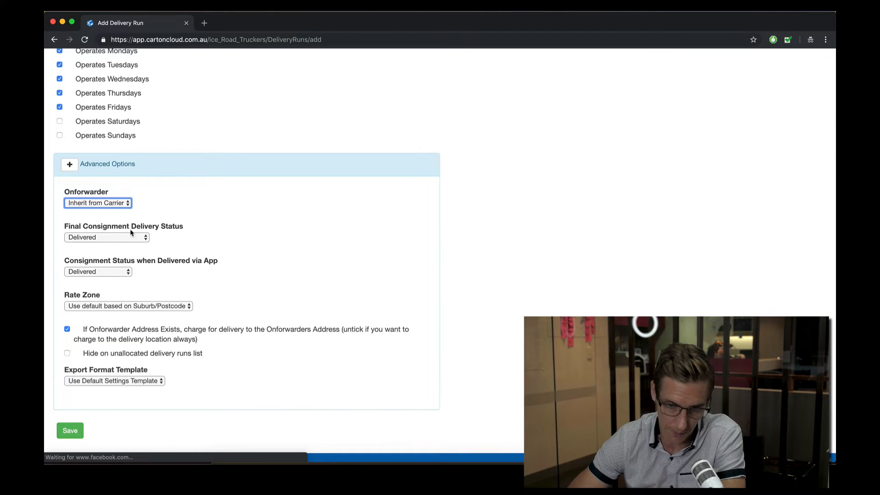
pyautogui.click(100, 238)
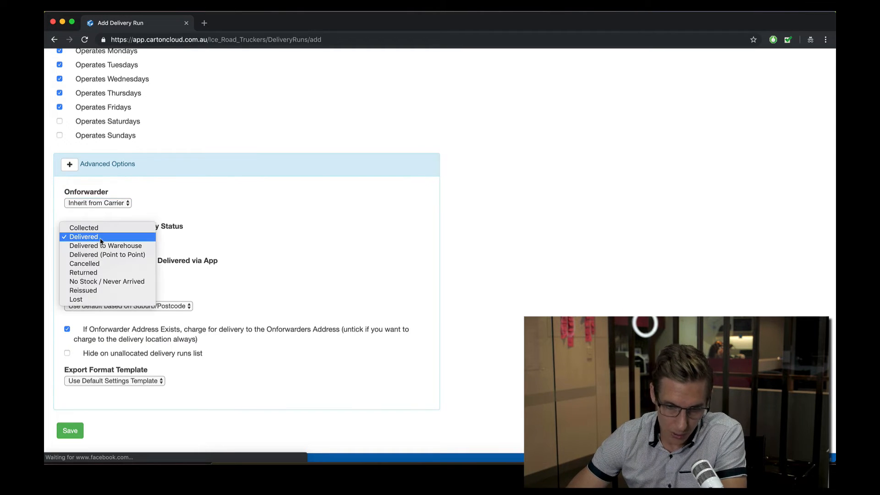
pyautogui.click(100, 241)
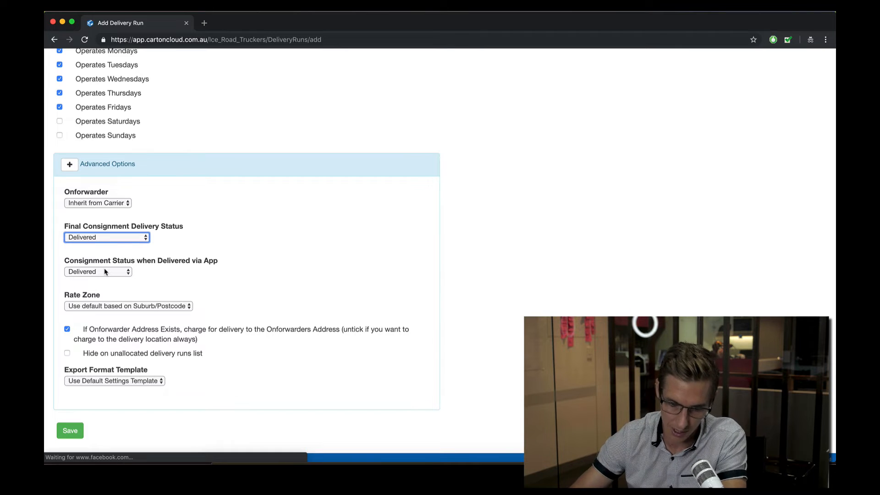
# Step: Try With On Forwarder as the Consignment Status when Delivered via App, and switch charging to the onforwarder's address off and on again
pyautogui.click(93, 275)
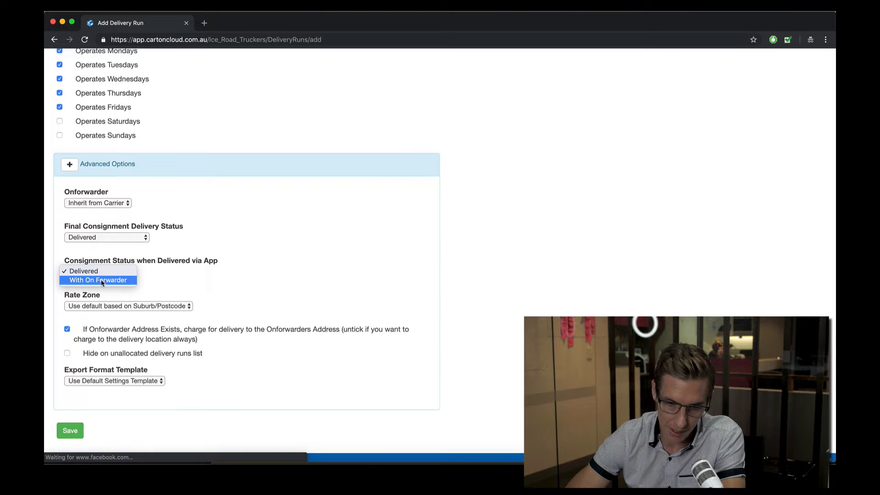
pyautogui.click(102, 281)
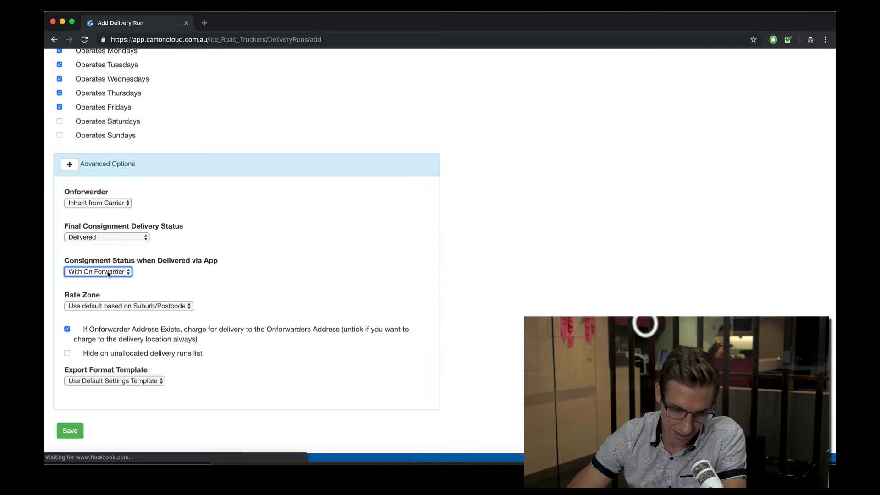
pyautogui.click(148, 289)
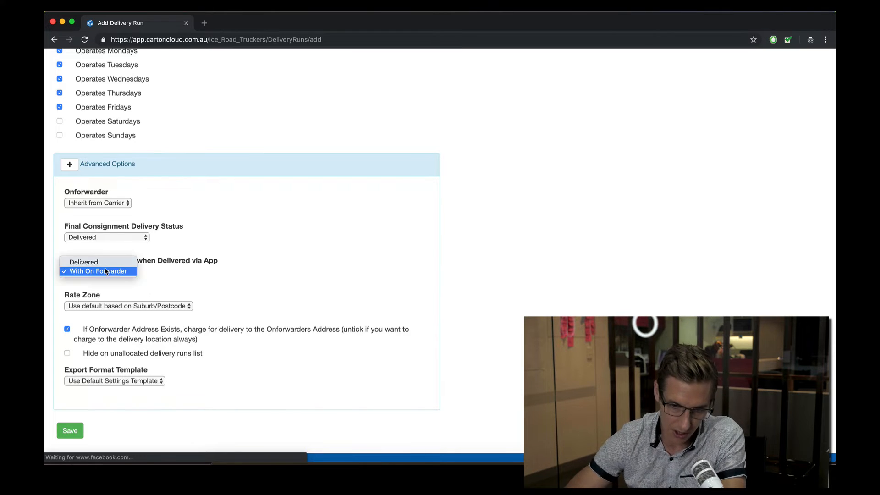
pyautogui.click(110, 272)
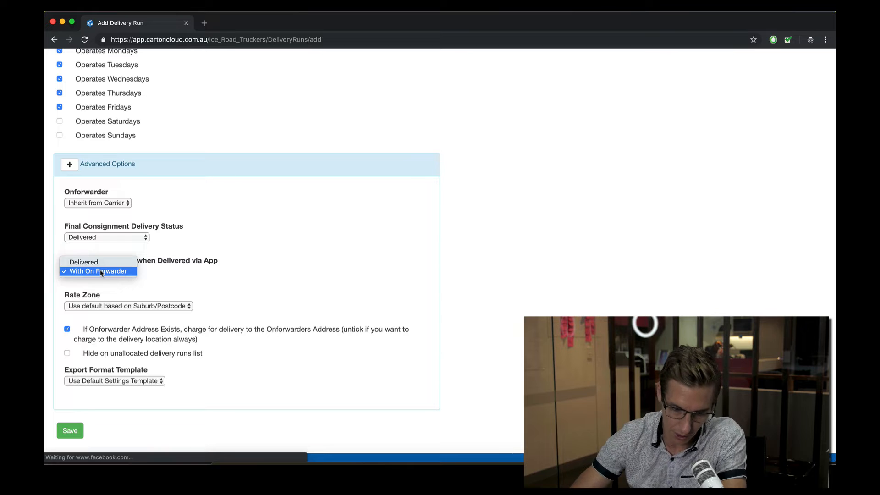
pyautogui.click(101, 273)
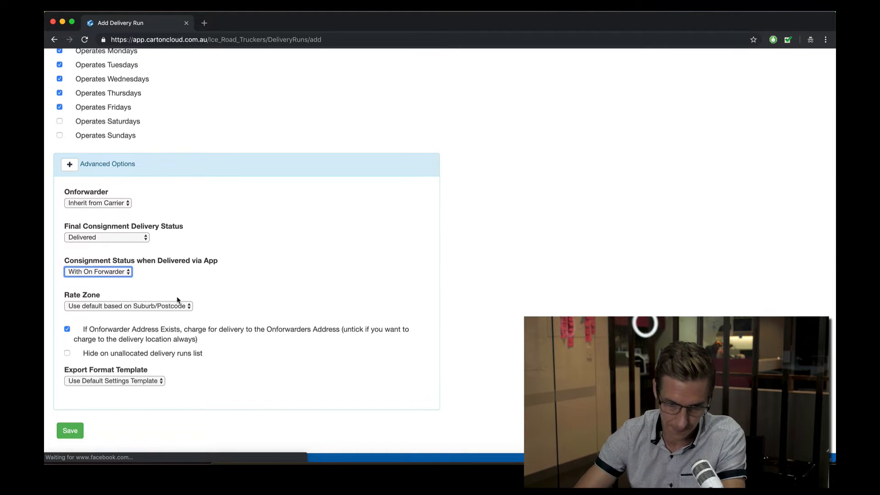
pyautogui.scroll(-1, 155, 285)
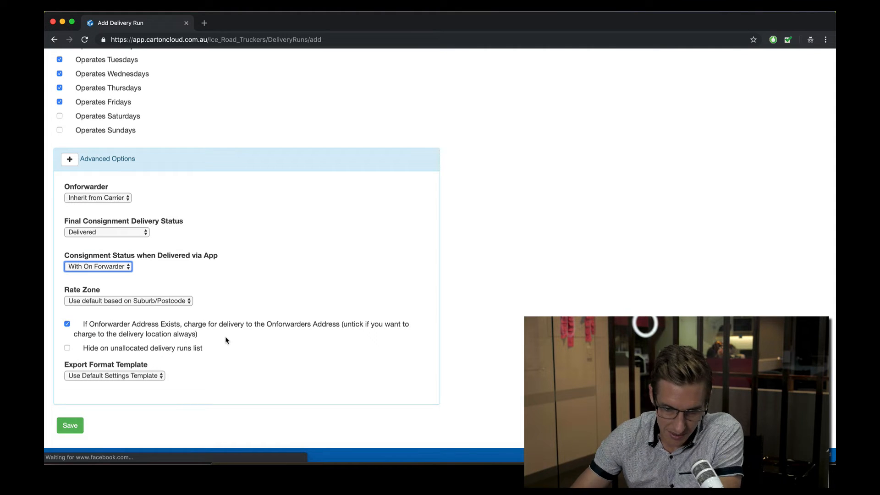
pyautogui.click(67, 324)
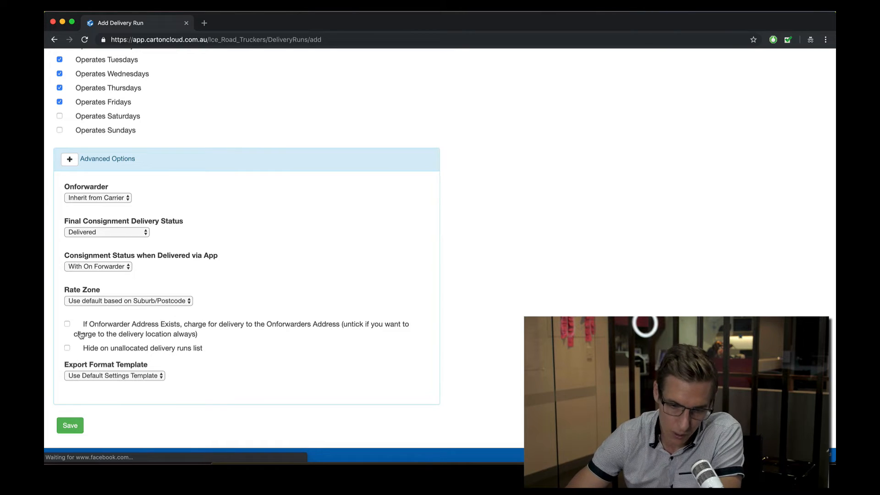
pyautogui.click(68, 325)
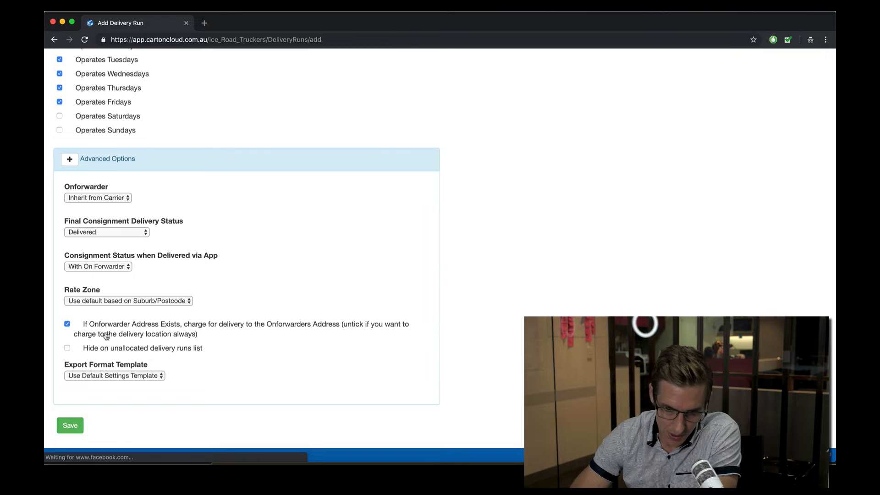
# Step: Set Consignment Status when Delivered via App to Delivered, and save the delivery run
pyautogui.click(120, 267)
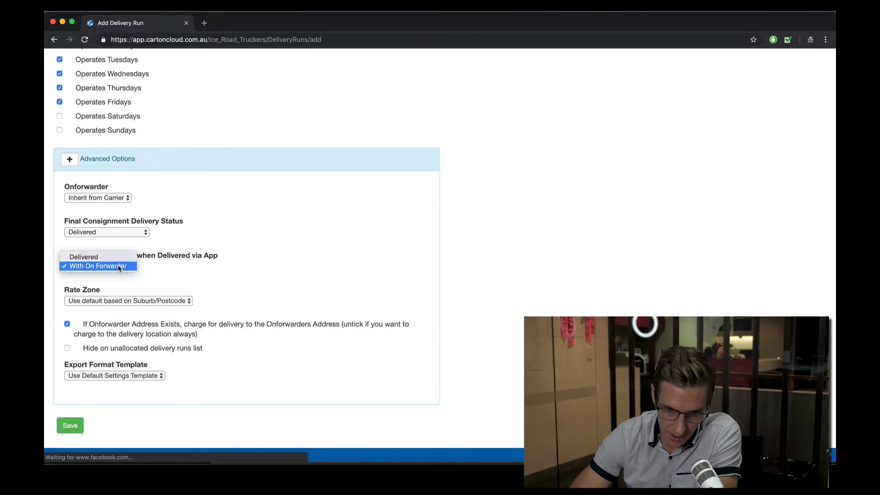
pyautogui.click(94, 257)
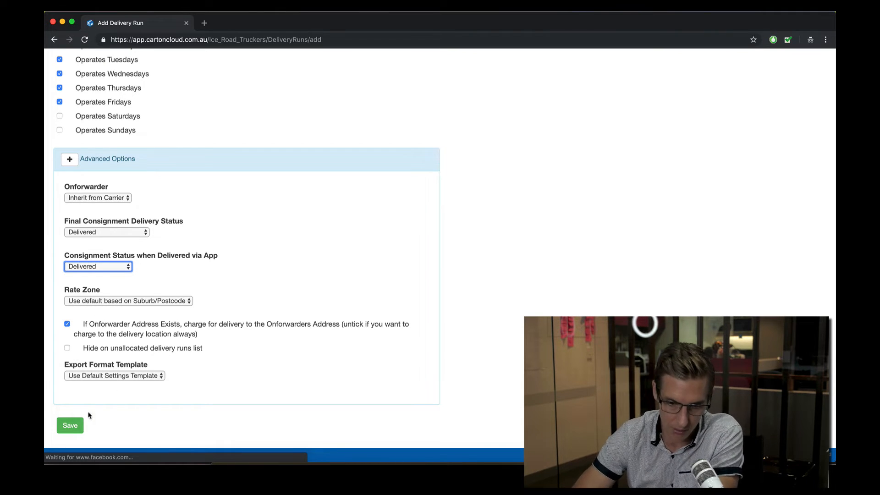
pyautogui.click(68, 430)
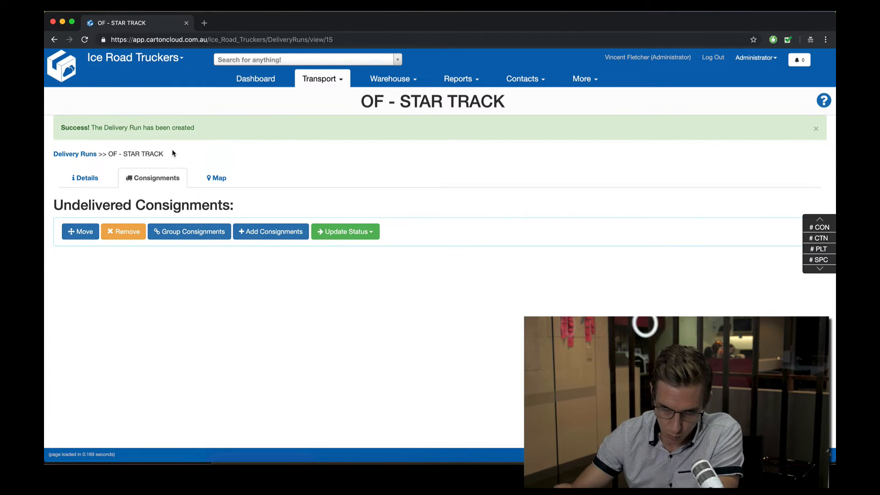
# Step: Start another delivery run from the Delivery Runs list and name it OF - STAR TRACK (WE PAY)
pyautogui.click(84, 156)
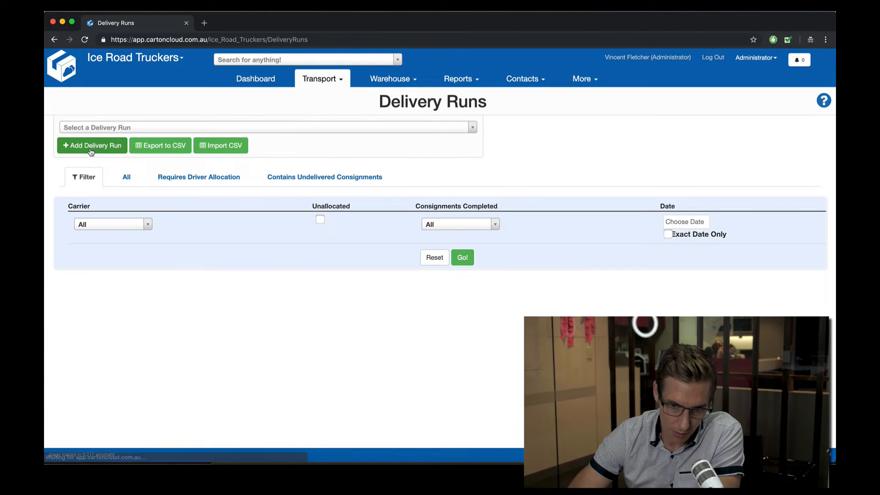
pyautogui.click(90, 148)
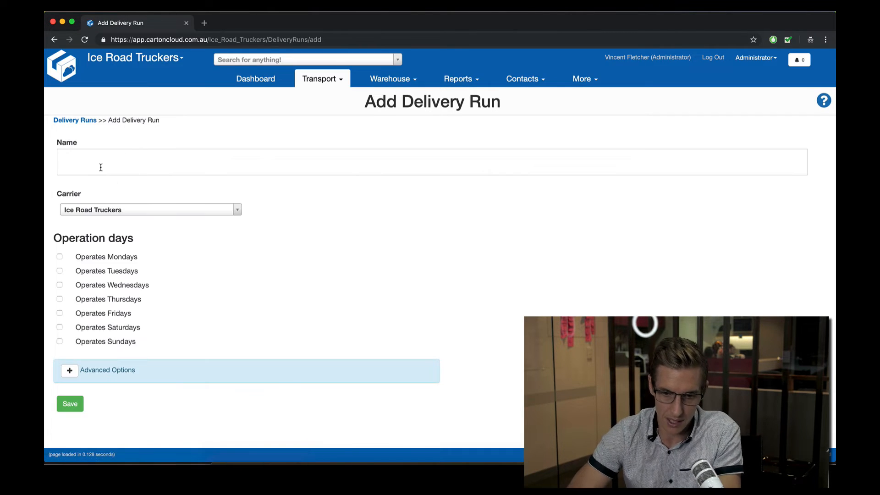
pyautogui.click(100, 165)
pyautogui.write('OF - STA')
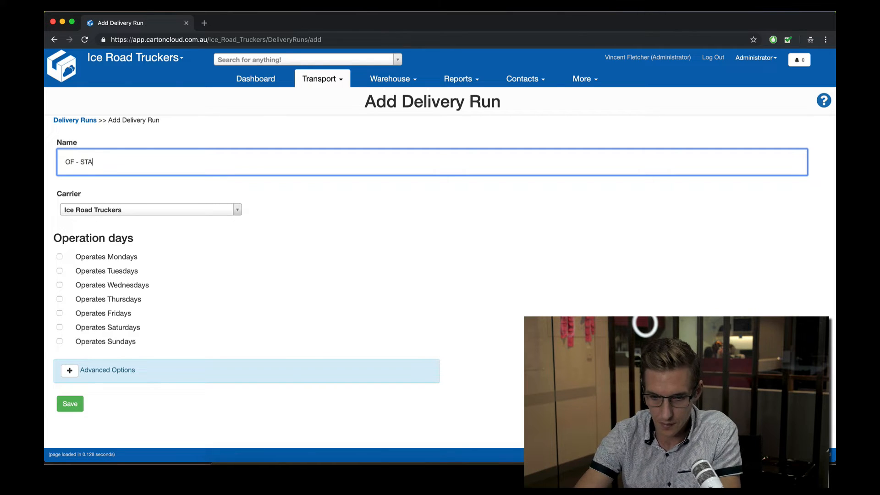
pyautogui.write('R TRACK (')
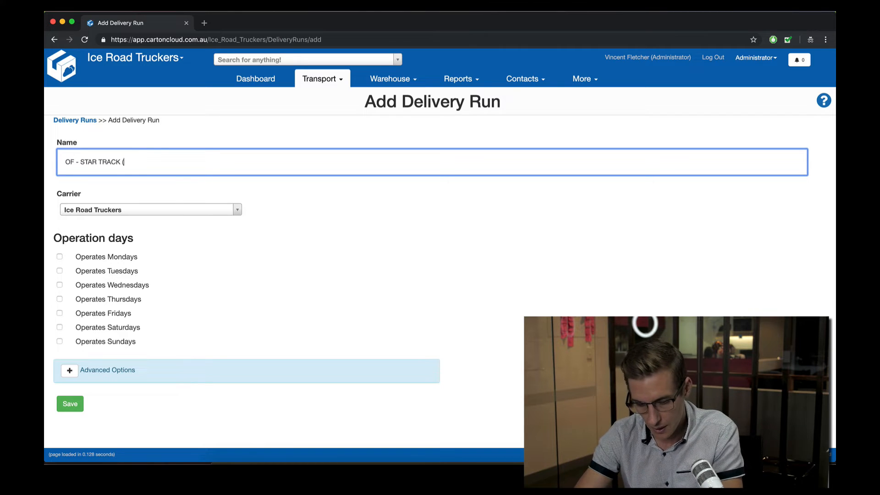
pyautogui.write('WE PAY')
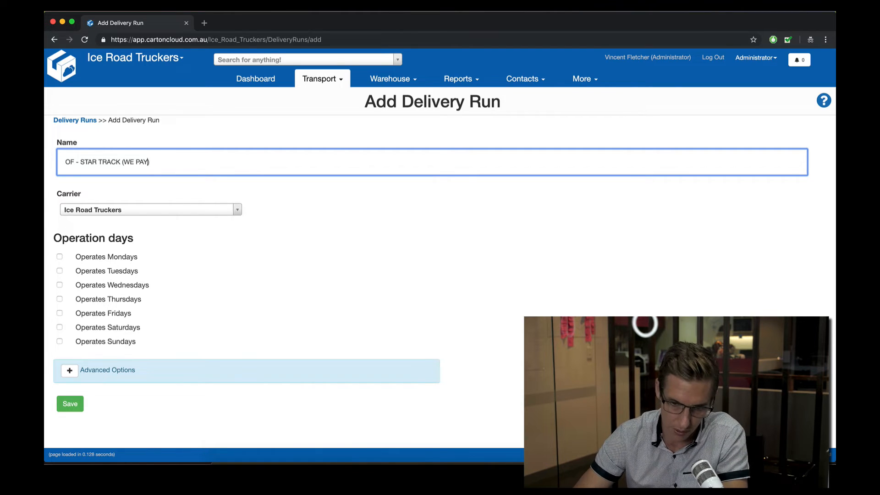
# Step: Reword the run's name to OF - STAR TRACK (CUSTOMER PAYS), and finally to OF - STAR TRACK (WE PAYS)
pyautogui.press('BackSpace')
pyautogui.press('BackSpace')
pyautogui.press('BackSpace')
pyautogui.press('BackSpace')
pyautogui.press('BackSpace')
pyautogui.press('BackSpace')
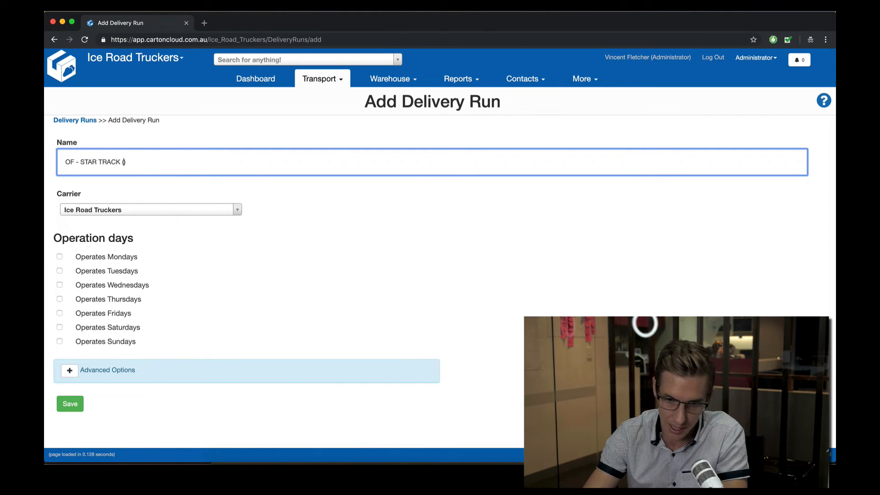
pyautogui.write('CUSTOMER PAYS')
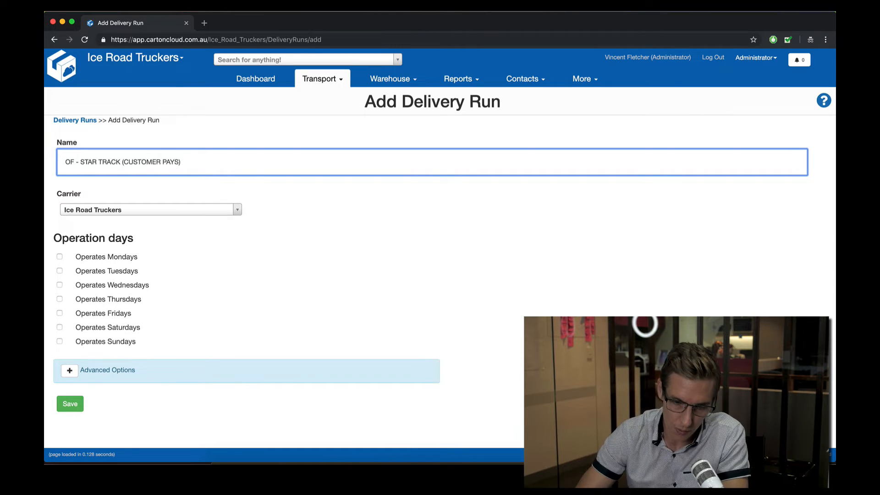
pyautogui.doubleClick(145, 164)
pyautogui.write('WE')
# Step: Set the new run to operate Mondays through Fridays and choose Startrack as its carrier
pyautogui.click(60, 257)
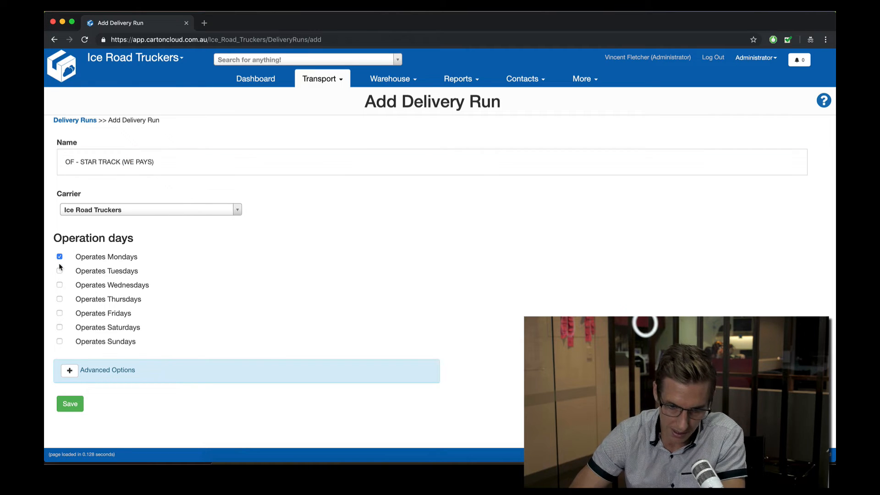
pyautogui.click(60, 271)
pyautogui.click(60, 286)
pyautogui.click(60, 299)
pyautogui.click(59, 313)
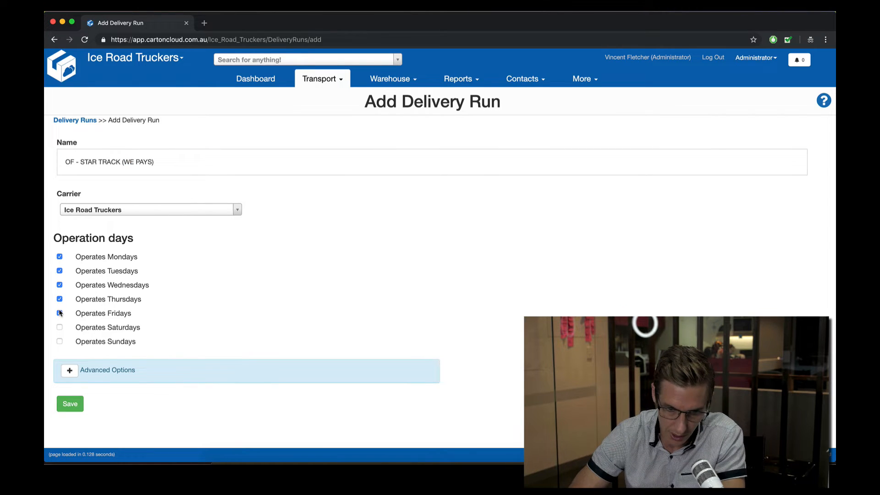
pyautogui.click(127, 211)
pyautogui.click(97, 255)
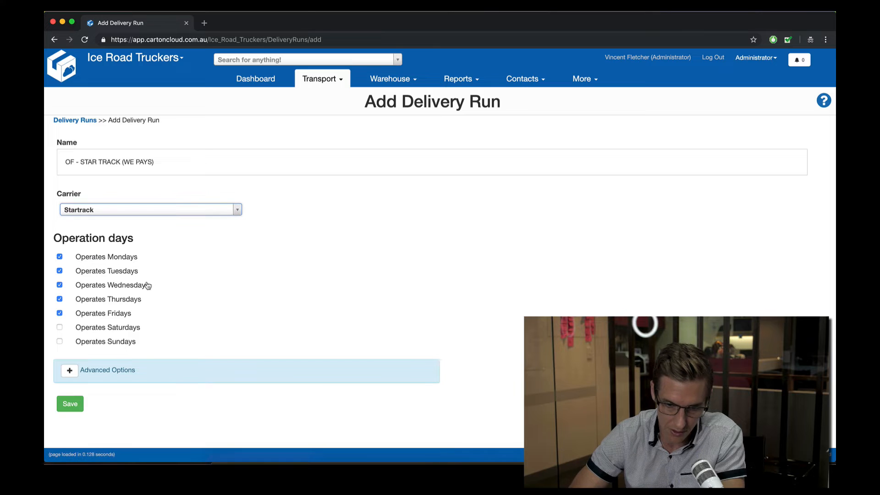
# Step: In the advanced options, set Consignment Status when Delivered via App to With On Forwarder and turn off charging for delivery to the onforwarder's address
pyautogui.click(70, 370)
pyautogui.scroll(-5, 190, 338)
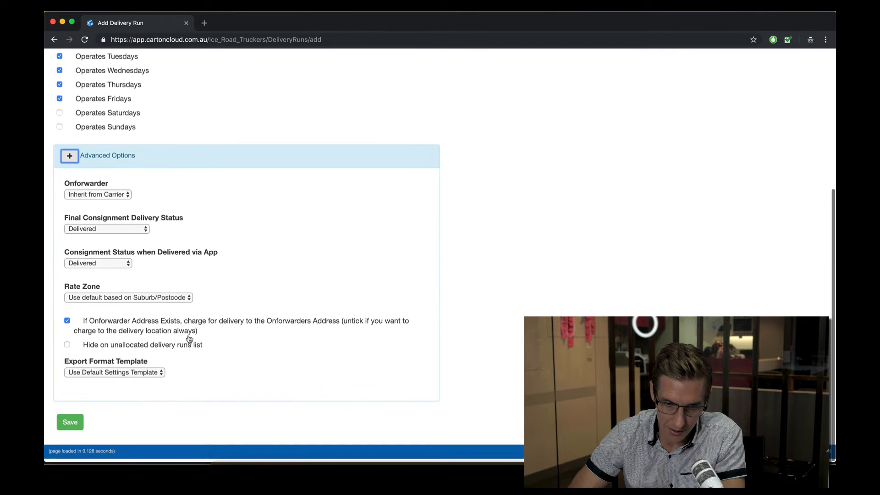
pyautogui.click(99, 267)
pyautogui.click(98, 278)
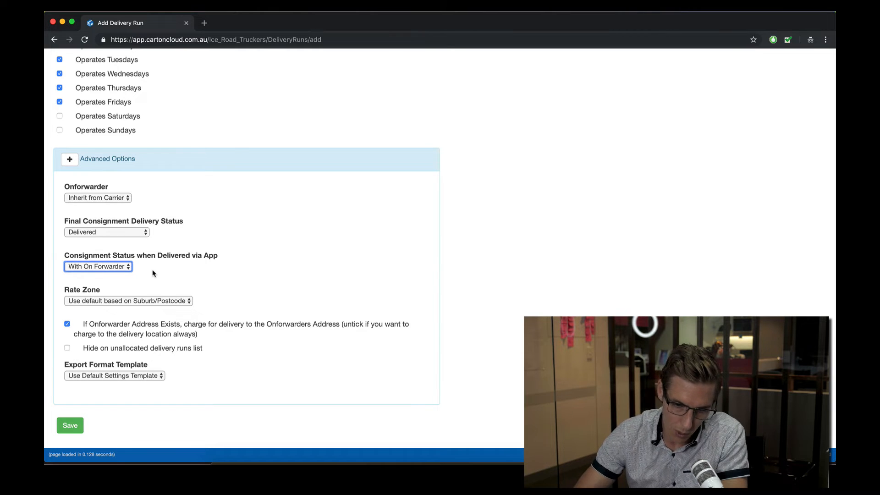
pyautogui.click(68, 324)
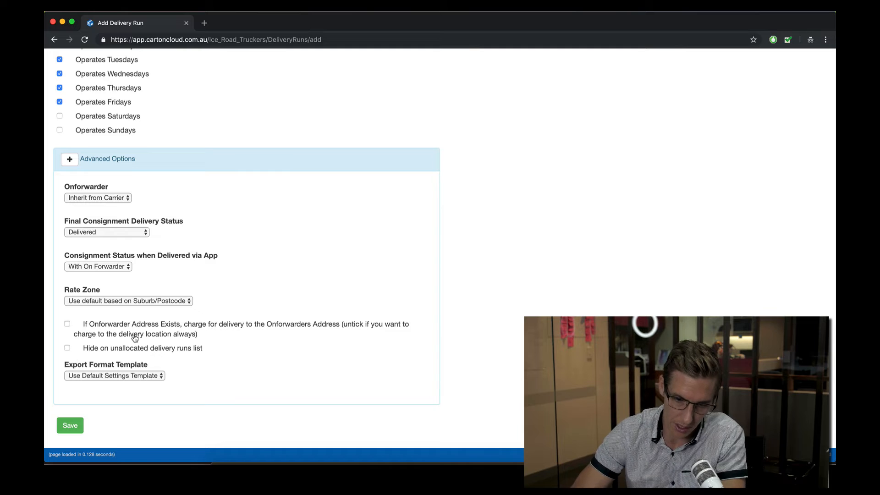
# Step: Save the new delivery run and list all delivery runs
pyautogui.scroll(1, 199, 325)
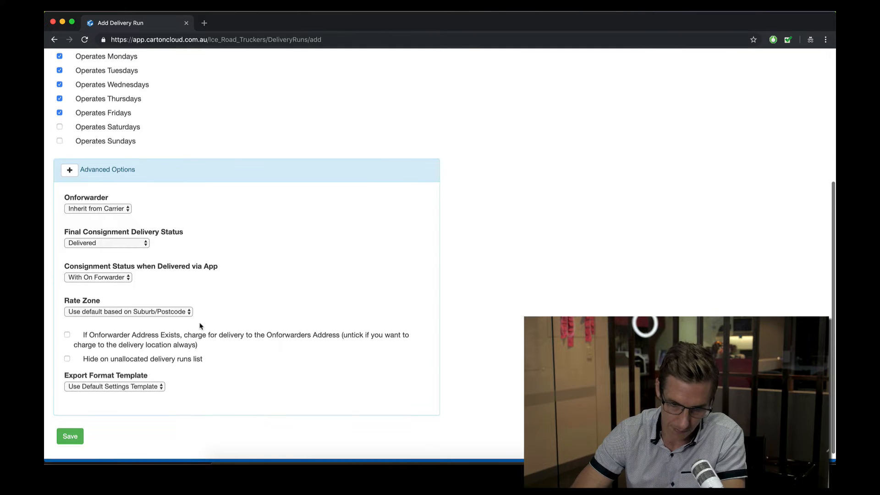
pyautogui.click(71, 438)
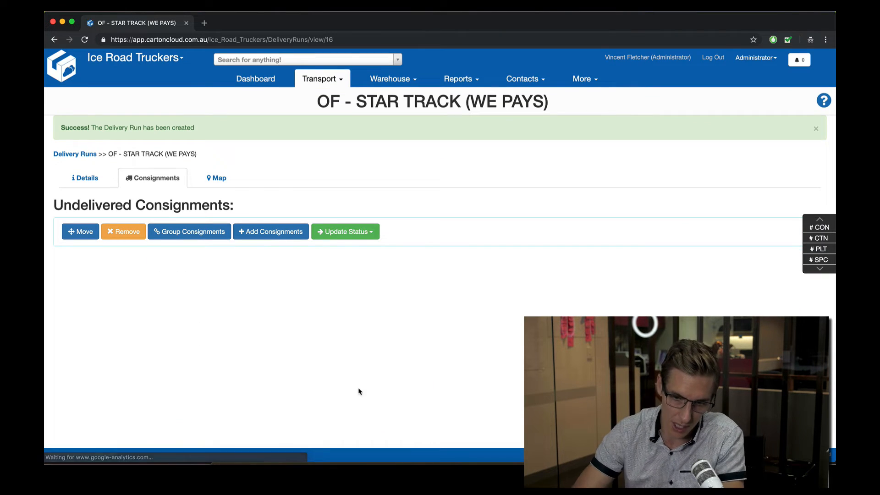
pyautogui.click(91, 158)
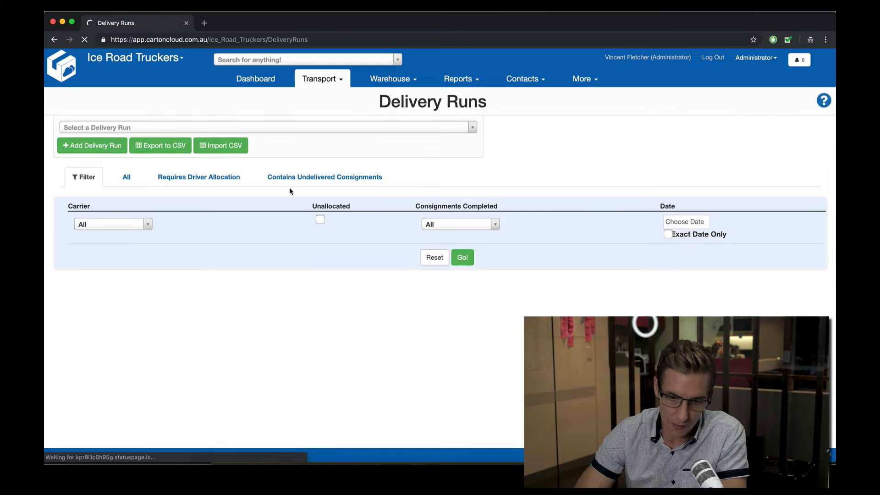
pyautogui.click(126, 177)
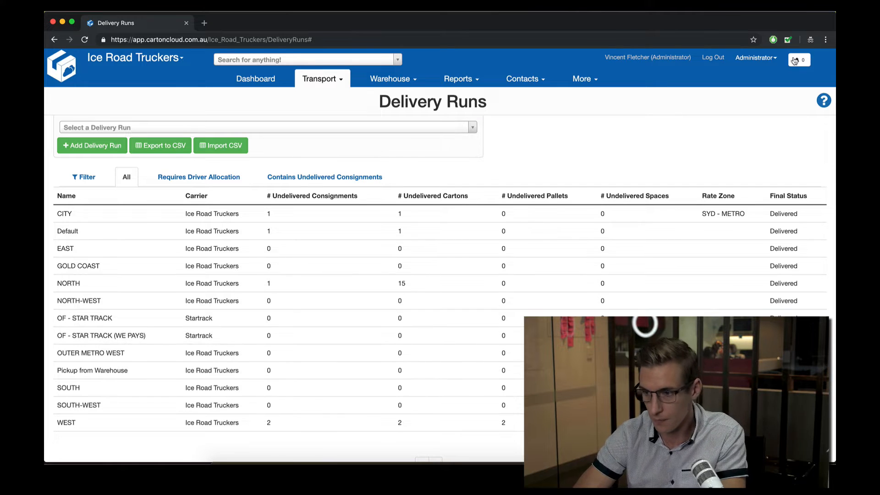
# Step: In the Onforwarders Webinar checklist, tick off Enable Multi-Carrier, Add Carrier, Add Onforwarder Delivery Run and Onforwarder Delivery Run (client pays onforwarder directly)
pyautogui.click(788, 41)
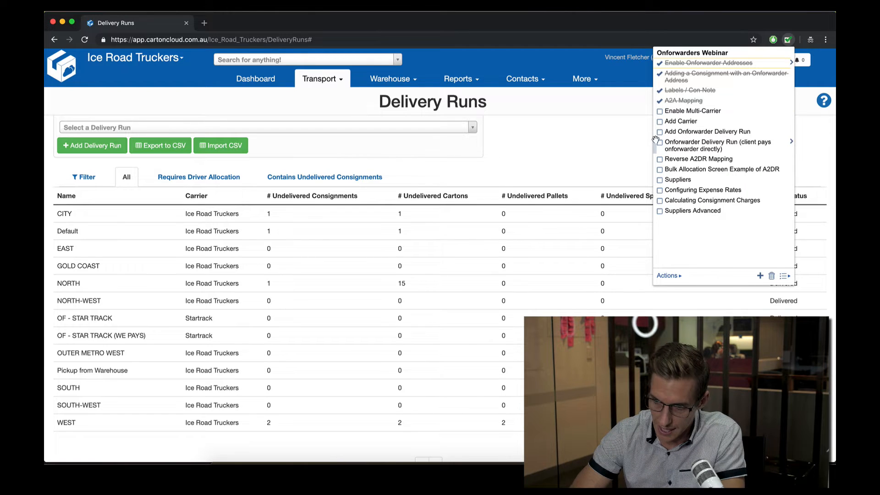
pyautogui.click(661, 112)
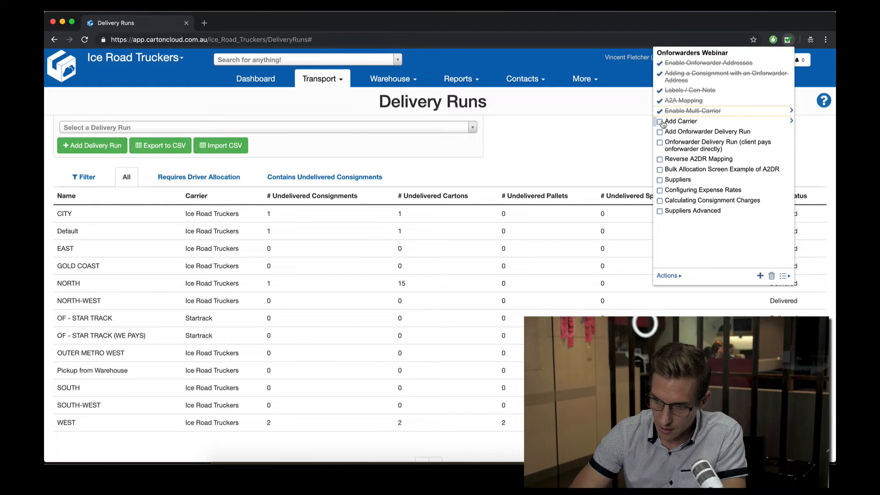
pyautogui.click(661, 122)
pyautogui.click(661, 132)
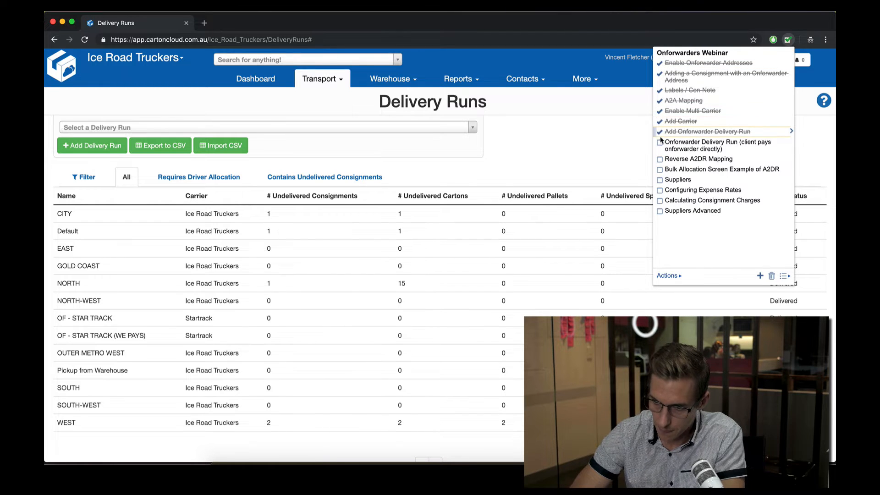
pyautogui.click(660, 142)
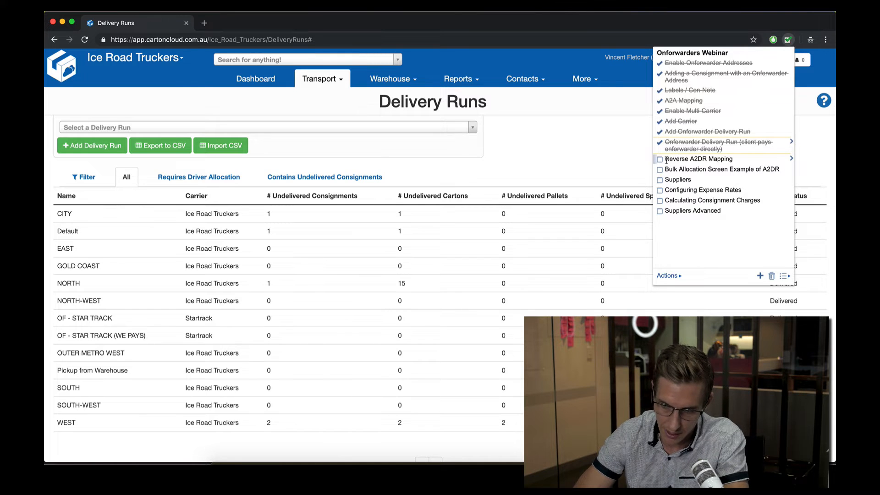
pyautogui.click(568, 166)
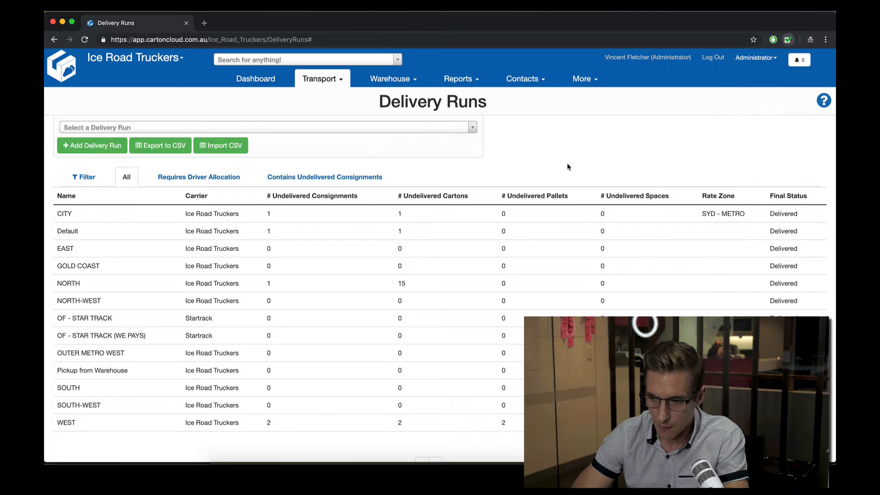
# Step: Add a new address for Star Track Couriers in Greenacre NSW, using the suggested location for Star Track
pyautogui.click(583, 80)
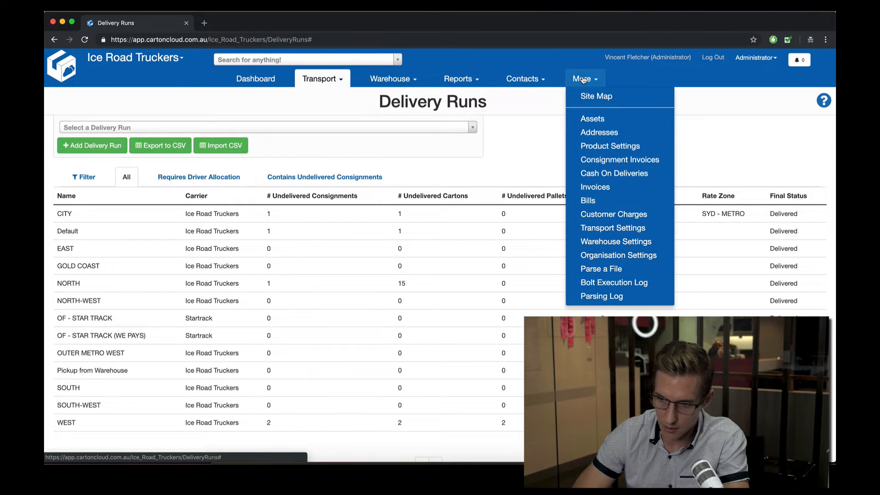
pyautogui.click(595, 132)
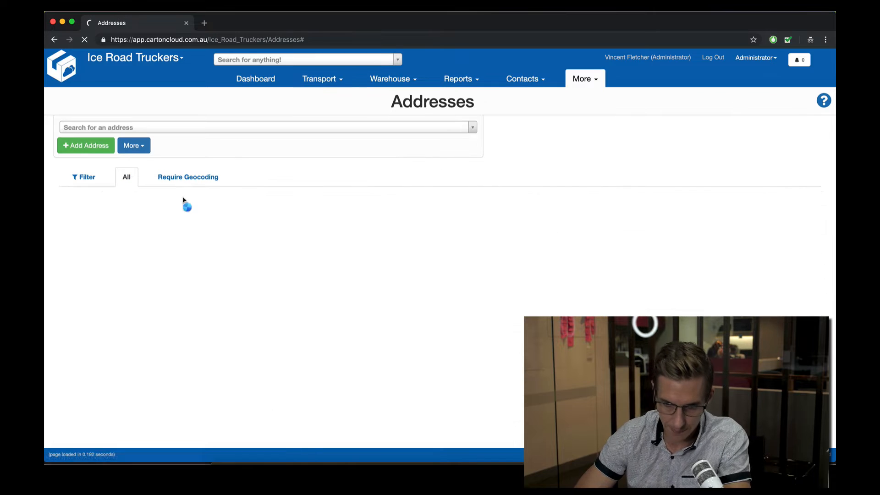
pyautogui.click(101, 150)
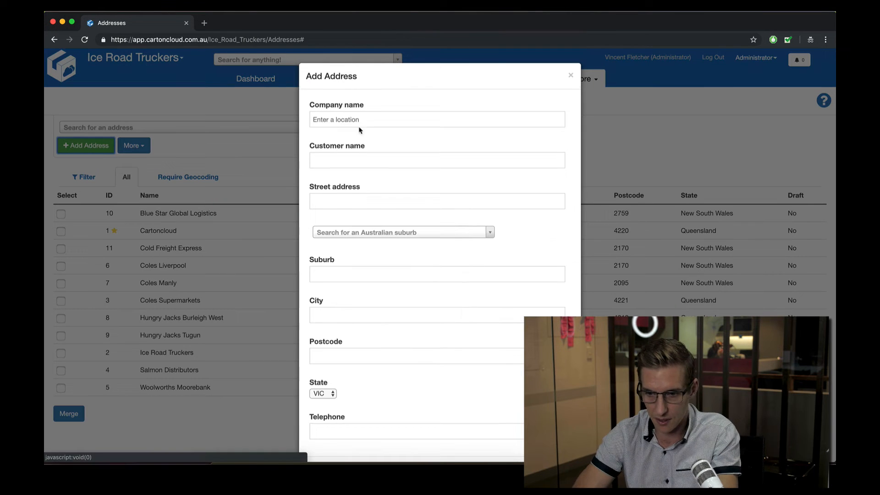
pyautogui.click(355, 120)
pyautogui.write('Star Track')
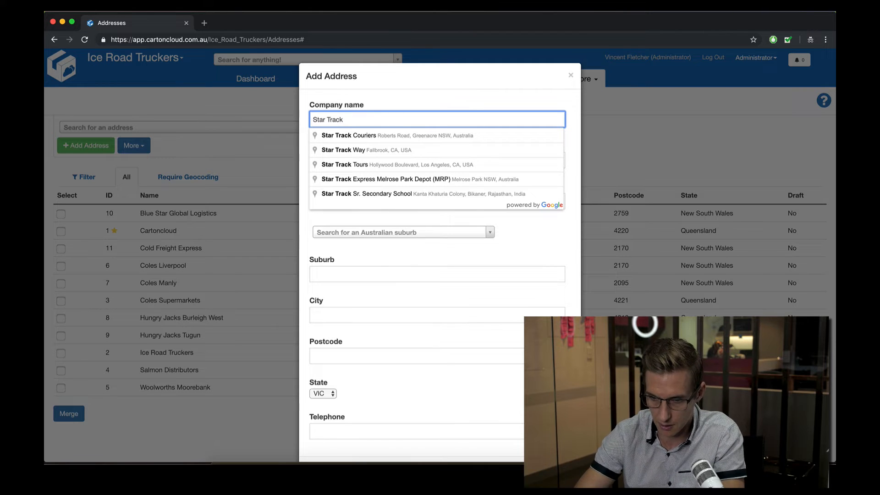
pyautogui.click(412, 137)
pyautogui.scroll(-1, 390, 196)
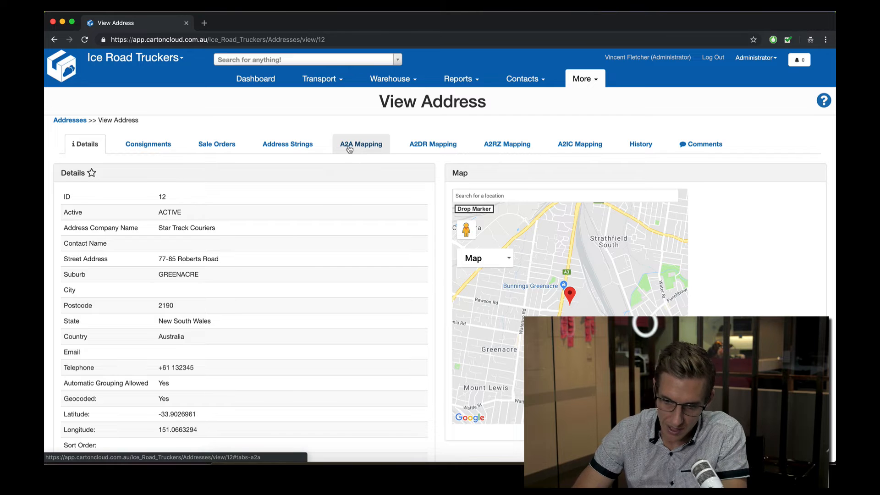
# Step: Start an address to delivery run mapping for the Star Track Couriers address with address type Onforwarder
pyautogui.click(436, 146)
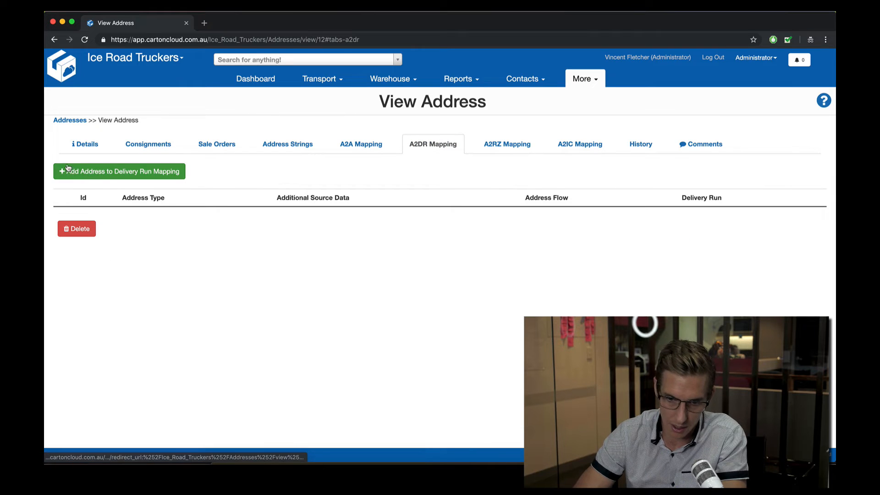
pyautogui.click(138, 174)
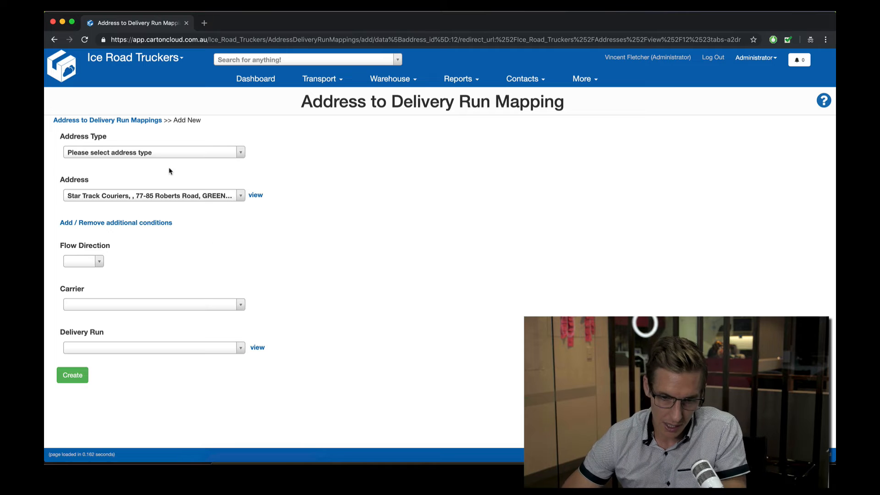
pyautogui.click(152, 156)
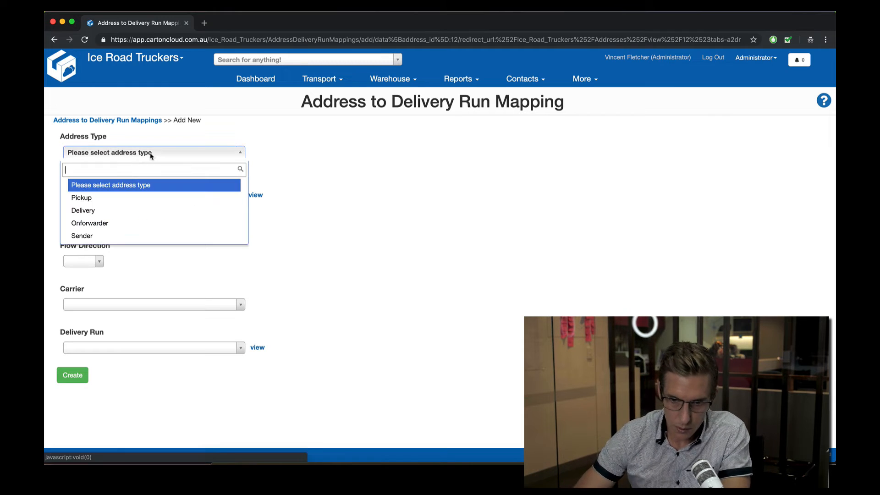
pyautogui.click(107, 224)
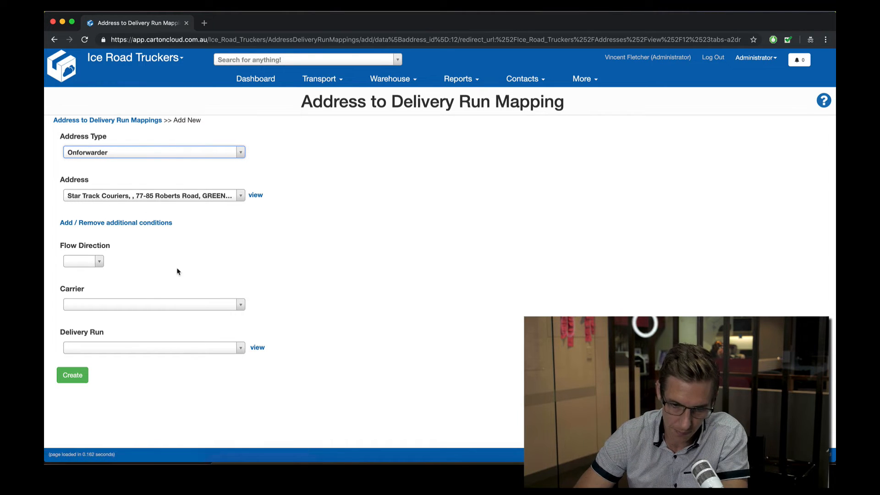
# Step: Set the mapping's flow direction to <--, carrier to Startrack and delivery run to OF - STAR TRACK
pyautogui.click(89, 261)
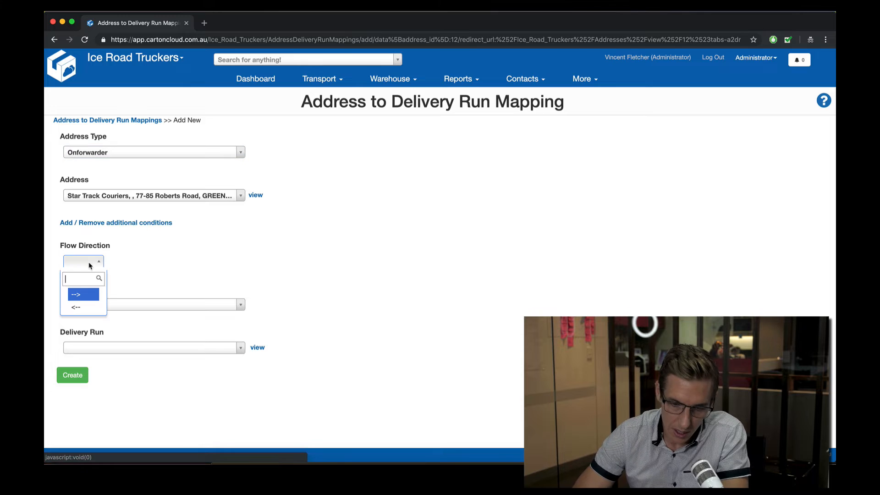
pyautogui.click(71, 312)
pyautogui.click(98, 305)
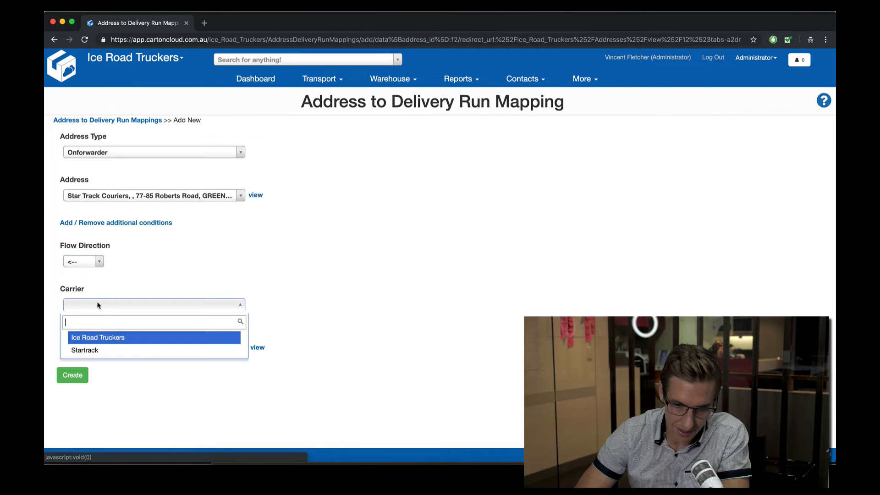
pyautogui.click(92, 351)
pyautogui.click(105, 347)
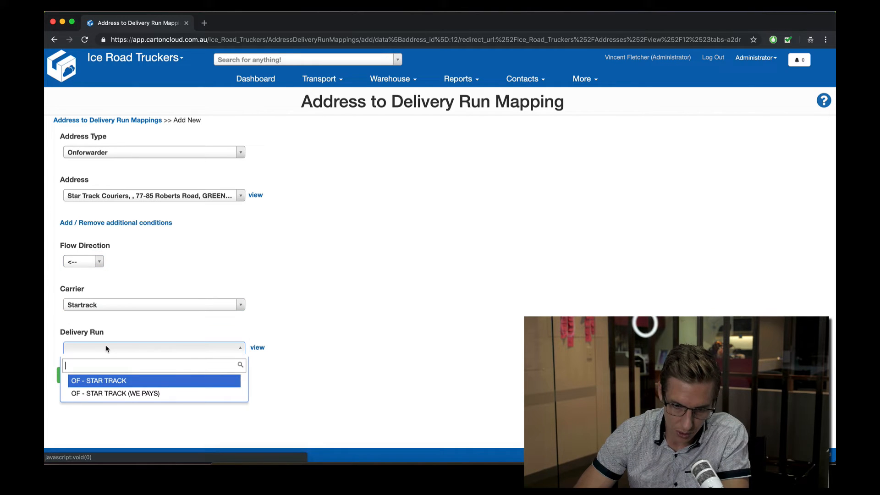
pyautogui.click(114, 384)
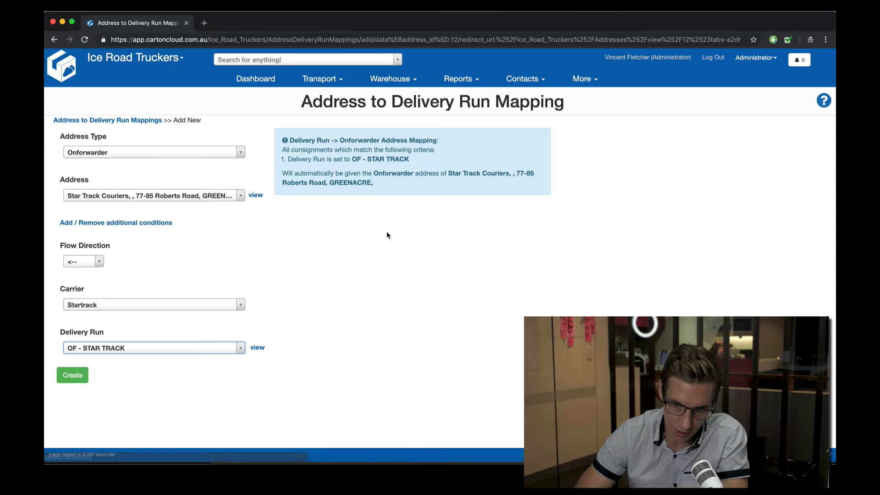
pyautogui.click(385, 203)
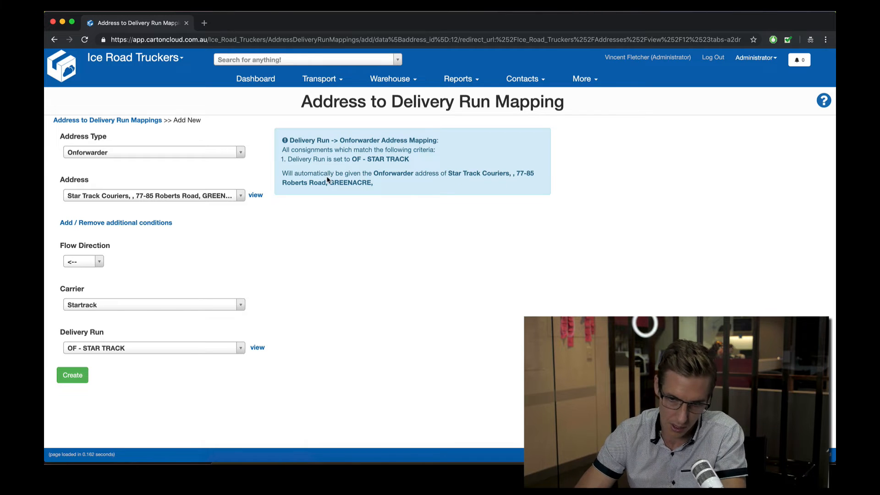
pyautogui.click(82, 265)
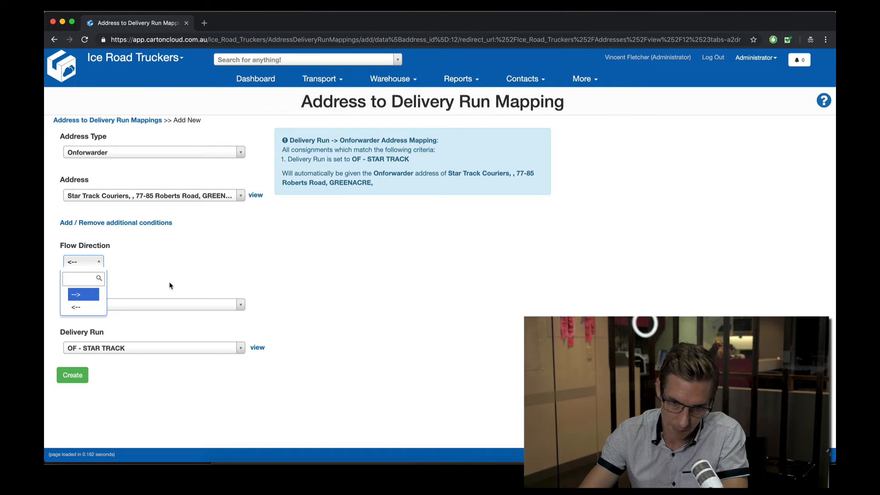
pyautogui.click(171, 256)
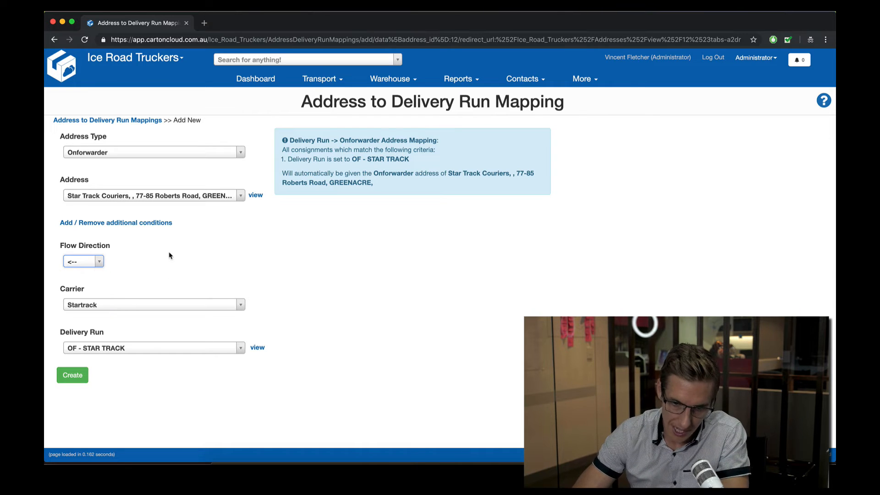
# Step: Change the mapping's address type to Delivery and its flow direction to -->
pyautogui.click(118, 154)
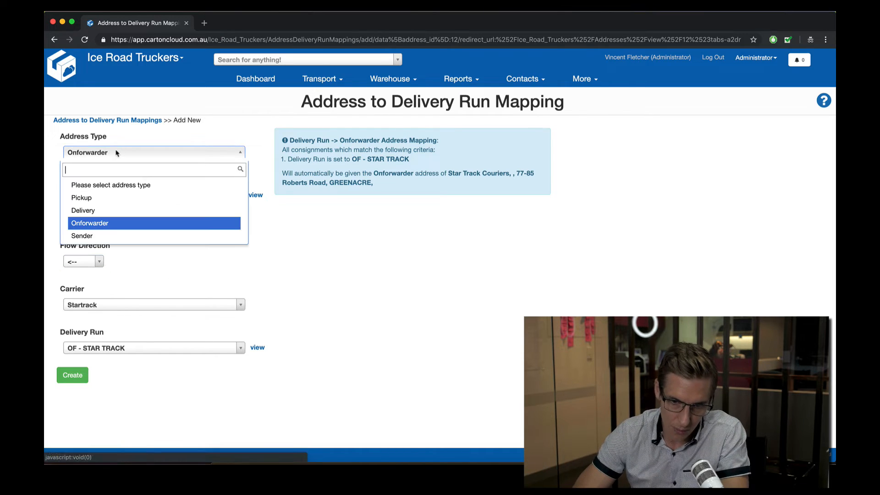
pyautogui.click(95, 212)
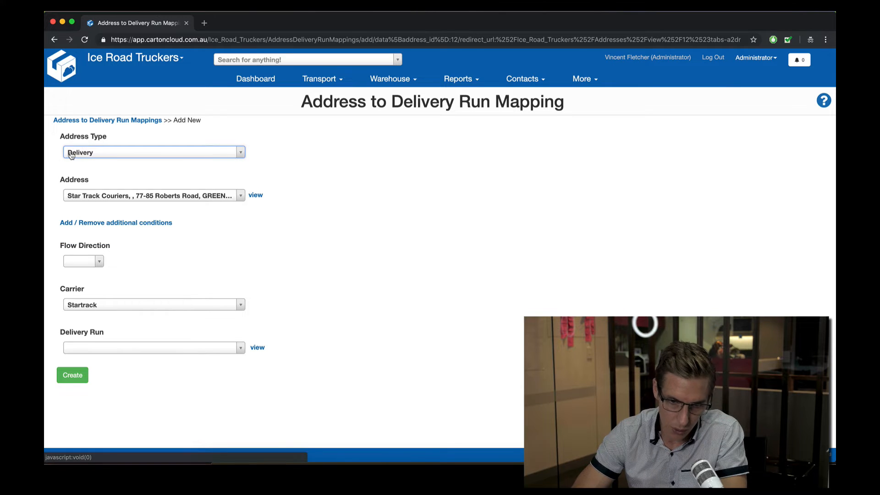
pyautogui.click(82, 261)
pyautogui.click(85, 294)
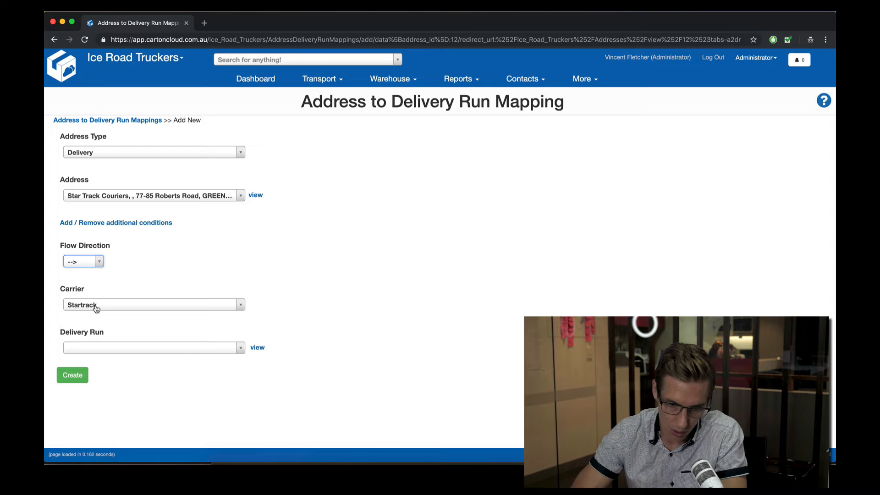
# Step: Change the mapping's carrier to Ice Road Truckers and choose CITY as the delivery run
pyautogui.click(96, 306)
pyautogui.click(143, 280)
pyautogui.click(101, 349)
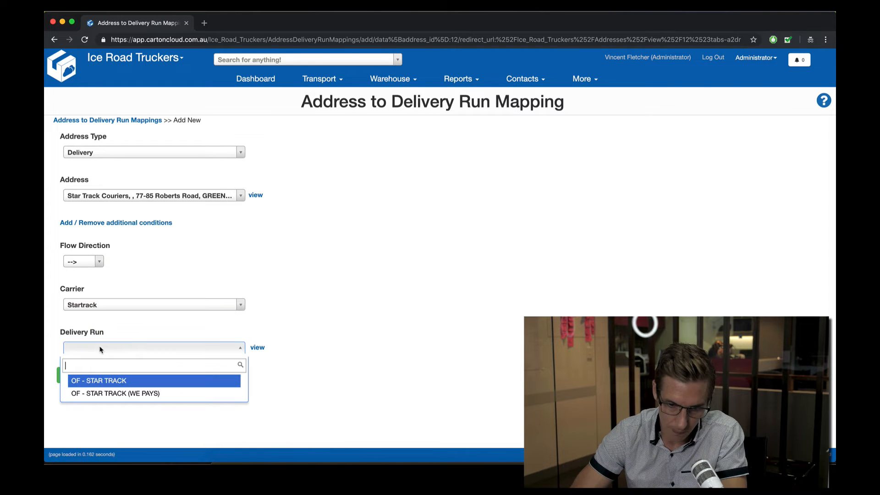
pyautogui.press('Escape')
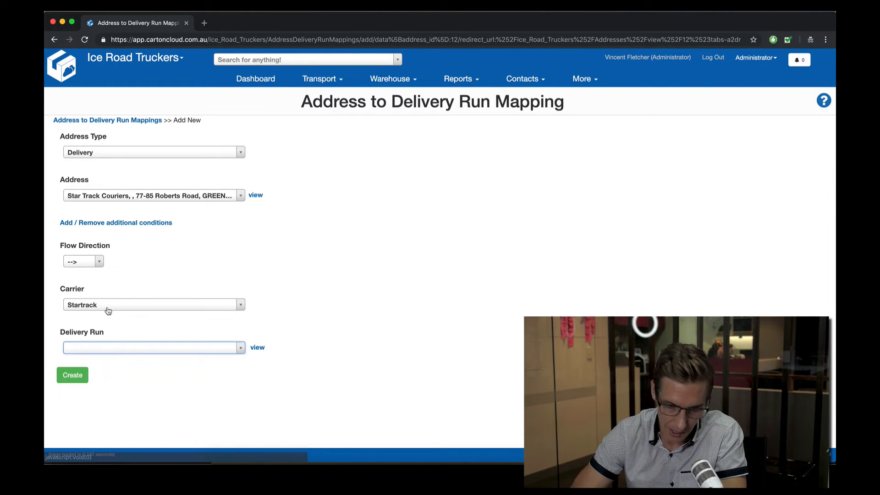
pyautogui.click(108, 306)
pyautogui.click(99, 336)
pyautogui.click(103, 349)
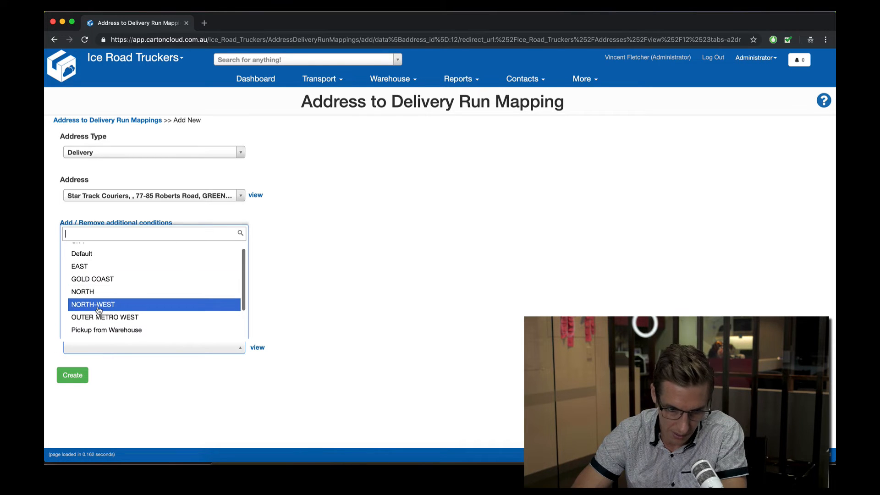
pyautogui.scroll(-2, 98, 310)
pyautogui.scroll(3, 99, 310)
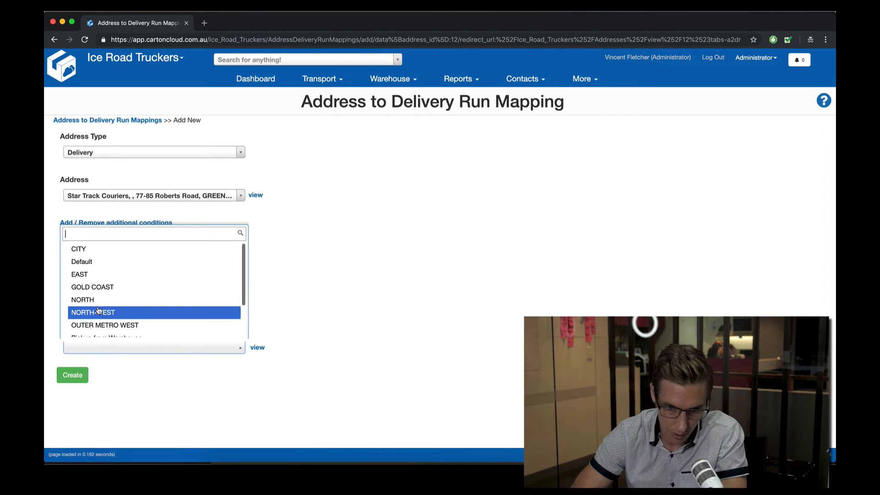
pyautogui.click(82, 250)
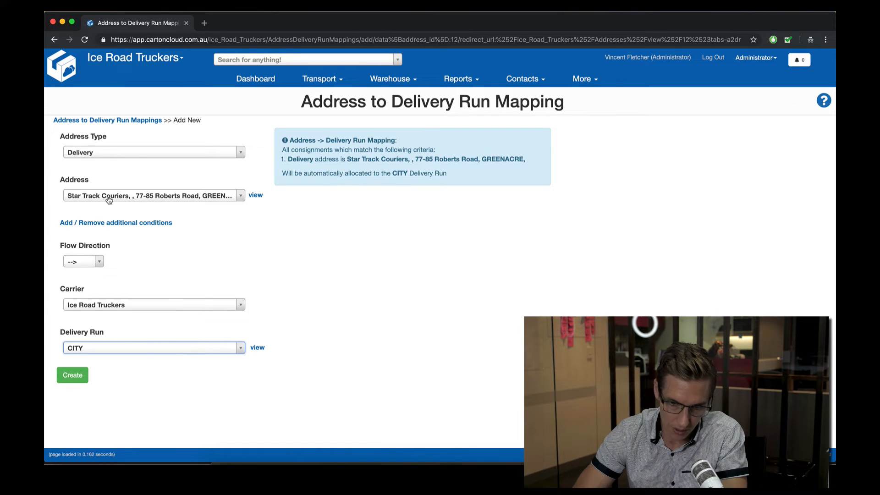
# Step: Change the Star Track Couriers mapping's address type to Onforwarder and its flow direction to <--
pyautogui.click(118, 154)
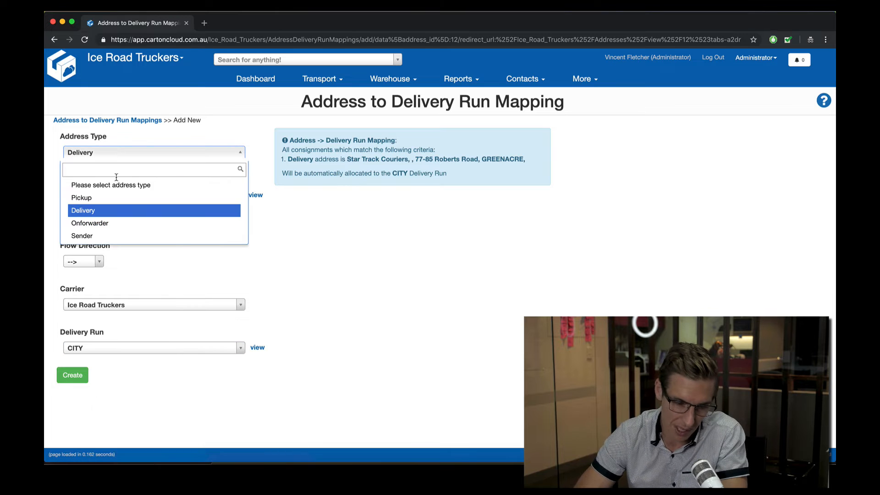
pyautogui.click(106, 228)
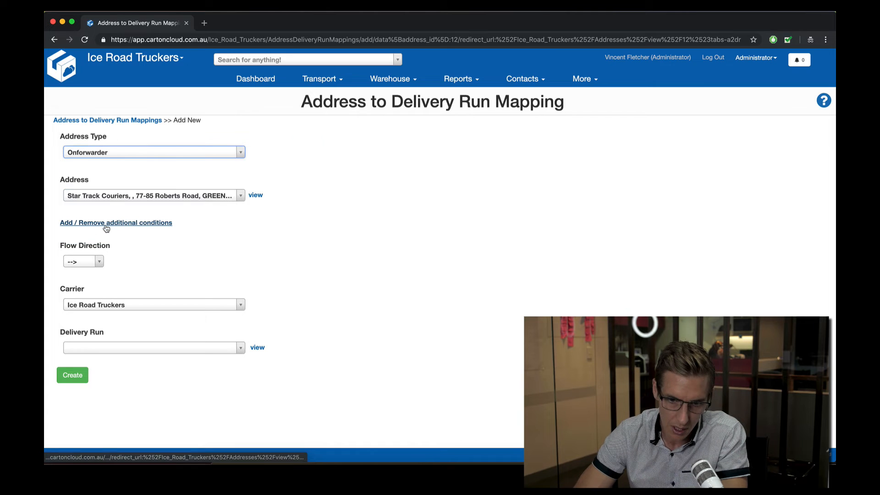
pyautogui.click(87, 262)
# Step: Set the mapping's carrier to Startrack and delivery run to OF - STAR TRACK, and create the mapping
pyautogui.click(80, 307)
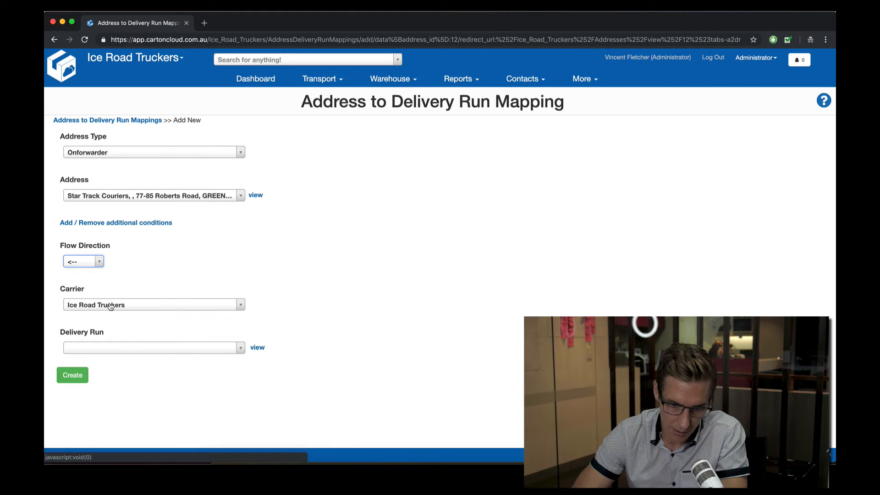
pyautogui.click(81, 305)
pyautogui.click(91, 350)
pyautogui.click(106, 348)
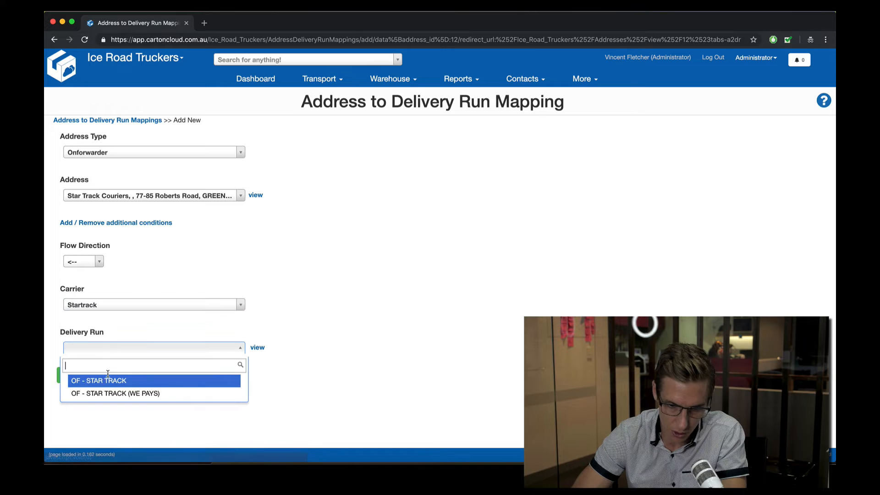
pyautogui.click(100, 380)
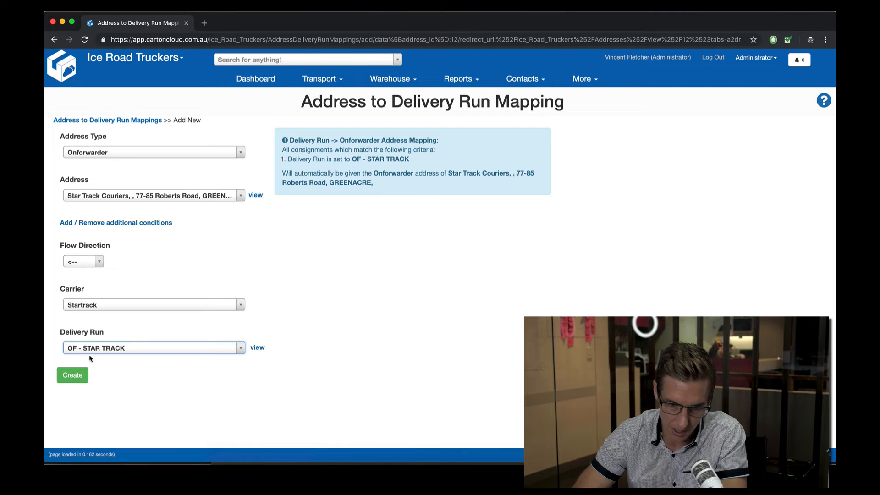
pyautogui.click(72, 376)
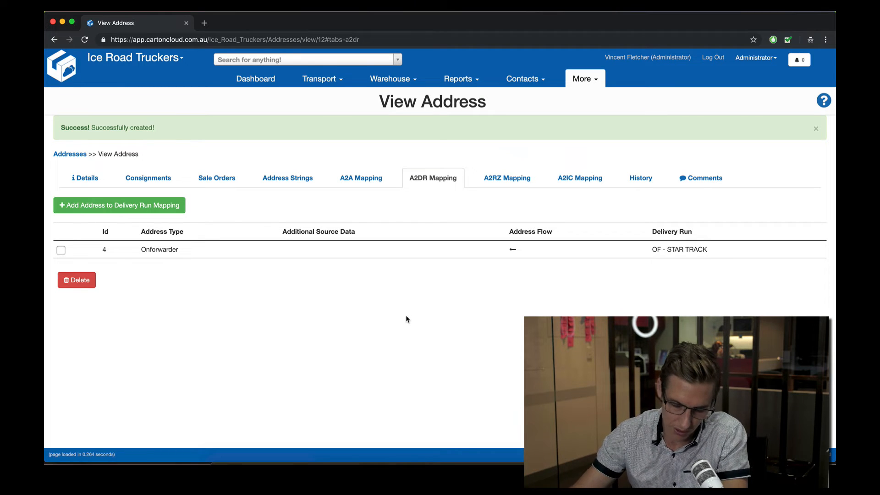
# Step: Start another delivery run mapping for the Star Track Couriers address with address type Onforwarder and flow direction <--
pyautogui.click(123, 205)
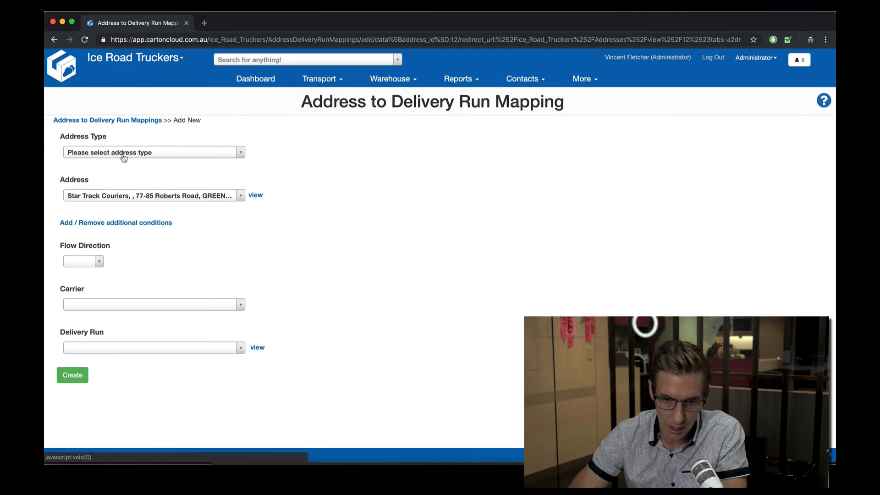
pyautogui.click(121, 153)
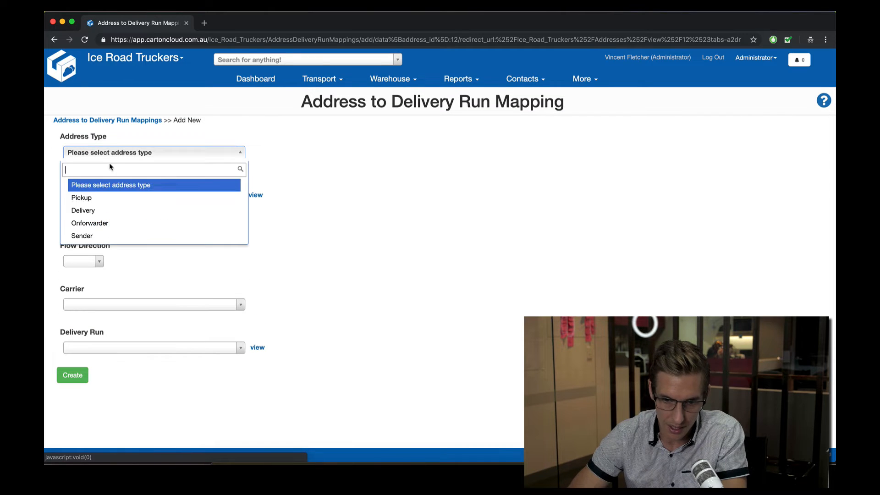
pyautogui.click(84, 263)
# Step: Set the new mapping's carrier to Startrack and delivery run to OF - STAR TRACK (WE PAYS), and create it
pyautogui.click(100, 306)
pyautogui.click(99, 307)
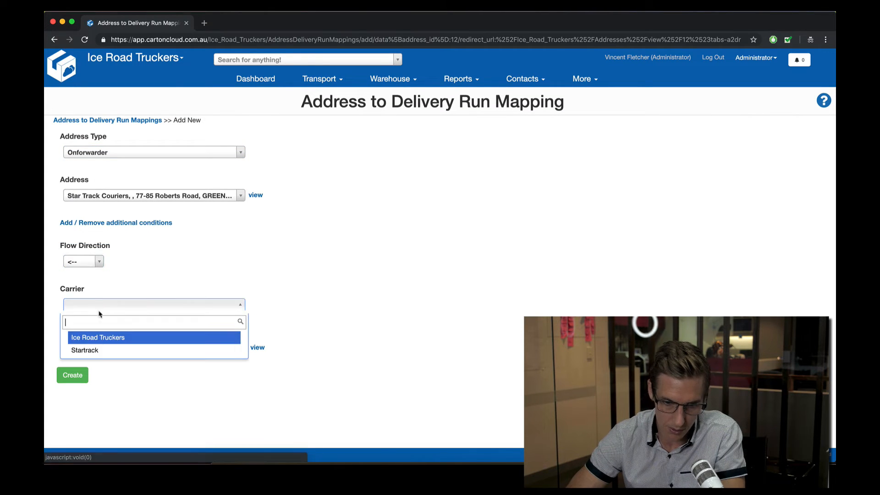
pyautogui.click(98, 352)
pyautogui.click(101, 353)
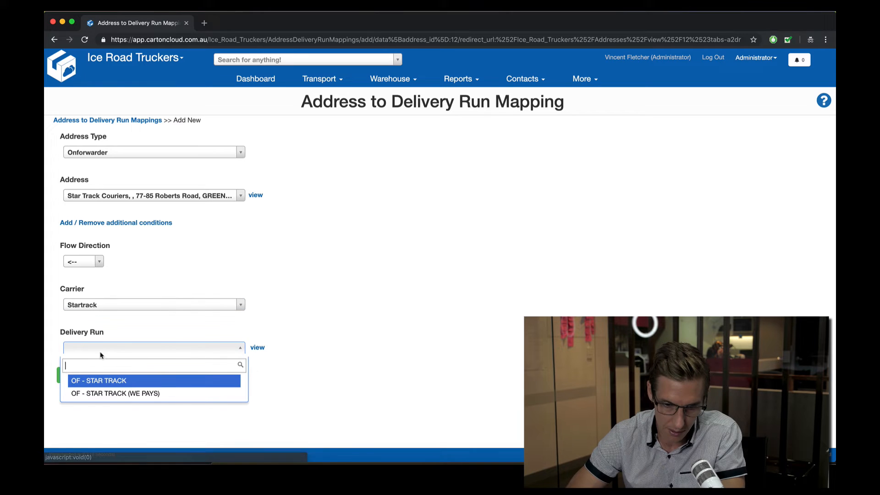
pyautogui.click(110, 394)
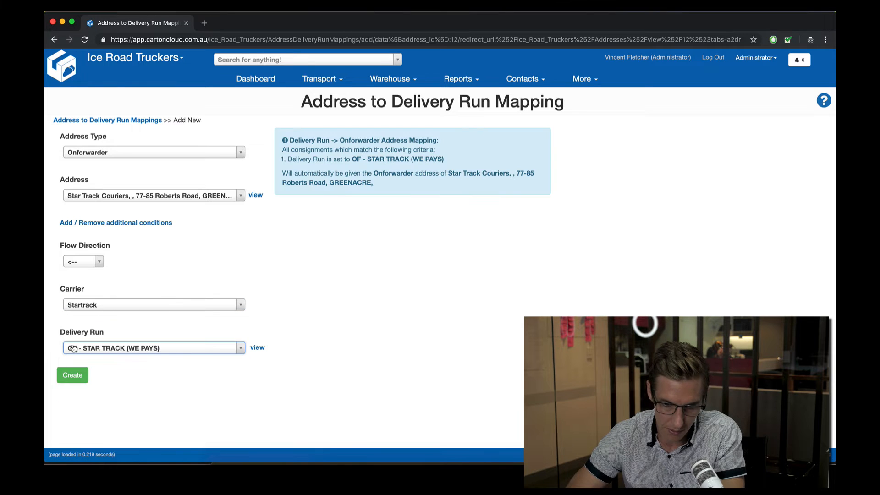
pyautogui.click(74, 376)
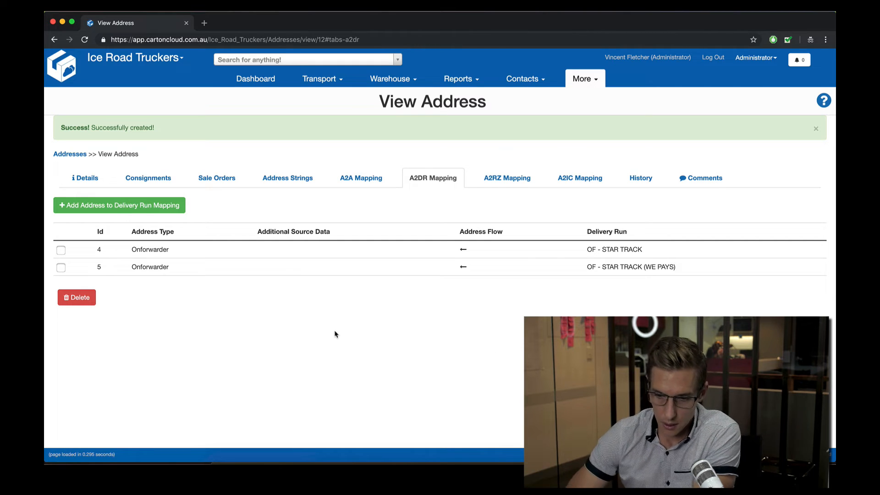
# Step: Open the Blue Star Global Logistics address and examine its address to delivery run mappings
pyautogui.click(71, 154)
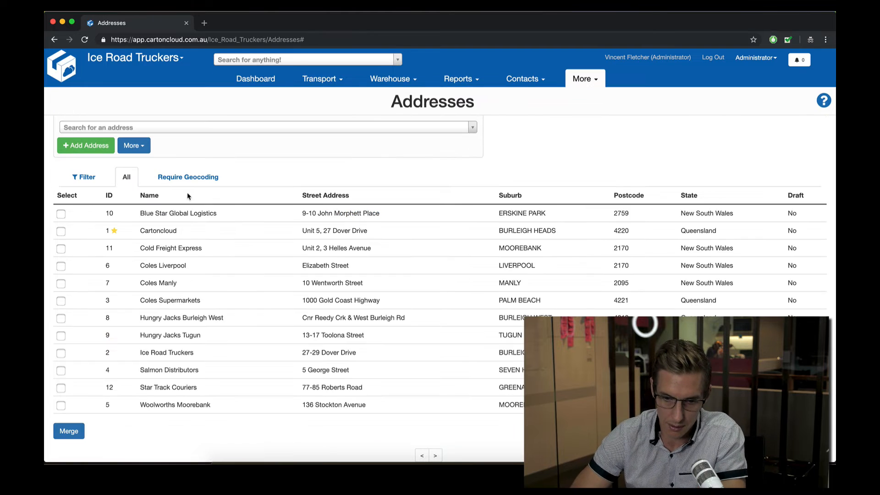
pyautogui.click(188, 217)
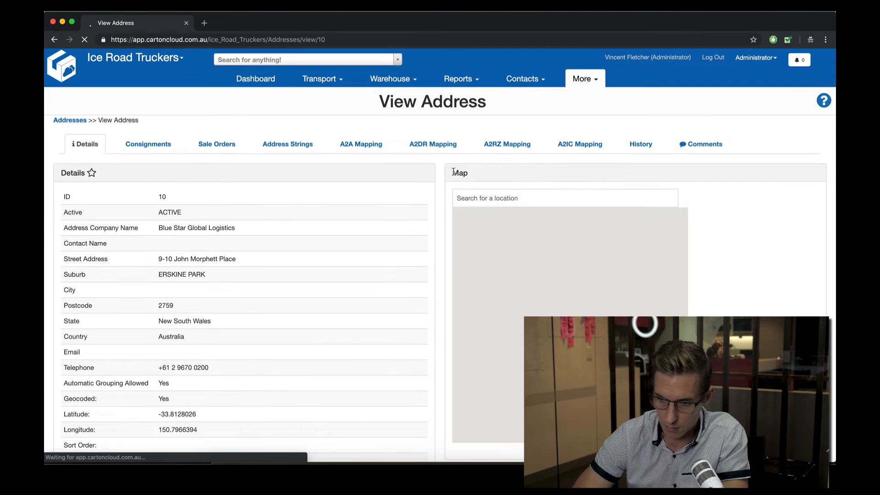
pyautogui.click(423, 150)
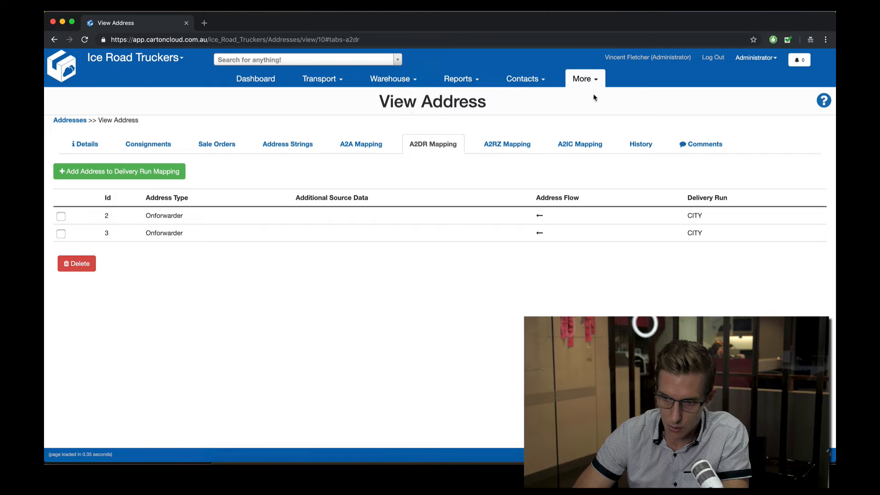
# Step: Find the Carriers page by searching for "Carrier" and reactivate the Bluestar carrier
pyautogui.click(317, 60)
pyautogui.write('Carrier')
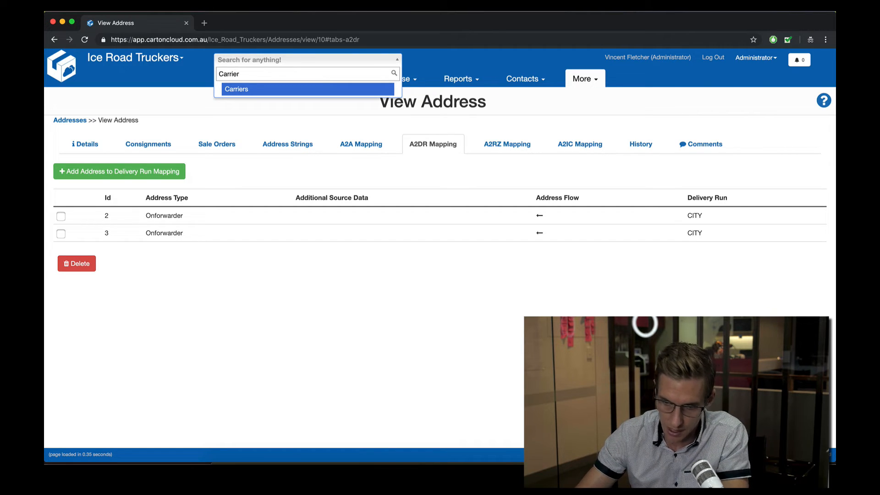
pyautogui.click(272, 91)
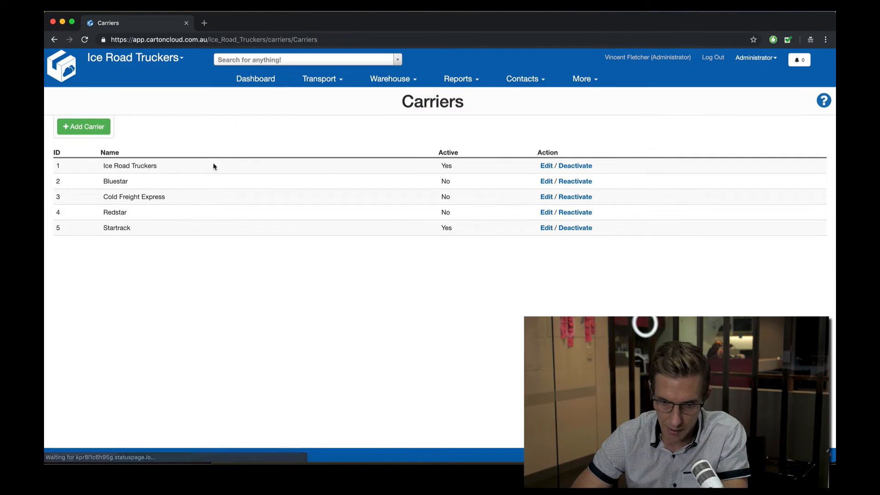
pyautogui.click(581, 183)
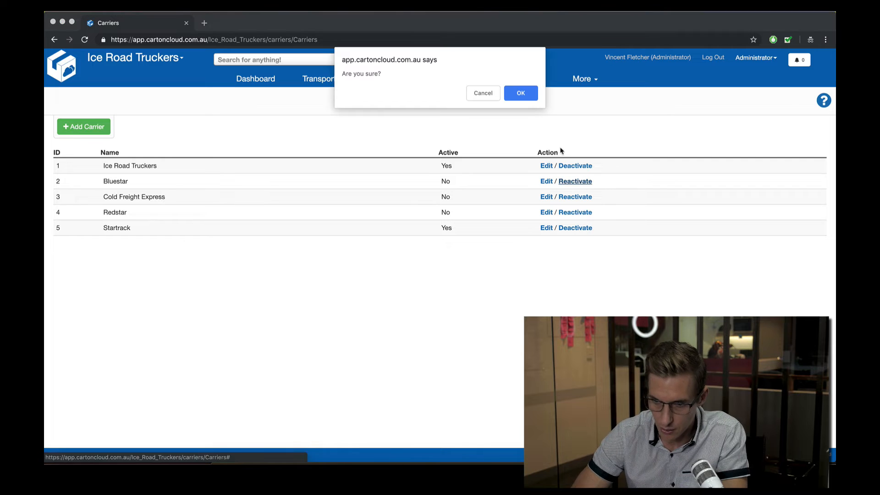
pyautogui.click(522, 94)
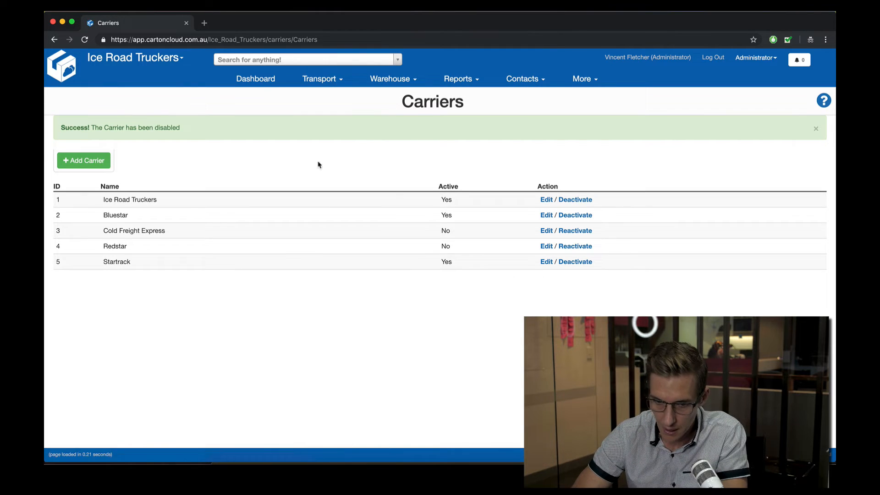
# Step: Start a new delivery run for the Bluestar carrier and name it OF - BLUESTAR
pyautogui.click(327, 80)
pyautogui.click(341, 138)
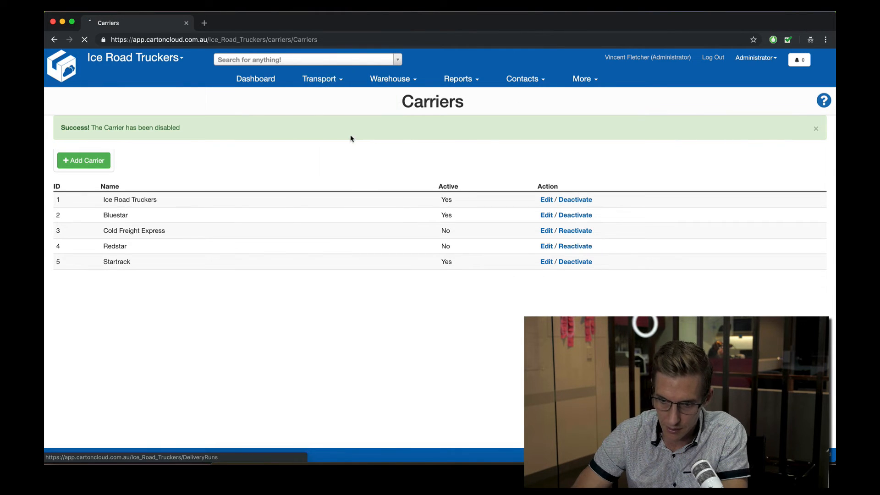
pyautogui.click(92, 145)
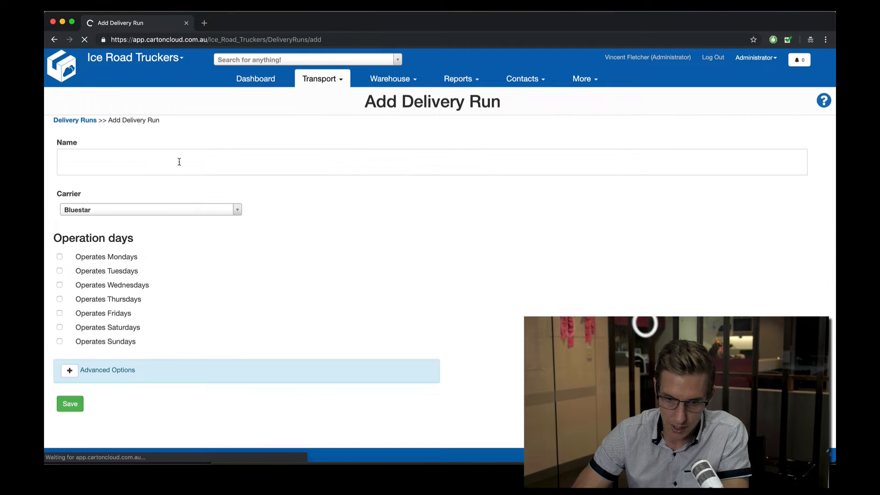
pyautogui.click(103, 169)
pyautogui.write('OF - B')
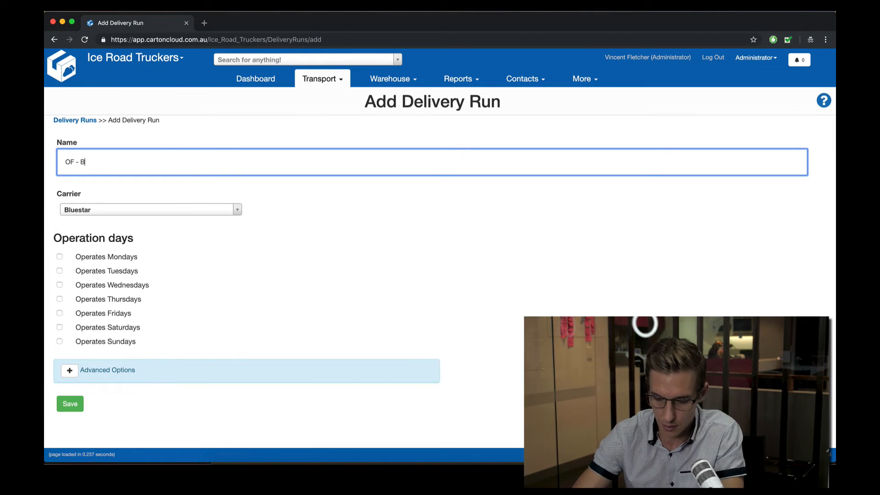
pyautogui.write('LUESTAR')
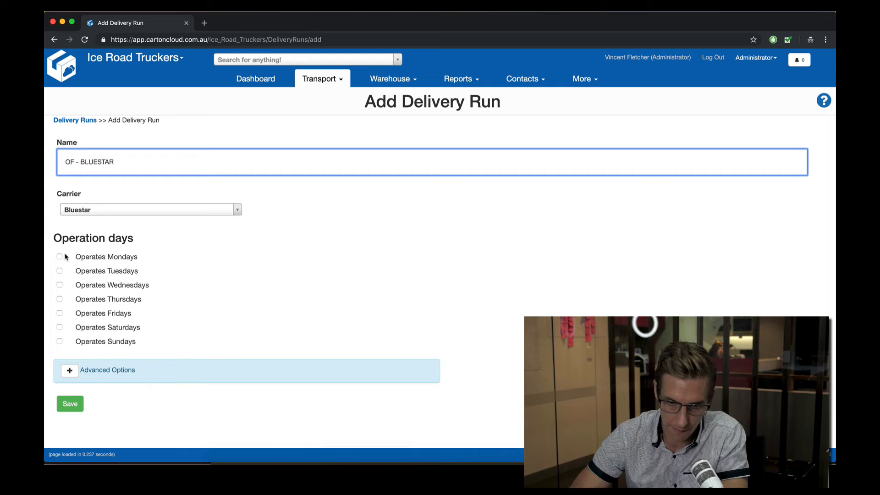
# Step: Set the delivery run to operate Monday to Friday, review its advanced options and save it
pyautogui.click(60, 257)
pyautogui.click(60, 271)
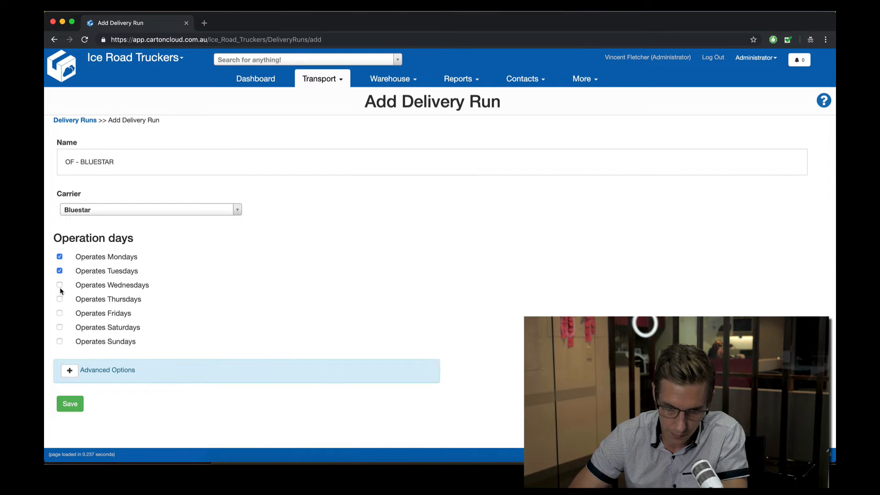
pyautogui.click(59, 286)
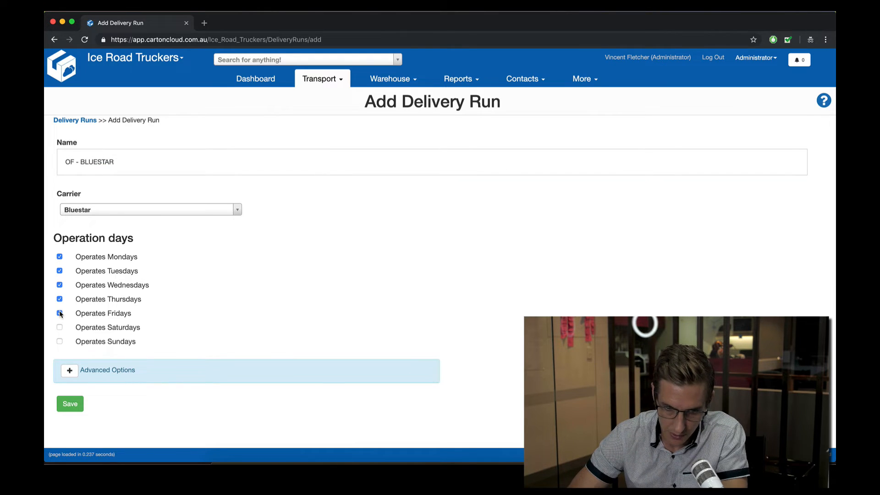
pyautogui.click(70, 371)
pyautogui.scroll(-3, 193, 352)
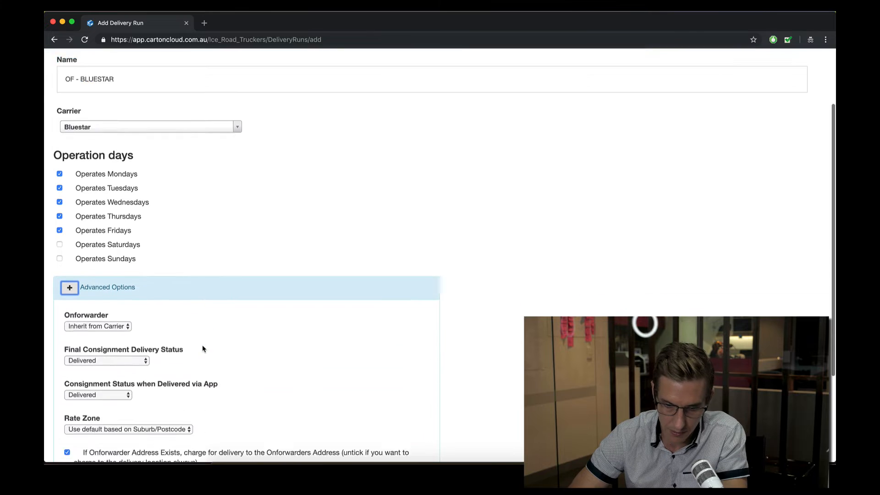
pyautogui.scroll(-5, 203, 350)
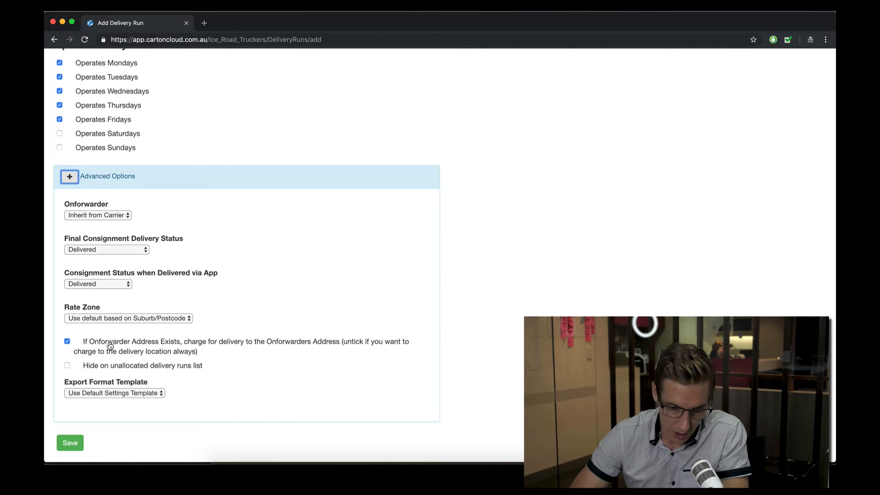
pyautogui.click(69, 443)
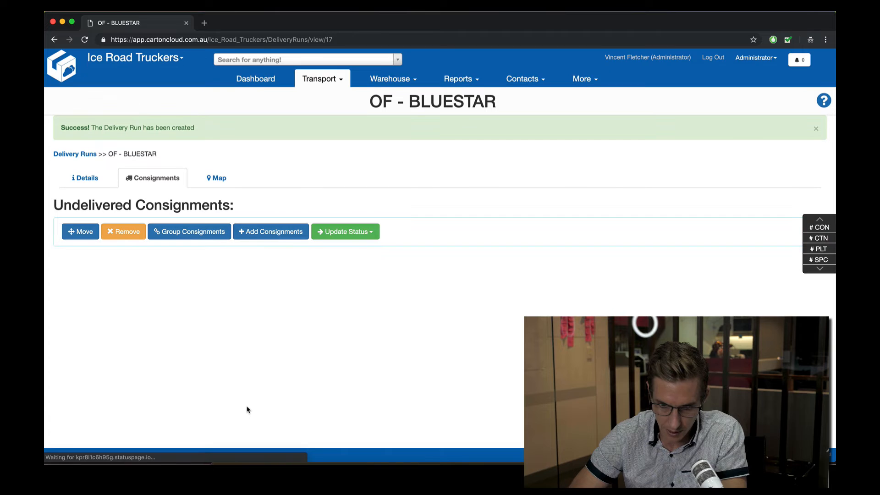
# Step: Go to the address list
pyautogui.click(585, 78)
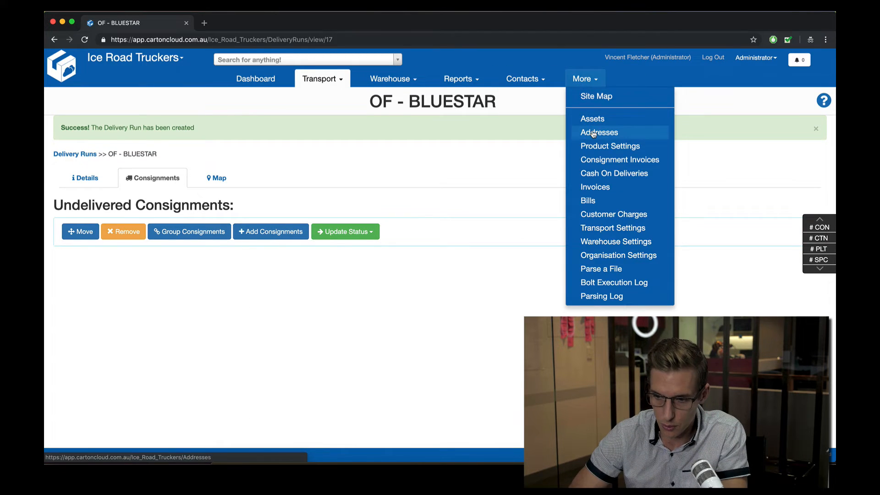
# Step: Delete both existing address-to-delivery-run mappings from the Blue Star Global Logistics address
pyautogui.click(597, 129)
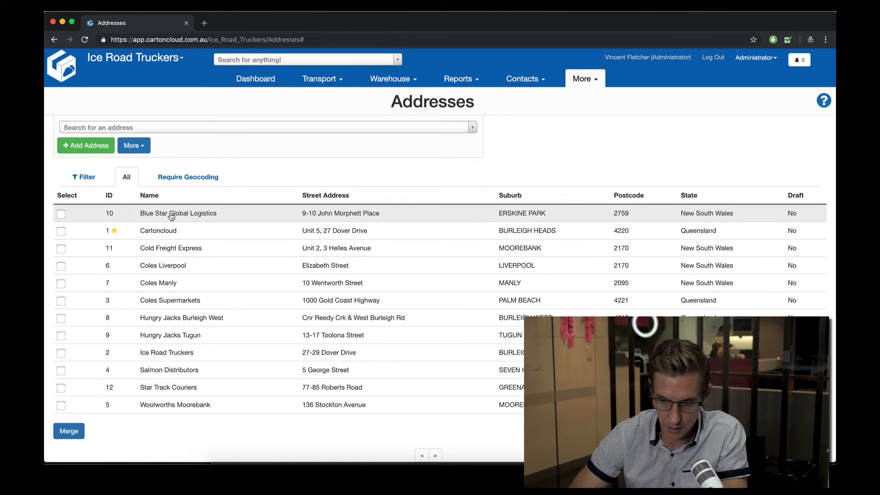
pyautogui.click(172, 216)
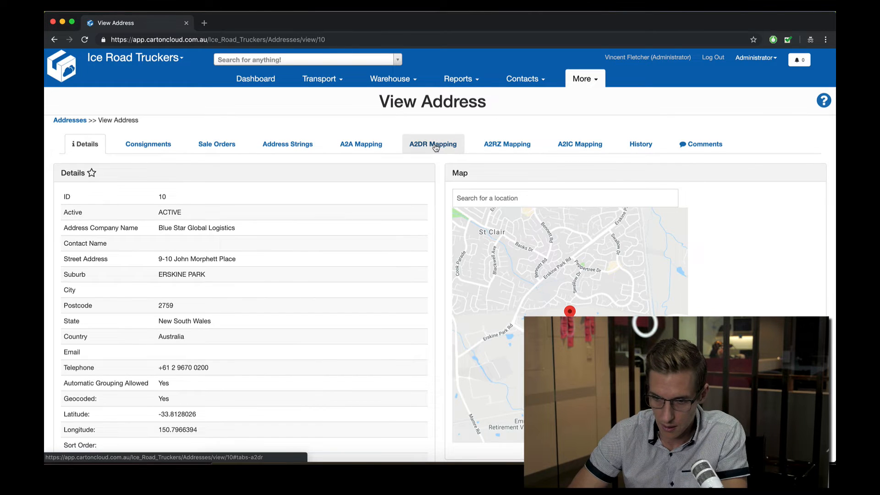
pyautogui.click(61, 216)
pyautogui.click(61, 234)
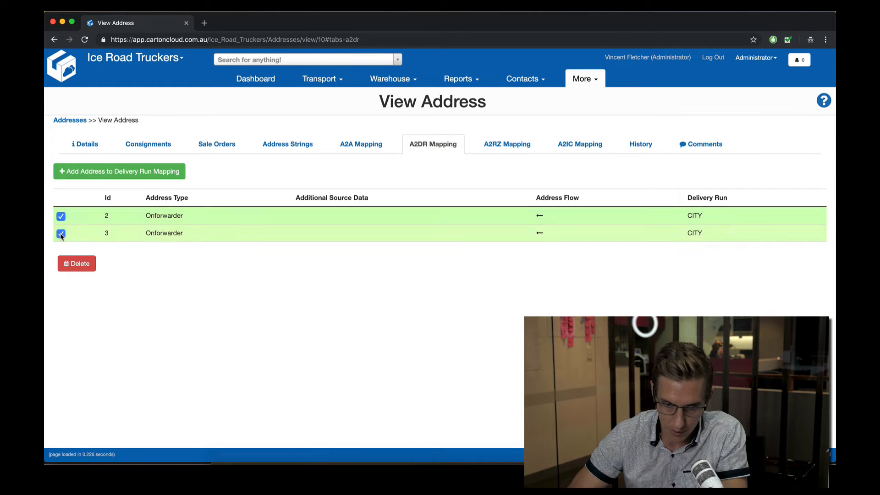
pyautogui.click(78, 265)
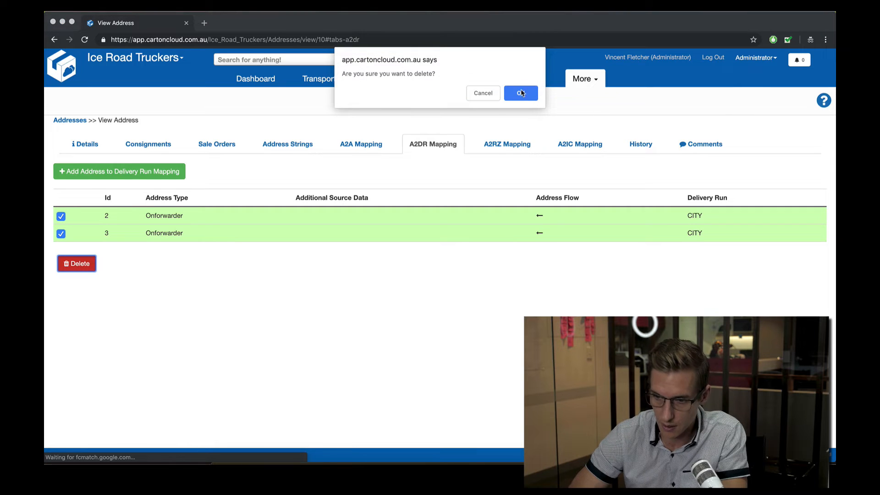
pyautogui.click(521, 95)
# Step: Create an address-to-delivery-run mapping for Blue Star Global Logistics with address type Onforwarder, flow direction <--, carrier Bluestar and delivery run OF - BLUESTAR
pyautogui.click(430, 179)
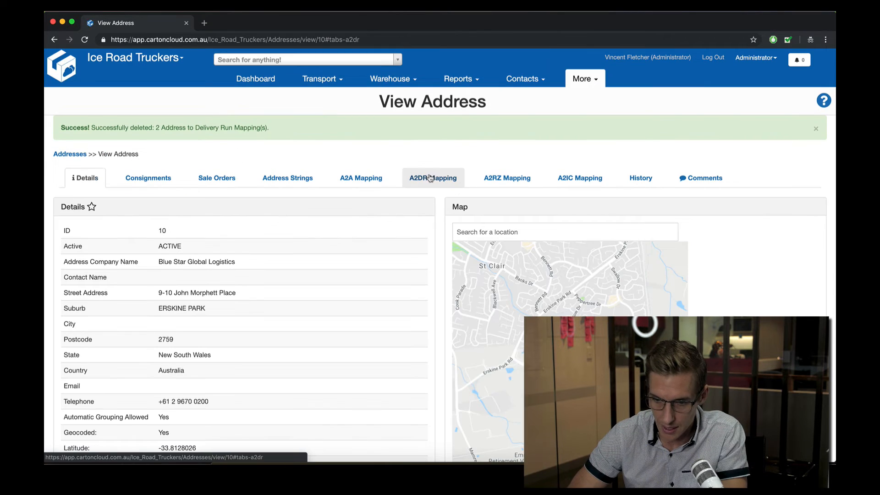
pyautogui.click(103, 206)
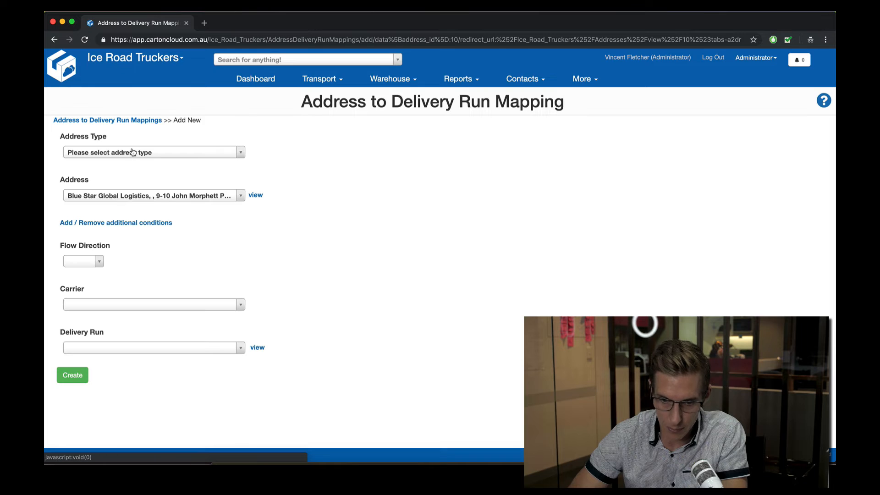
pyautogui.click(131, 152)
pyautogui.click(118, 222)
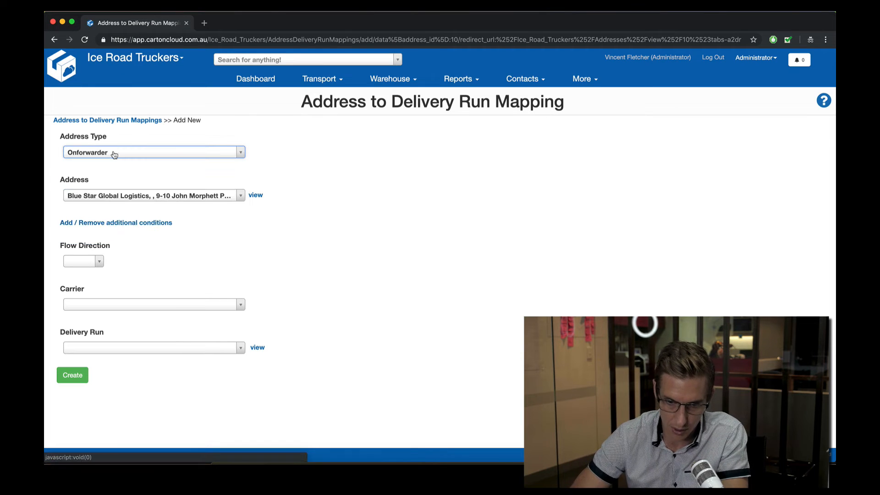
pyautogui.click(87, 264)
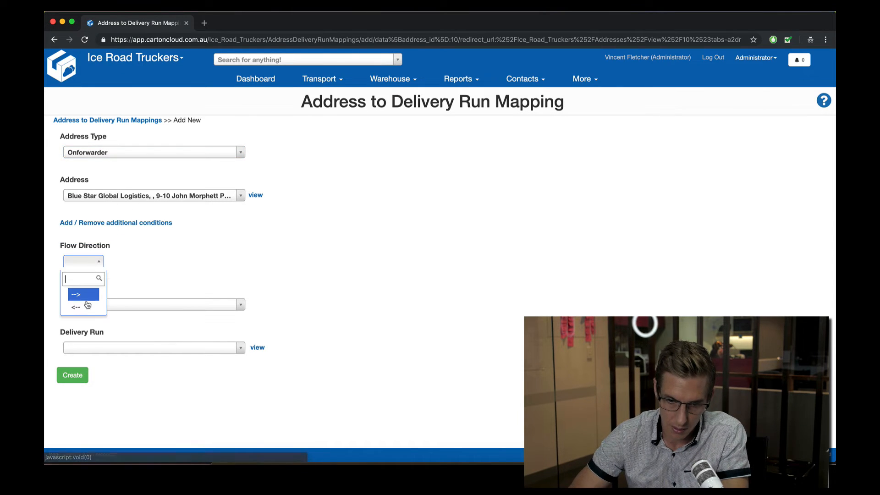
pyautogui.click(84, 311)
pyautogui.click(84, 308)
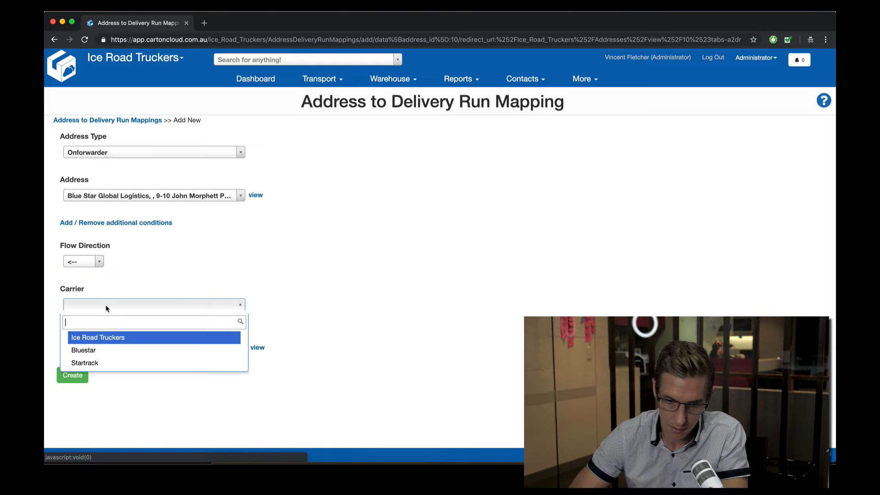
pyautogui.click(106, 351)
pyautogui.click(106, 351)
pyautogui.click(100, 380)
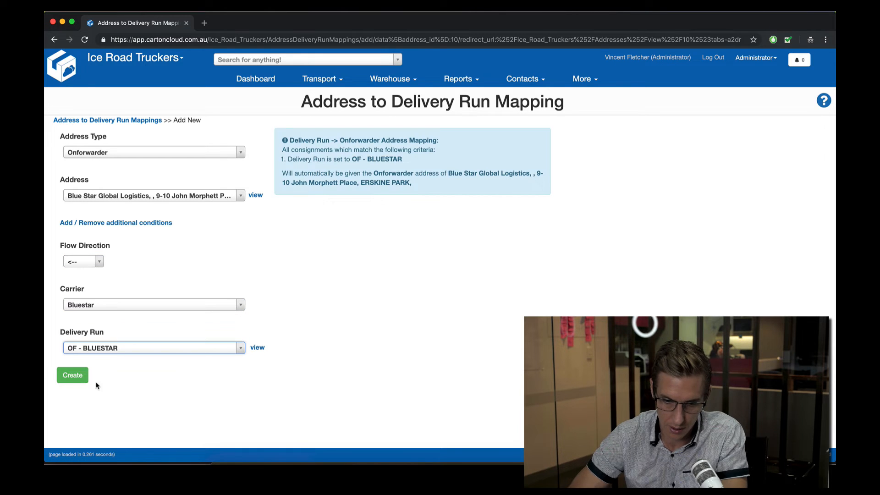
pyautogui.click(72, 376)
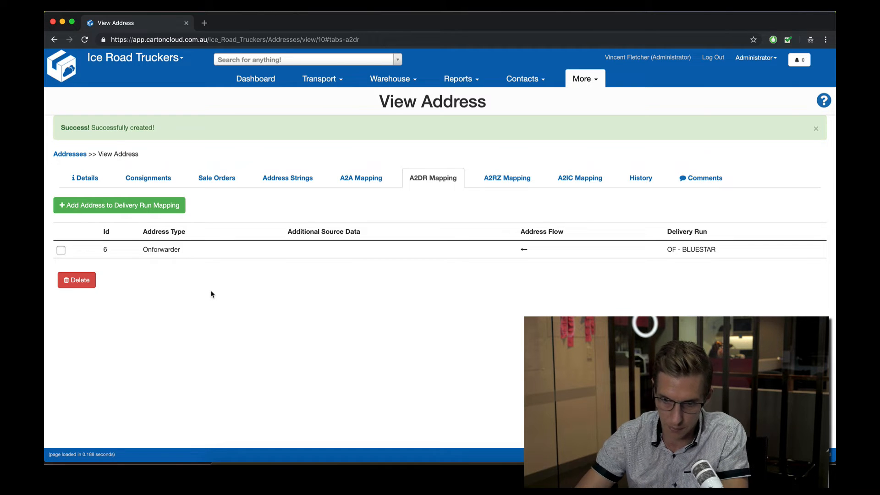
# Step: Search Bulk Allocations across all delivery runs with the date option All Undelivered (Including Future Dated)
pyautogui.click(329, 82)
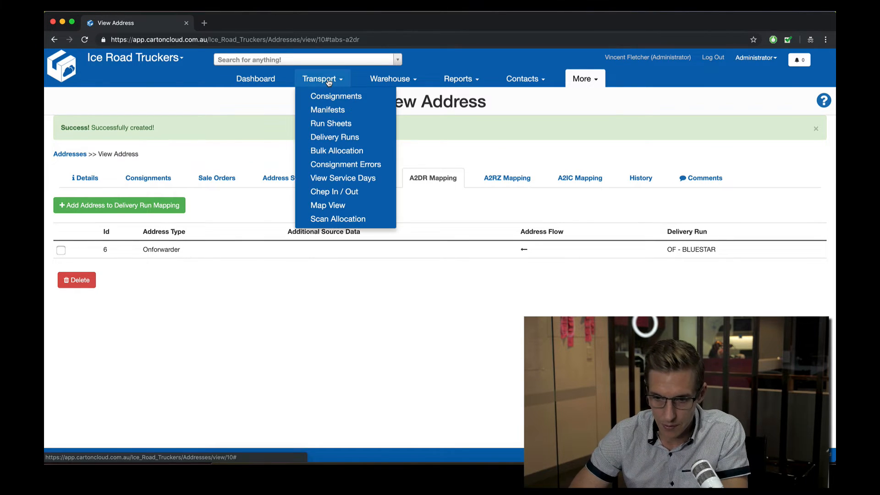
pyautogui.click(336, 151)
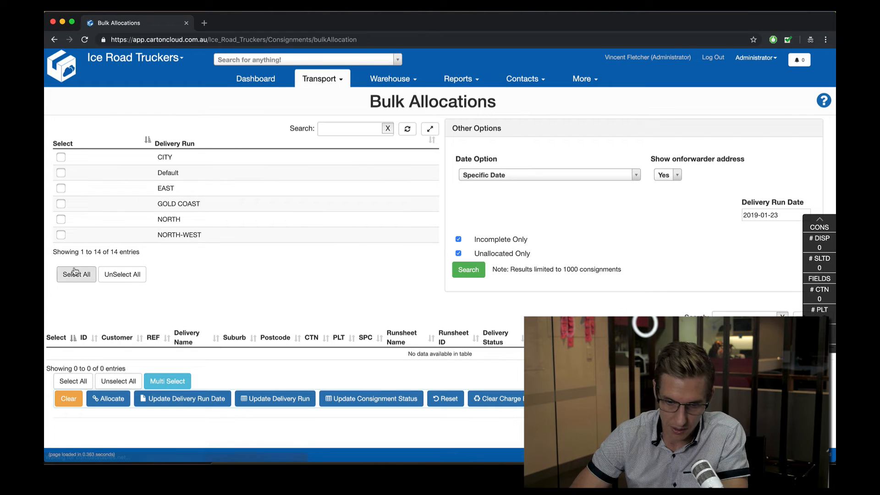
pyautogui.click(76, 274)
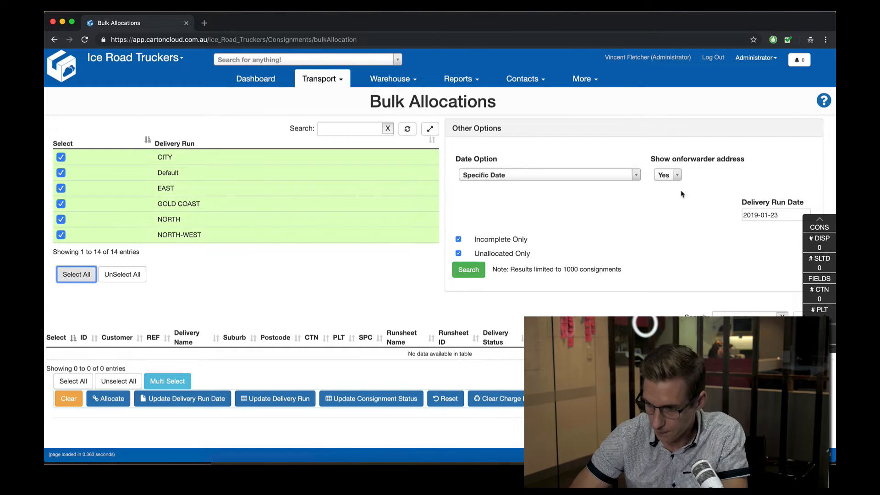
pyautogui.click(544, 180)
pyautogui.click(552, 236)
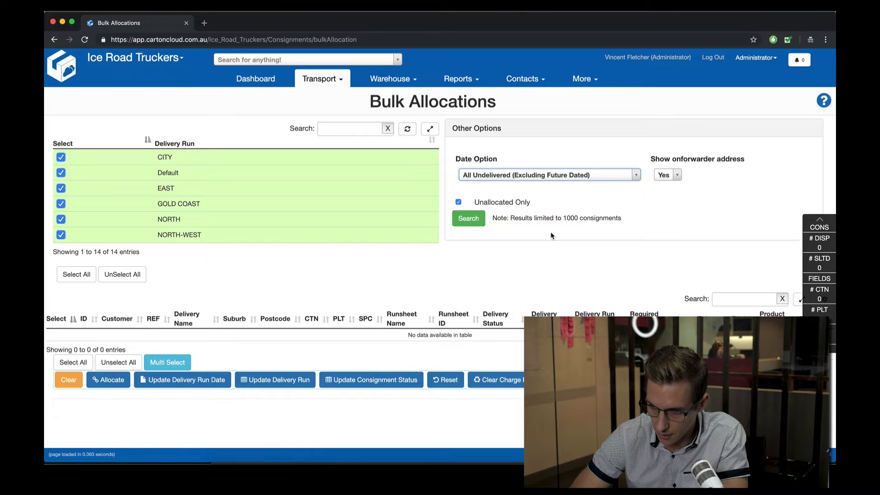
pyautogui.click(528, 177)
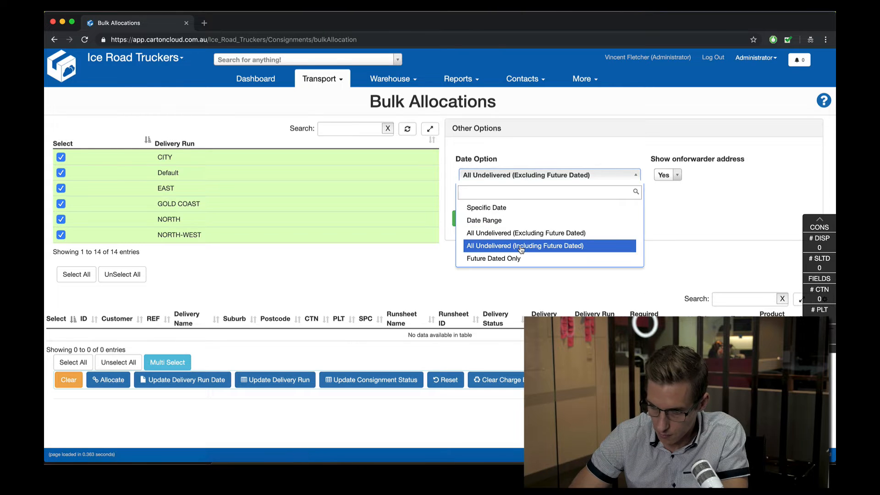
pyautogui.click(521, 248)
pyautogui.click(469, 219)
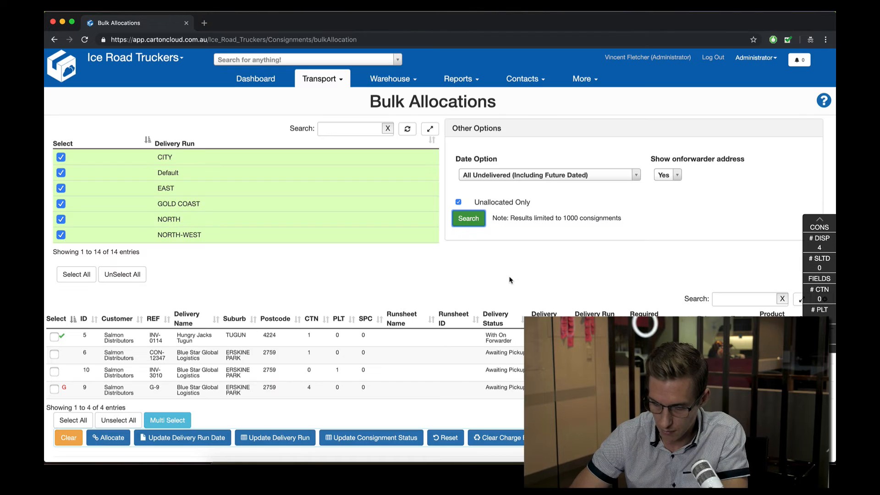
# Step: Update the Hungry Jacks Tugun consignment's delivery run to OF - BLUESTAR, keeping the automatic onforwarder address update enabled
pyautogui.scroll(-1, 511, 280)
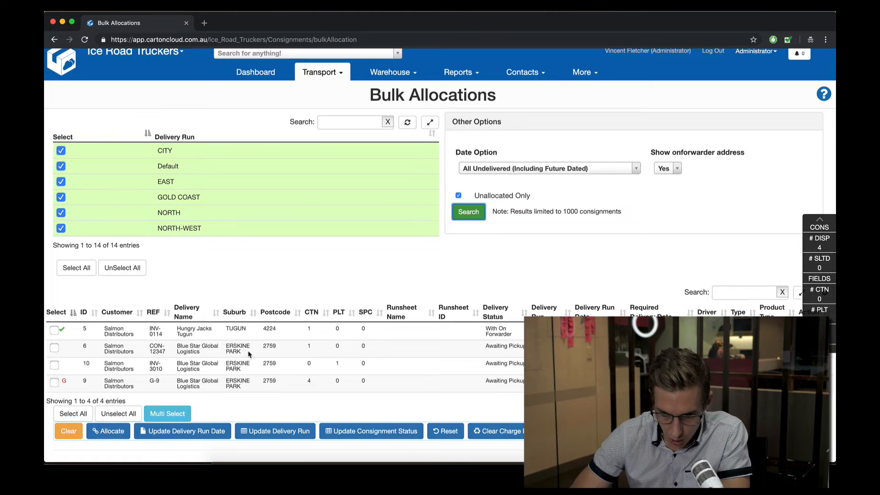
pyautogui.click(54, 331)
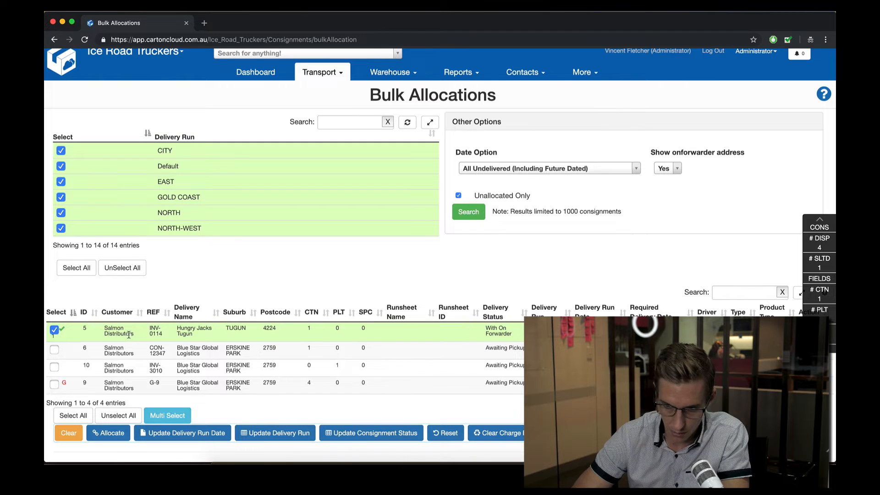
pyautogui.scroll(-1, 217, 342)
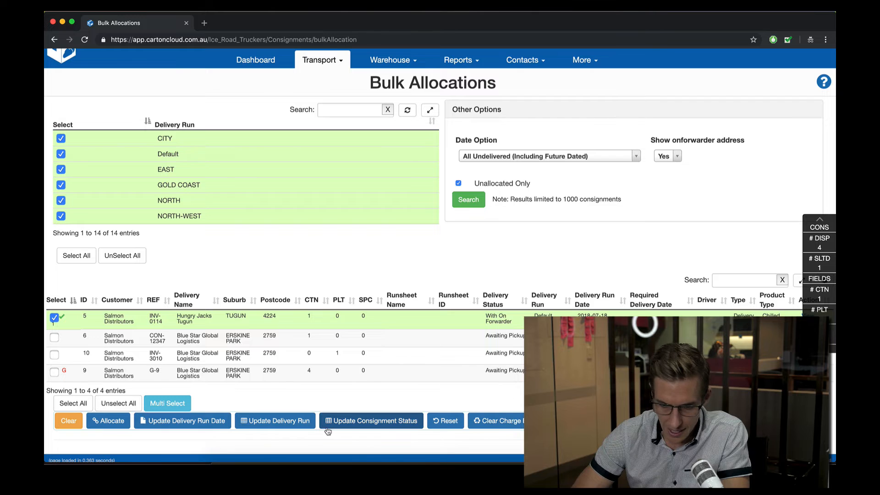
pyautogui.click(285, 425)
pyautogui.click(368, 137)
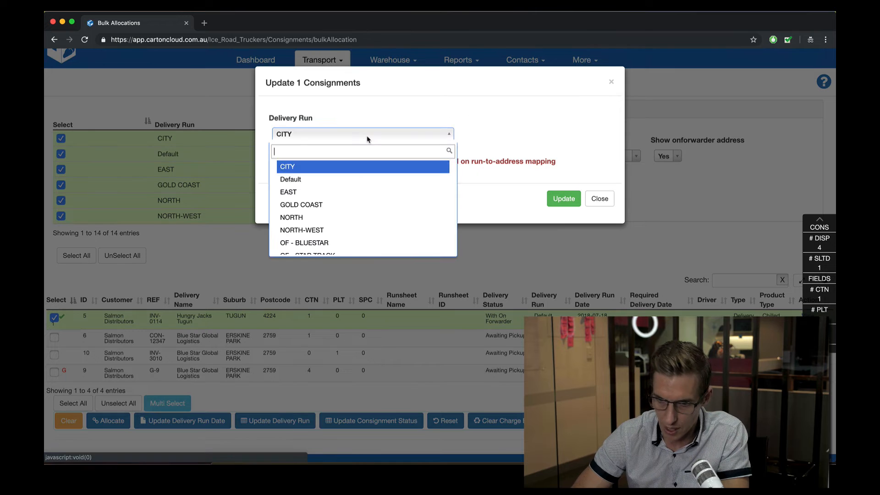
pyautogui.scroll(-1, 334, 202)
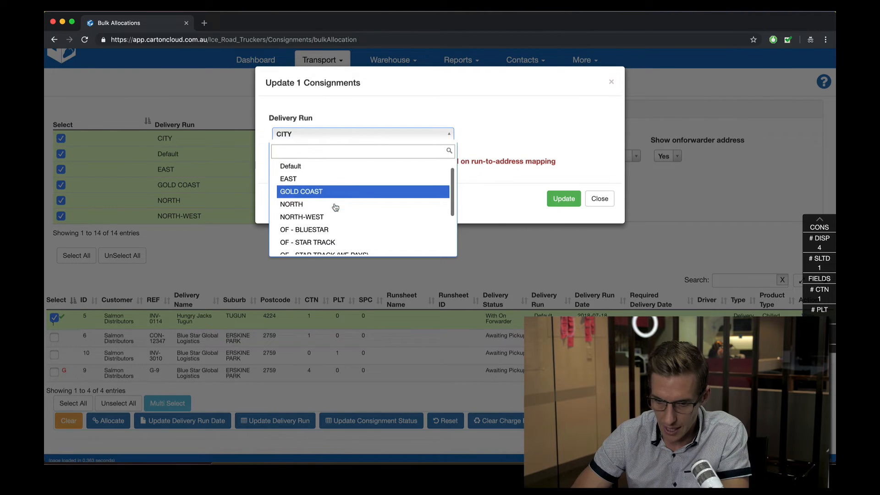
pyautogui.click(322, 232)
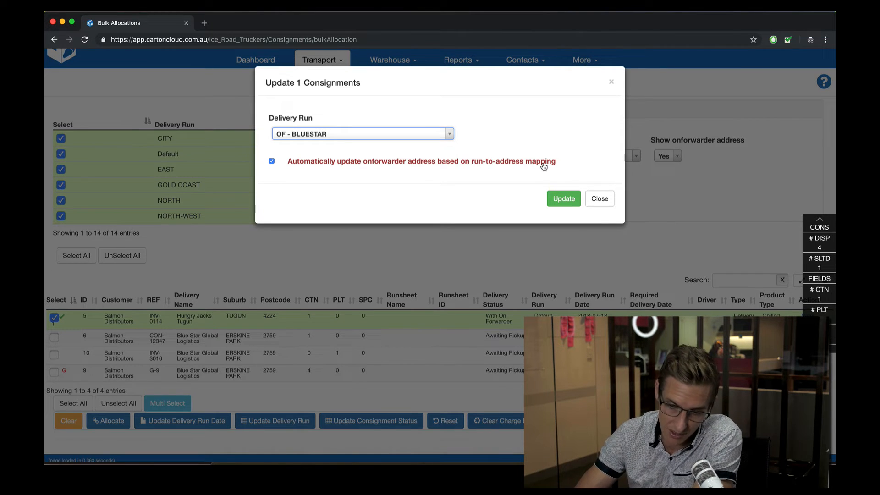
pyautogui.click(297, 165)
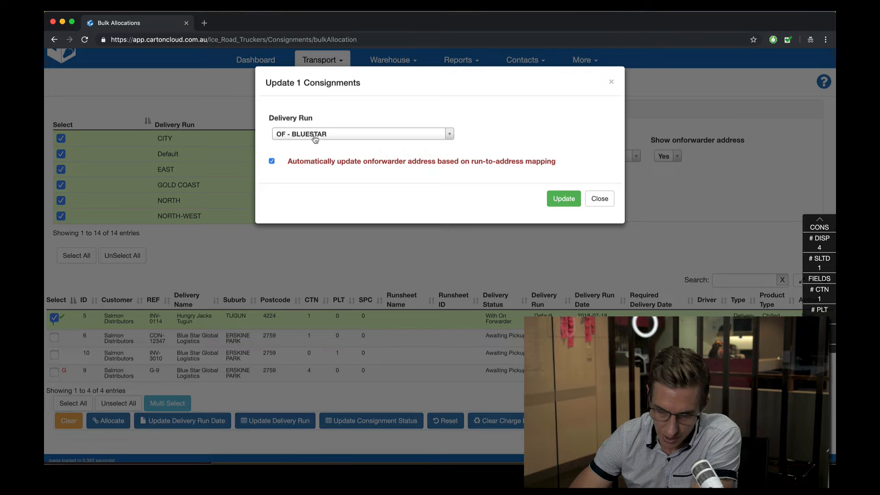
pyautogui.click(565, 201)
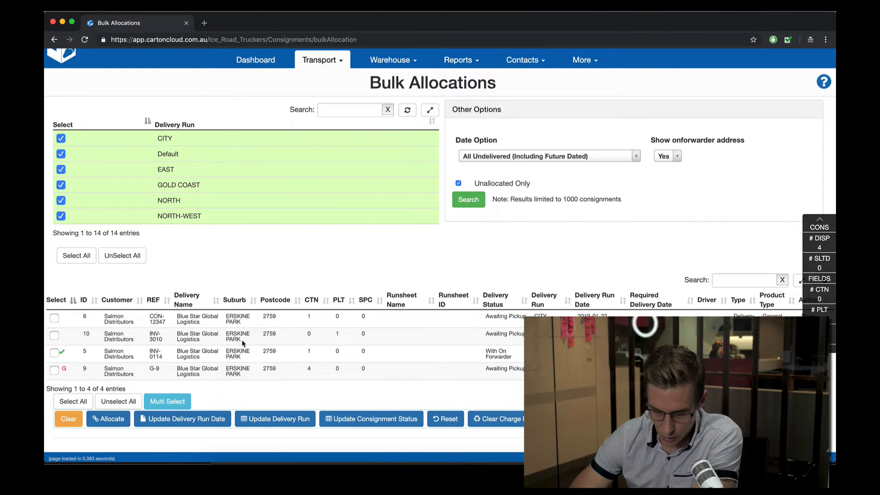
# Step: Change the delivery run of the consignment with status With On Forwarder to OF - STAR TRACK, keeping the automatic onforwarder address update enabled
pyautogui.click(55, 355)
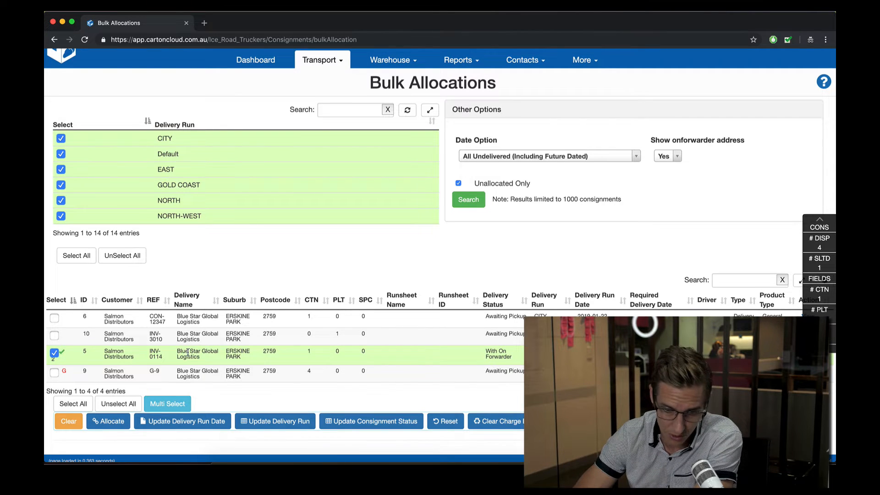
pyautogui.click(278, 422)
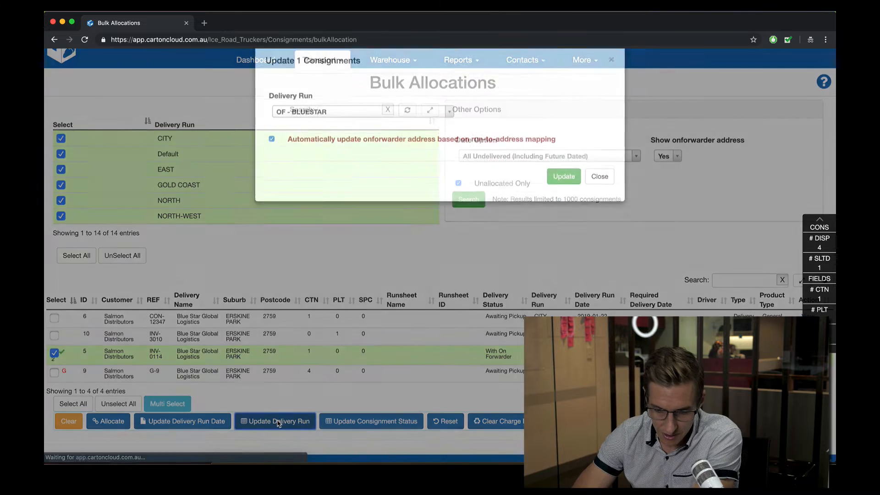
pyautogui.click(316, 137)
pyautogui.scroll(-3, 320, 198)
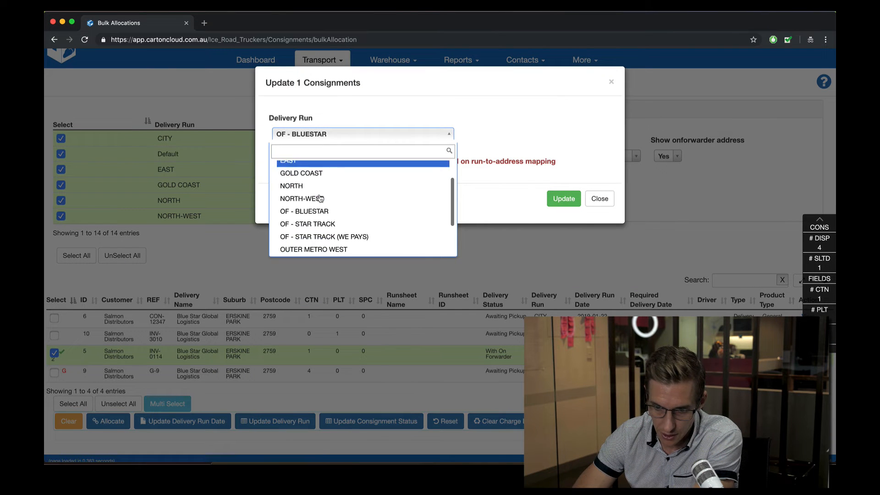
pyautogui.click(310, 209)
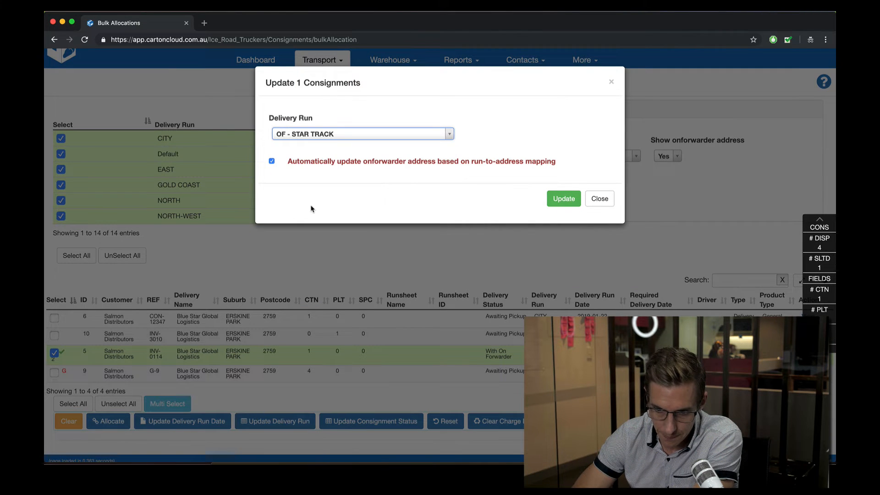
pyautogui.click(563, 197)
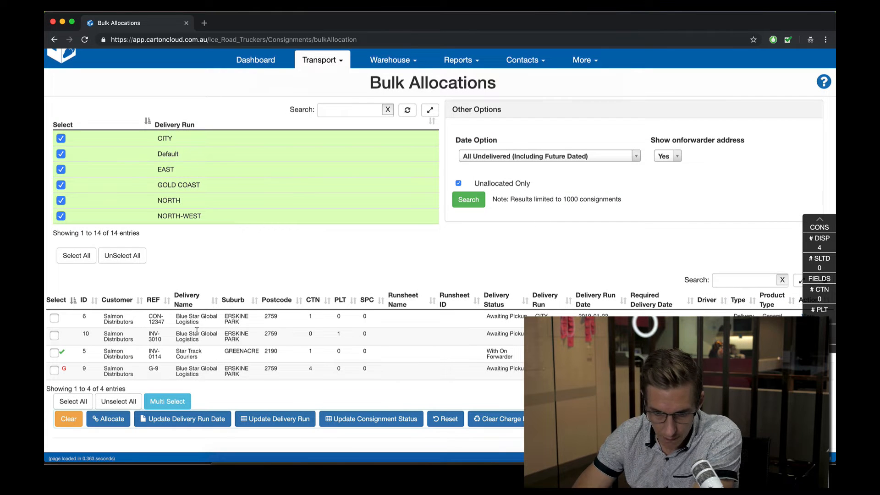
# Step: Select the Star Track Couriers consignment and tick off Reverse A2DR Mapping and Bulk Allocation Screen Example of A2DR in the Onforwarders Webinar checklist
pyautogui.click(54, 353)
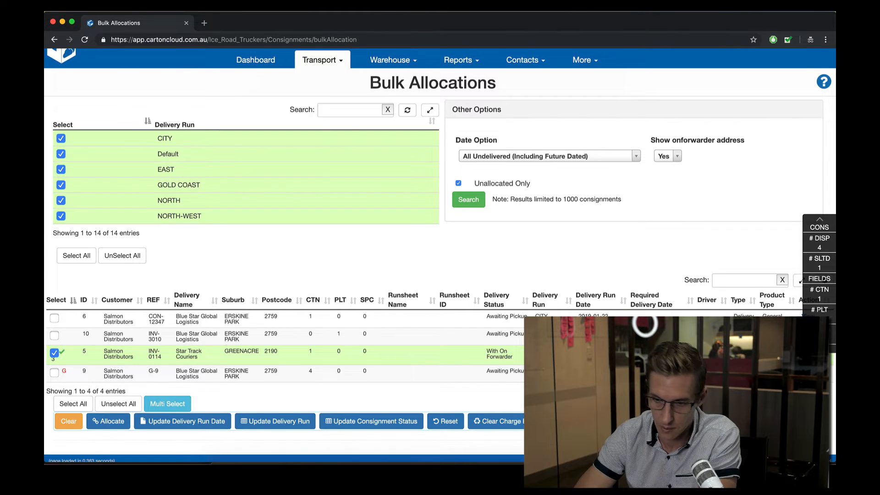
pyautogui.click(789, 39)
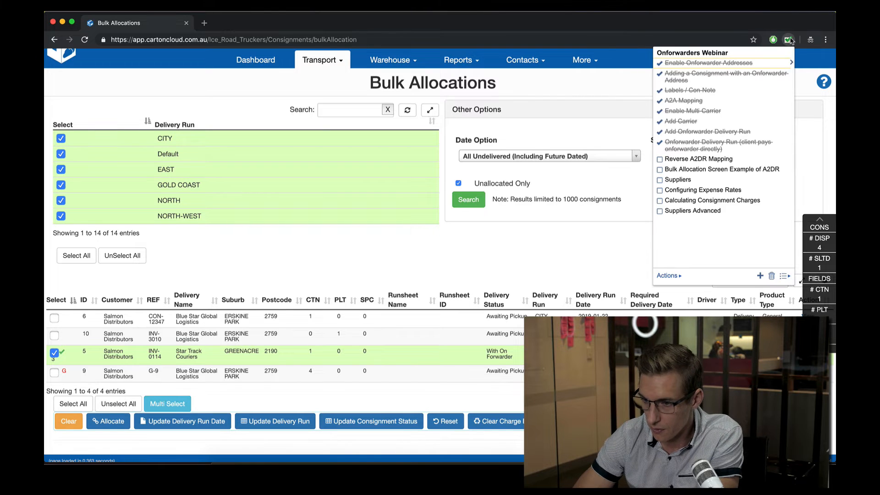
pyautogui.click(659, 159)
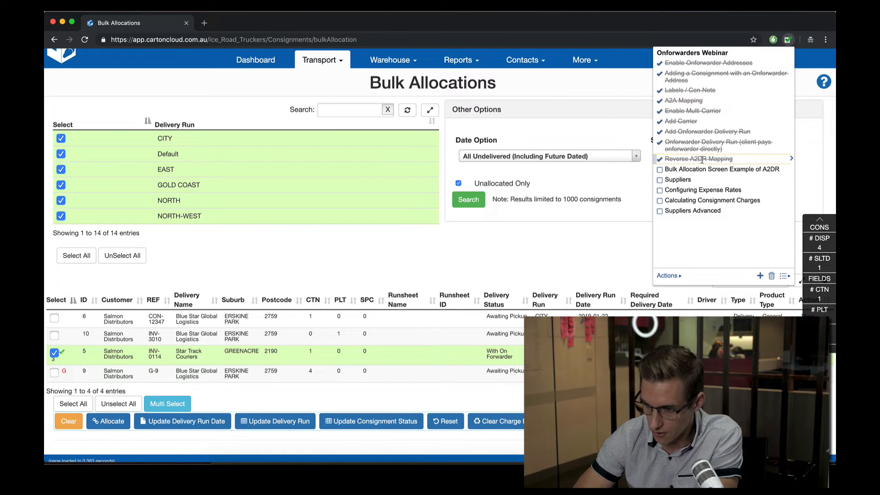
pyautogui.click(660, 170)
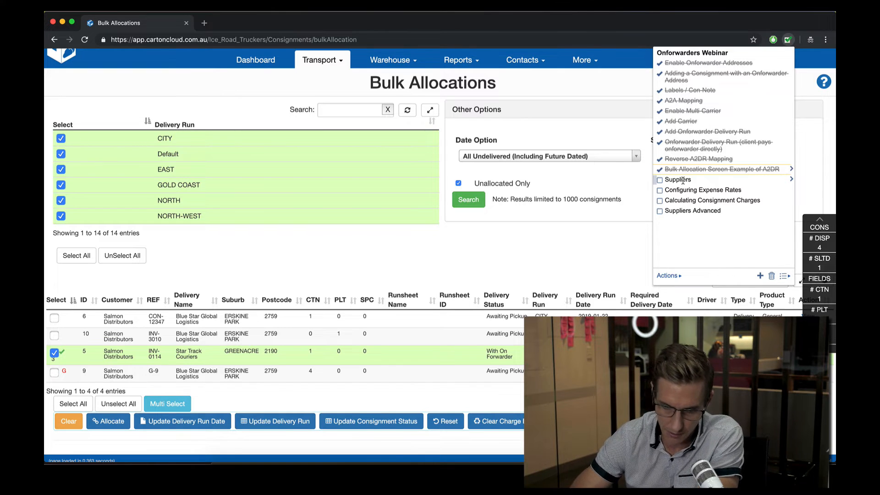
pyautogui.click(531, 269)
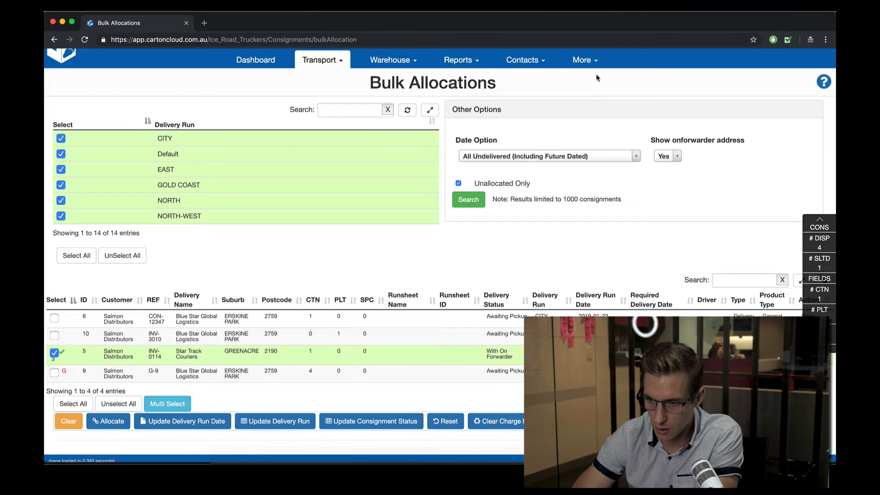
# Step: Leave Bulk Allocations without saving and add a new supplier with the company name Star track
pyautogui.click(526, 60)
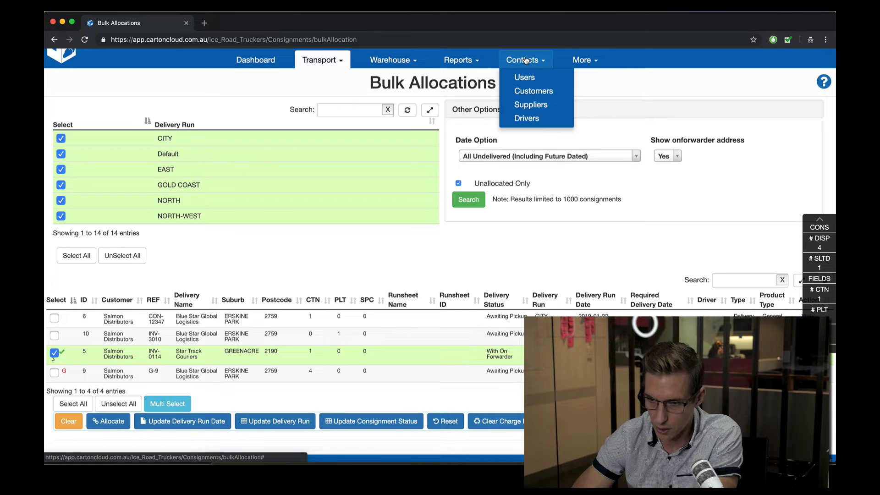
pyautogui.click(531, 106)
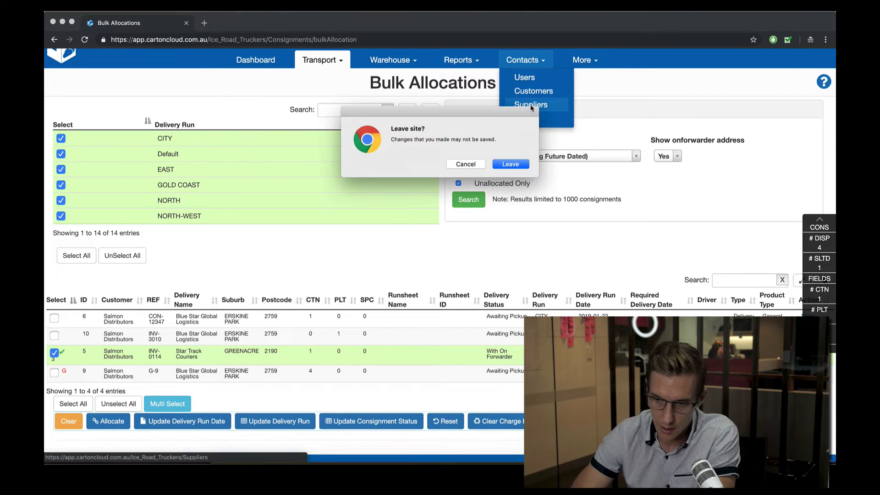
pyautogui.click(511, 164)
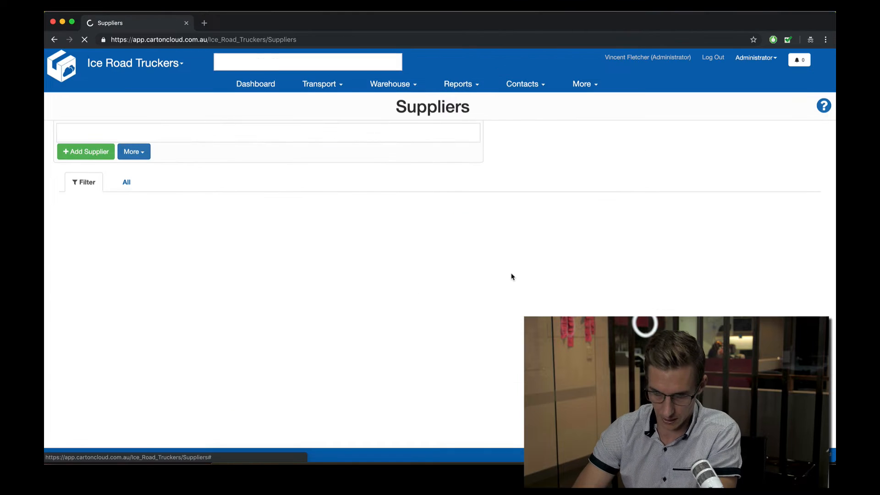
pyautogui.click(88, 145)
pyautogui.click(346, 115)
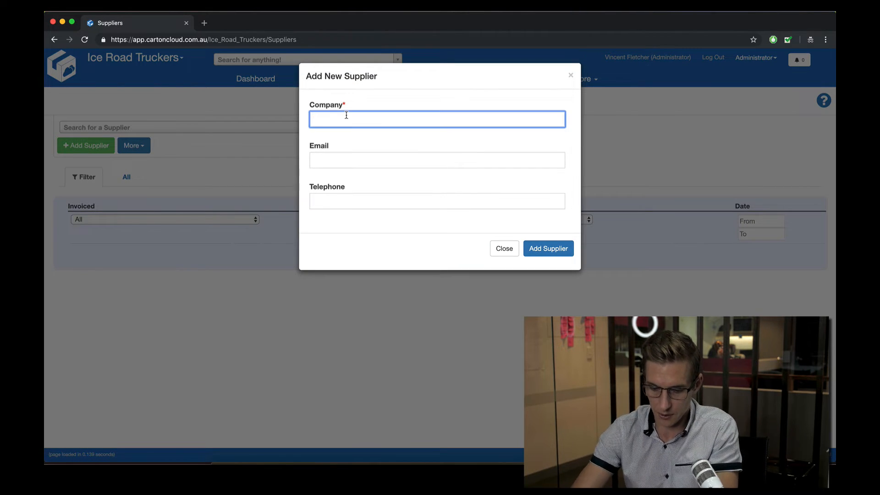
pyautogui.write('Star t')
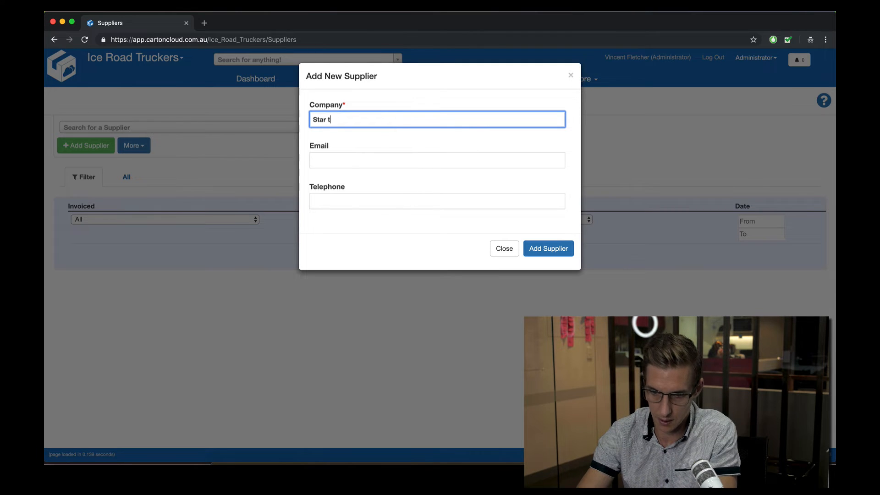
pyautogui.write('rack')
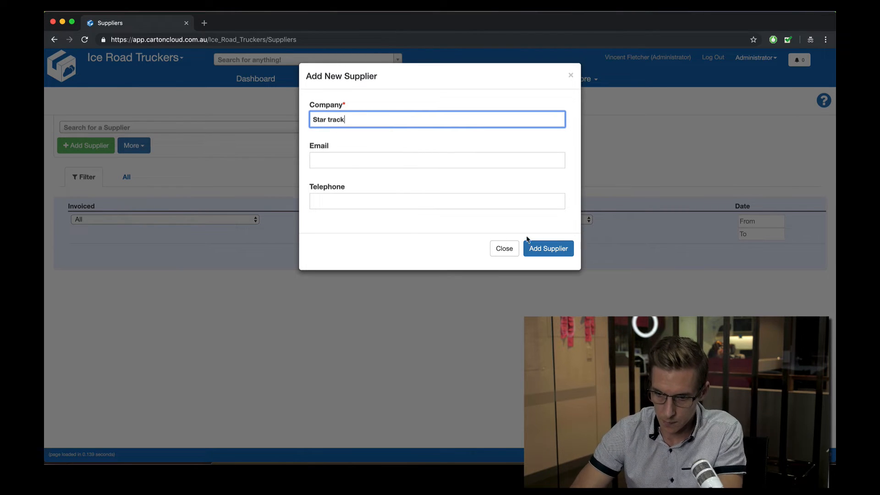
pyautogui.click(555, 249)
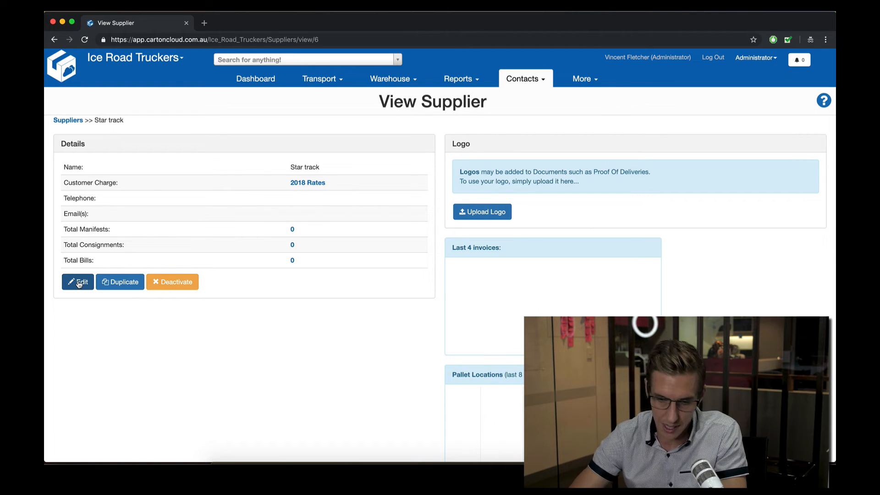
# Step: Open the CartonCloud Knowledge Base at help.cartoncloud.com in a new browser tab
pyautogui.click(204, 23)
pyautogui.write('su')
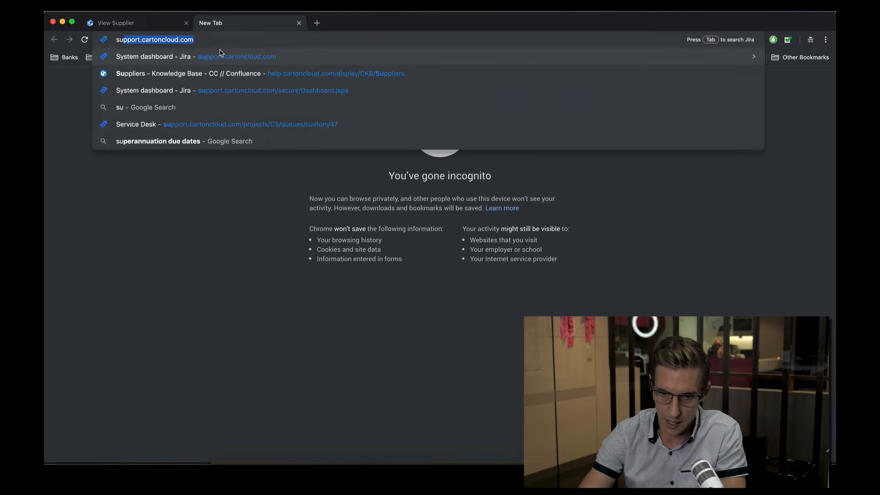
pyautogui.press('BackSpace')
pyautogui.press('BackSpace')
pyautogui.press('BackSpace')
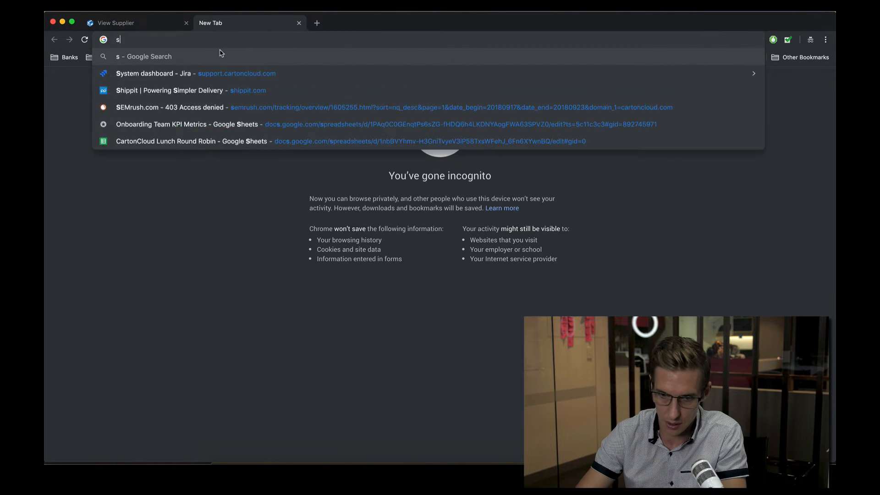
pyautogui.write('help')
pyautogui.press('Return')
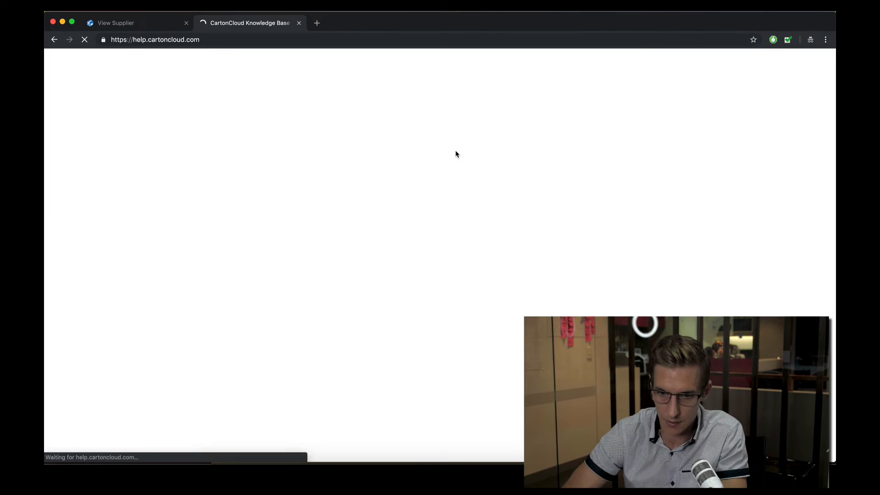
# Step: Find the Suppliers article in the knowledge base and examine its overview diagram of how suppliers connect to drivers and carriers
pyautogui.click(707, 59)
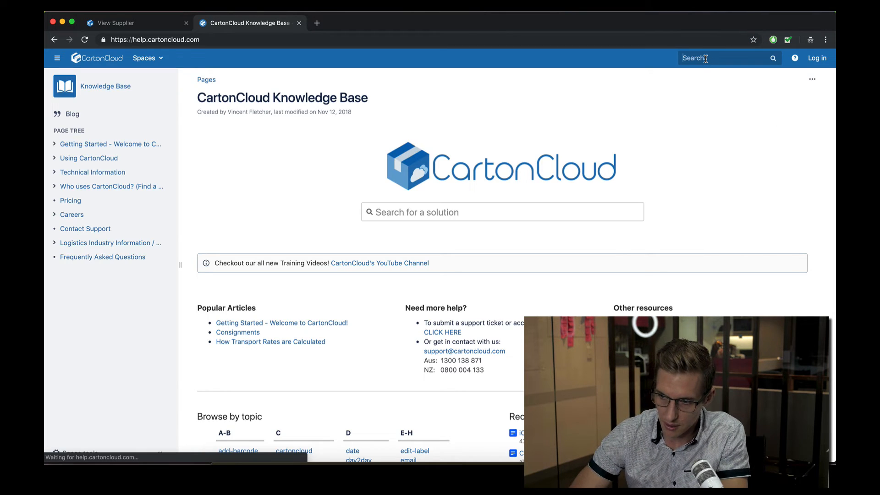
pyautogui.write('Suppliers')
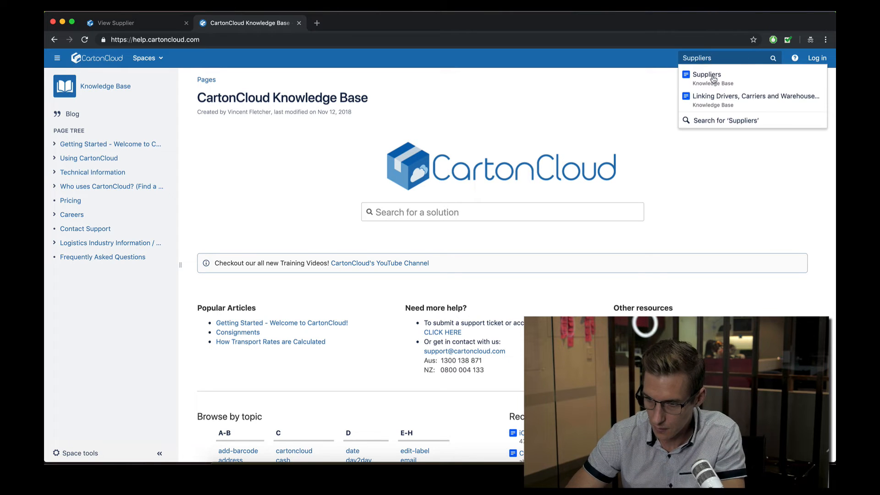
pyautogui.click(715, 77)
pyautogui.scroll(-4, 494, 235)
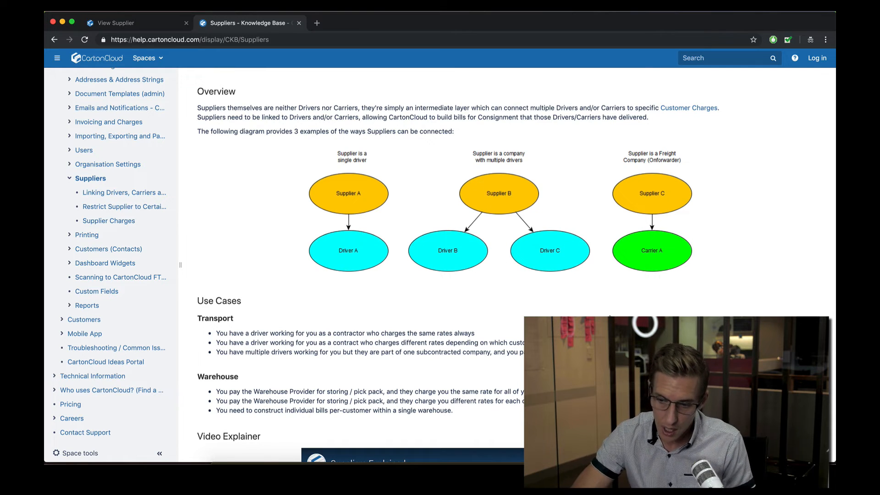
pyautogui.scroll(-1, 516, 264)
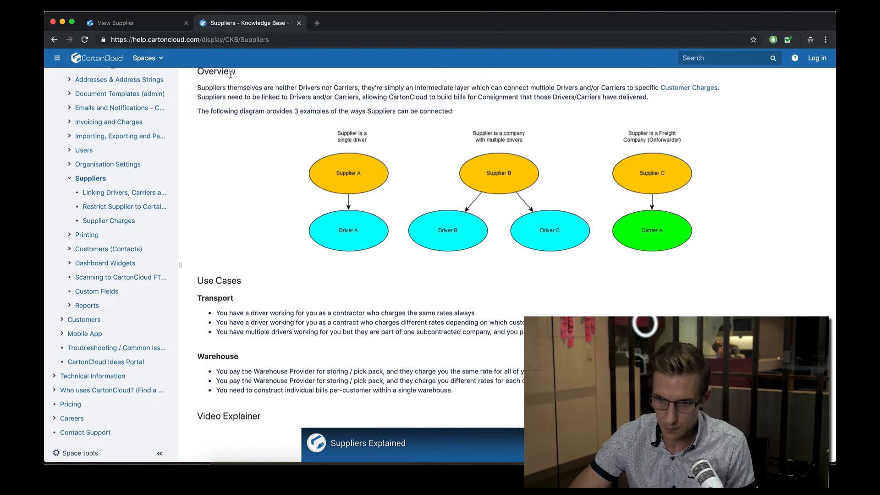
pyautogui.click(123, 23)
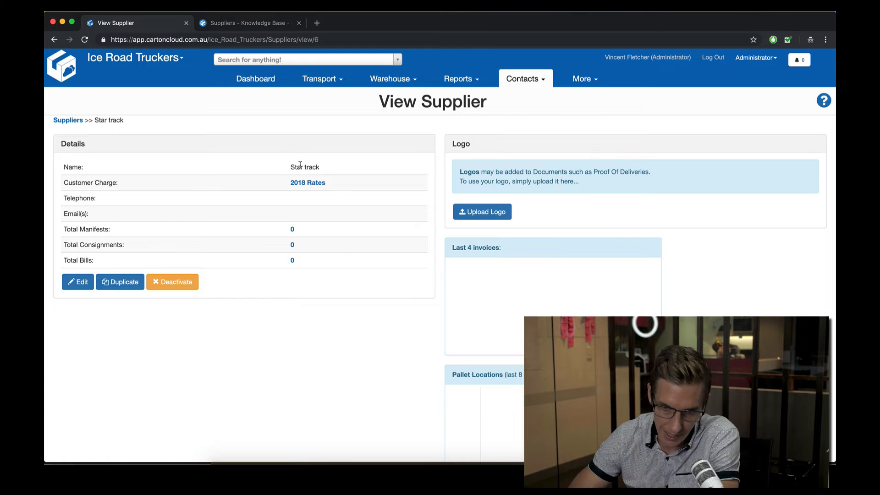
pyautogui.click(259, 23)
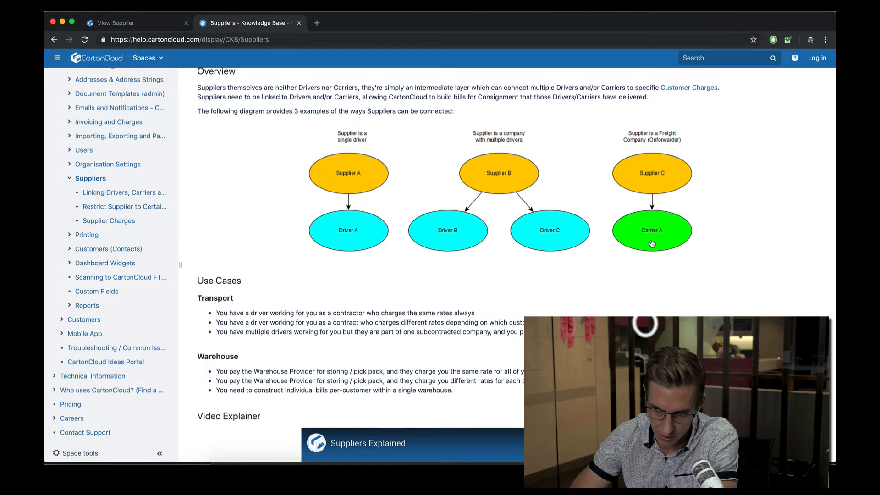
# Step: Edit the Star track supplier and link it to the Startrack carrier, using Carrier as the supplier type
pyautogui.click(119, 23)
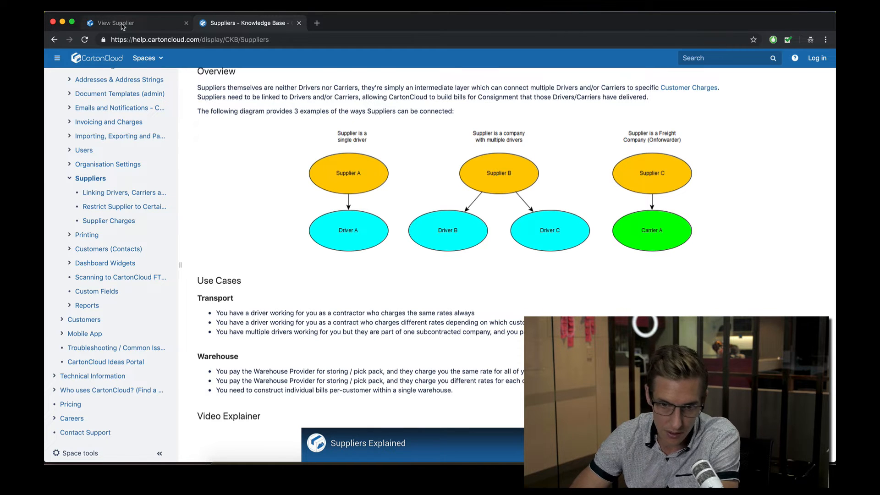
pyautogui.click(78, 286)
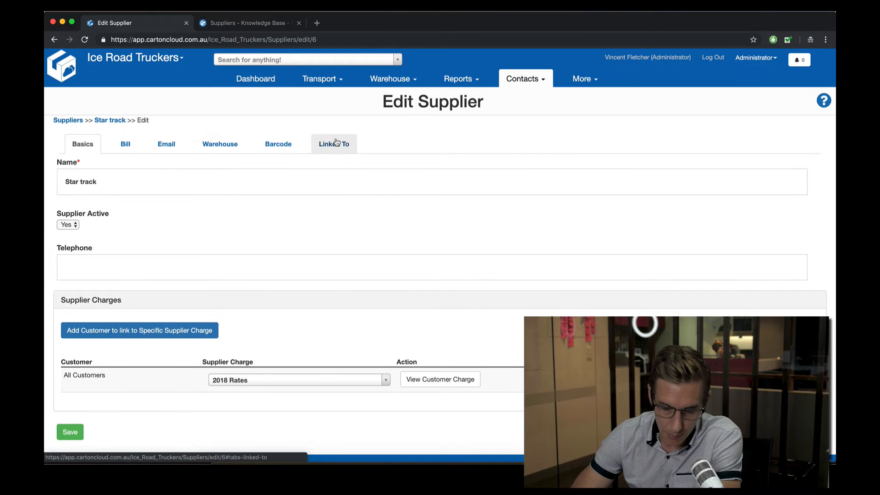
pyautogui.click(343, 146)
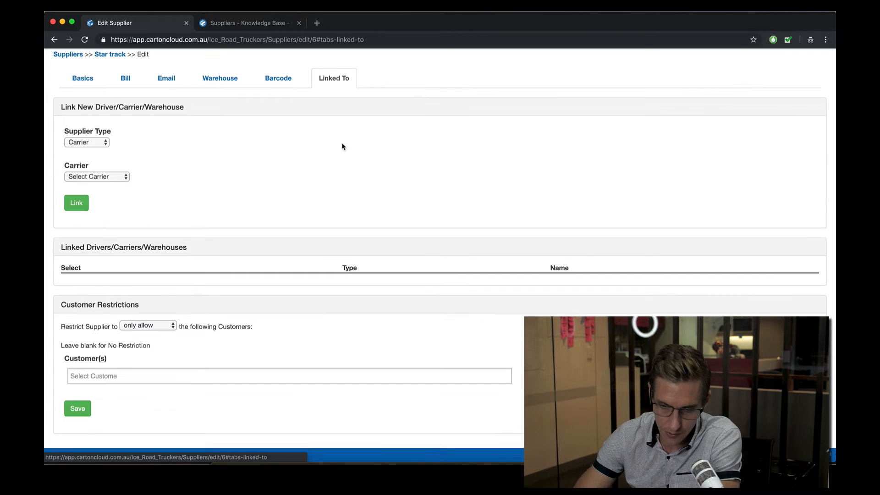
pyautogui.click(89, 145)
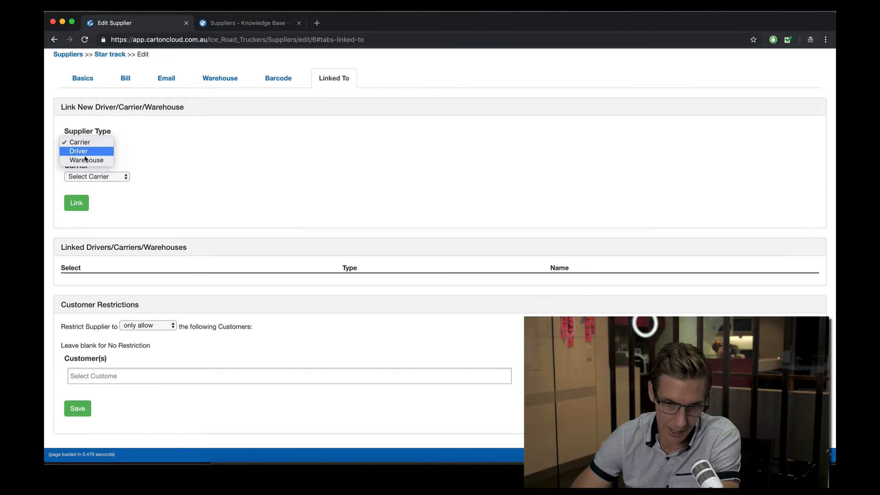
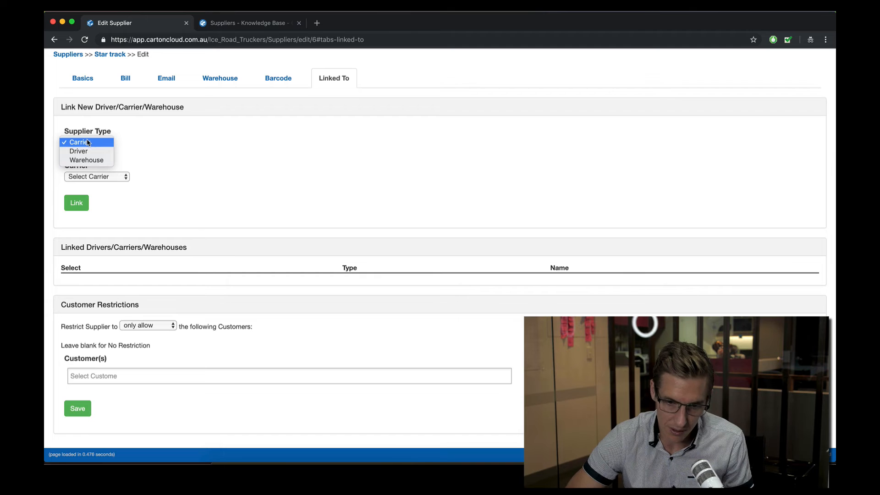
pyautogui.click(84, 143)
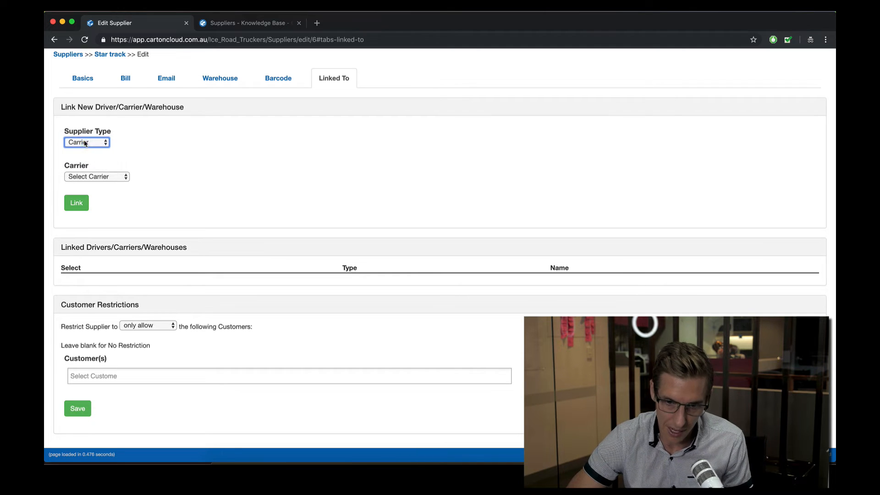
pyautogui.click(97, 177)
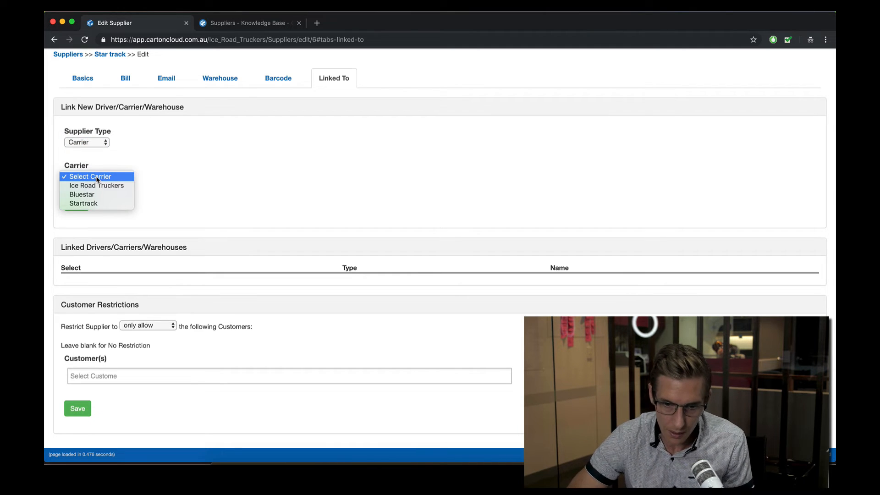
pyautogui.click(87, 203)
pyautogui.click(76, 203)
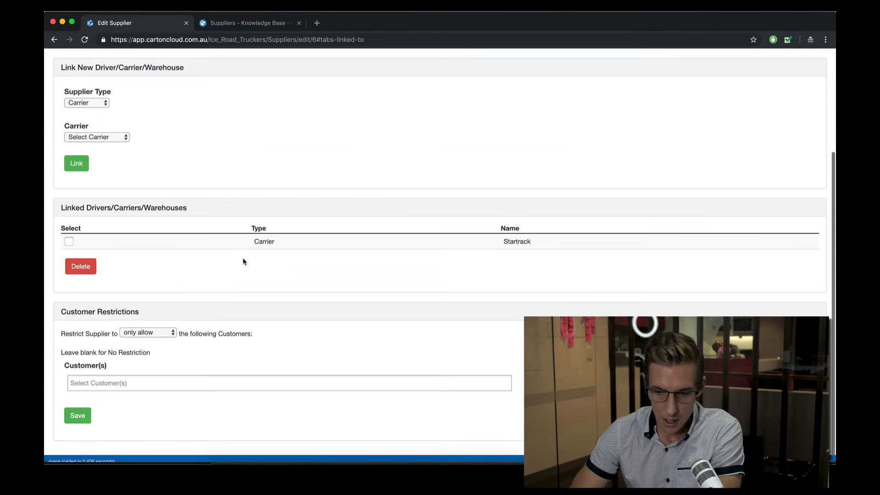
pyautogui.scroll(3, 244, 260)
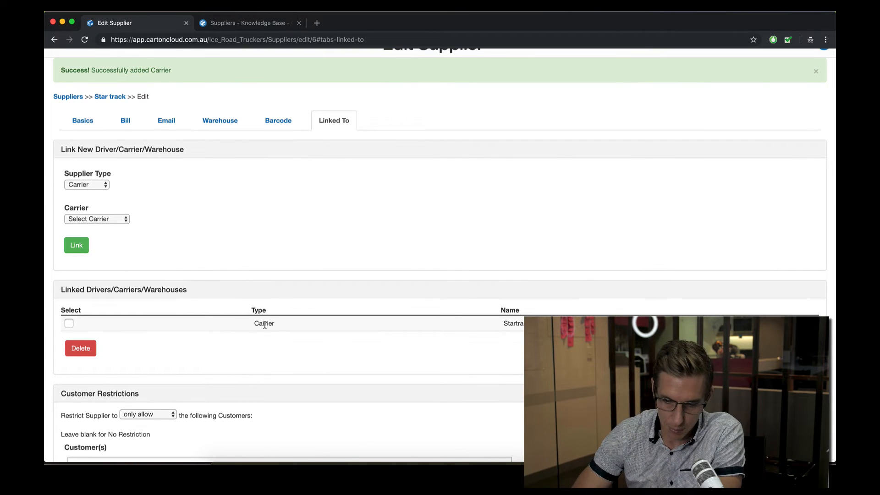
pyautogui.scroll(1, 265, 325)
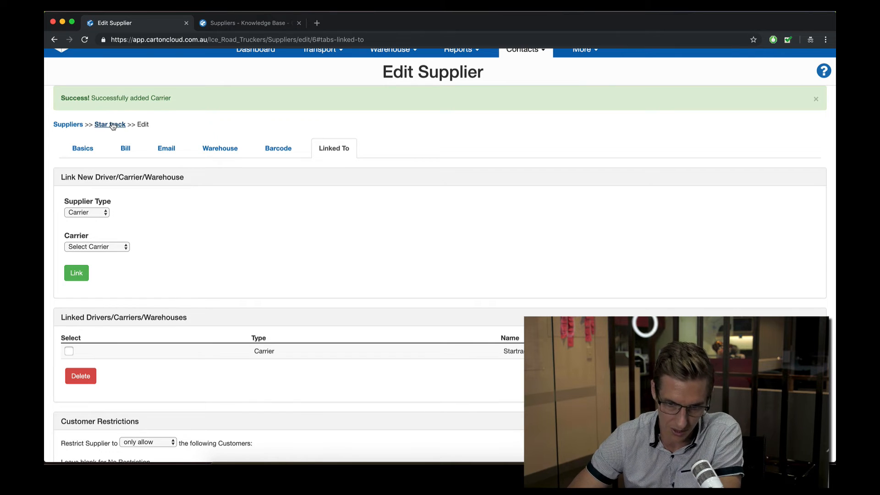
# Step: Check which supplier charges are available for All Customers in the Star track supplier's basic details
pyautogui.click(82, 149)
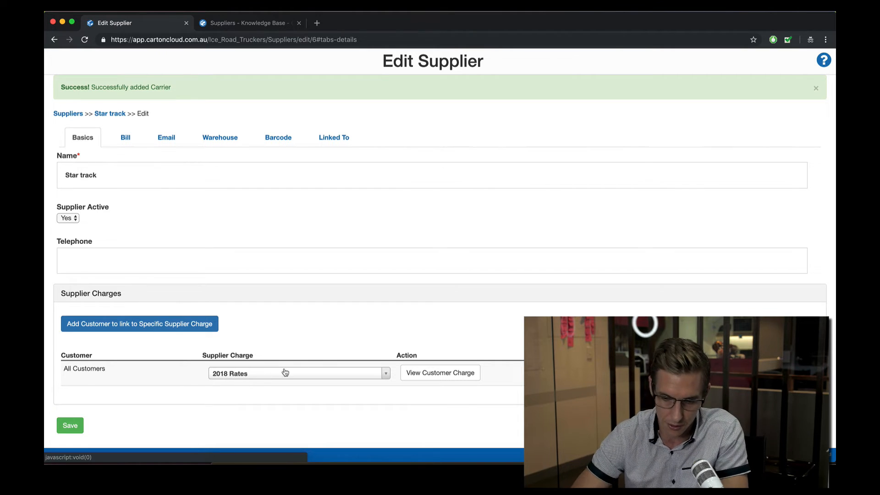
pyautogui.click(248, 375)
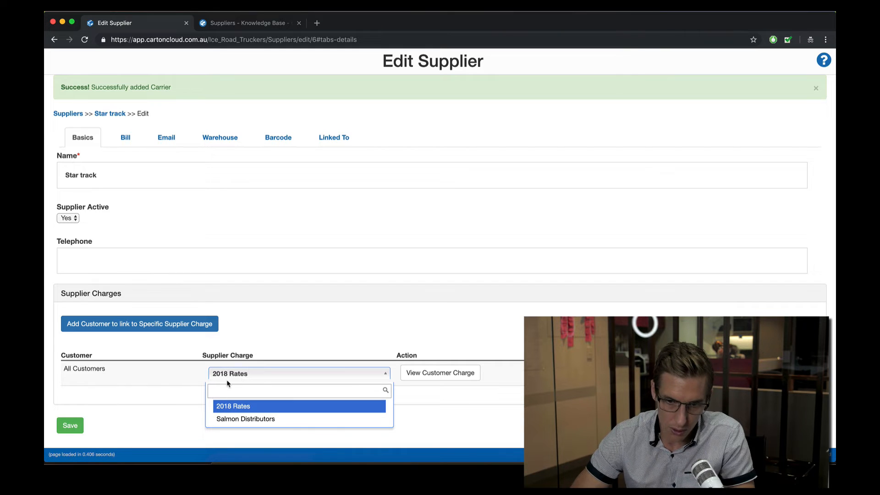
pyautogui.click(301, 307)
pyautogui.scroll(2, 242, 353)
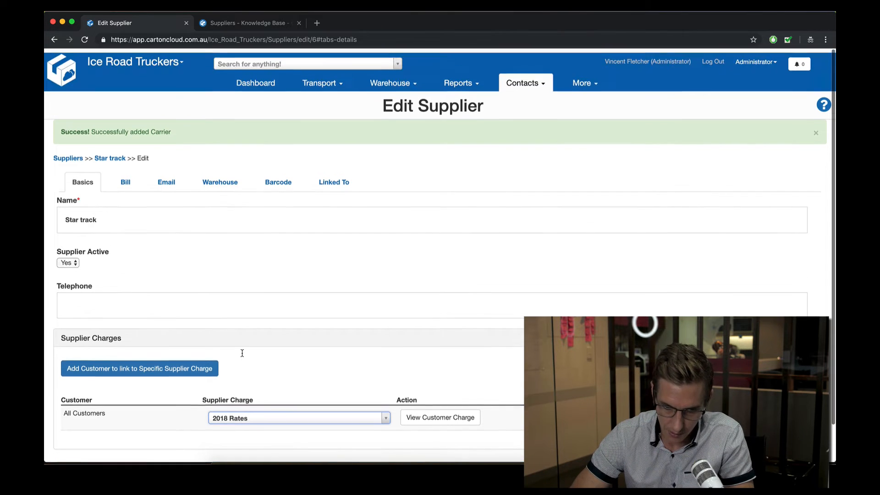
# Step: Create a new customer charge named Star Track, leaving all other charge settings at their defaults
pyautogui.click(585, 79)
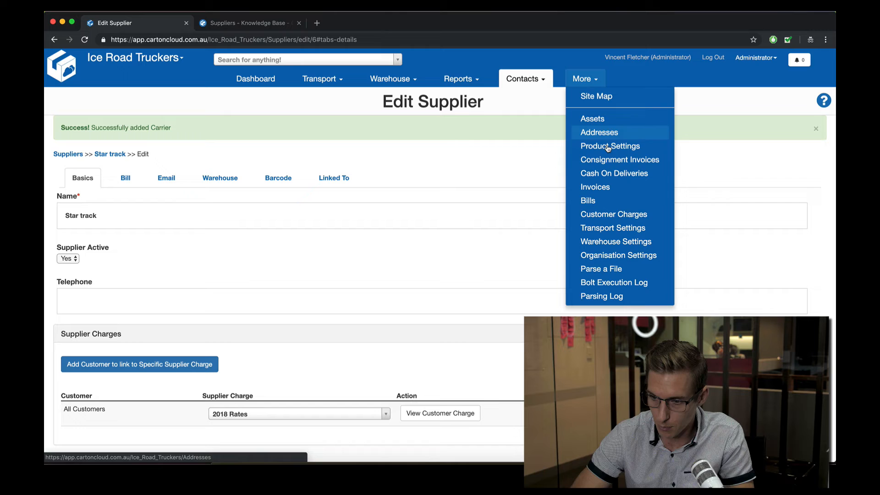
pyautogui.click(607, 220)
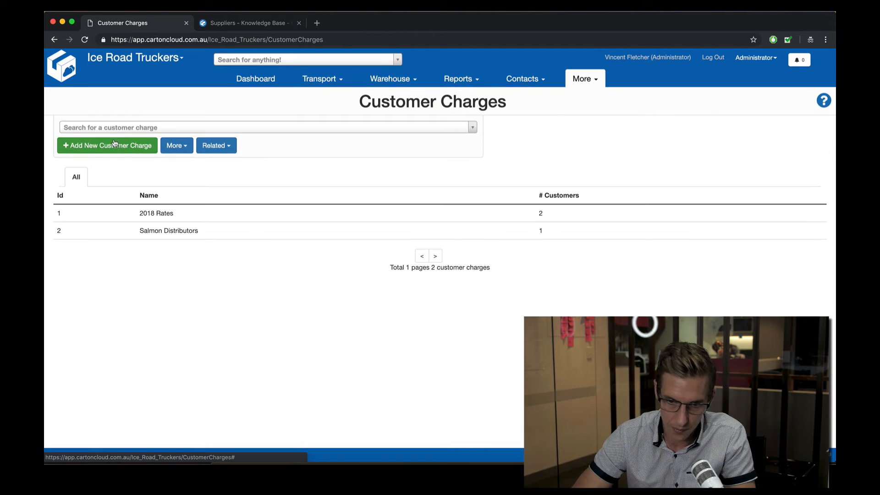
pyautogui.click(101, 147)
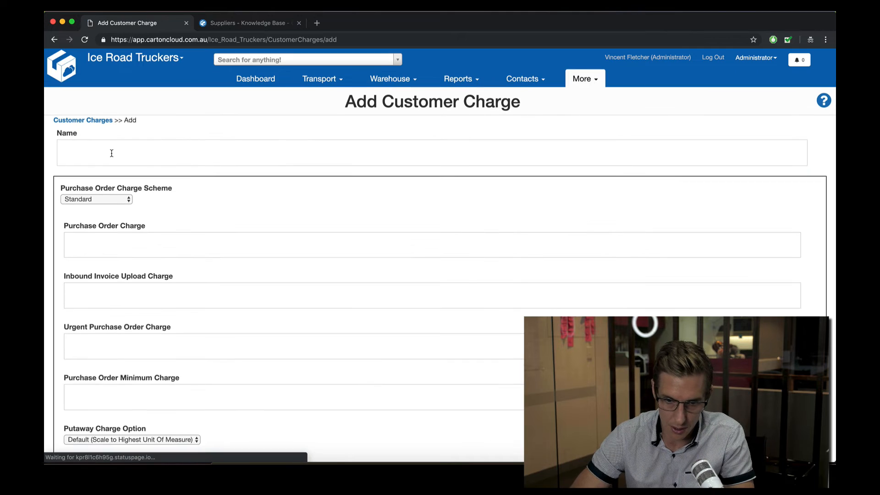
pyautogui.click(112, 153)
pyautogui.write('Star Trak')
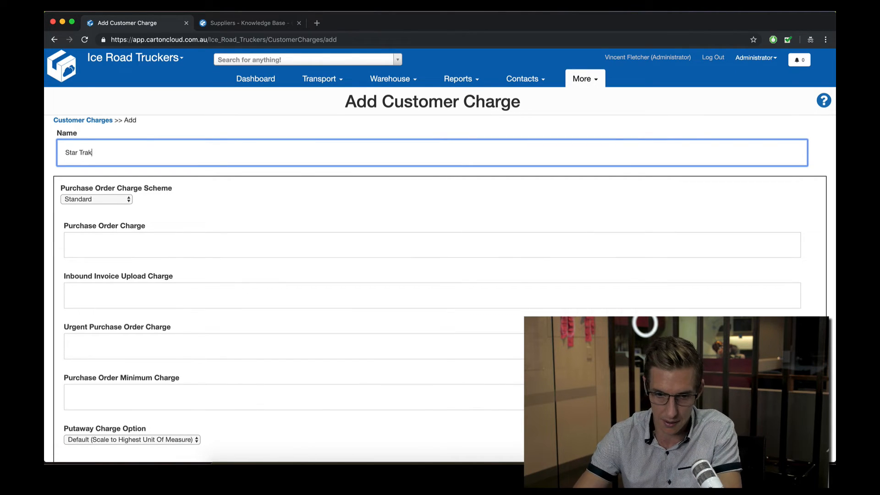
pyautogui.write('k')
pyautogui.scroll(-20, 153, 210)
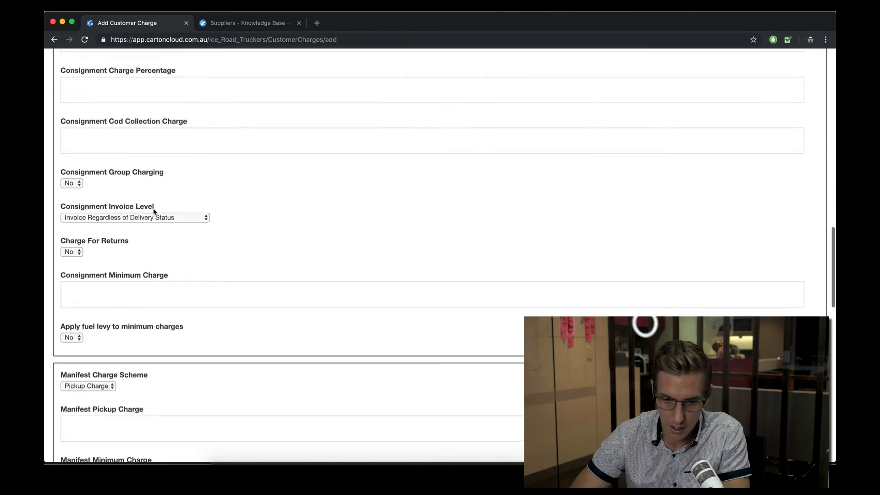
pyautogui.click(71, 430)
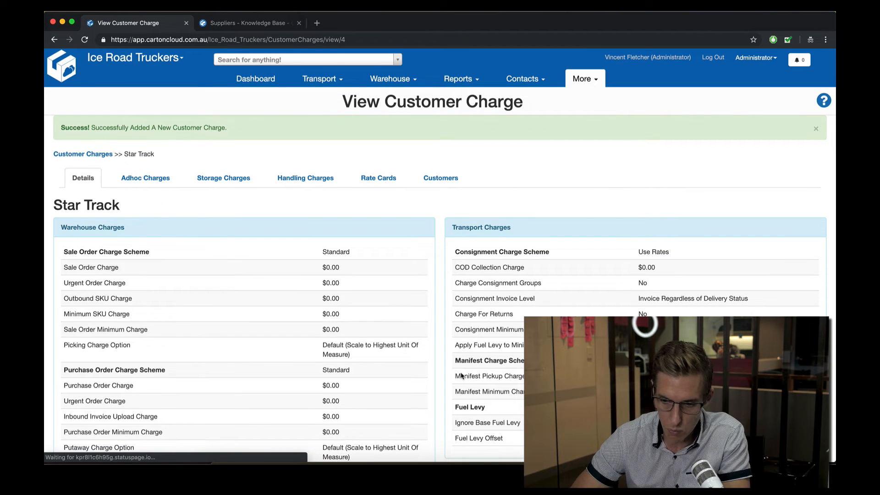
# Step: Add a rate charge named Regional to the Star Track customer charge, with rate type Expense, applied to the Regional rate zone
pyautogui.click(385, 183)
pyautogui.click(115, 206)
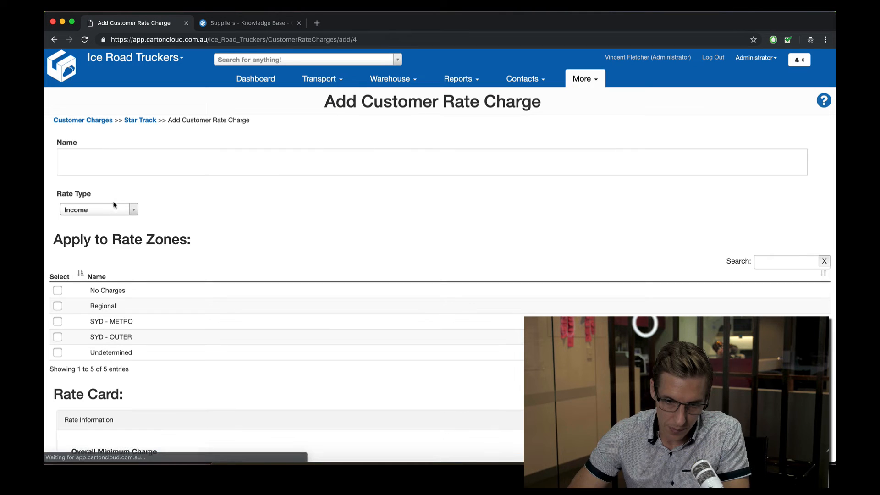
pyautogui.click(115, 208)
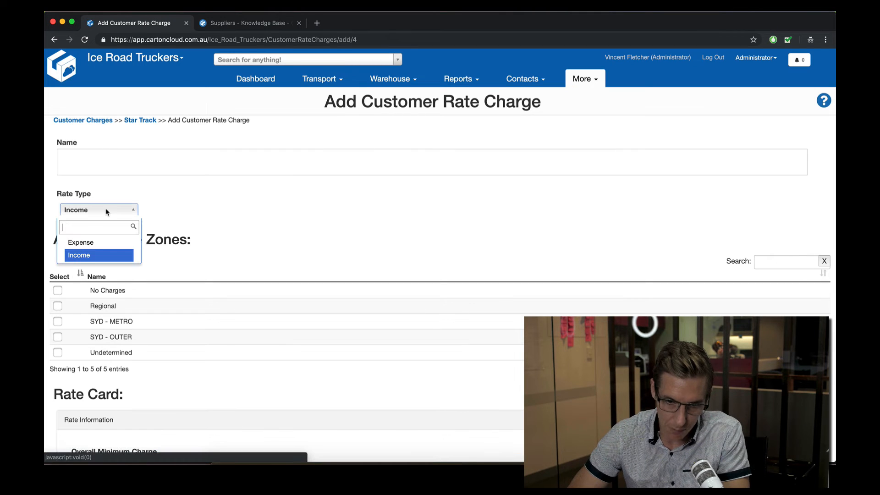
pyautogui.click(94, 243)
pyautogui.click(82, 153)
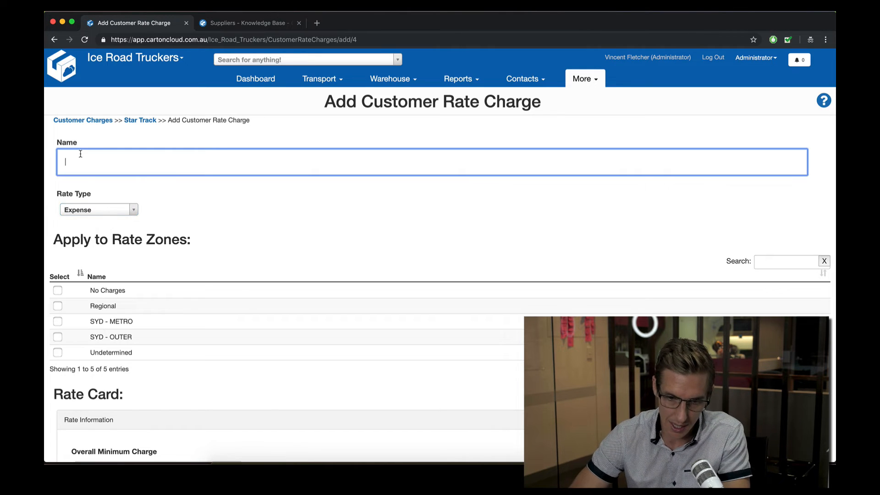
pyautogui.write('Regional')
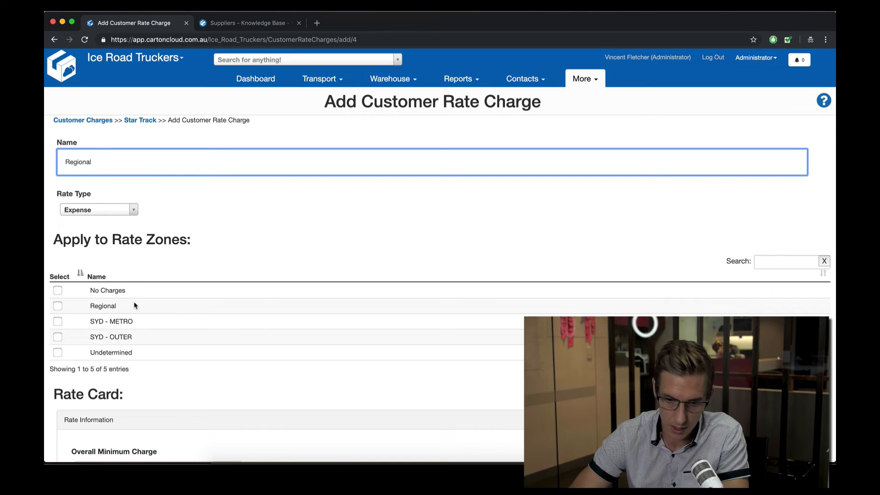
pyautogui.click(58, 306)
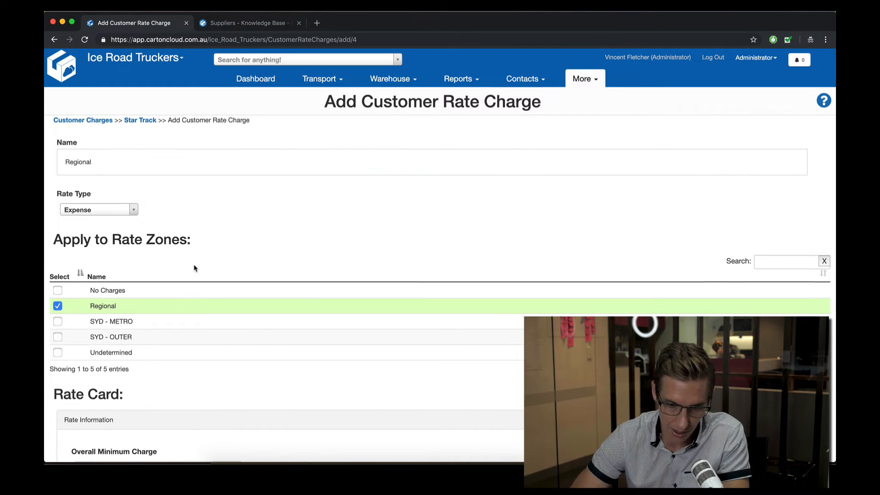
# Step: Set the Regional rate card to $7.50 per carton and $150 per pallet, and add the rate
pyautogui.scroll(-6, 194, 265)
pyautogui.scroll(-4, 194, 265)
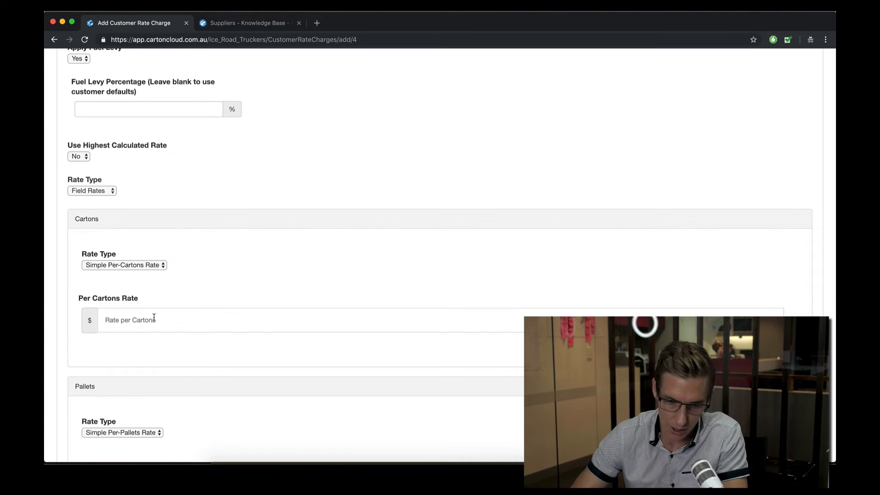
pyautogui.click(142, 324)
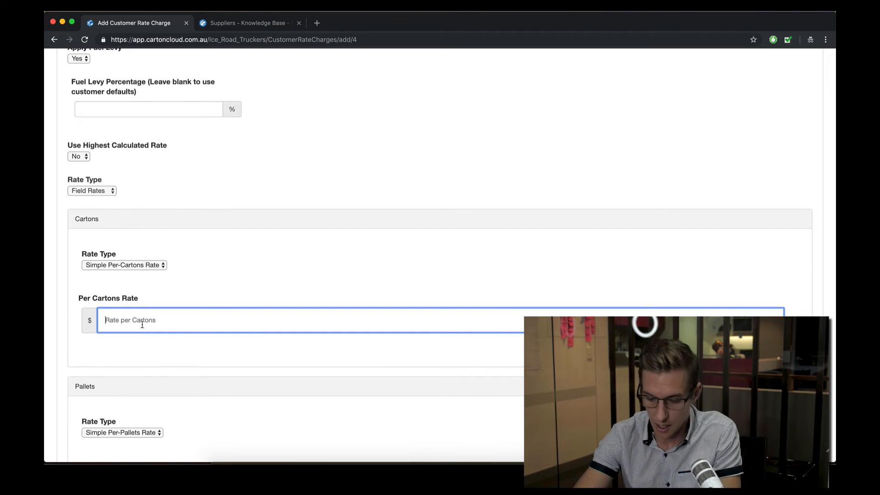
pyautogui.write('7.50')
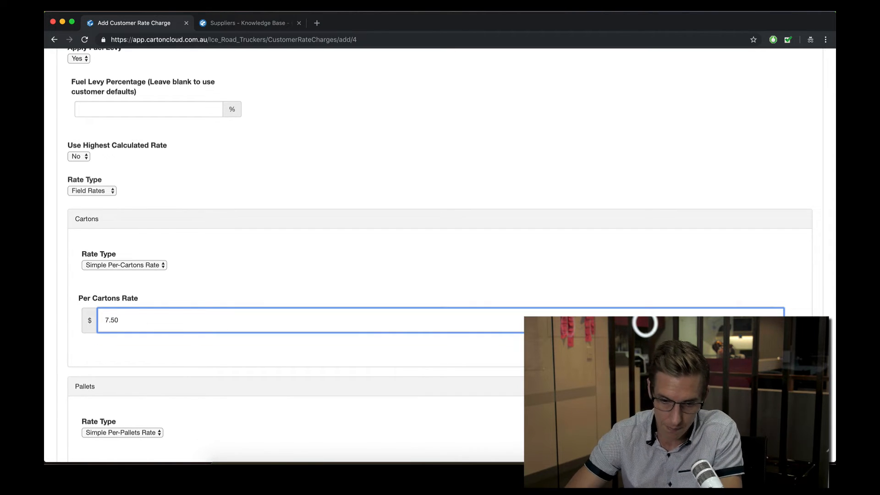
pyautogui.scroll(-3, 229, 303)
pyautogui.click(123, 400)
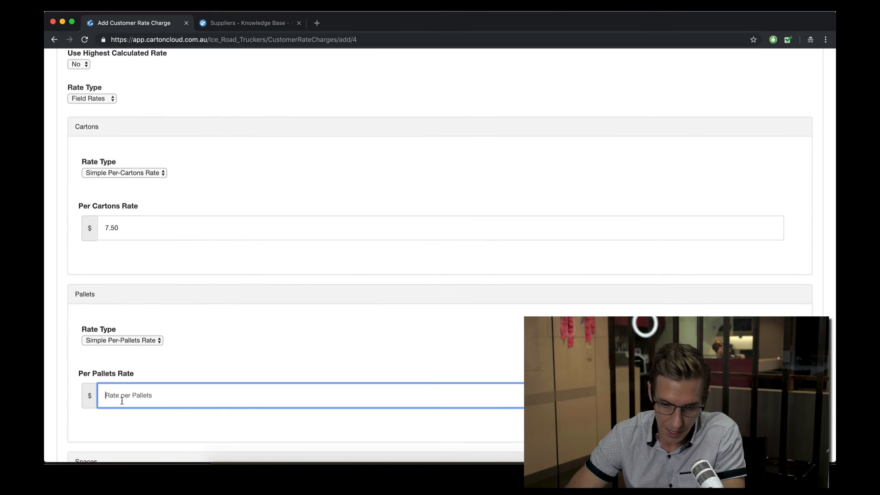
pyautogui.scroll(-1, 199, 394)
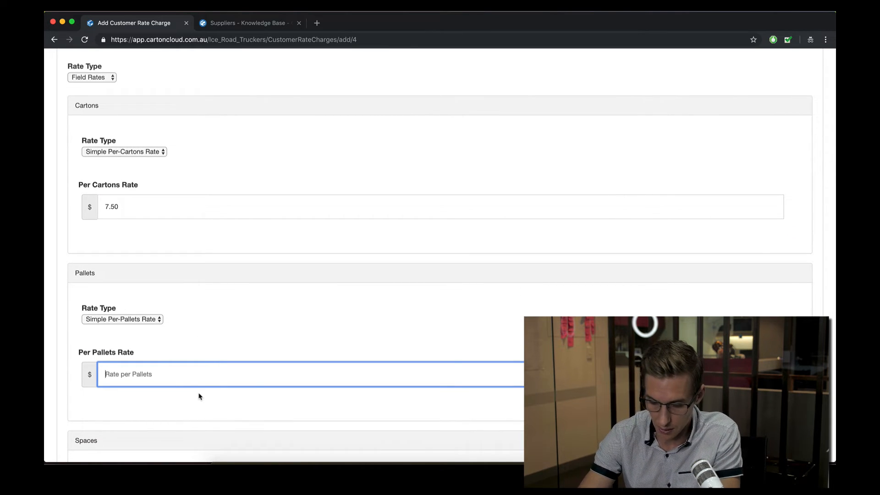
pyautogui.write('150')
pyautogui.scroll(-10, 238, 329)
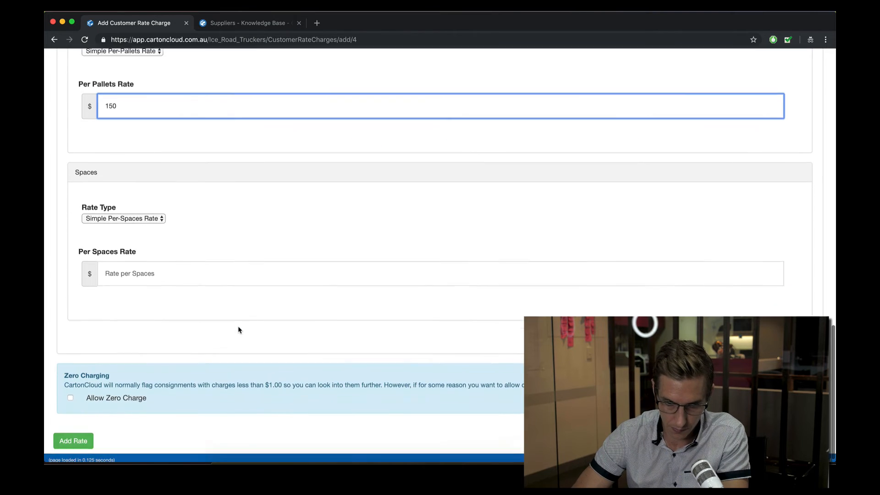
pyautogui.click(74, 436)
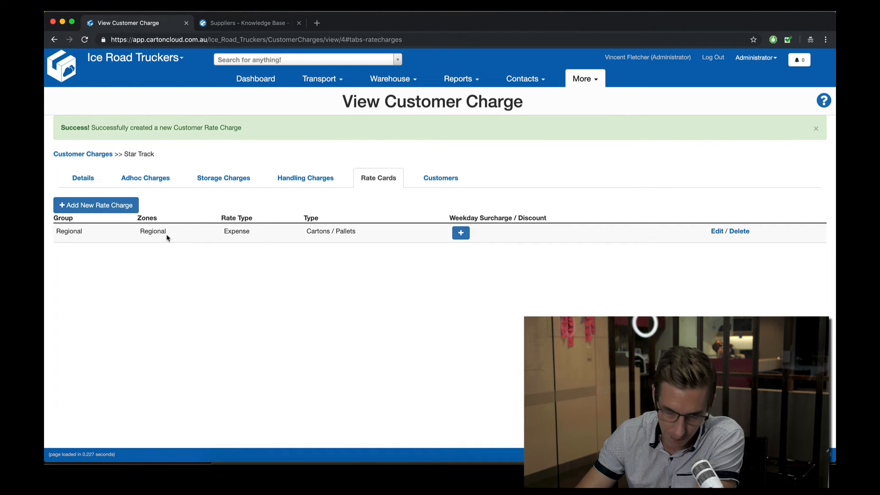
# Step: Open the Star Track Couriers consignment and review its supplier, addresses and income and expense charge details
pyautogui.click(320, 79)
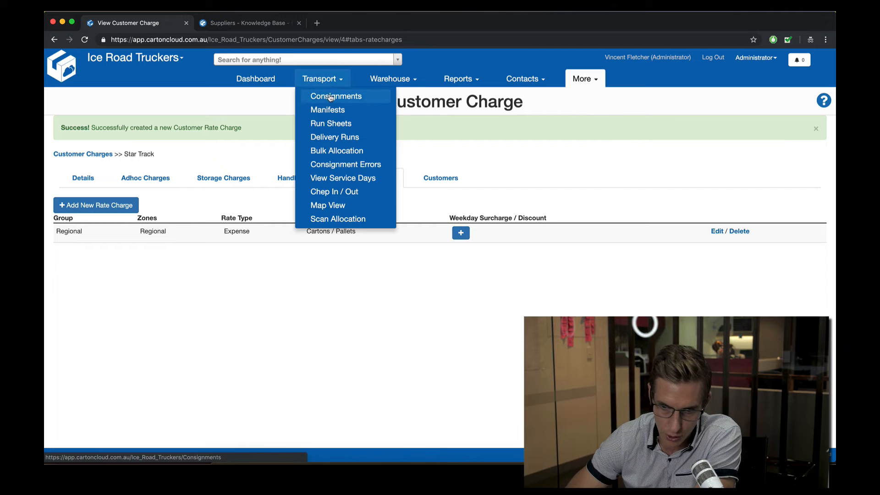
pyautogui.click(330, 97)
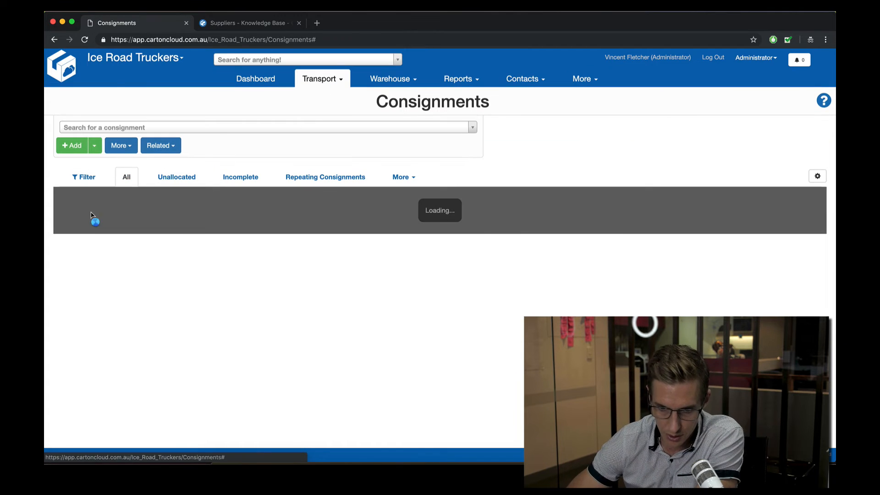
pyautogui.scroll(-1, 216, 262)
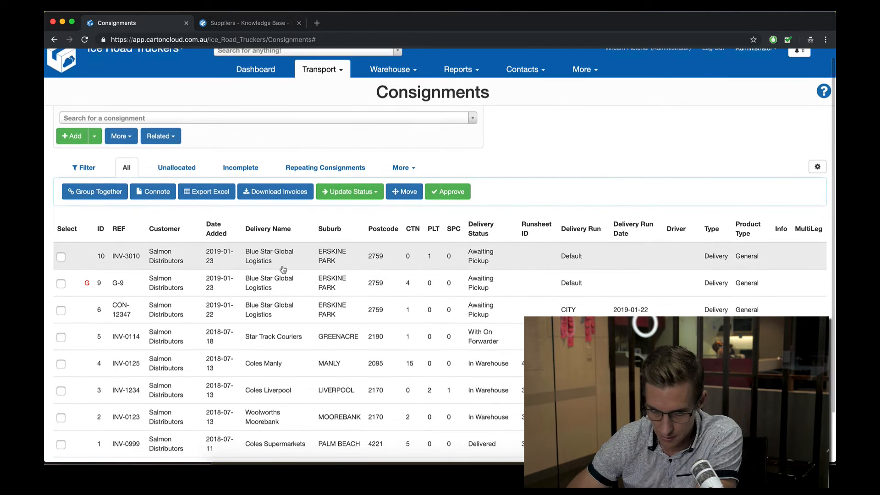
pyautogui.click(248, 345)
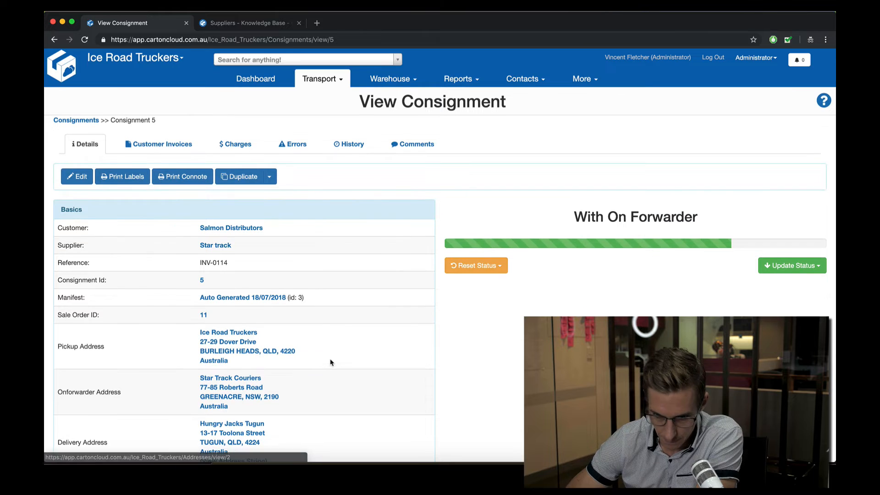
pyautogui.scroll(-2, 330, 359)
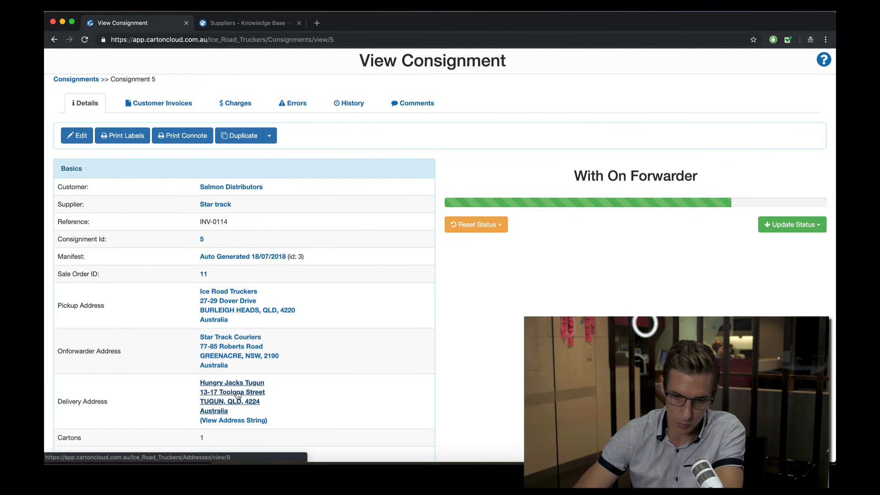
pyautogui.scroll(-1, 231, 359)
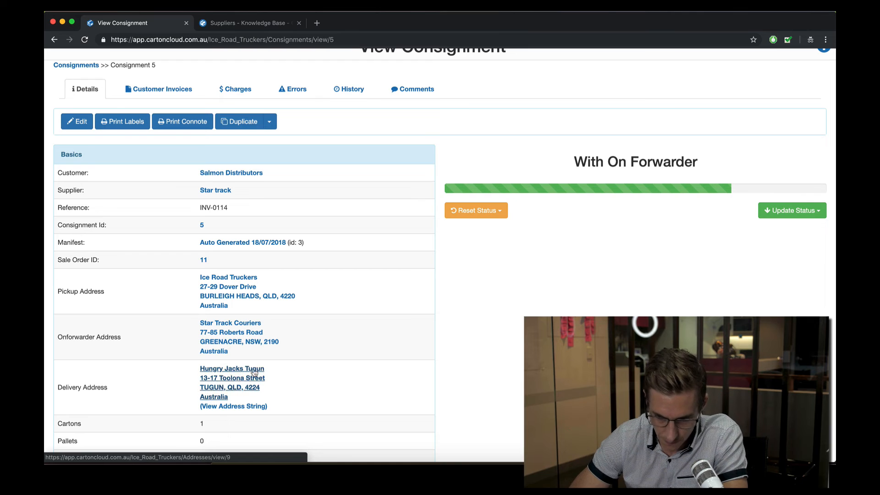
pyautogui.scroll(1, 314, 320)
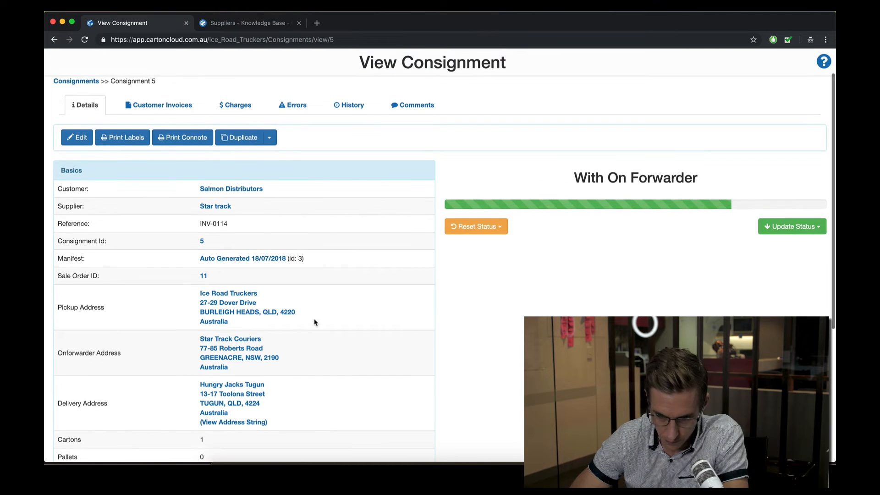
pyautogui.click(236, 107)
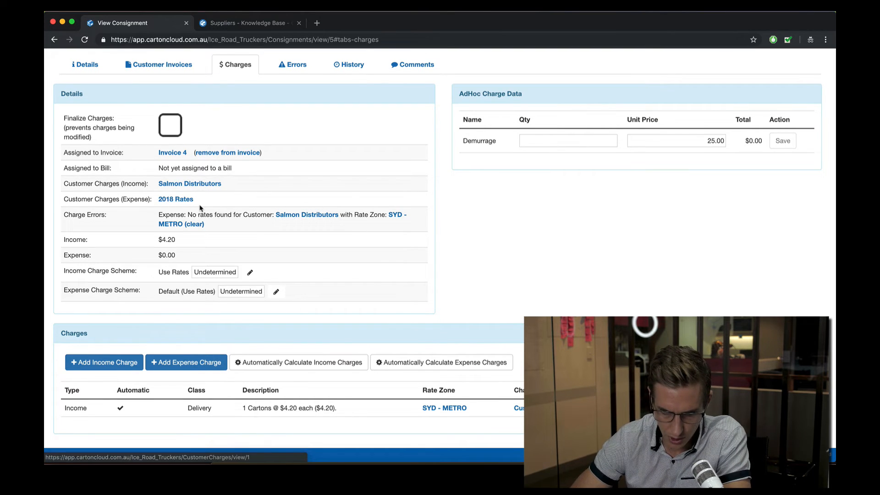
pyautogui.scroll(2, 201, 208)
pyautogui.scroll(3, 200, 209)
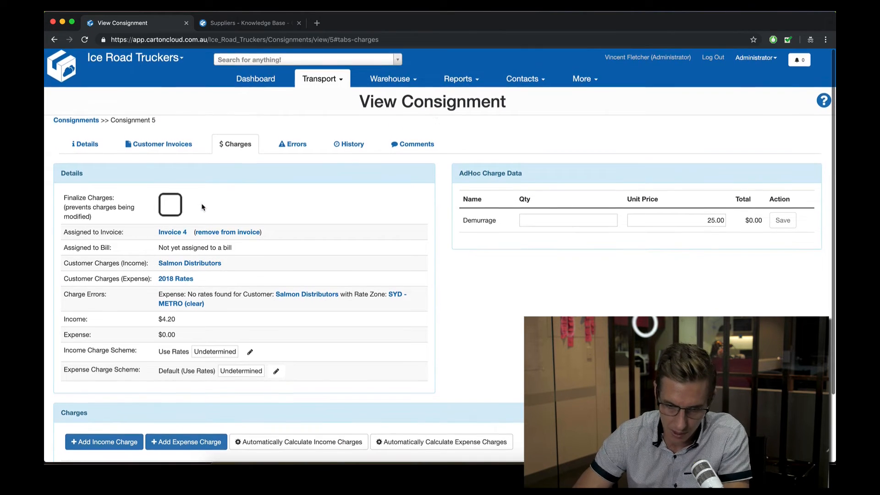
# Step: Edit the Star track supplier, set its All Customers supplier charge to Star Track, and save it
pyautogui.click(532, 81)
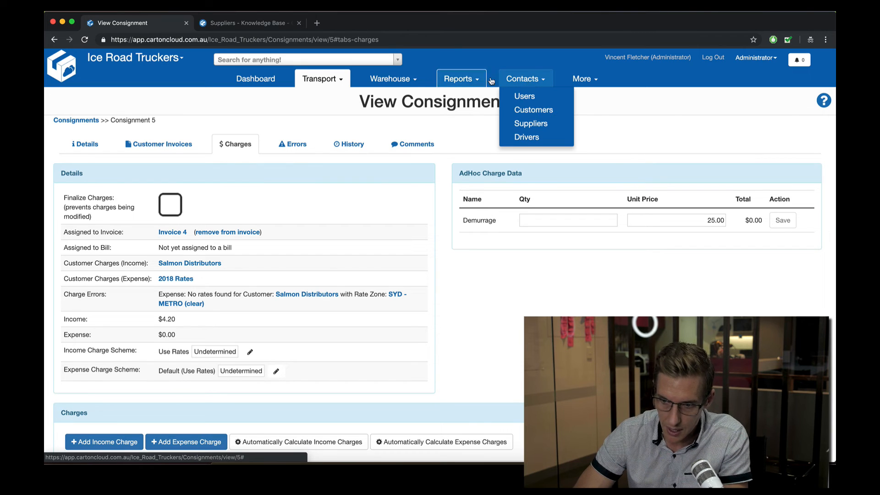
pyautogui.click(539, 124)
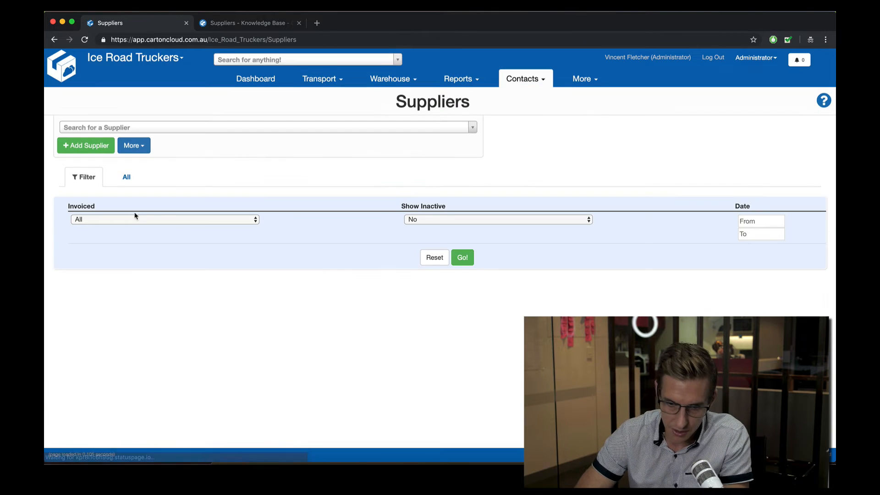
pyautogui.click(126, 182)
pyautogui.click(149, 216)
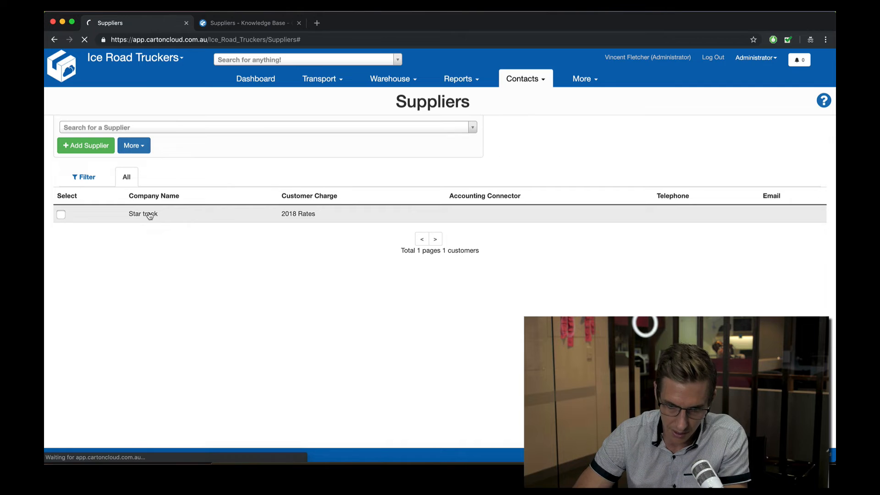
pyautogui.click(80, 284)
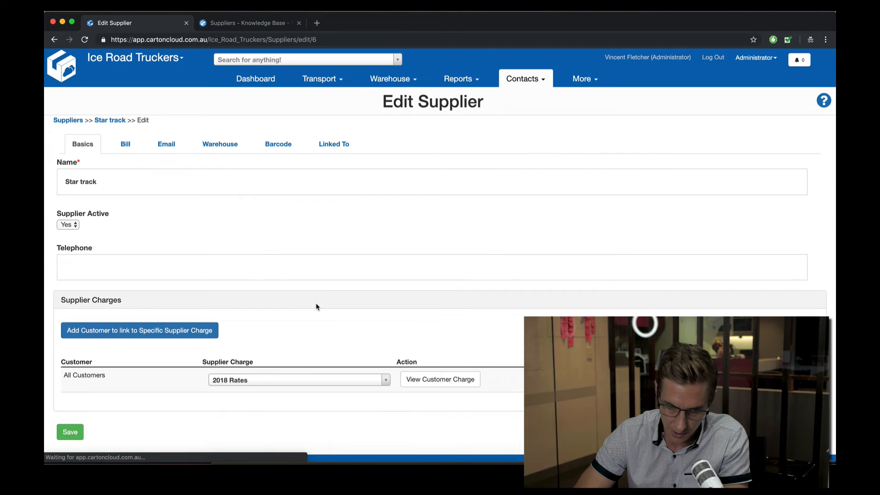
pyautogui.scroll(-1, 293, 321)
pyautogui.click(242, 373)
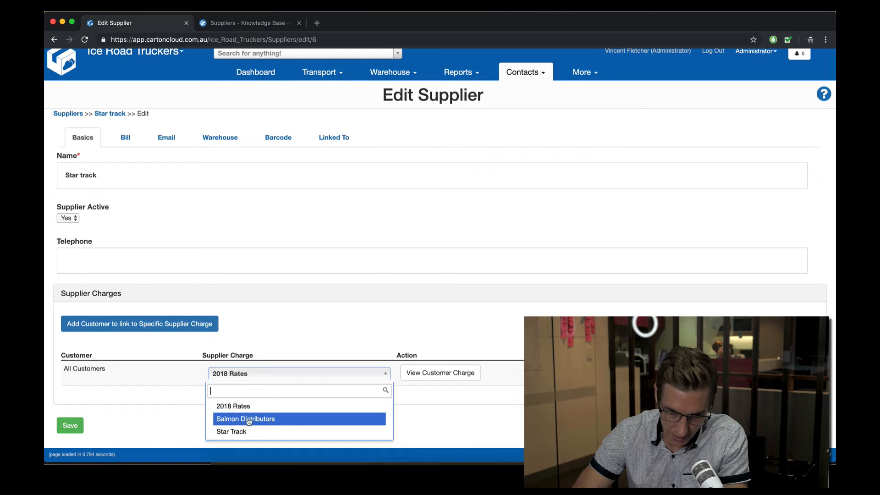
pyautogui.click(234, 436)
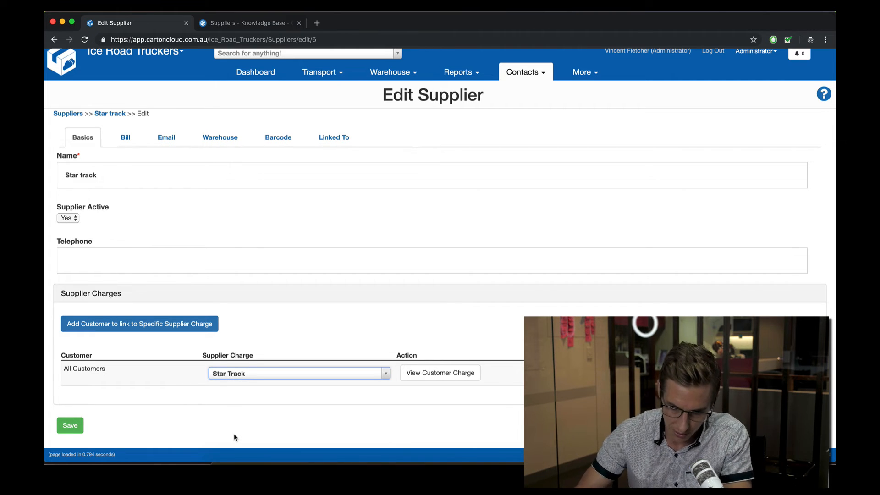
pyautogui.click(70, 426)
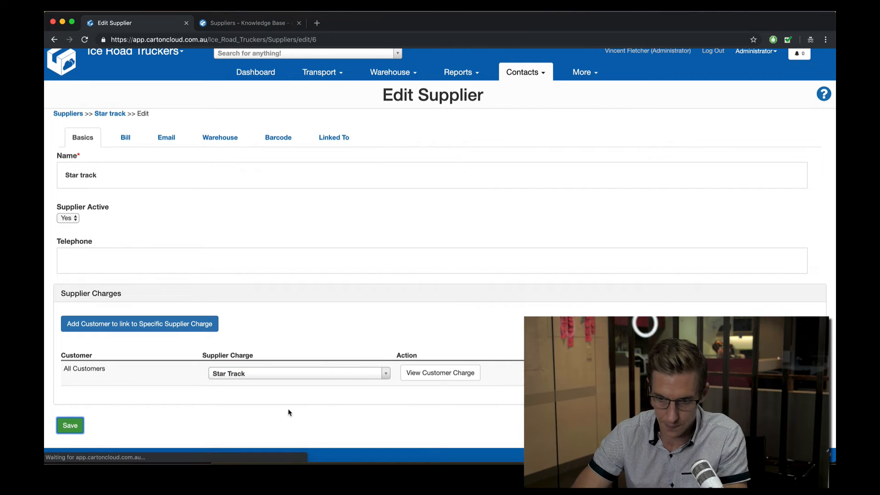
# Step: Reopen the Star Track Couriers consignment's charges and check which customer charge its expenses use
pyautogui.click(338, 79)
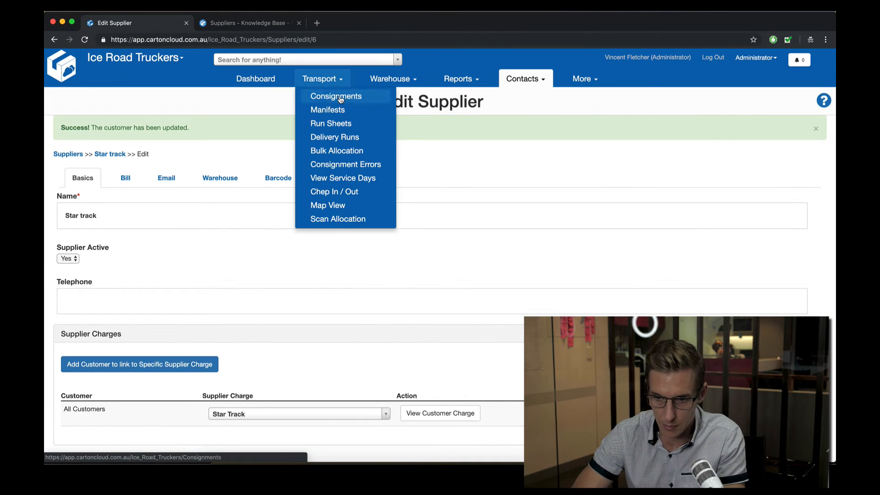
pyautogui.click(340, 100)
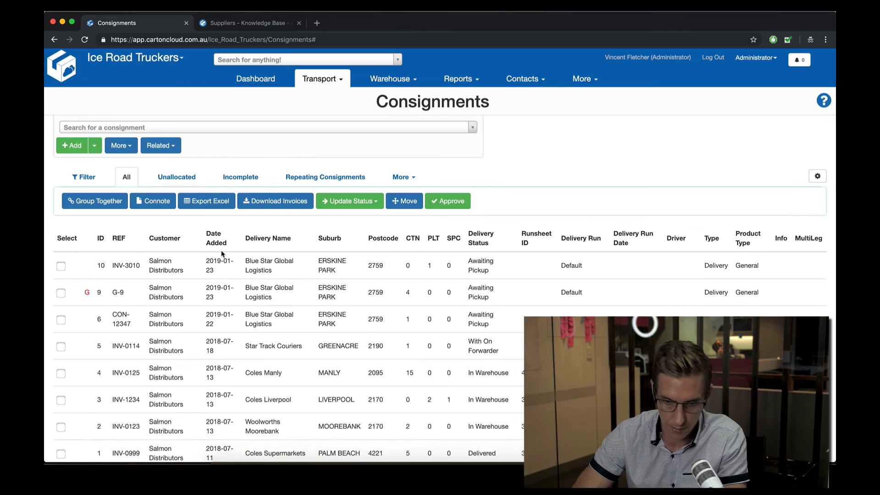
pyautogui.click(187, 350)
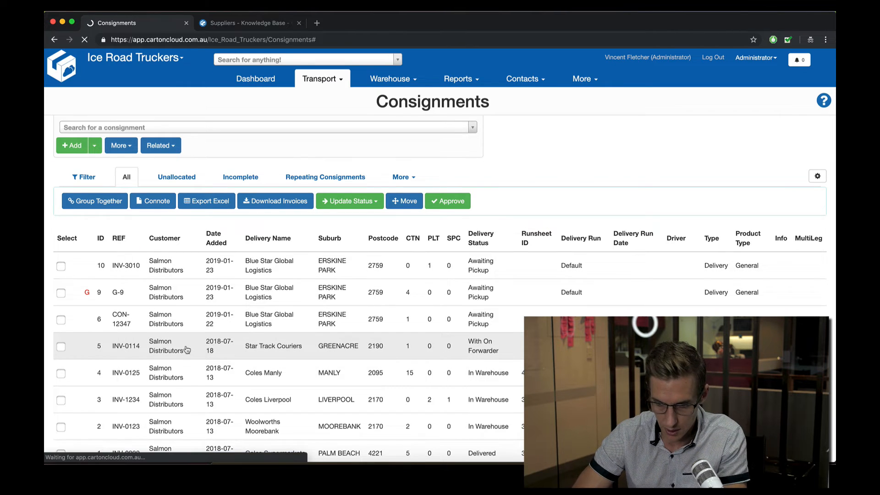
pyautogui.click(238, 144)
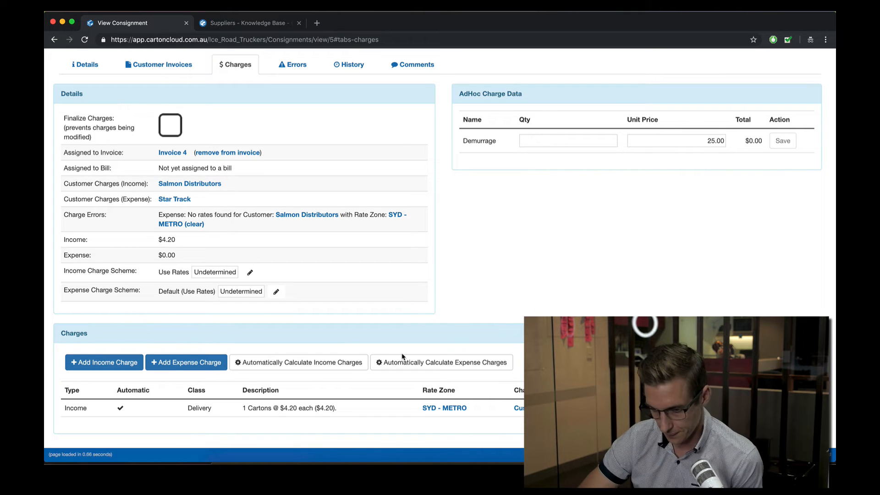
# Step: Automatically calculate the consignment's income charges and examine the charge error description without saving
pyautogui.click(293, 365)
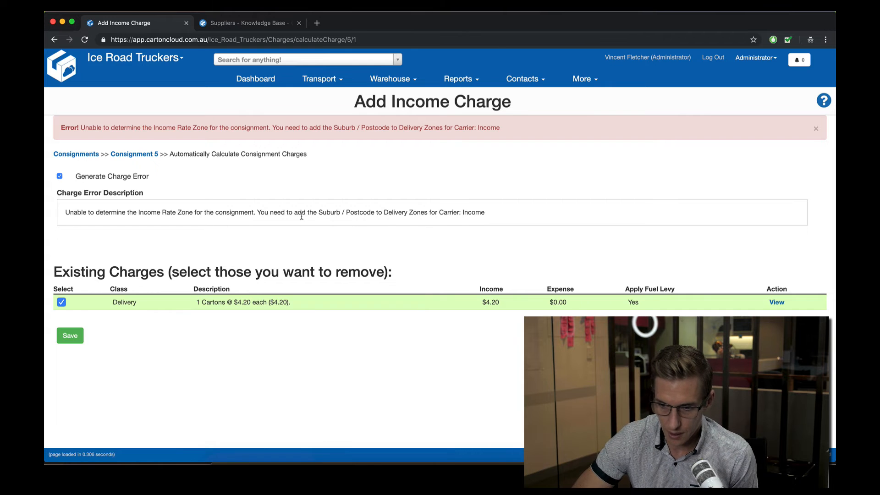
pyautogui.click(185, 212)
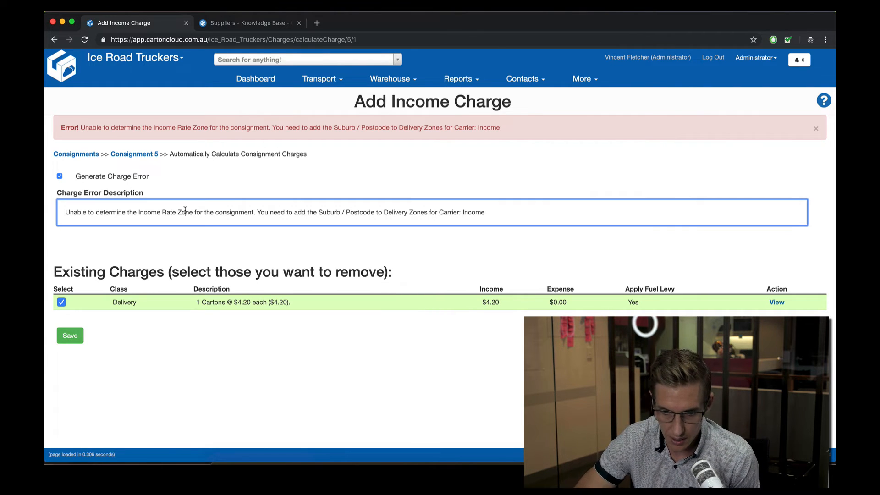
pyautogui.click(194, 235)
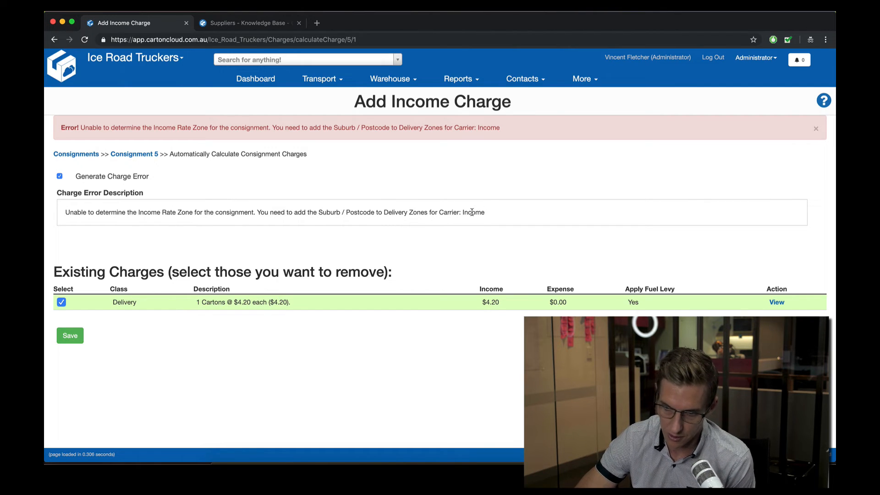
# Step: Return to the consignment without saving the charge error and review its pickup, onforwarder and delivery addresses
pyautogui.click(55, 39)
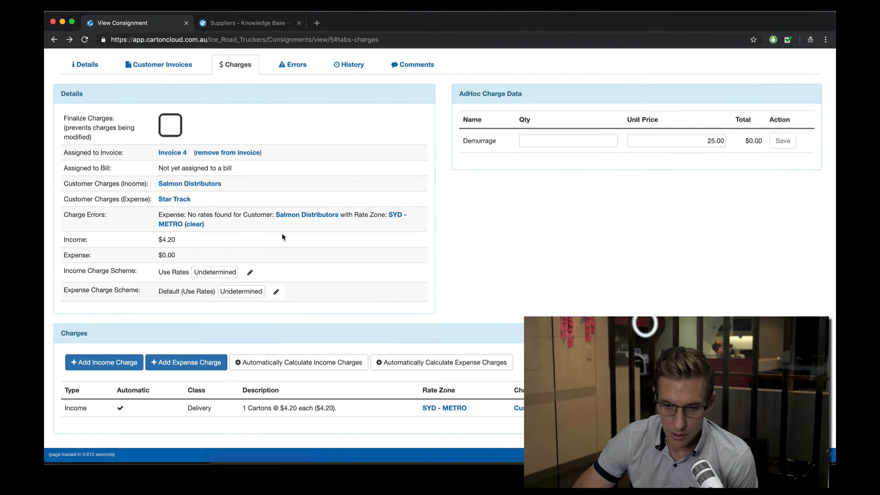
pyautogui.click(86, 64)
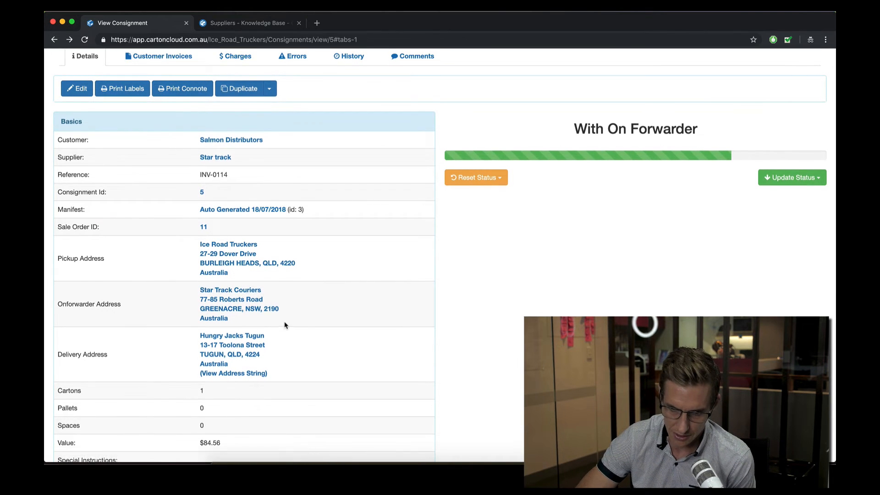
pyautogui.scroll(-4, 283, 324)
pyautogui.scroll(3, 284, 325)
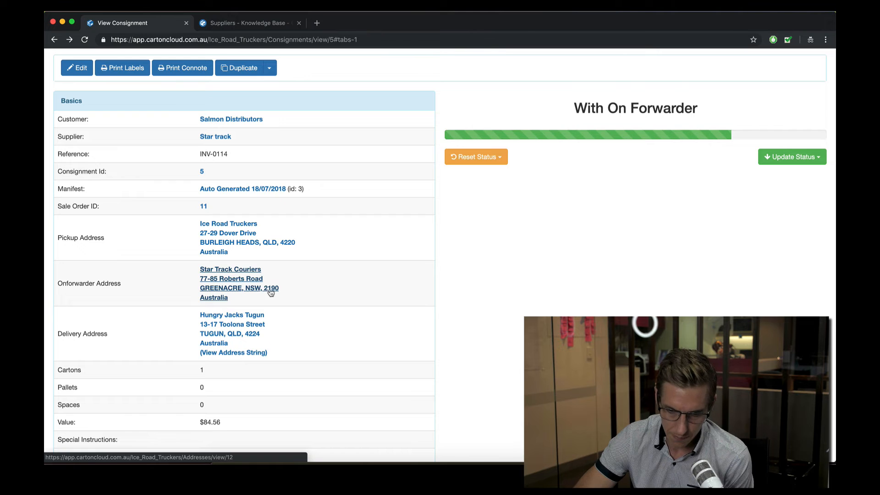
pyautogui.scroll(1, 282, 292)
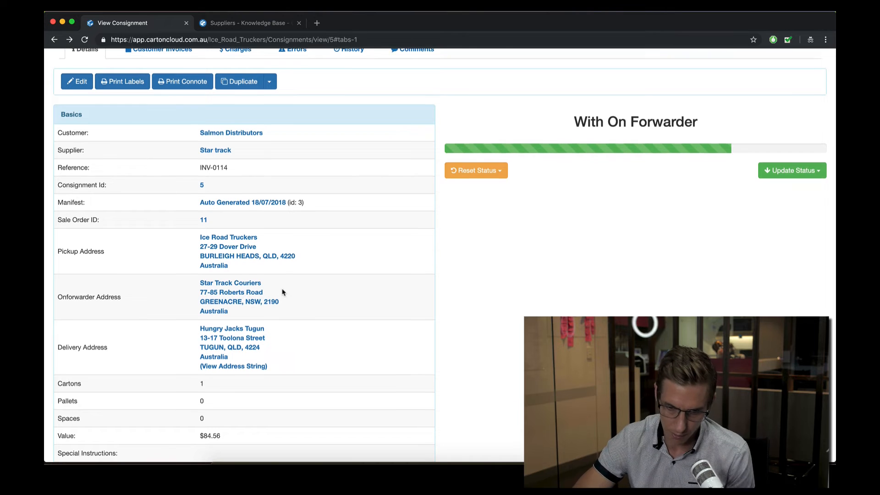
pyautogui.scroll(5, 282, 292)
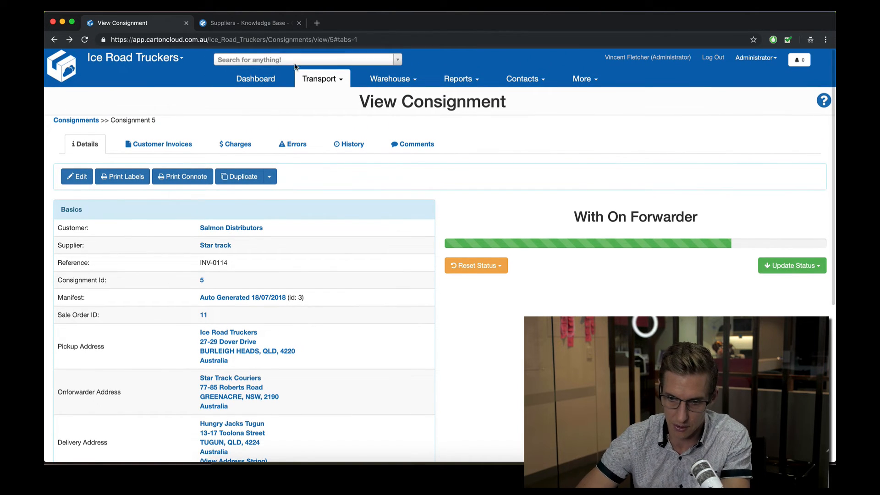
# Step: Search everything for "DeliveryZone Greenacre" and open the 2190 Greenacre NSW delivery zone for editing
pyautogui.click(254, 60)
pyautogui.write('Delivery Zon')
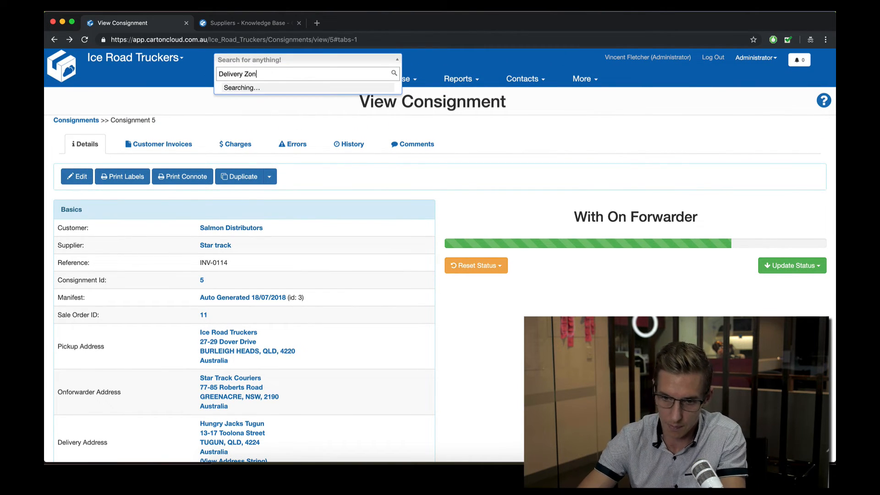
pyautogui.write('e Greenacre')
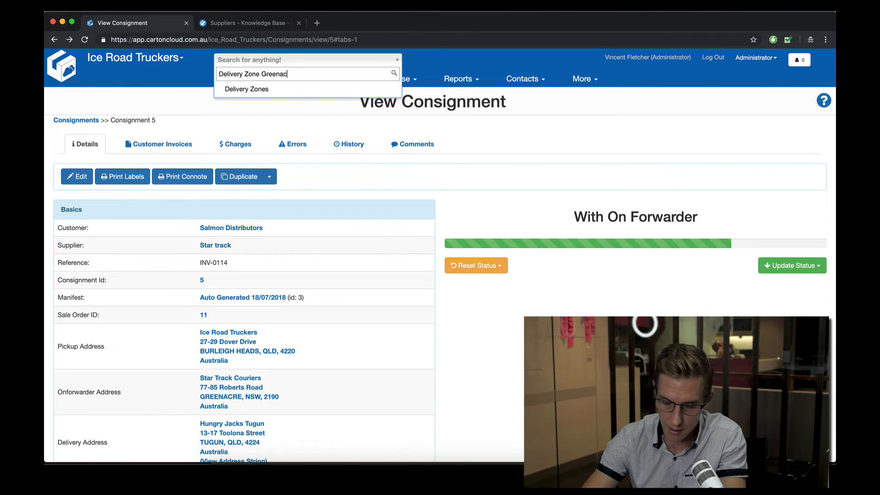
pyautogui.click(244, 73)
pyautogui.press('BackSpace')
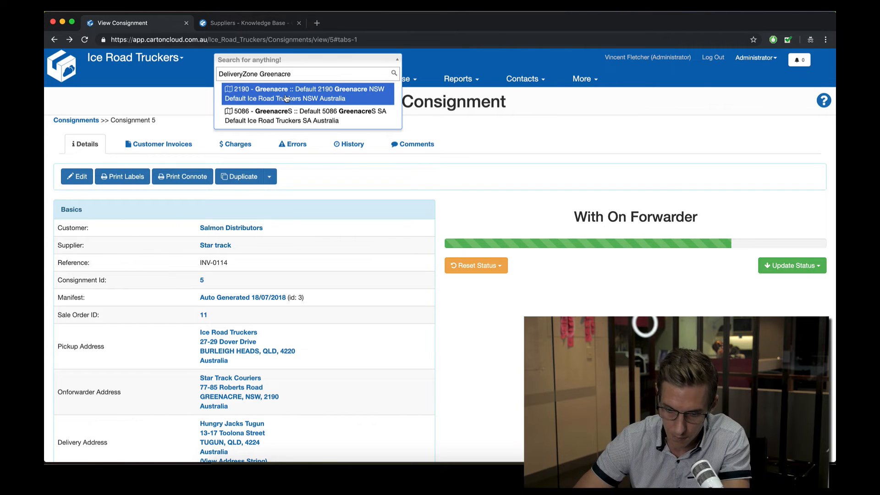
pyautogui.doubleClick(257, 74)
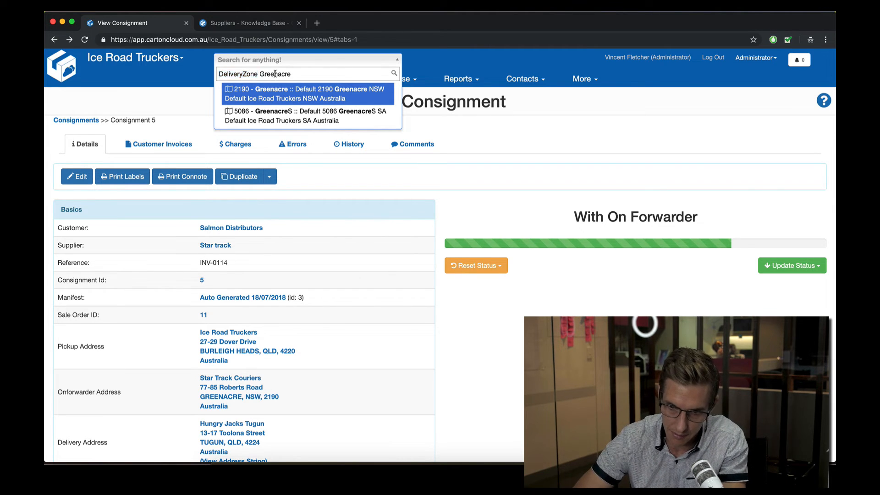
pyautogui.doubleClick(275, 73)
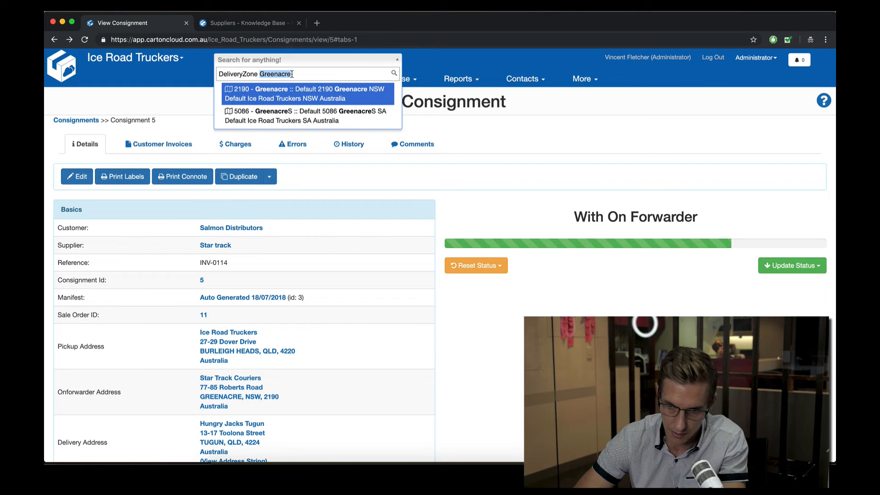
pyautogui.click(256, 74)
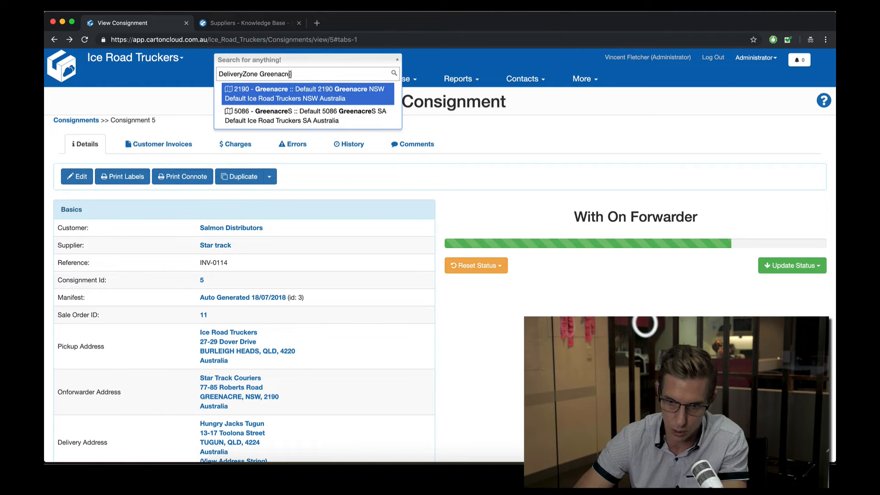
pyautogui.moveTo(290, 74); pyautogui.dragTo(203, 64)
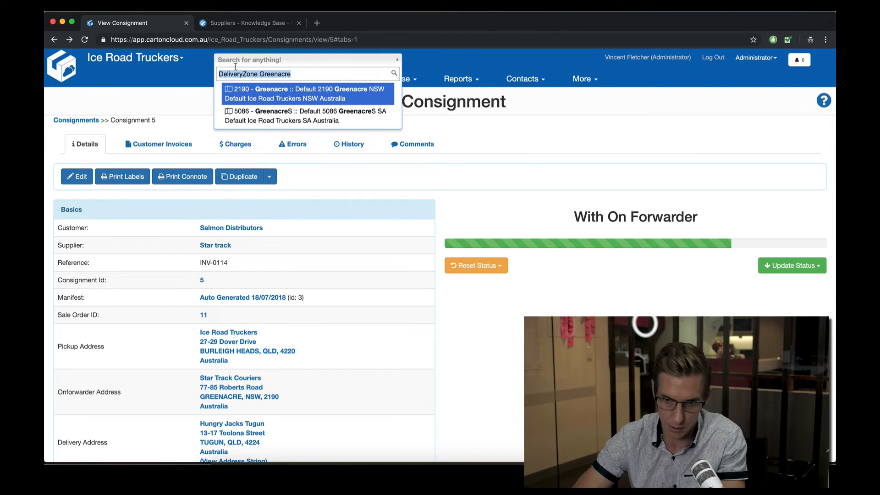
pyautogui.click(272, 95)
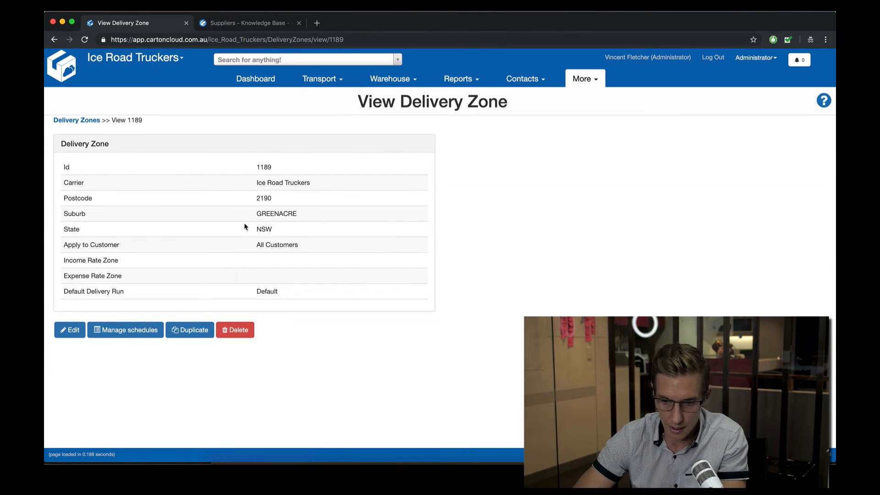
pyautogui.click(71, 331)
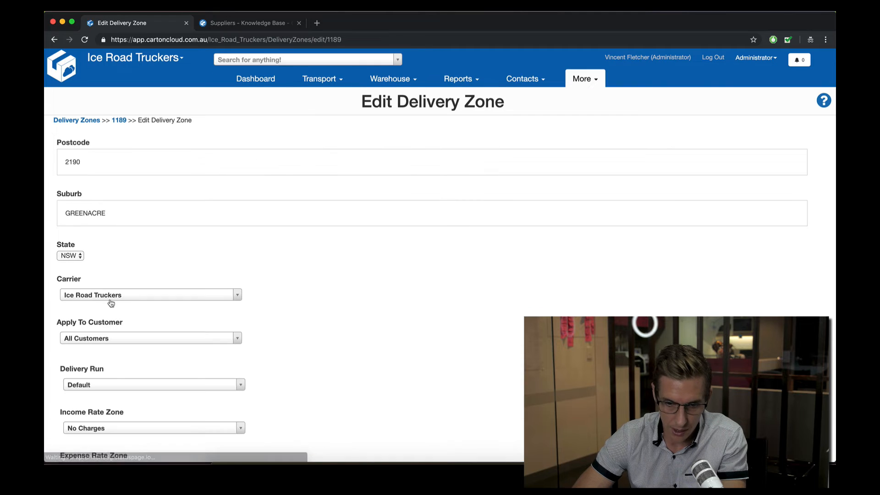
# Step: Set the Greenacre zone's income and expense rate zones to SYD - METRO under the Ice Road Truckers carrier
pyautogui.scroll(-3, 170, 318)
pyautogui.click(114, 341)
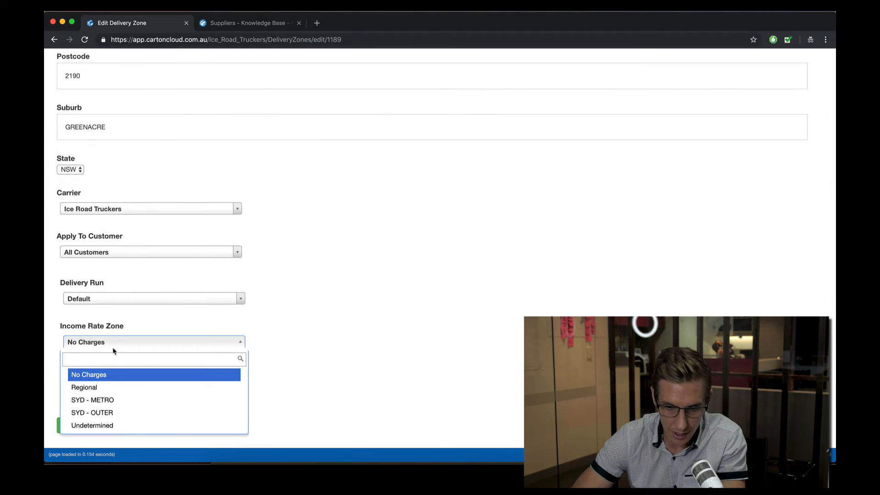
pyautogui.click(115, 402)
pyautogui.click(106, 387)
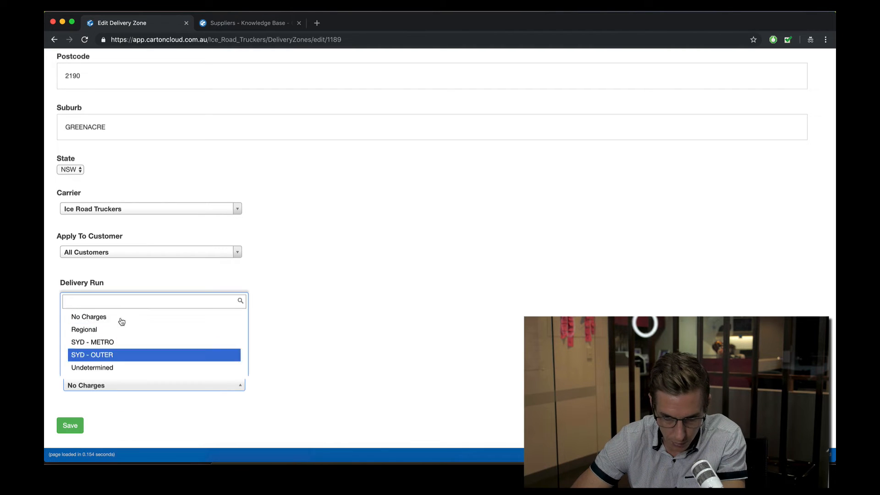
pyautogui.click(103, 348)
# Step: Assign the Greenacre zone to carrier Bluestar, set its income and expense rate zones to SYD - METRO, and save it
pyautogui.scroll(2, 121, 244)
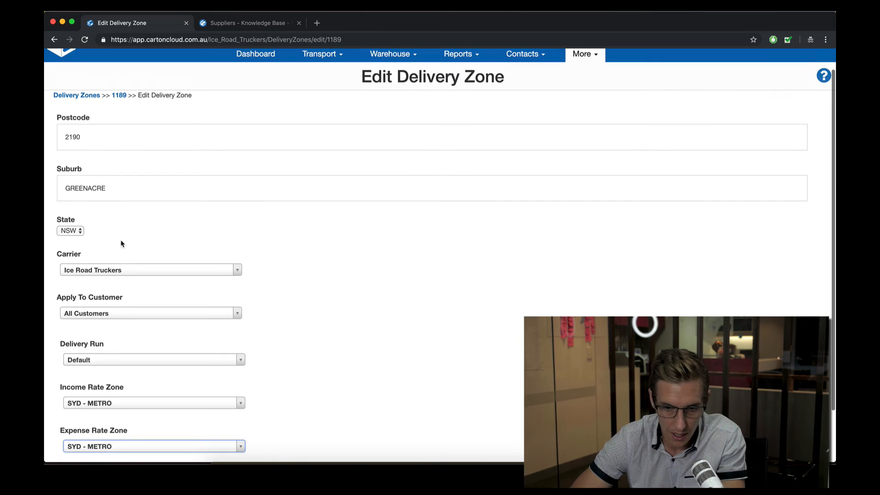
pyautogui.click(103, 271)
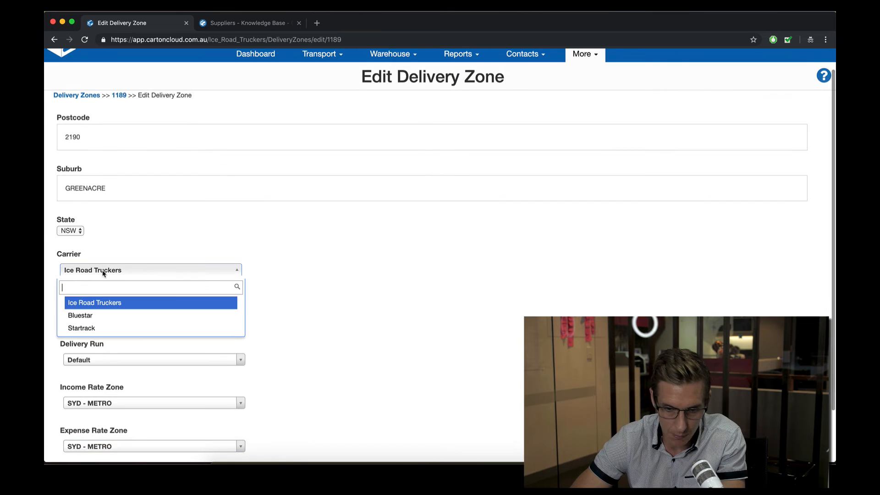
pyautogui.click(91, 316)
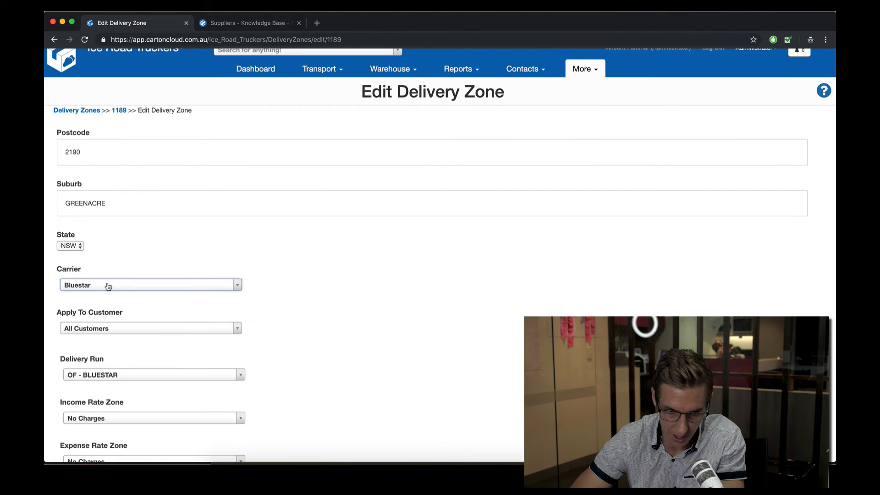
pyautogui.scroll(-2, 137, 306)
pyautogui.click(105, 343)
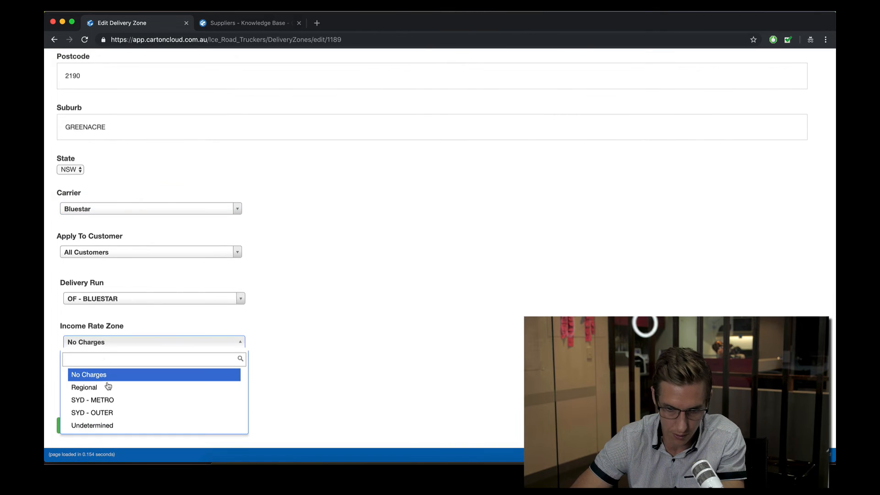
pyautogui.click(110, 401)
pyautogui.click(105, 387)
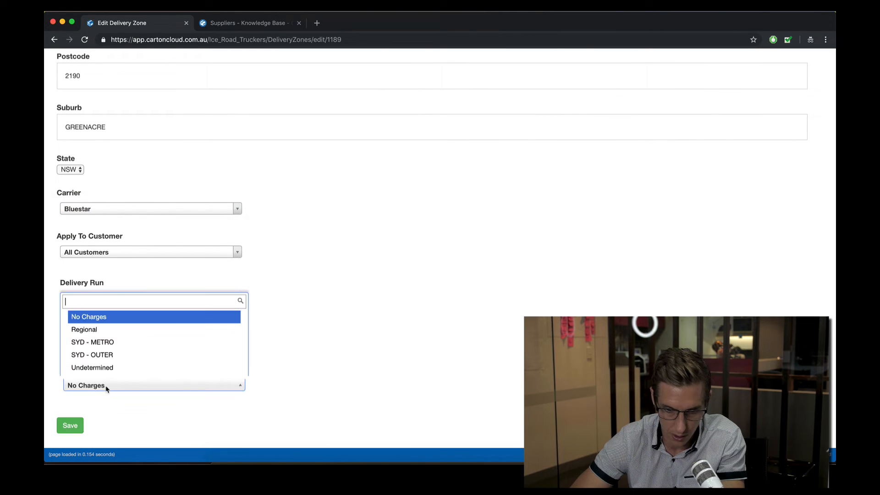
pyautogui.click(114, 341)
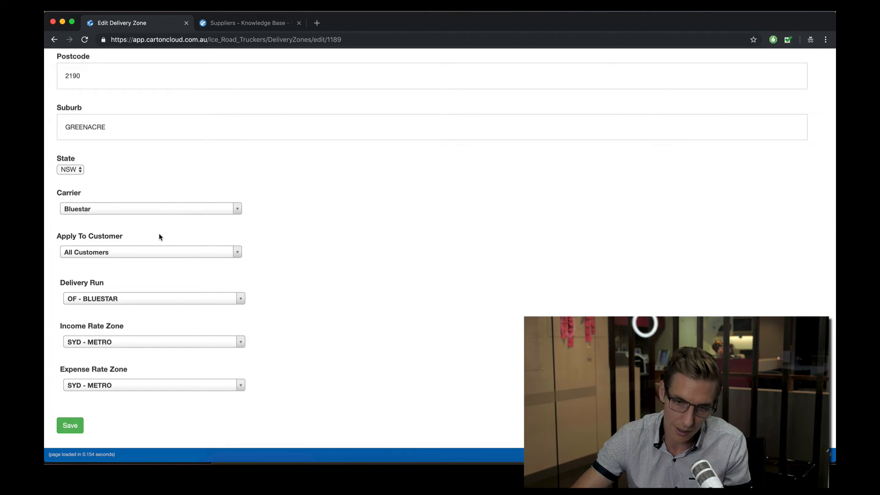
pyautogui.scroll(2, 152, 157)
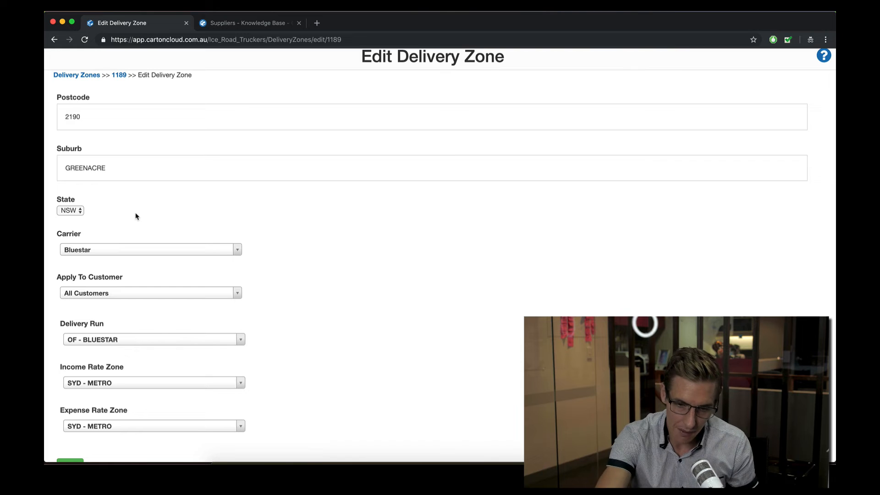
pyautogui.scroll(-1, 136, 216)
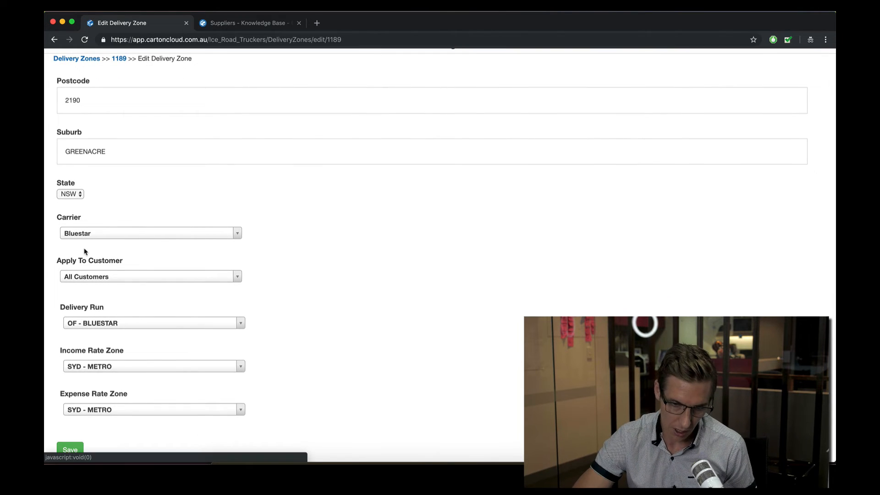
pyautogui.scroll(-1, 83, 253)
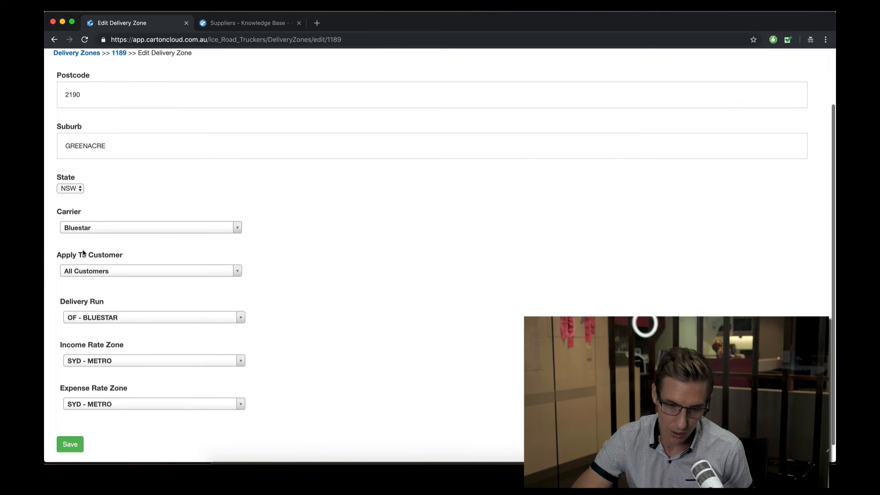
pyautogui.click(74, 445)
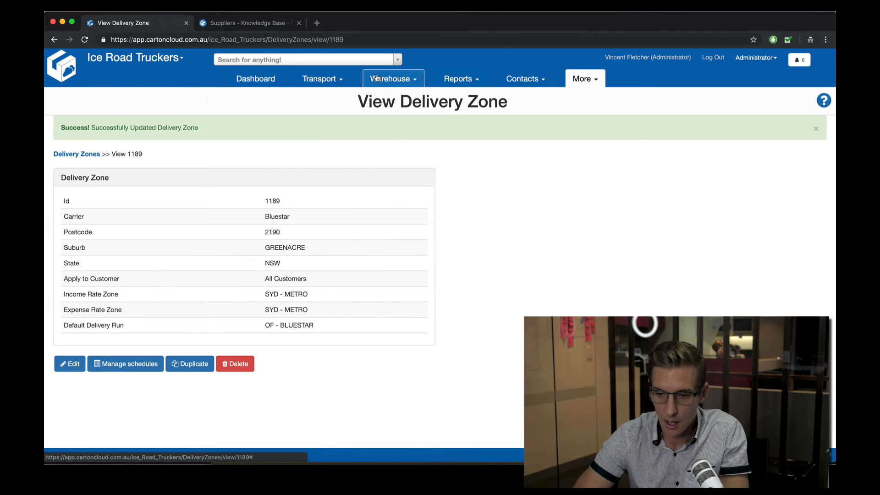
# Step: Reopen the Star Track Couriers consignment's charges, automatically calculate its income charges and save them in place of the existing delivery charge
pyautogui.click(321, 79)
pyautogui.click(339, 95)
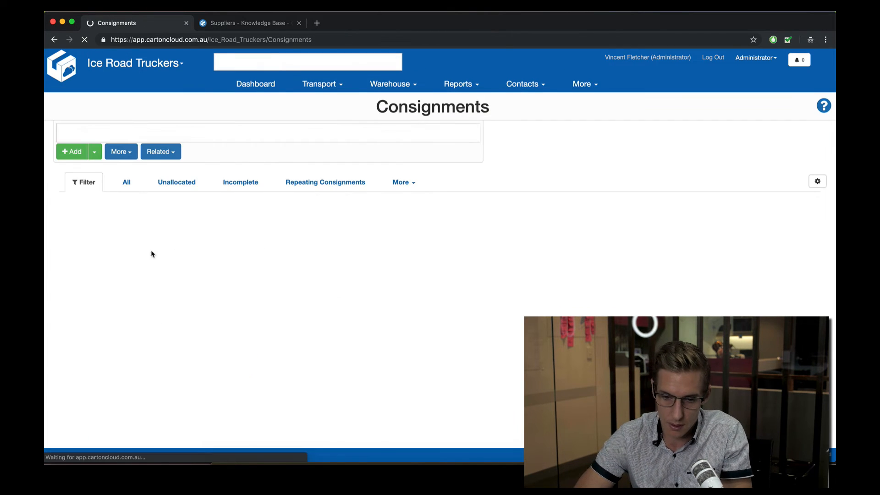
pyautogui.click(262, 344)
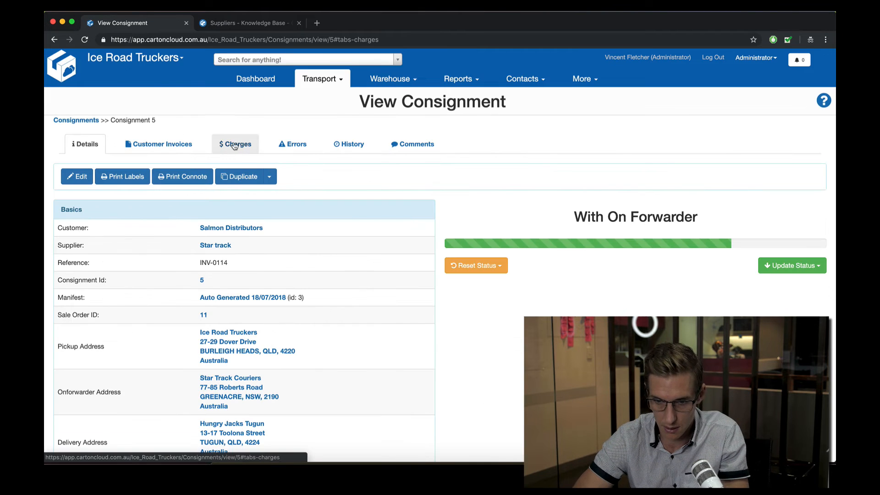
pyautogui.click(236, 145)
pyautogui.click(305, 364)
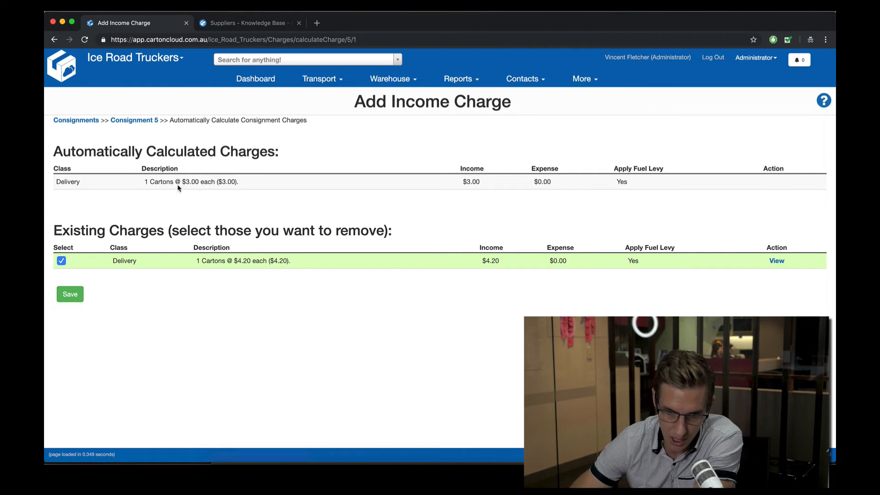
pyautogui.click(70, 294)
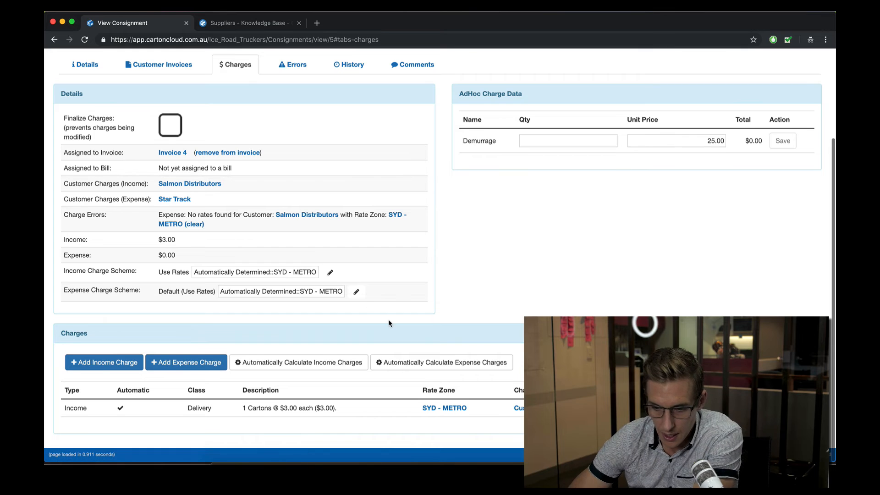
# Step: Automatically calculate the consignment's expense charges and examine the expense charge error
pyautogui.click(449, 368)
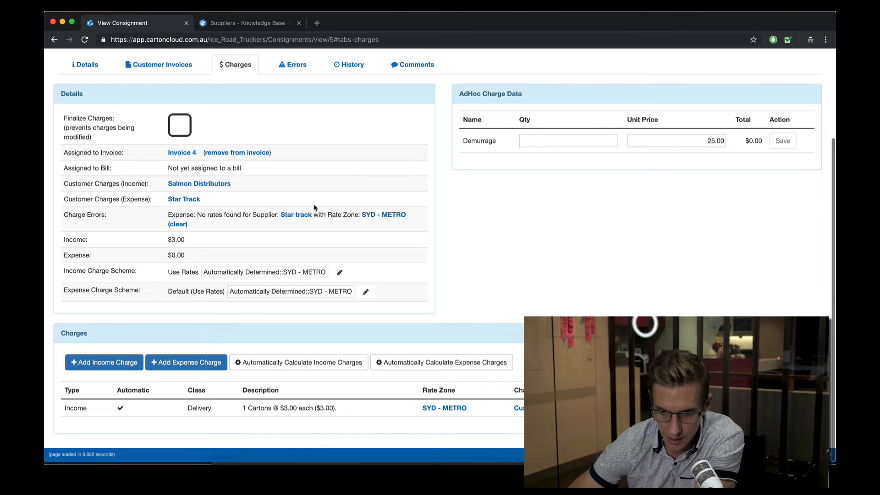
pyautogui.scroll(1, 287, 235)
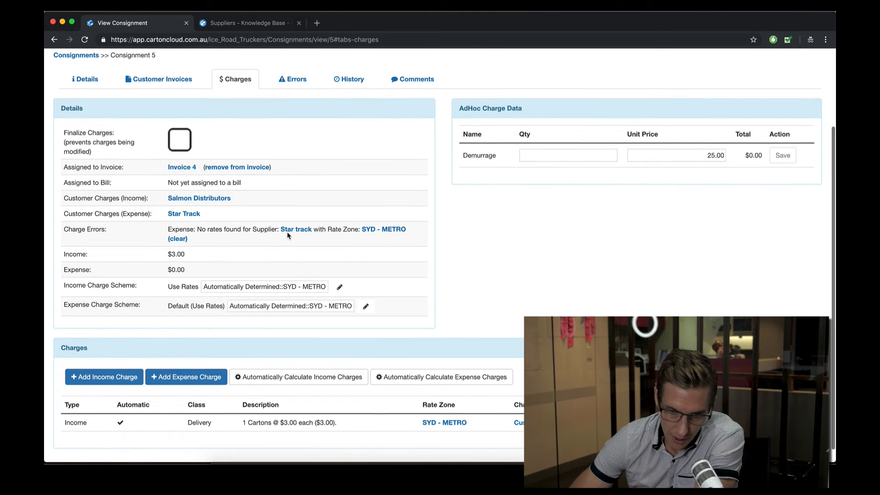
pyautogui.doubleClick(177, 230)
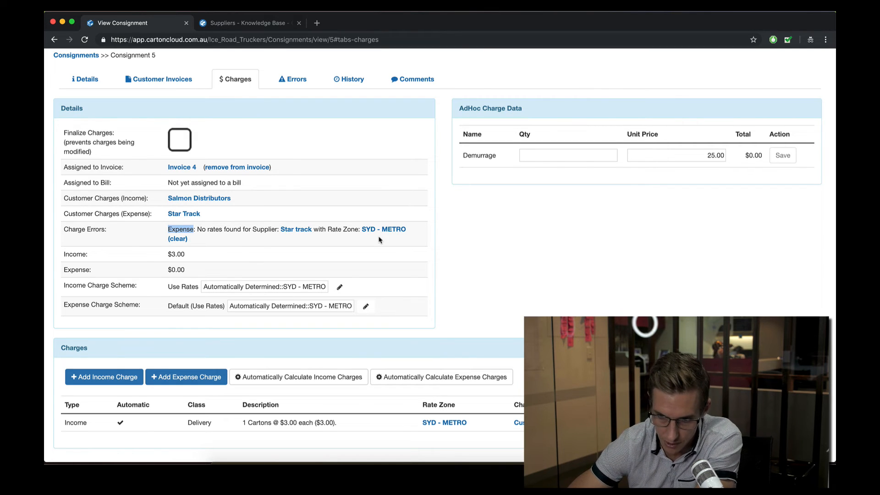
pyautogui.scroll(5, 306, 243)
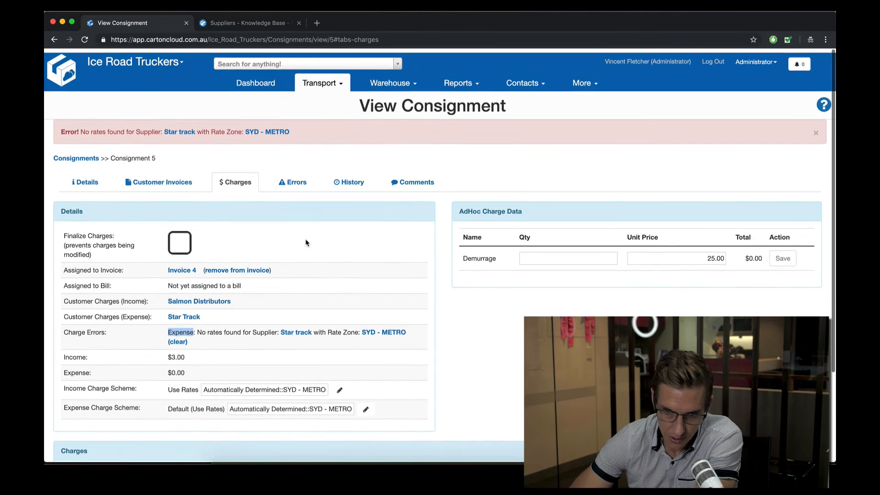
# Step: Look up the OF - STAR TRACK delivery run, view its undelivered consignments, and return to the delivery runs list
pyautogui.click(329, 77)
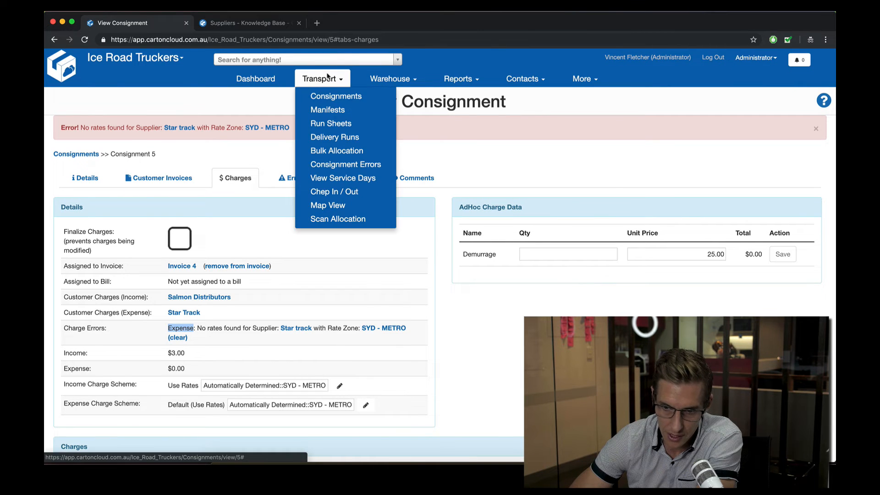
pyautogui.click(351, 138)
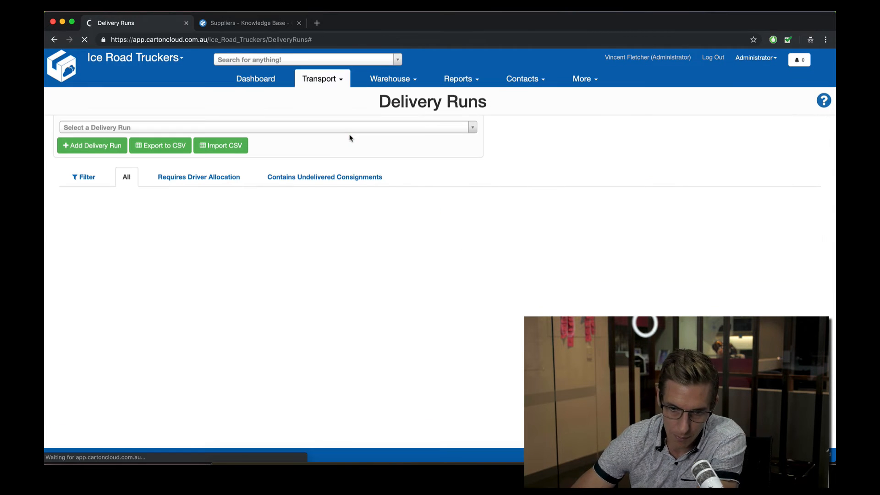
pyautogui.scroll(-1, 159, 256)
pyautogui.scroll(-2, 160, 256)
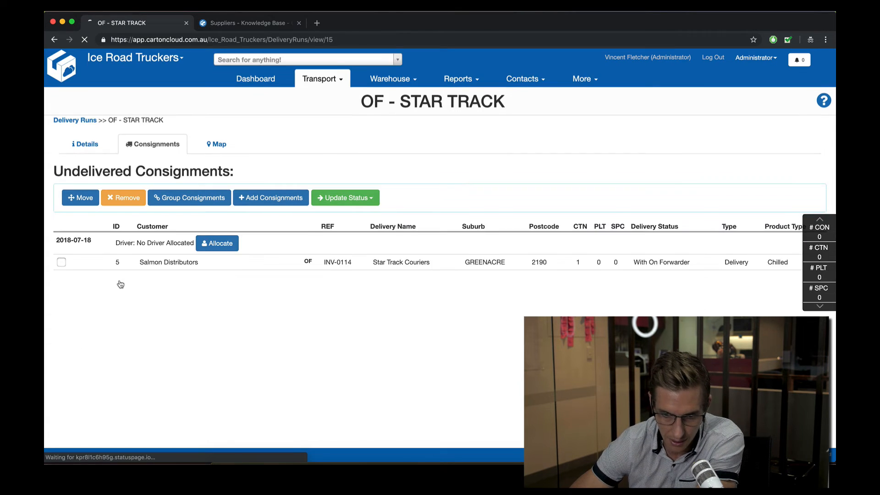
pyautogui.click(54, 40)
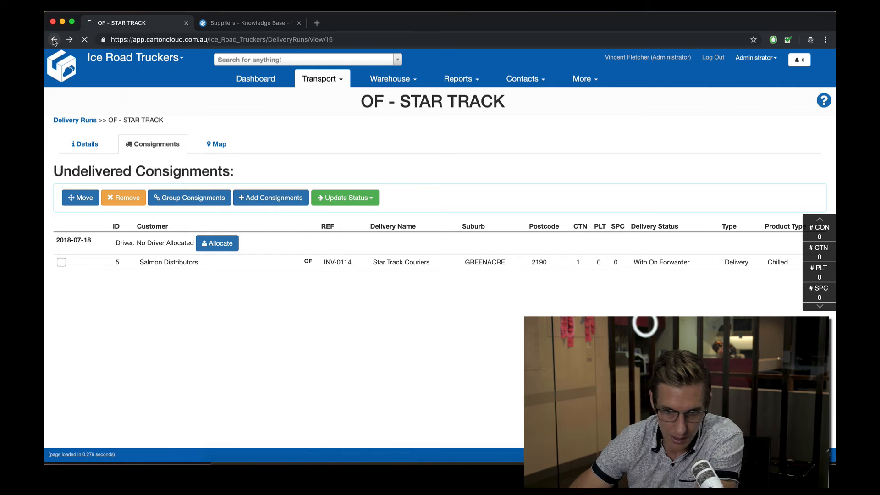
# Step: Move the Star Track Couriers consignment to the OF - STAR TRACK (WE PAYS) delivery run under the Startrack carrier
pyautogui.click(322, 78)
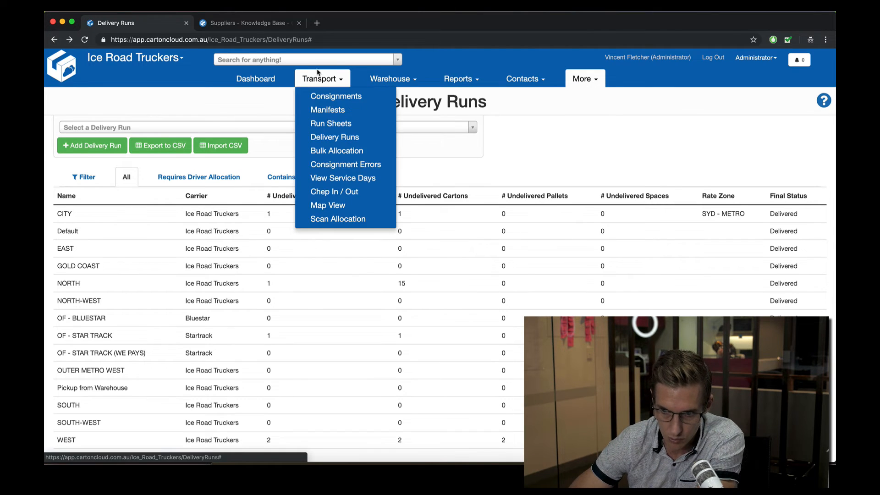
pyautogui.click(331, 97)
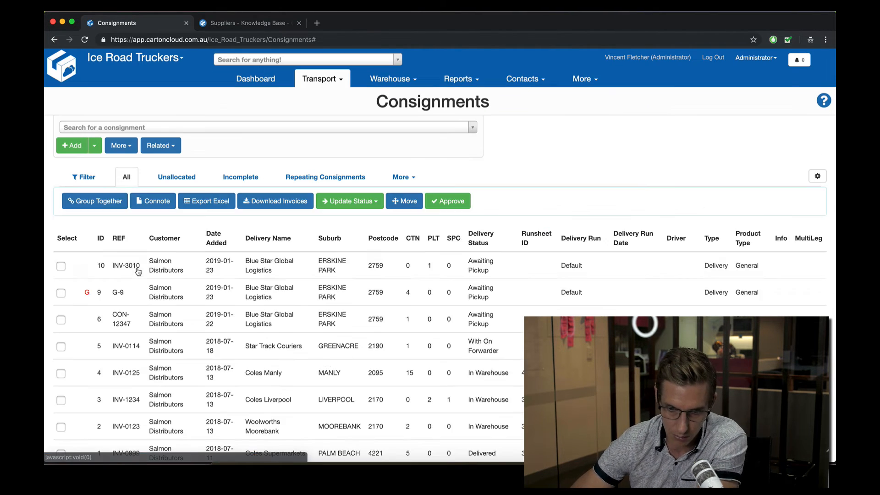
pyautogui.click(227, 348)
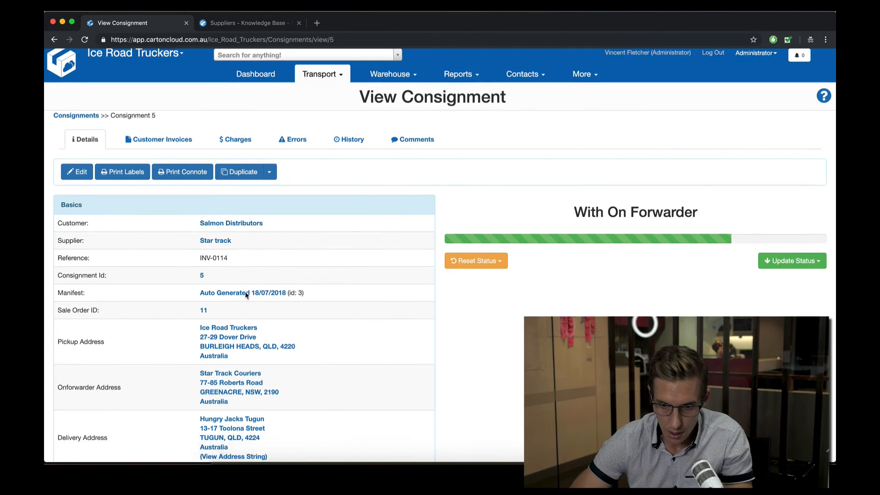
pyautogui.scroll(-5, 227, 349)
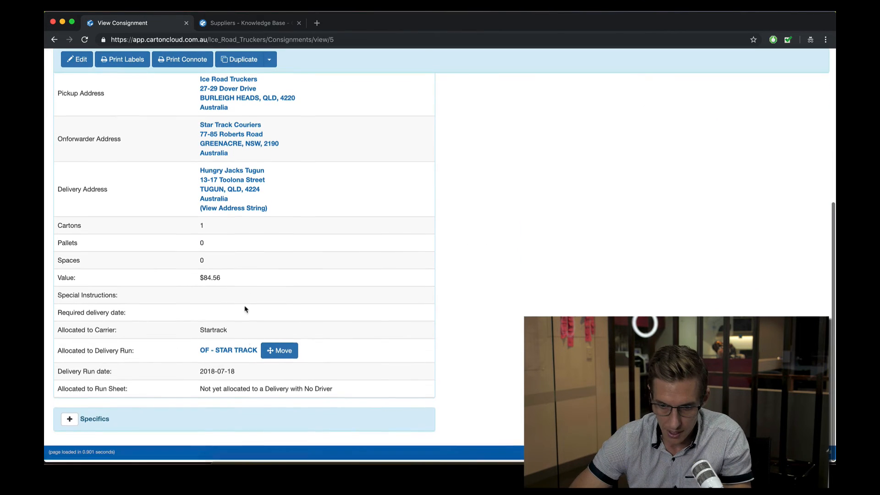
pyautogui.click(286, 358)
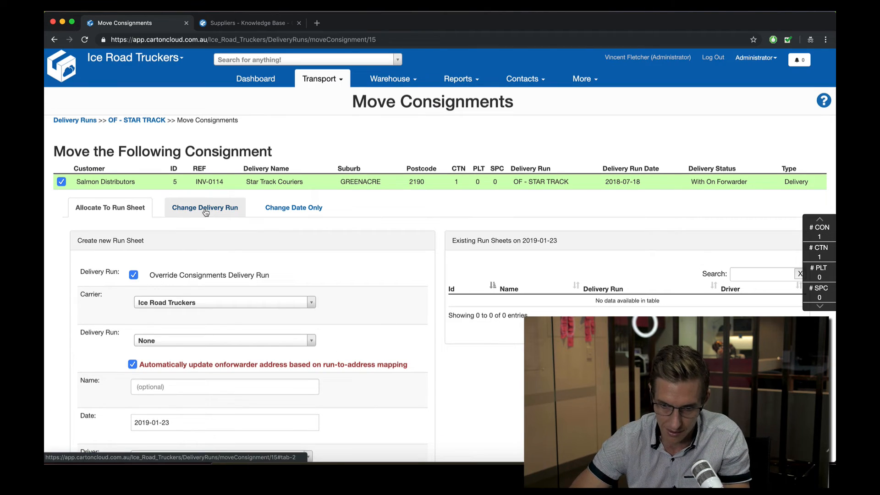
pyautogui.click(206, 210)
pyautogui.click(181, 275)
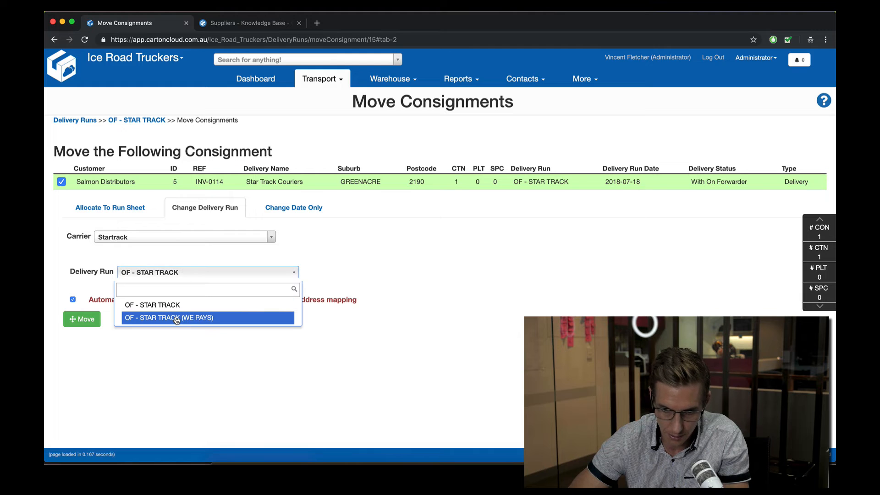
pyautogui.click(177, 317)
pyautogui.click(88, 323)
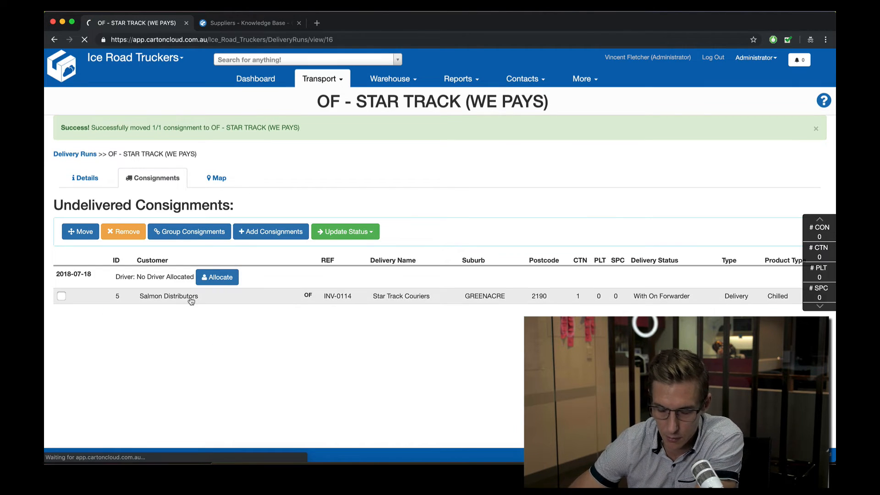
# Step: Automatically calculate the moved consignment's income charges and examine the calculated delivery charge
pyautogui.click(233, 143)
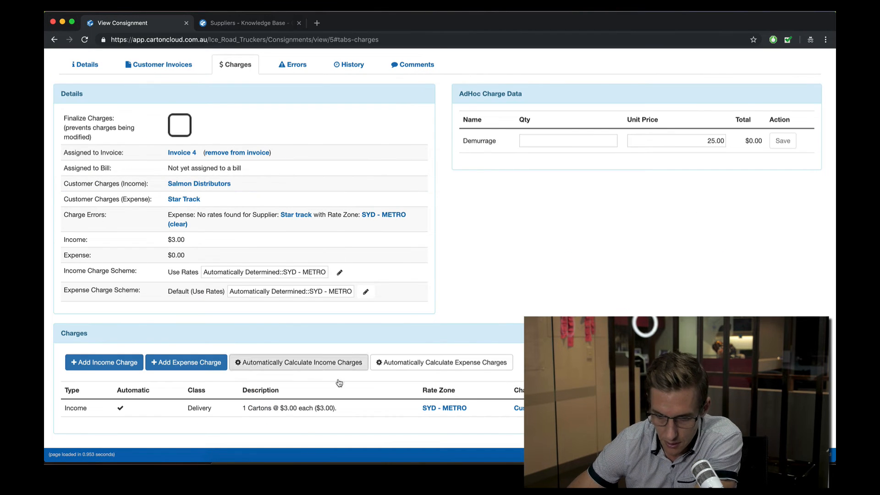
pyautogui.click(305, 369)
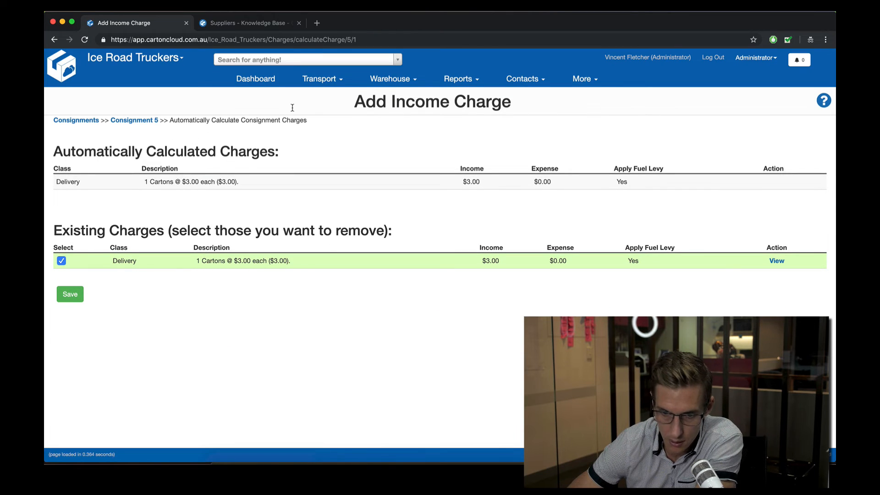
# Step: Review the advanced options of the OF - STAR TRACK (WE PAYS) delivery run, including its onforwarder address charging option, and save the run
pyautogui.click(321, 79)
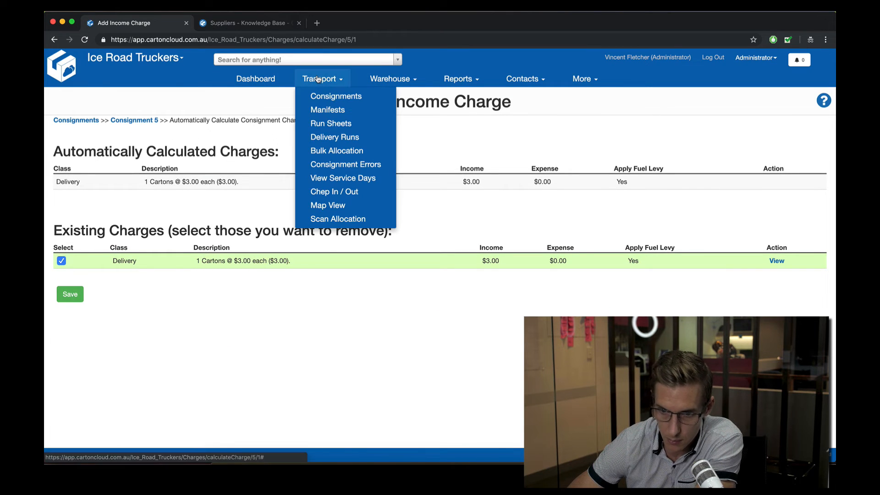
pyautogui.click(342, 137)
pyautogui.scroll(-2, 195, 288)
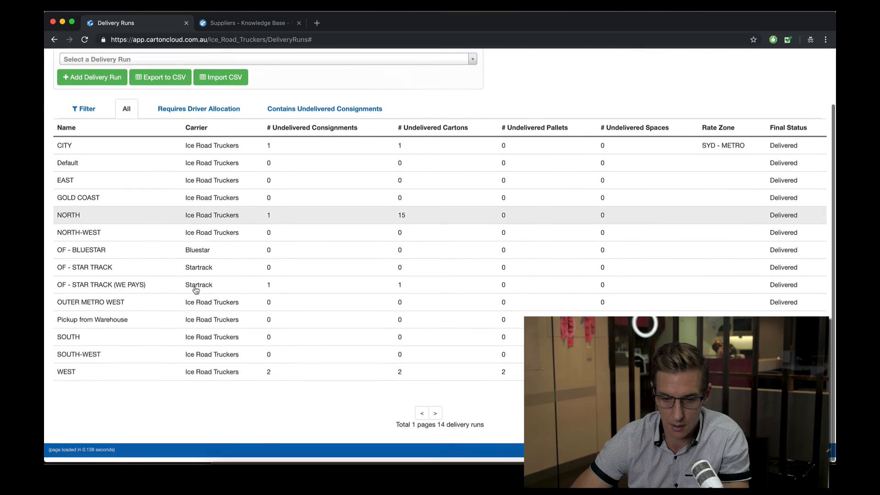
pyautogui.click(137, 289)
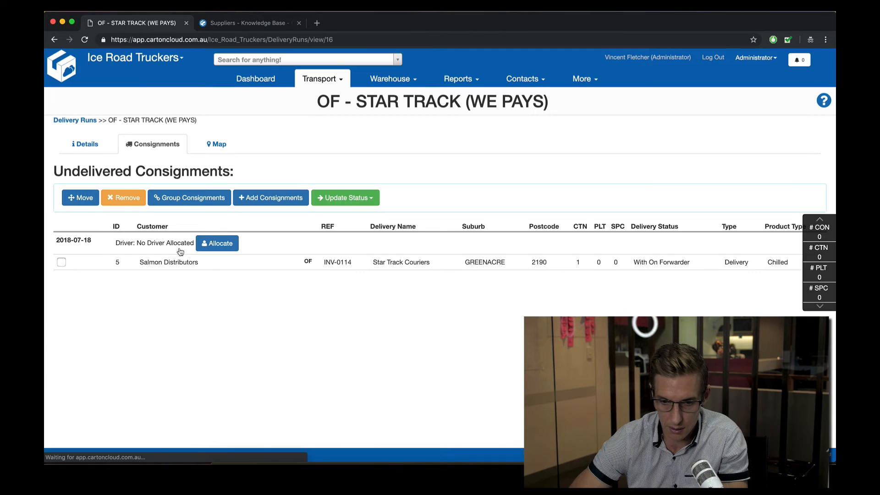
pyautogui.click(76, 310)
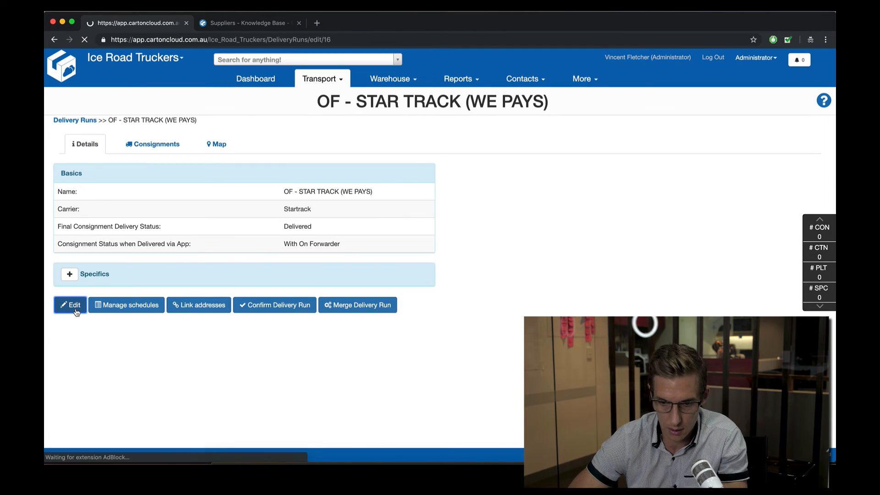
pyautogui.click(69, 231)
pyautogui.scroll(-1, 145, 304)
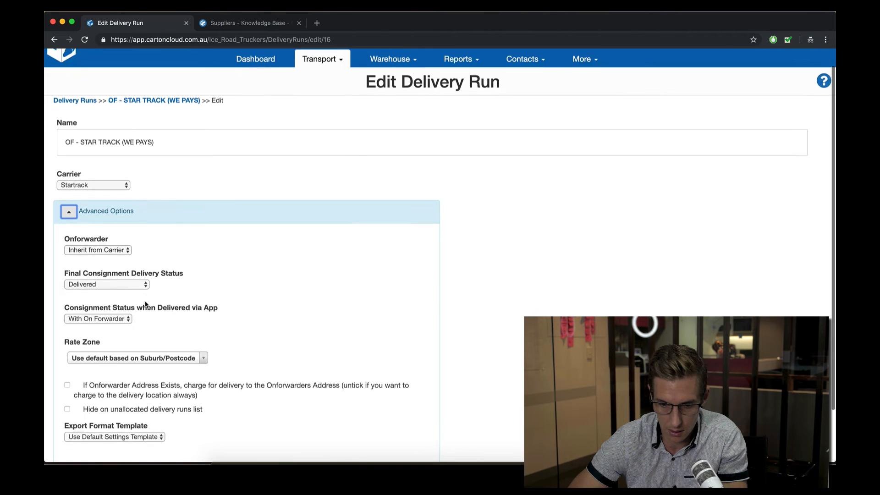
pyautogui.scroll(-3, 151, 307)
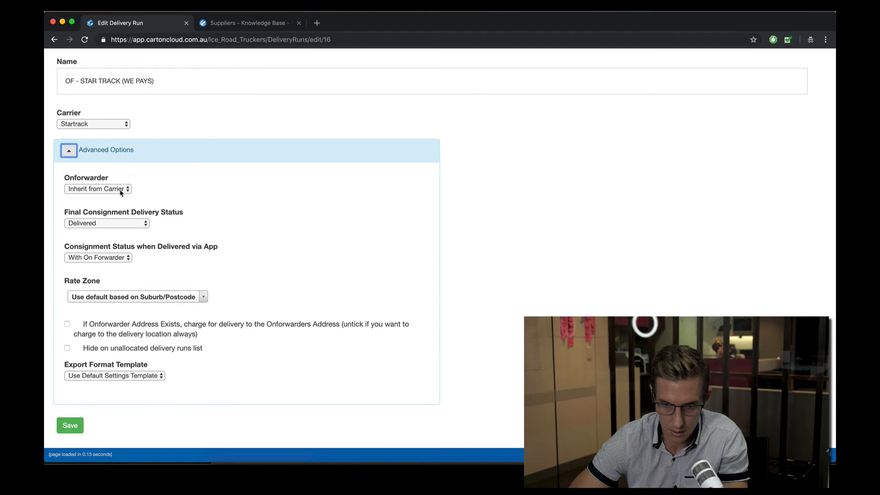
pyautogui.click(73, 425)
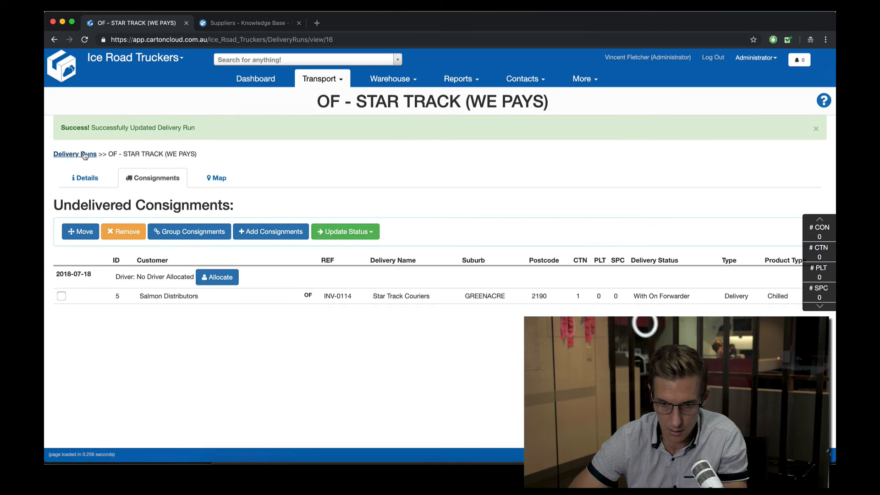
# Step: Reopen the Star Track Couriers consignment and examine its onforwarder and final delivery addresses
pyautogui.click(327, 80)
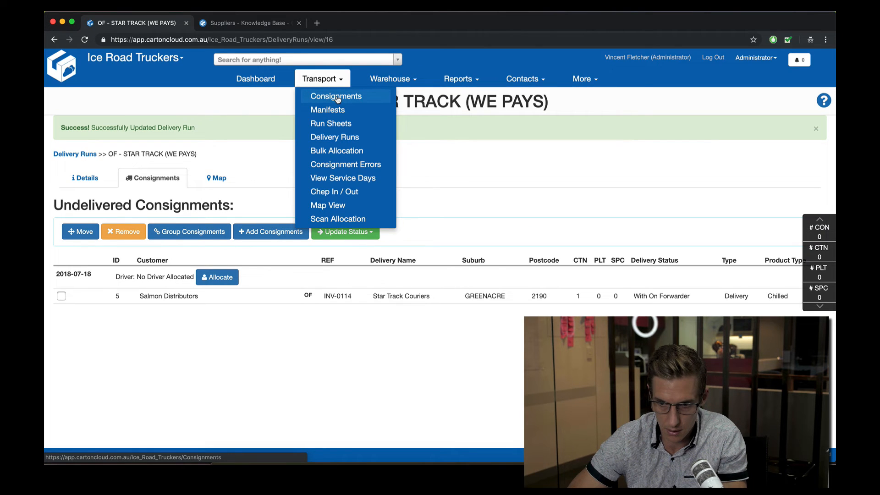
pyautogui.click(337, 98)
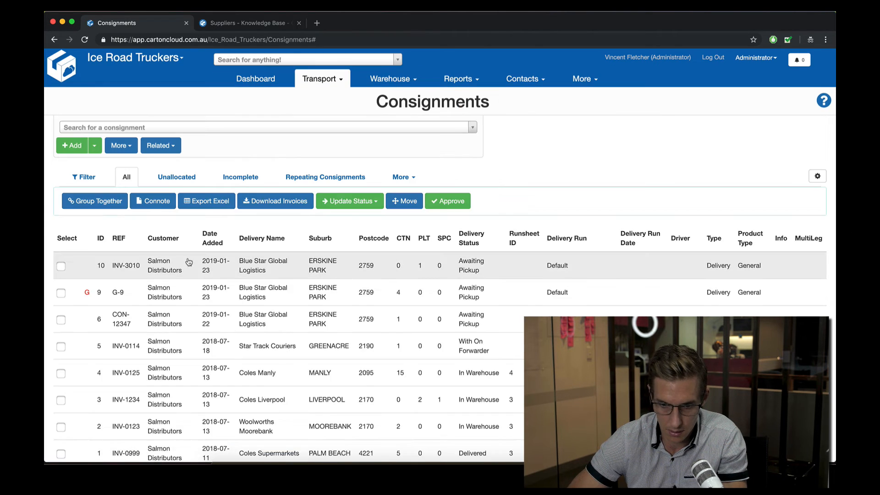
pyautogui.scroll(-2, 188, 262)
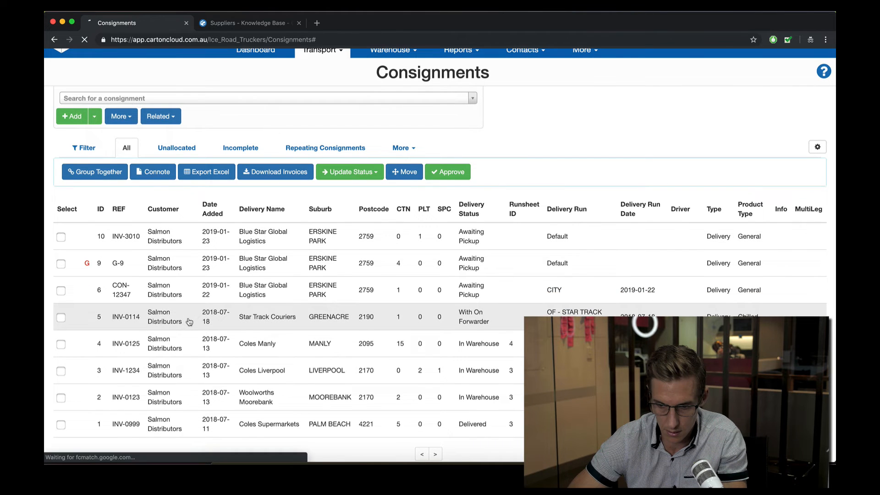
pyautogui.click(190, 322)
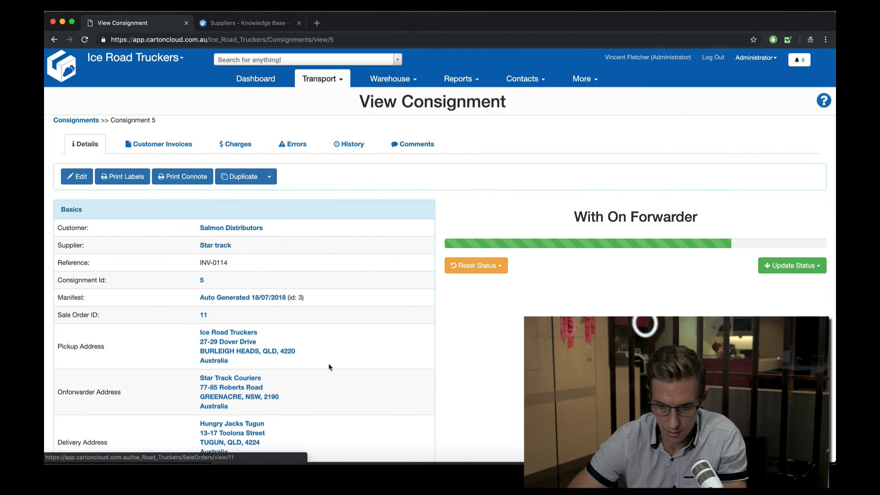
pyautogui.scroll(-3, 301, 369)
pyautogui.scroll(1, 334, 367)
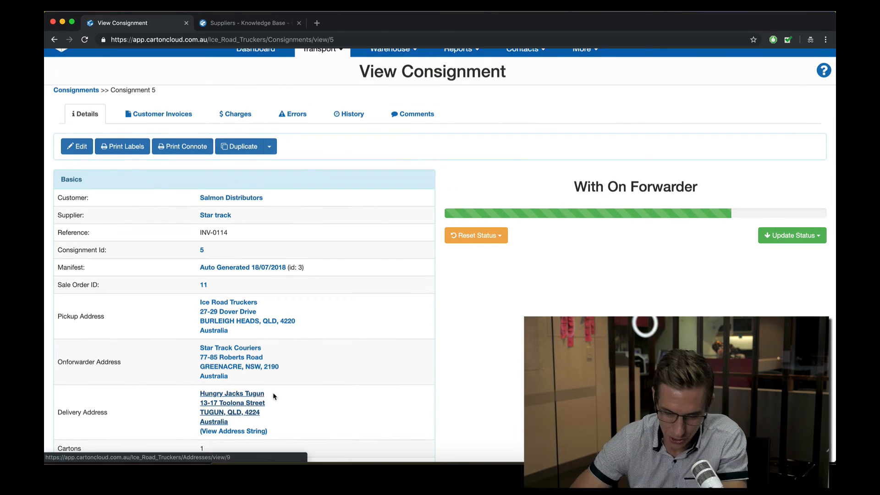
pyautogui.scroll(1, 274, 397)
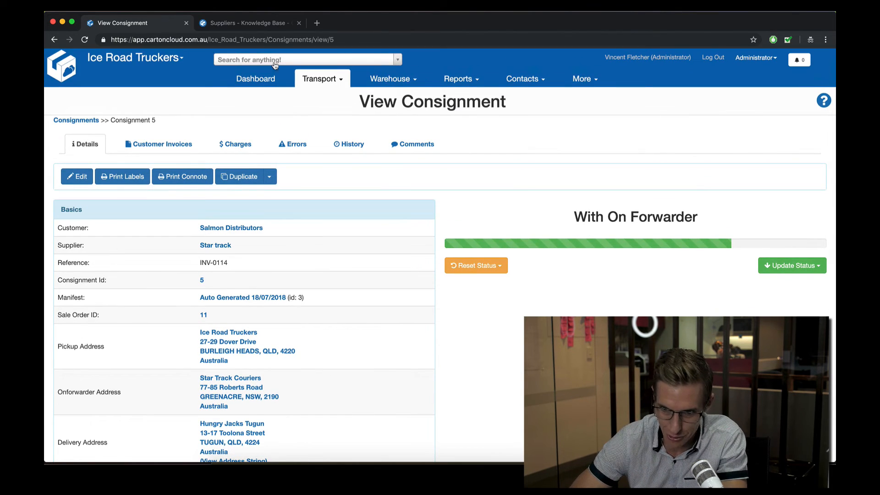
# Step: Search for "DeliveryZone Tugun" and open the matching delivery zone for editing
pyautogui.click(269, 63)
pyautogui.write('DeliveryZone Tugun')
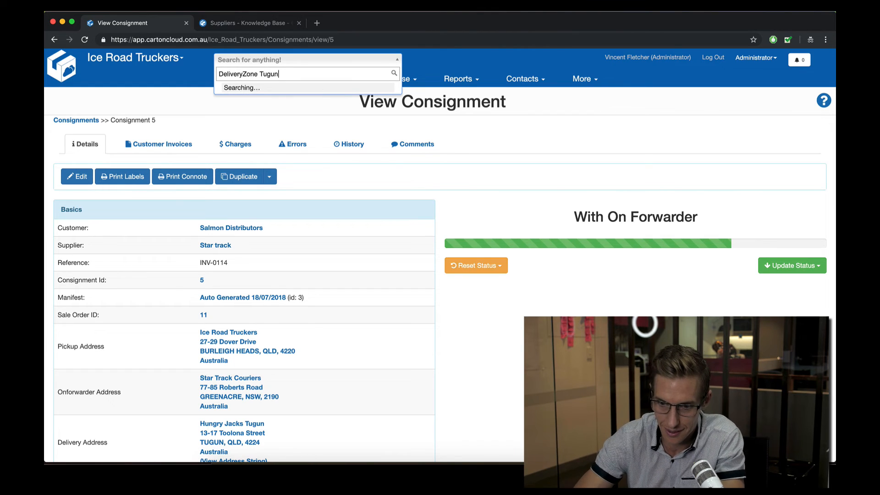
pyautogui.press('Return')
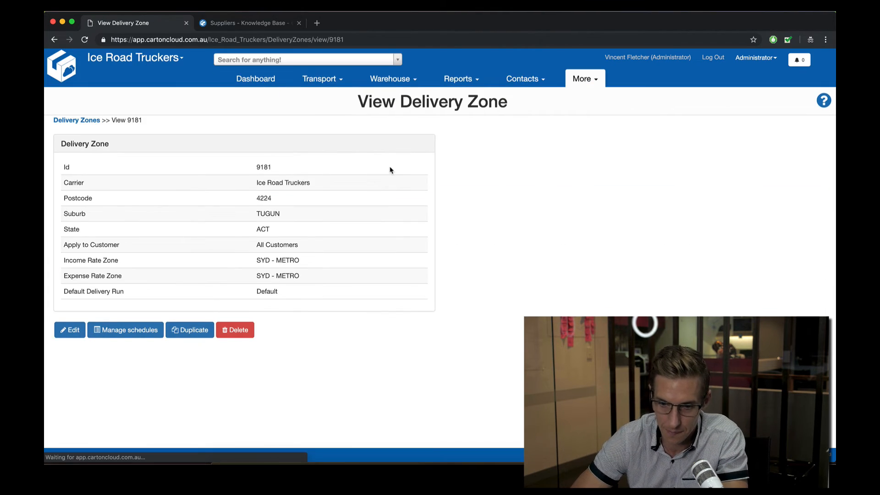
pyautogui.click(69, 331)
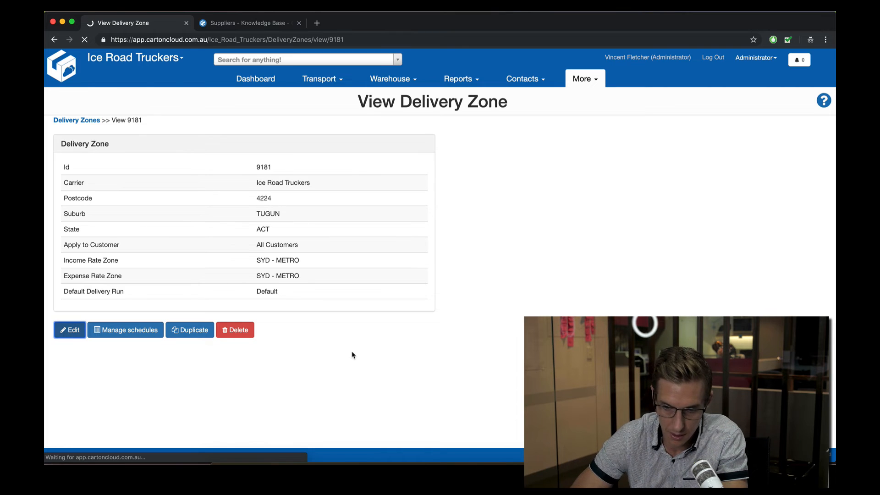
# Step: Set the Tugun delivery zone's income and expense rate zones to Regional
pyautogui.scroll(-3, 216, 318)
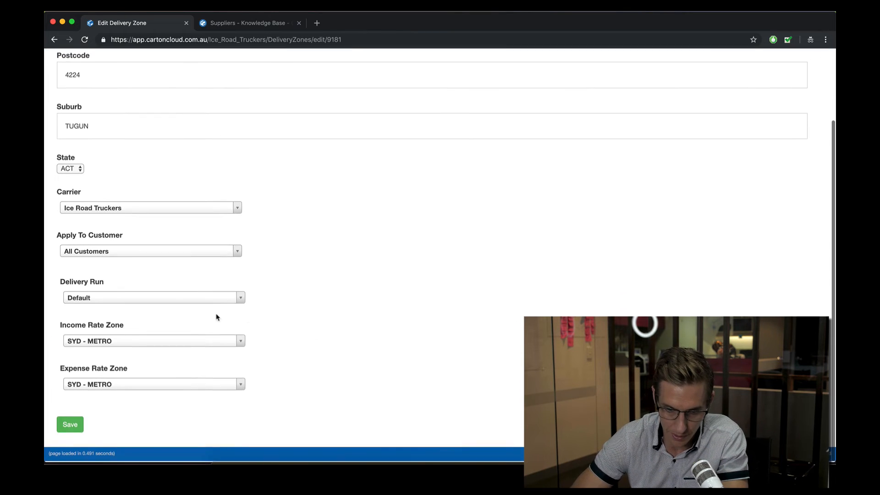
pyautogui.click(138, 345)
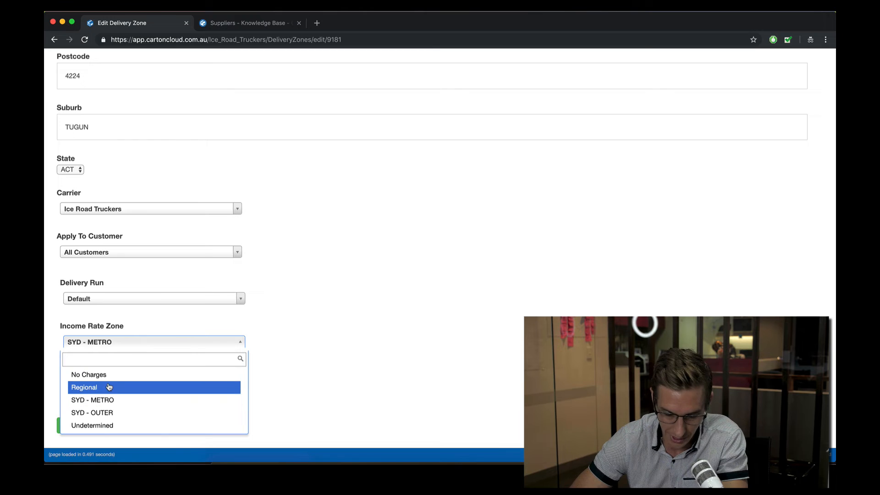
pyautogui.click(93, 389)
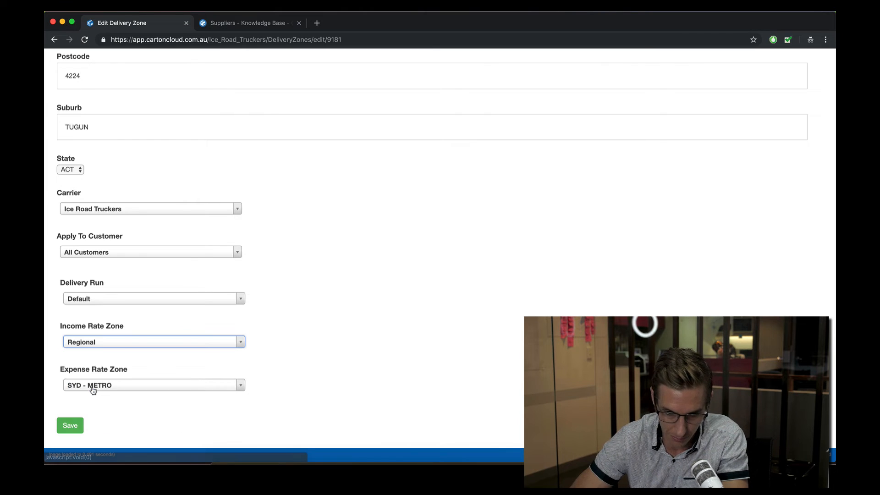
pyautogui.click(109, 389)
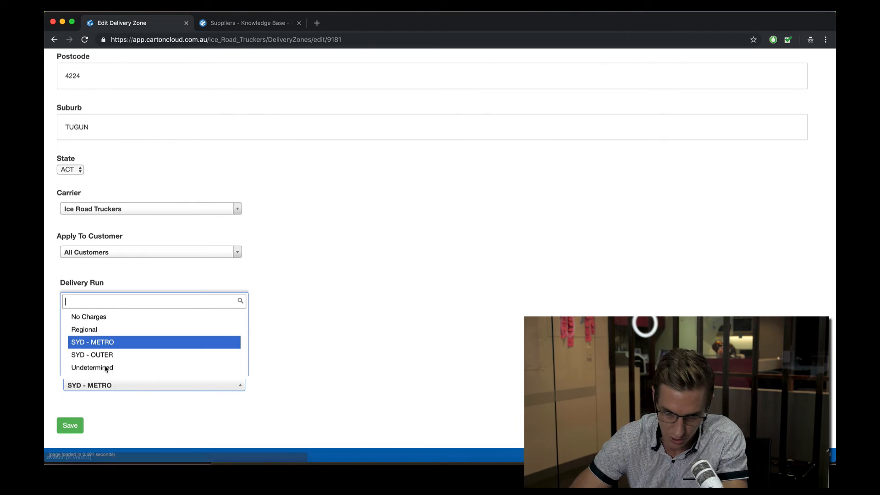
pyautogui.click(101, 329)
# Step: Set the Tugun delivery zone's state to QLD and save the zone
pyautogui.scroll(1, 321, 246)
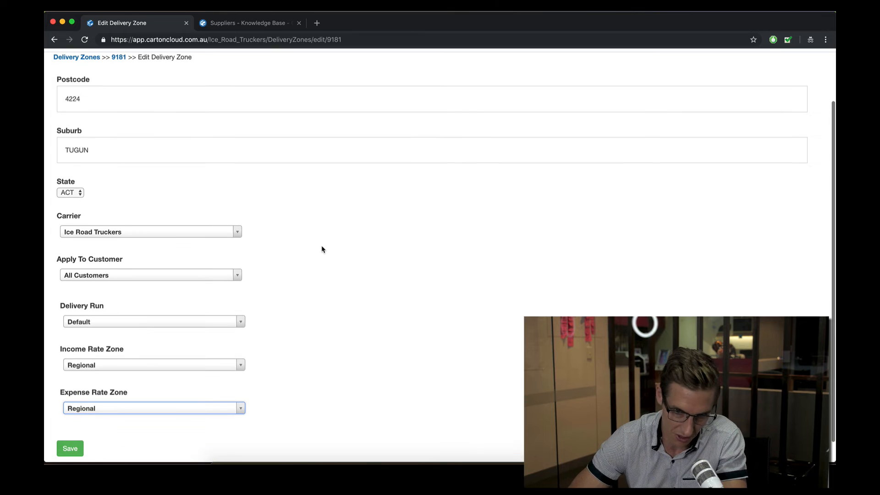
pyautogui.click(69, 200)
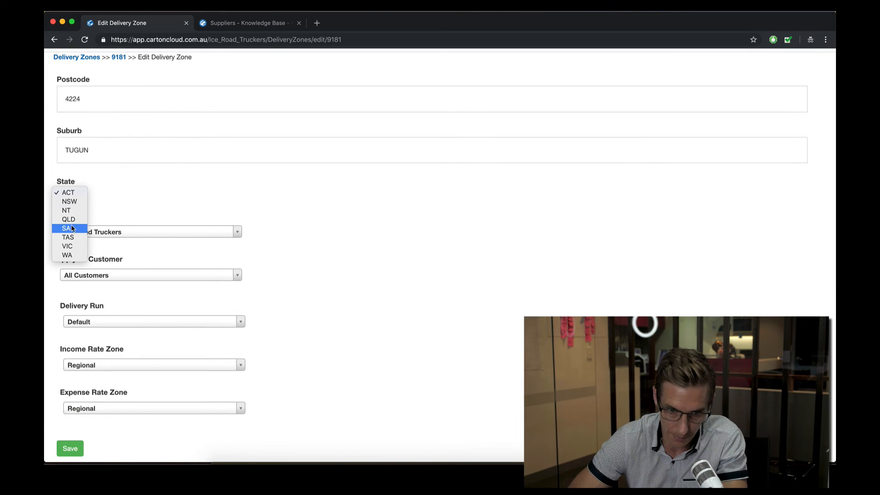
pyautogui.click(67, 222)
pyautogui.scroll(-1, 139, 316)
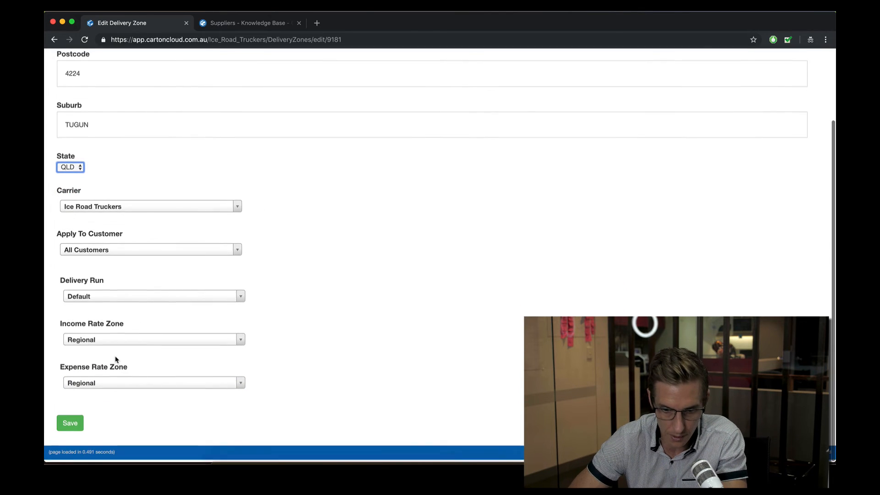
pyautogui.click(69, 425)
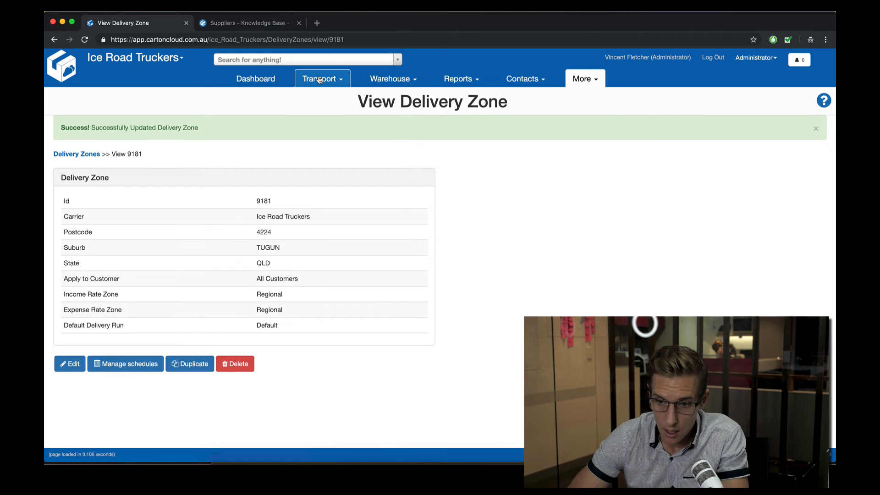
# Step: Reopen the Star Track Couriers consignment's charges and save automatically calculated income charges in place of the existing delivery charge
pyautogui.click(320, 78)
pyautogui.click(338, 97)
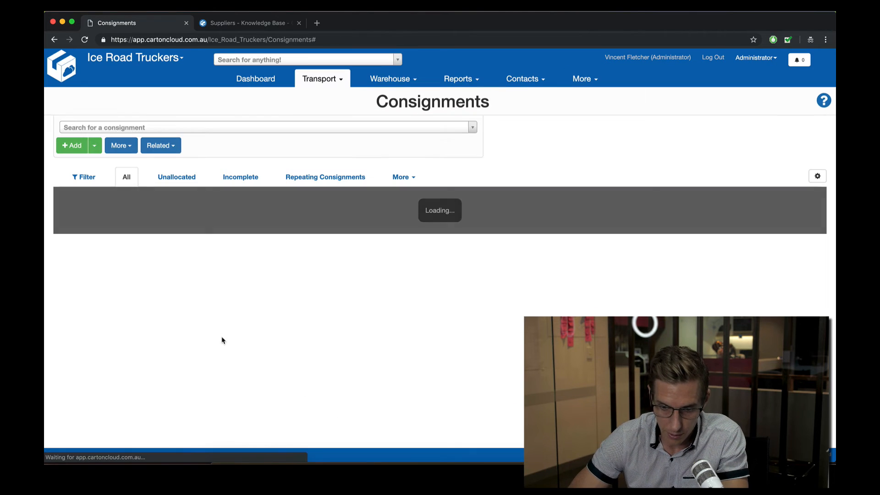
pyautogui.scroll(-1, 223, 341)
pyautogui.click(247, 334)
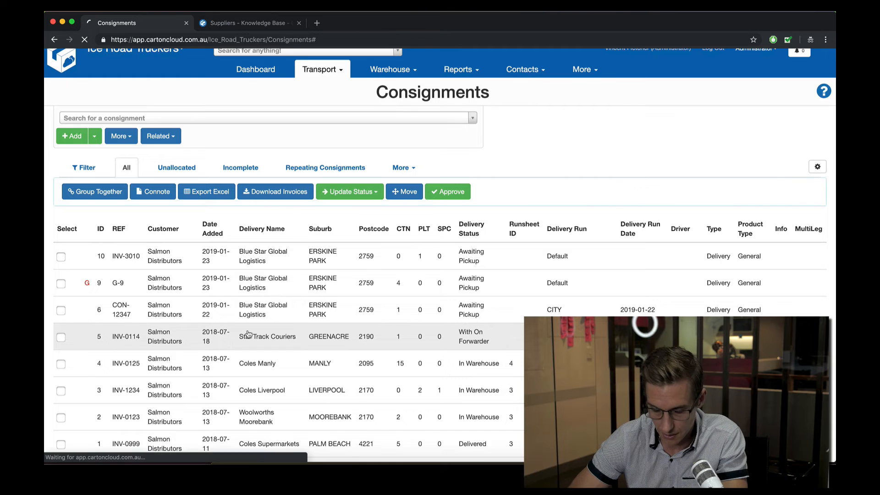
pyautogui.click(235, 143)
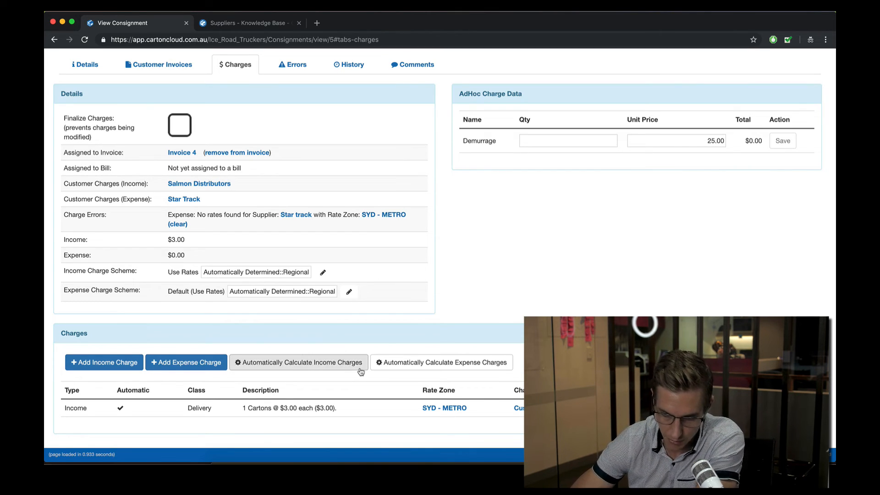
pyautogui.click(325, 363)
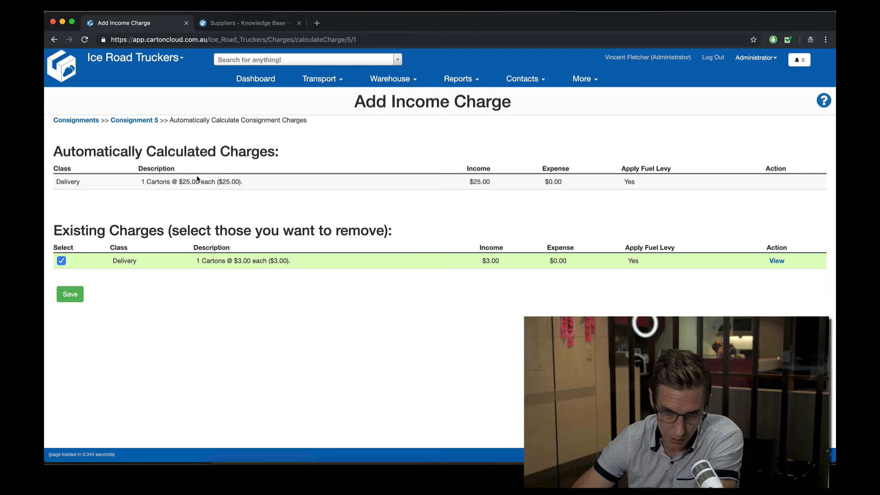
pyautogui.click(70, 295)
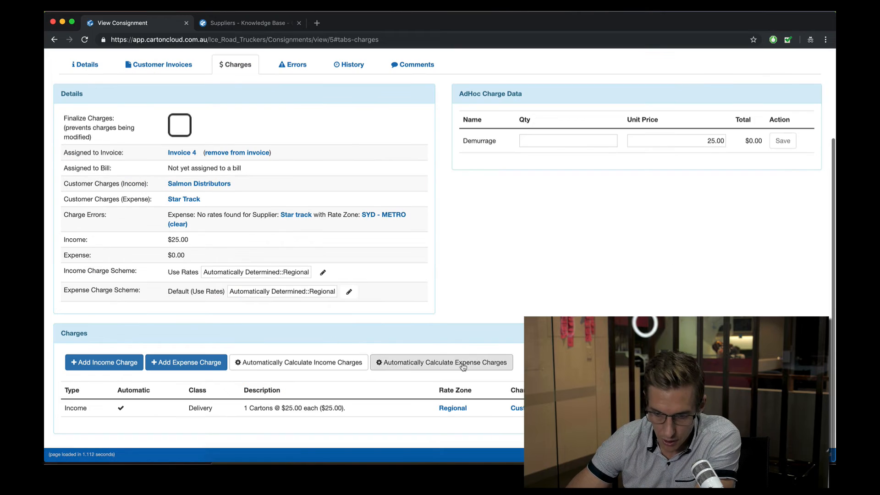
# Step: Automatically calculate the consignment's expense charges and save them
pyautogui.click(463, 367)
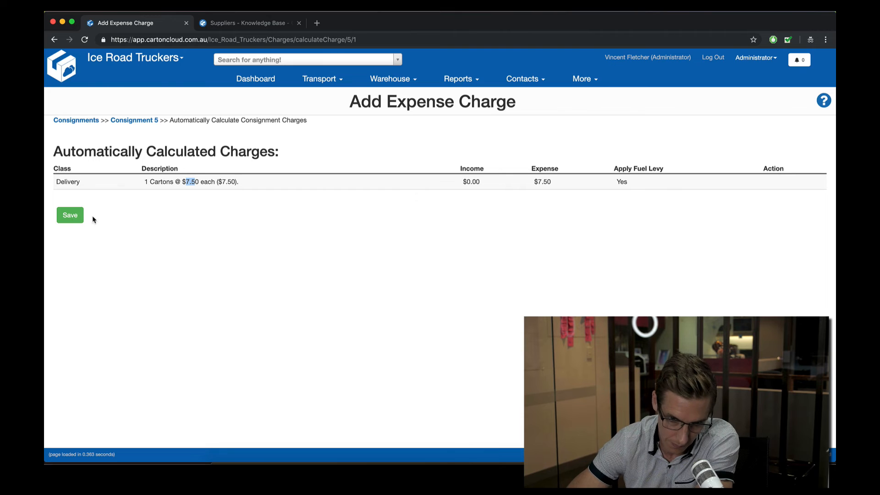
pyautogui.click(70, 215)
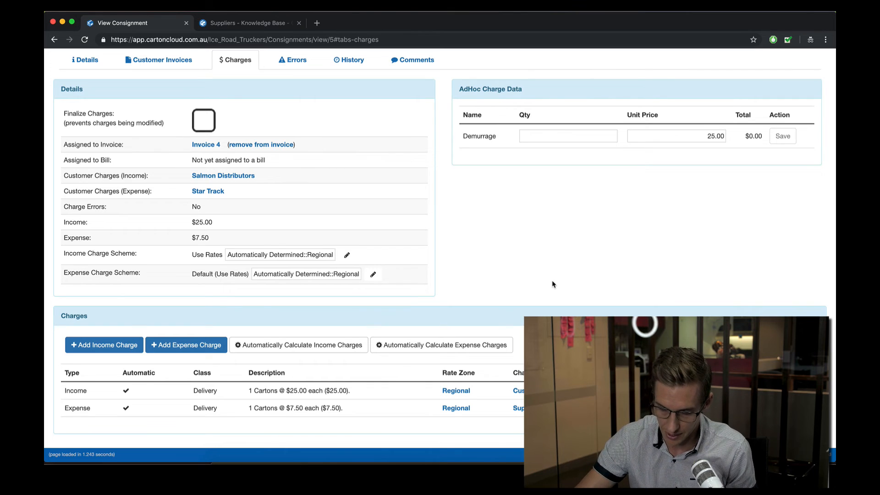
pyautogui.scroll(5, 552, 282)
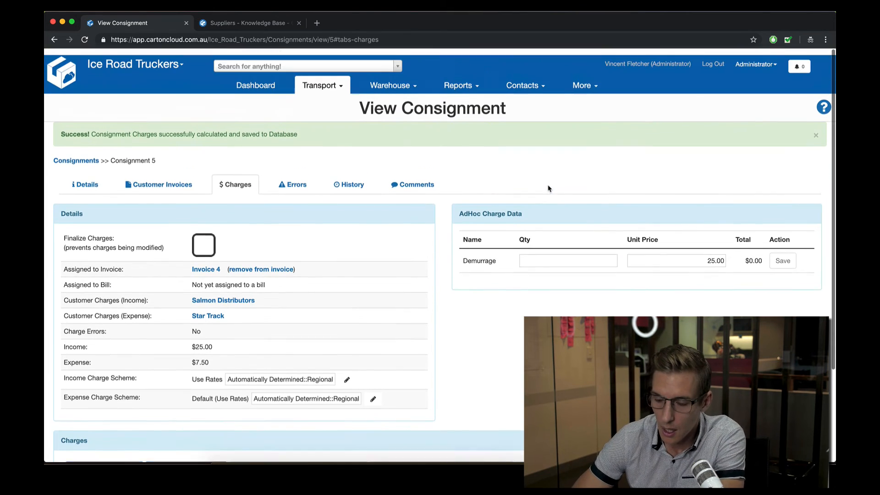
# Step: Mark Suppliers, Configuring Expense Rates and Calculating Consignment Charges as done in the Onforwarders Webinar checklist
pyautogui.click(788, 41)
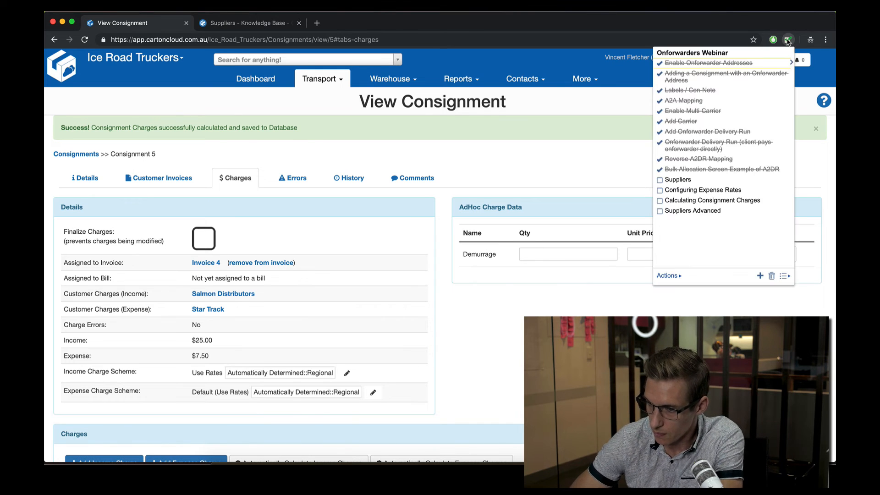
pyautogui.click(660, 180)
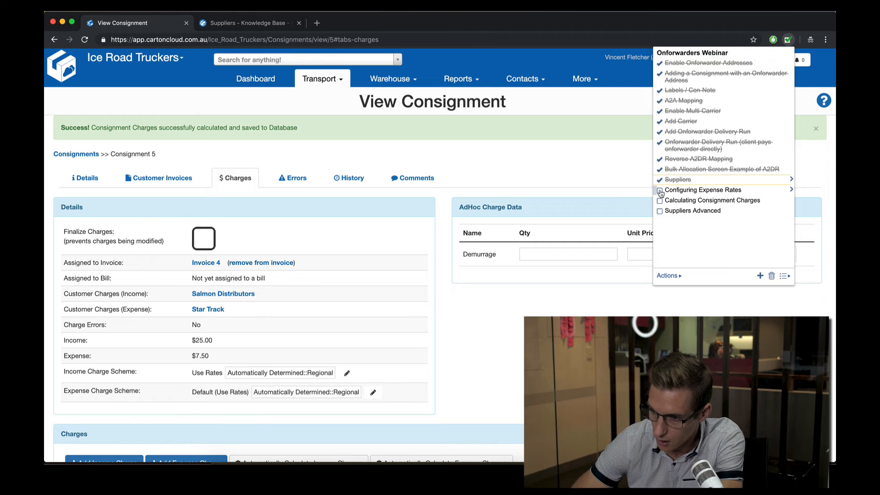
pyautogui.click(661, 191)
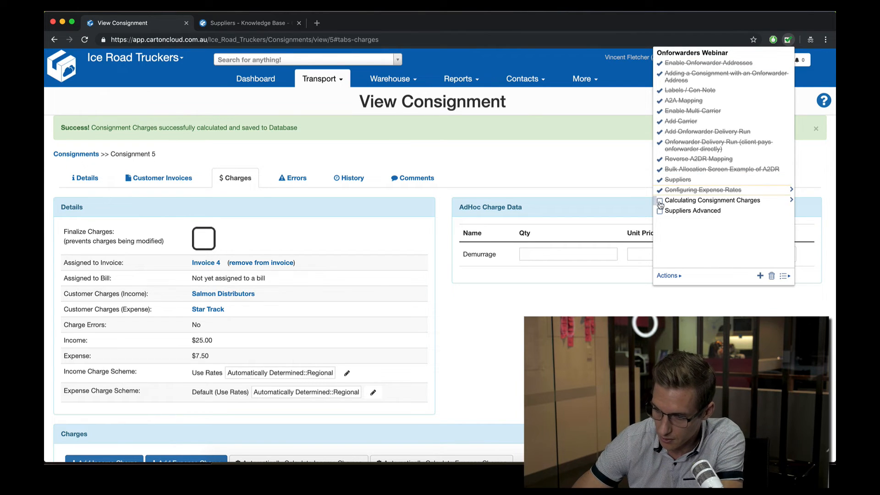
pyautogui.click(660, 201)
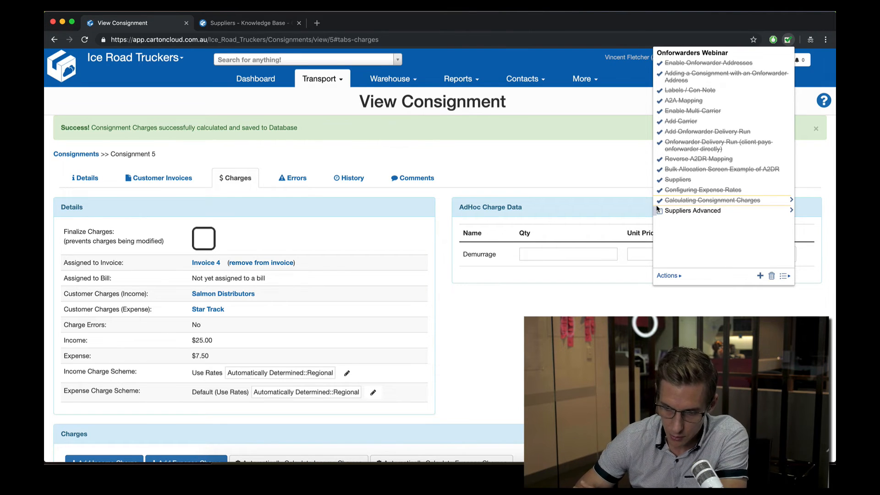
pyautogui.click(598, 171)
# Step: Edit the Star track supplier, adding a specific supplier charge for customer Salmon Distributors and setting it to 2018 Rates
pyautogui.click(535, 82)
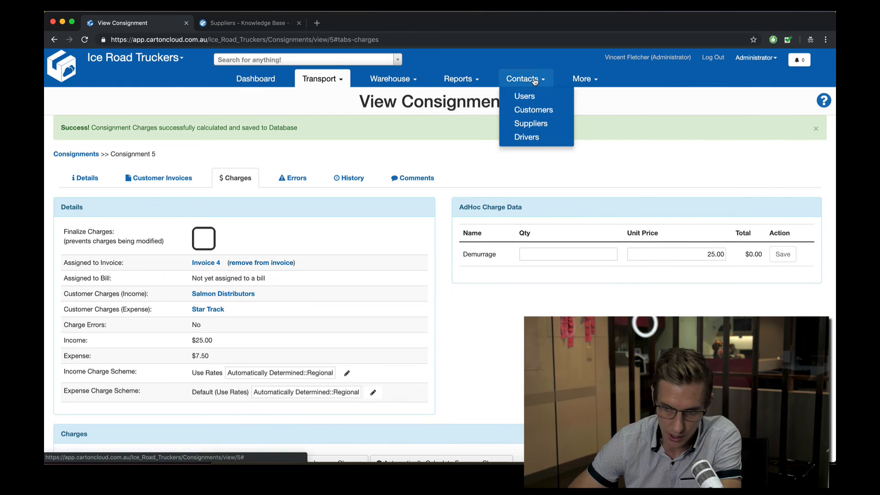
pyautogui.click(539, 123)
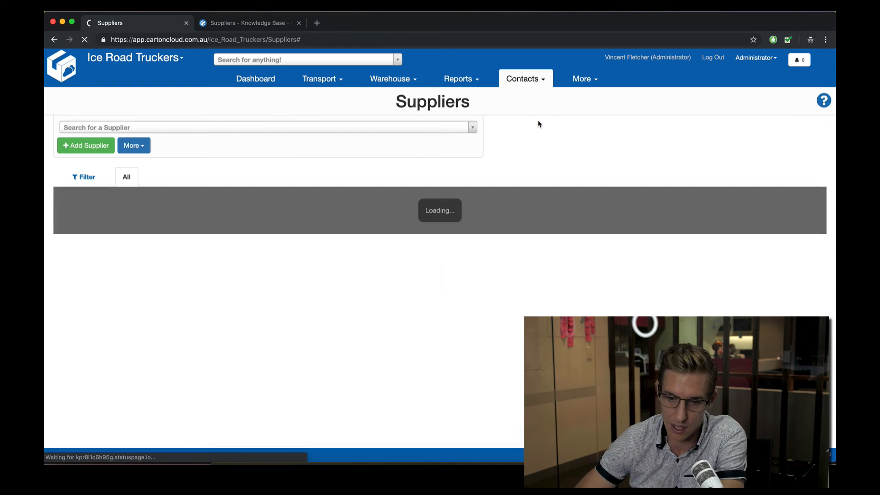
pyautogui.click(133, 209)
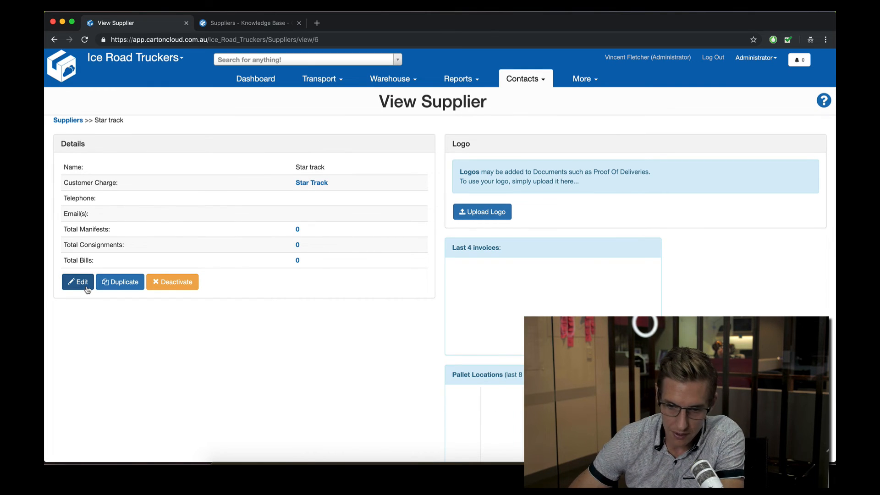
pyautogui.click(79, 282)
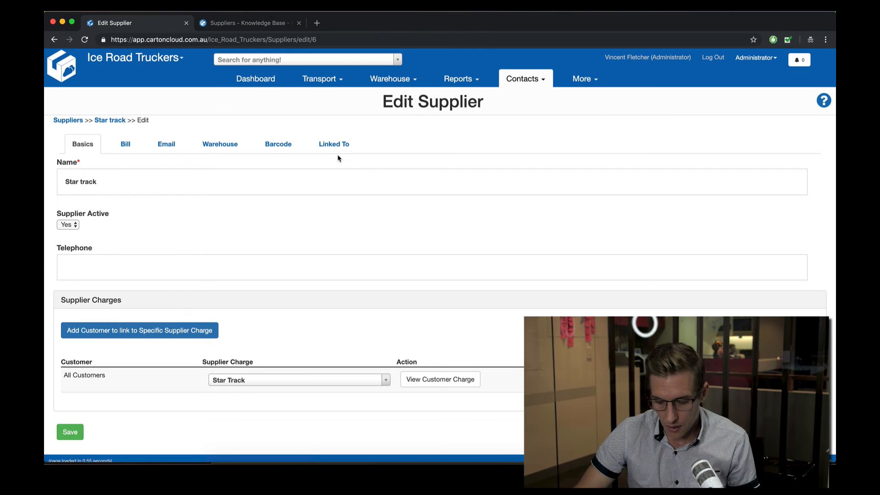
pyautogui.click(139, 335)
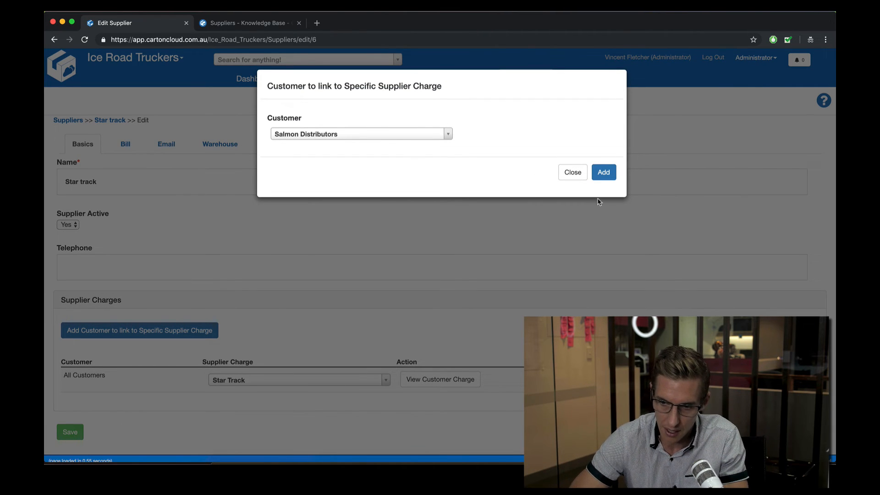
pyautogui.click(604, 172)
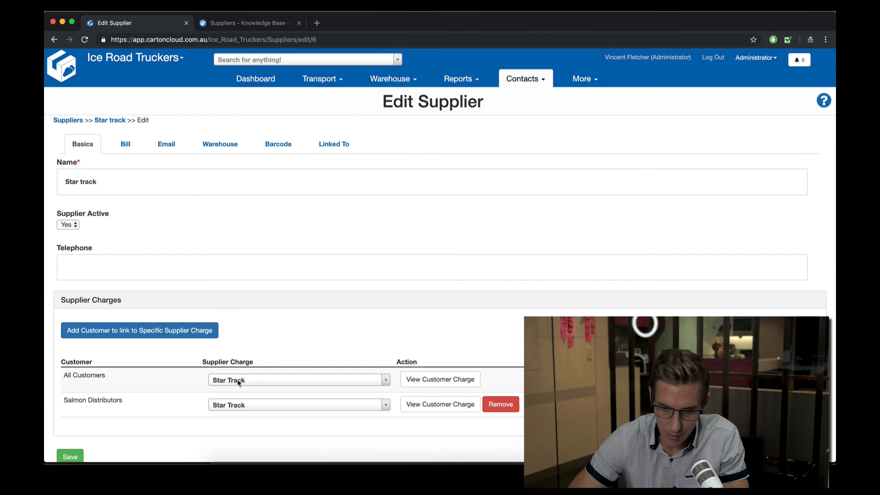
pyautogui.click(260, 406)
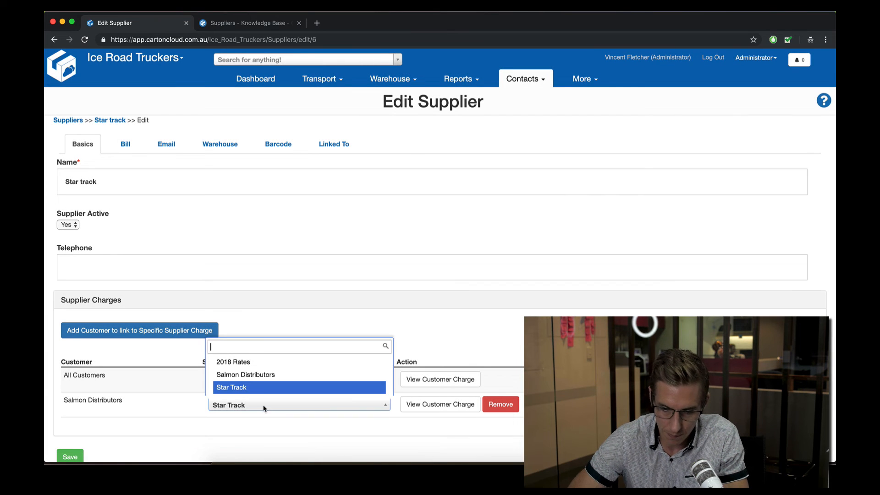
pyautogui.click(253, 370)
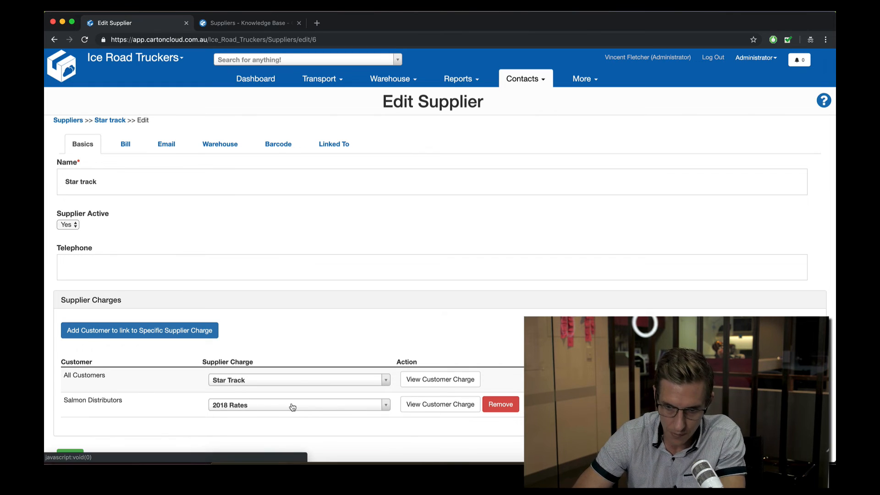
# Step: Examine the Star track supplier's linked carriers and the customers available for its customer restrictions
pyautogui.click(341, 146)
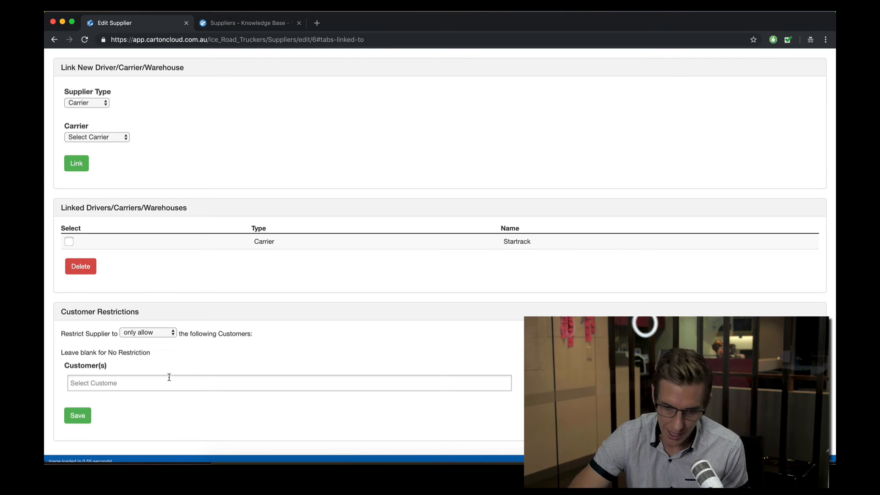
pyautogui.click(126, 383)
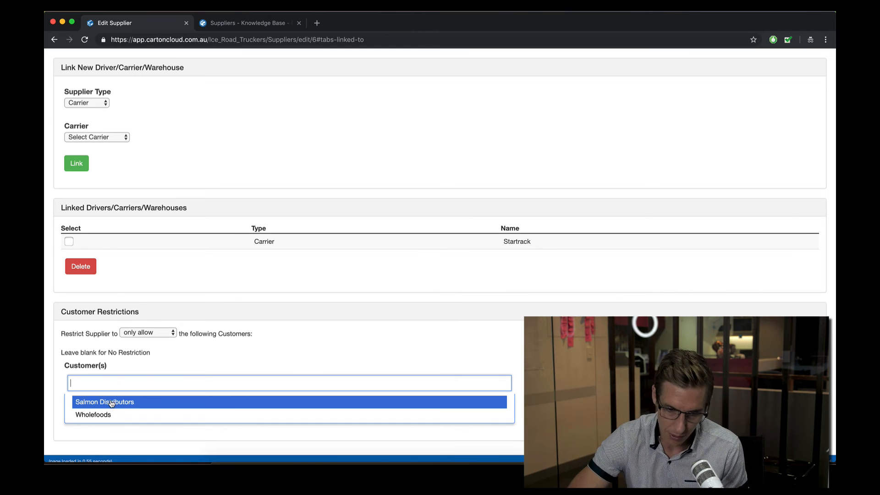
pyautogui.click(173, 358)
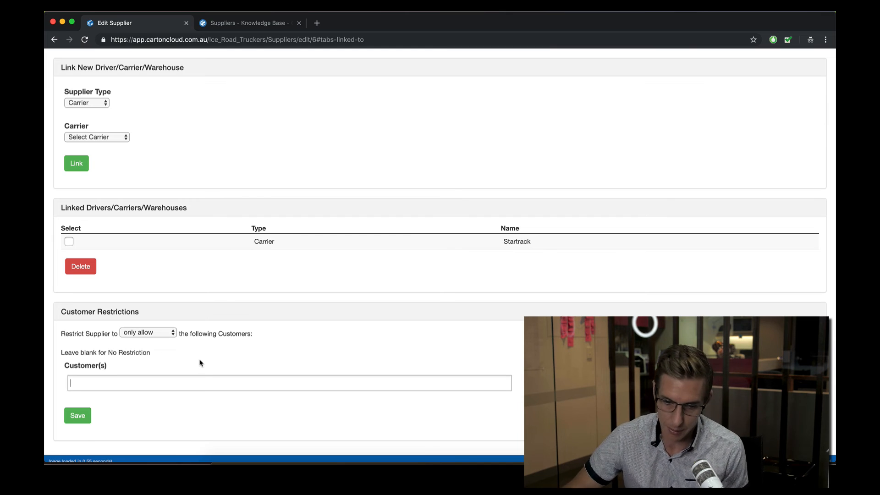
pyautogui.scroll(3, 200, 362)
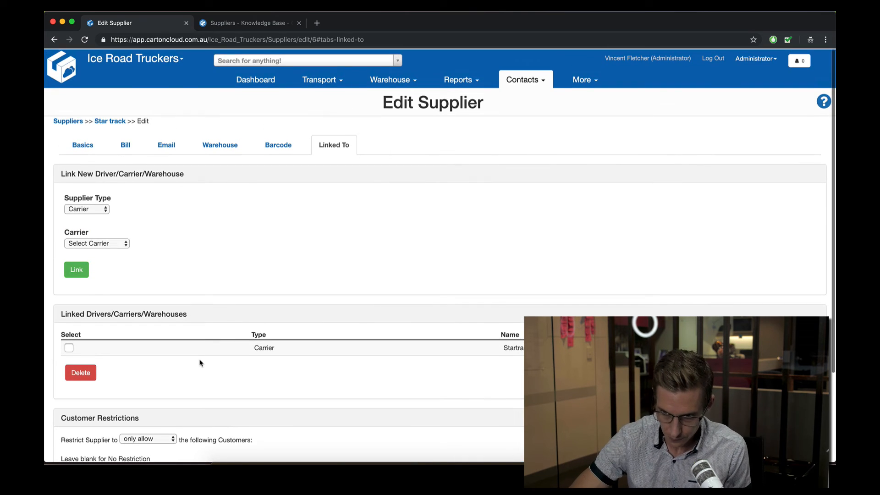
# Step: Create a new bill for supplier Star track covering 2019-01-19 to 2019-01-26
pyautogui.click(582, 79)
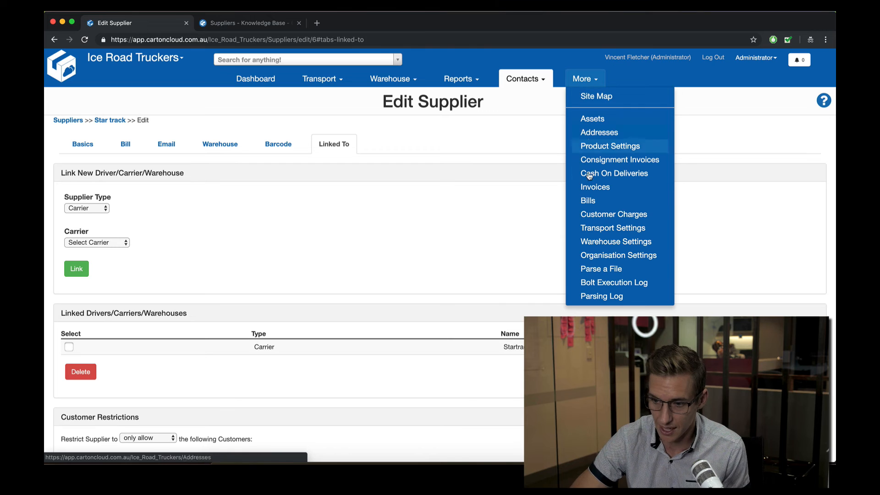
pyautogui.click(589, 201)
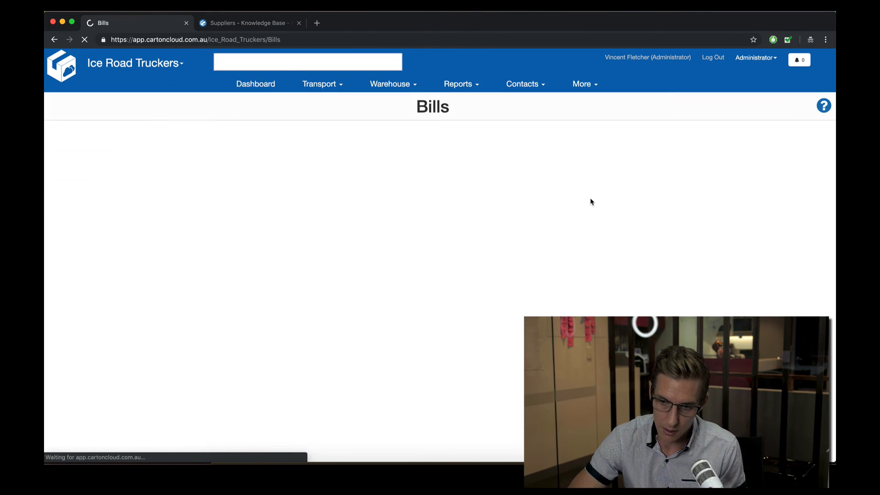
pyautogui.click(89, 148)
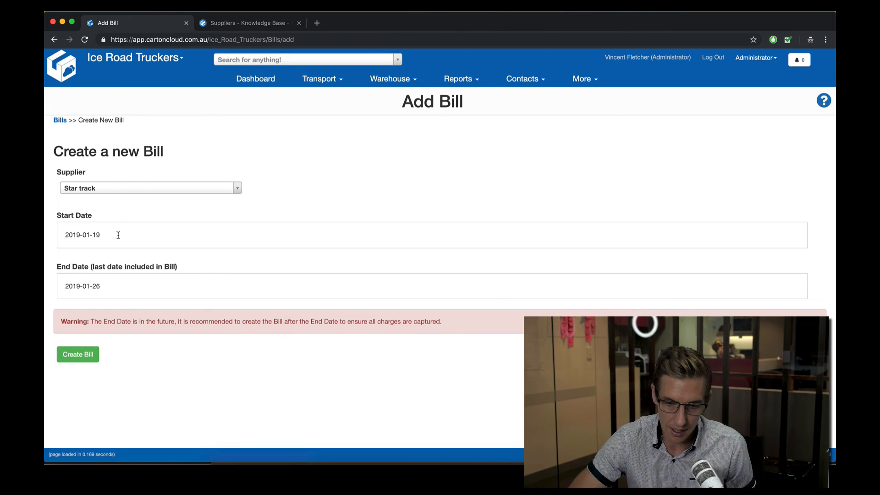
pyautogui.click(89, 354)
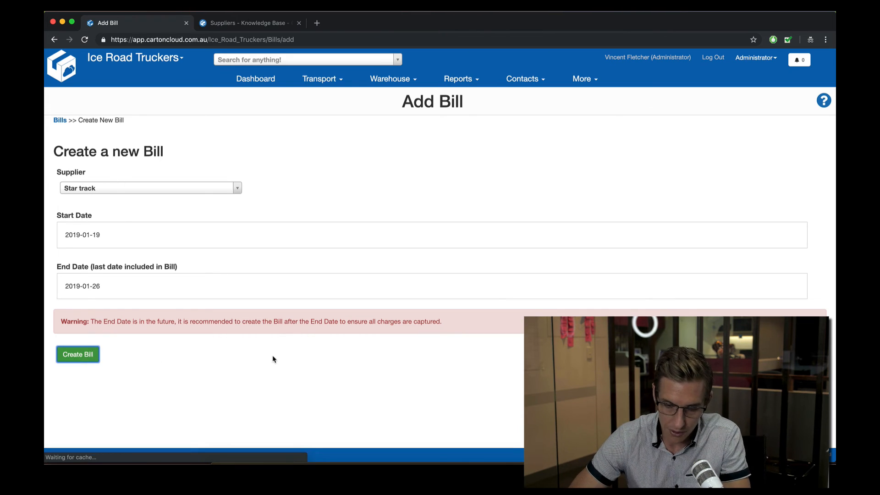
# Step: Add Salmon Distributors consignment INV-0114 to the Star track bill and calculate the bill totals
pyautogui.click(291, 178)
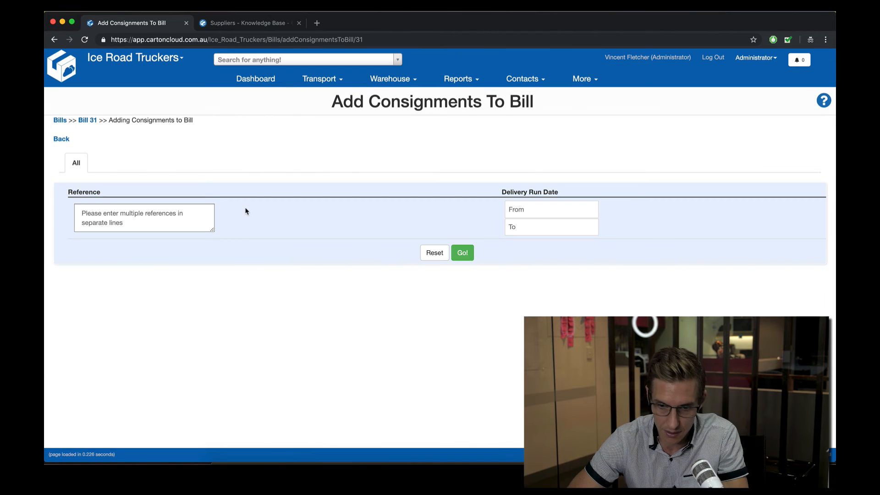
pyautogui.click(464, 256)
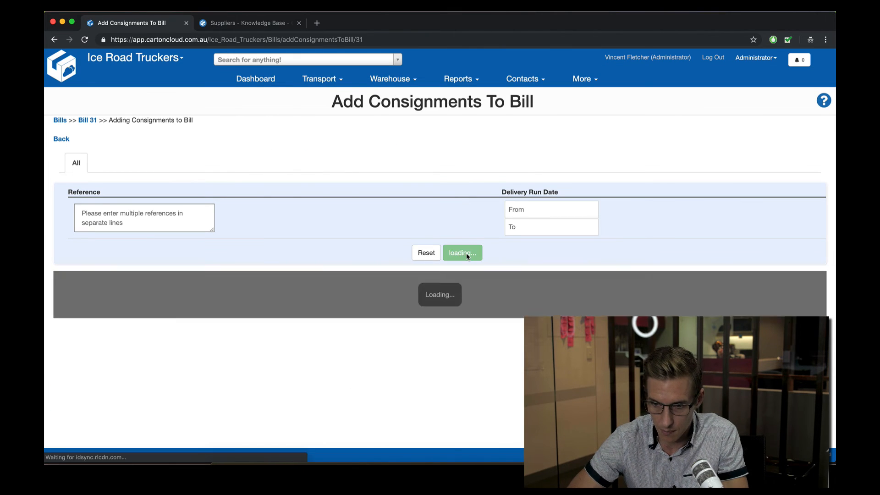
pyautogui.click(61, 298)
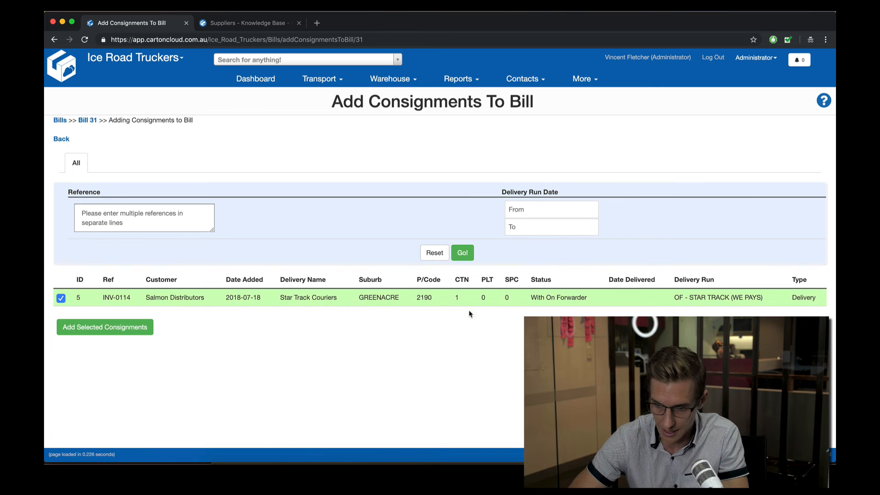
pyautogui.click(95, 328)
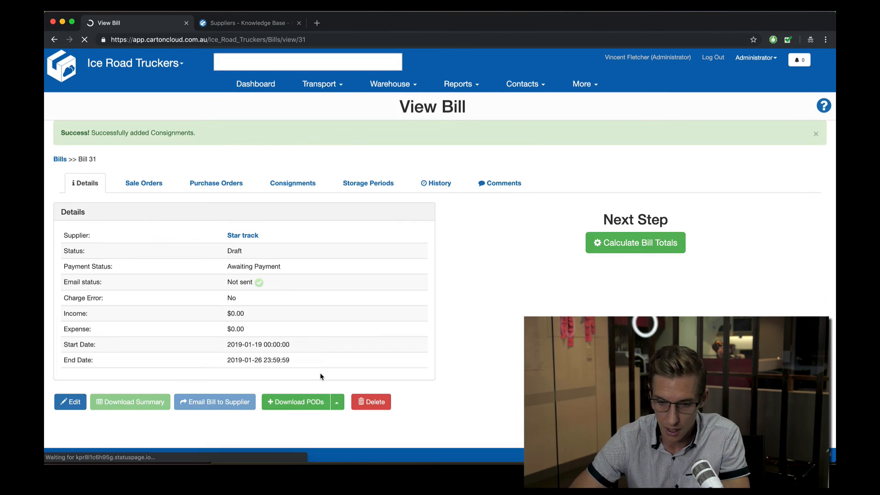
pyautogui.click(674, 237)
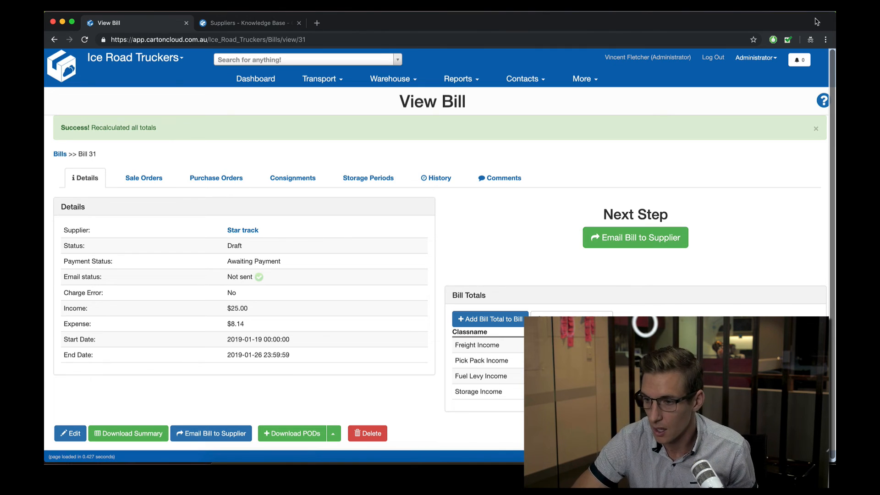
# Step: Mark Suppliers Advanced as done in the Onforwarders Webinar checklist
pyautogui.click(790, 41)
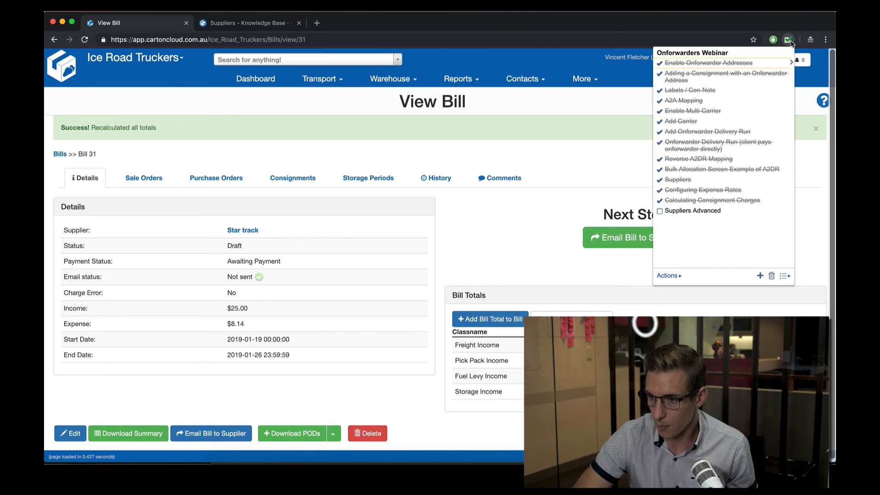
pyautogui.click(660, 212)
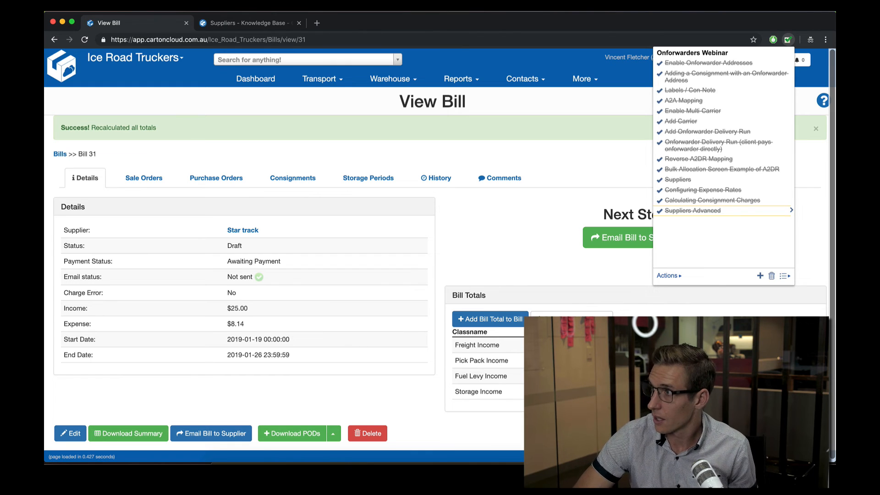
# Step: Check the panelist messages in the Zoom Webinar Chat window
pyautogui.press('shift+super+h')
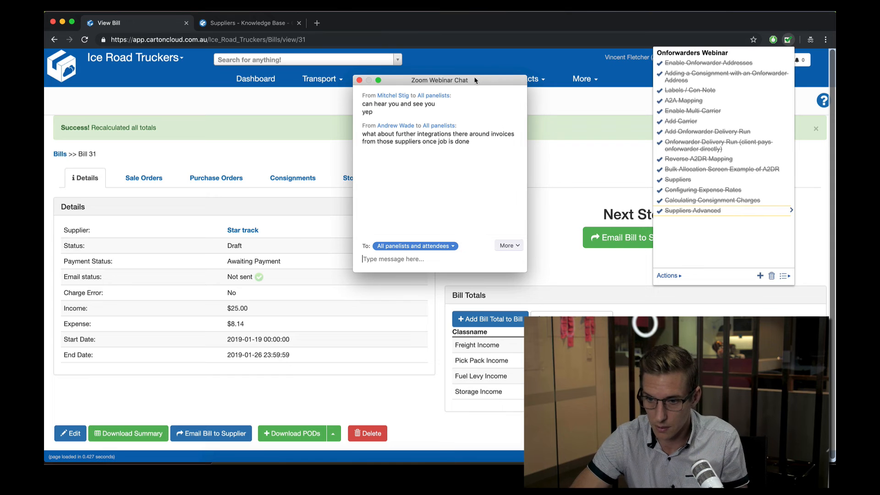
pyautogui.moveTo(472, 82); pyautogui.dragTo(634, 121)
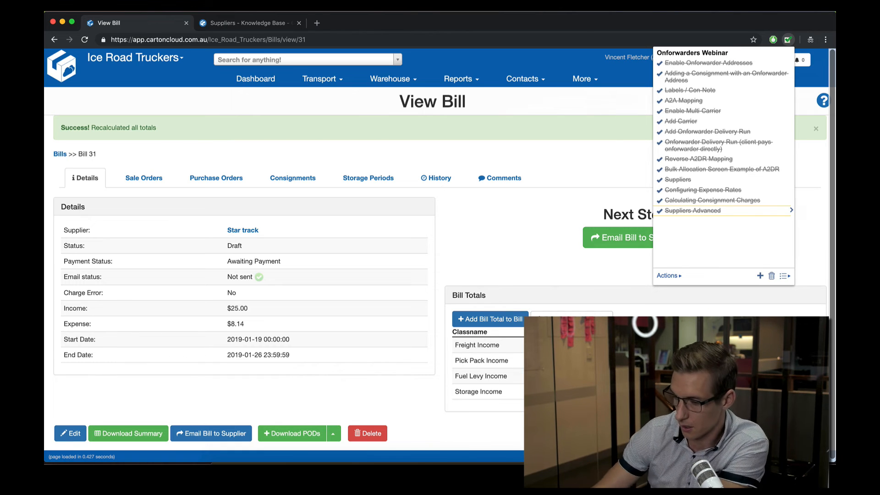
pyautogui.press('XF86AudioLowerVolume')
pyautogui.press('XF86AudioRaiseVolume')
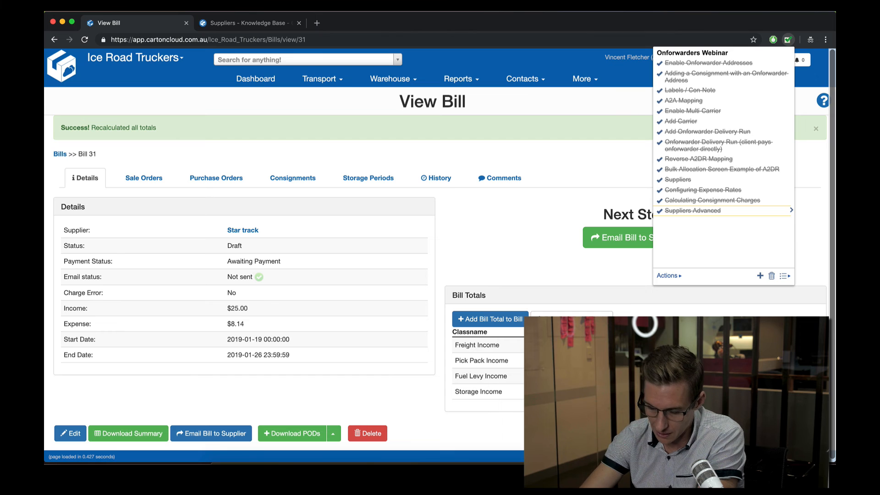
# Step: List all invoices, open the Salmon Distributors draft invoice and examine its details, totals and Xero upload section
pyautogui.click(583, 79)
pyautogui.click(585, 80)
pyautogui.click(599, 188)
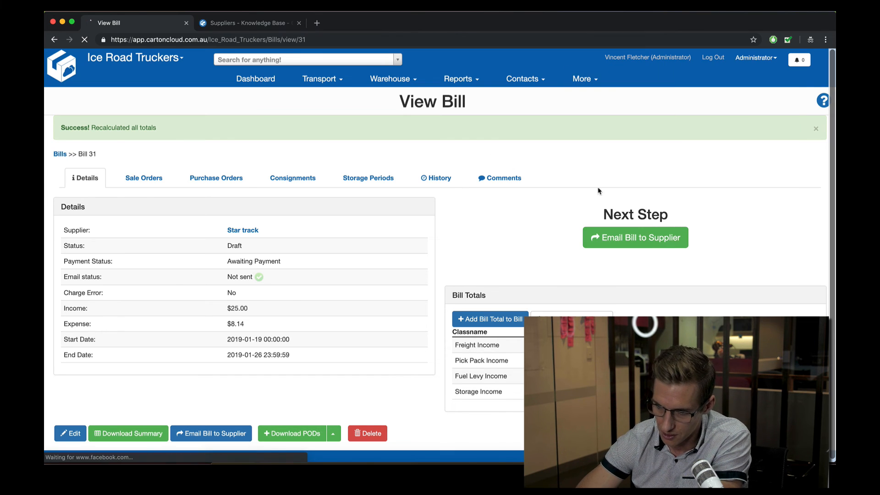
pyautogui.click(126, 177)
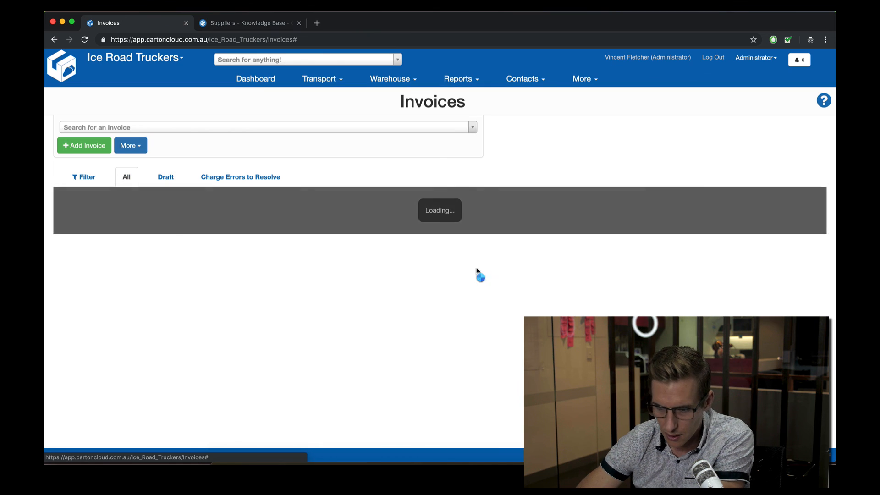
pyautogui.click(426, 256)
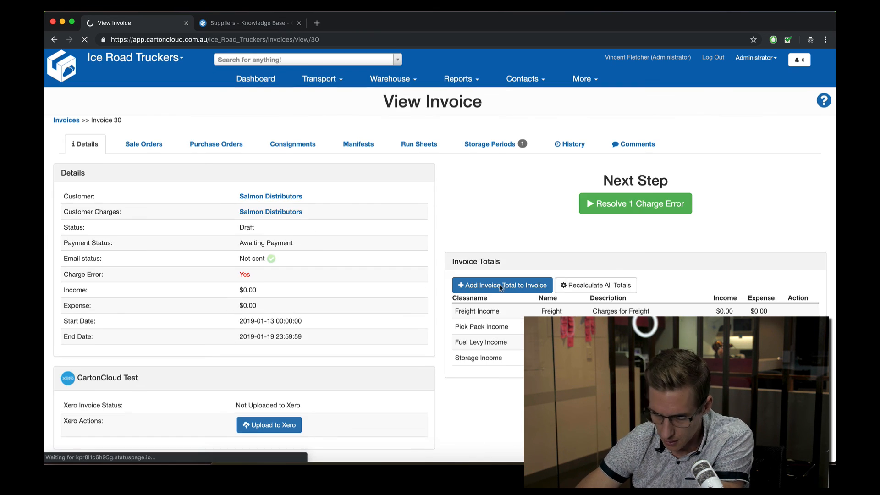
pyautogui.scroll(-1, 197, 297)
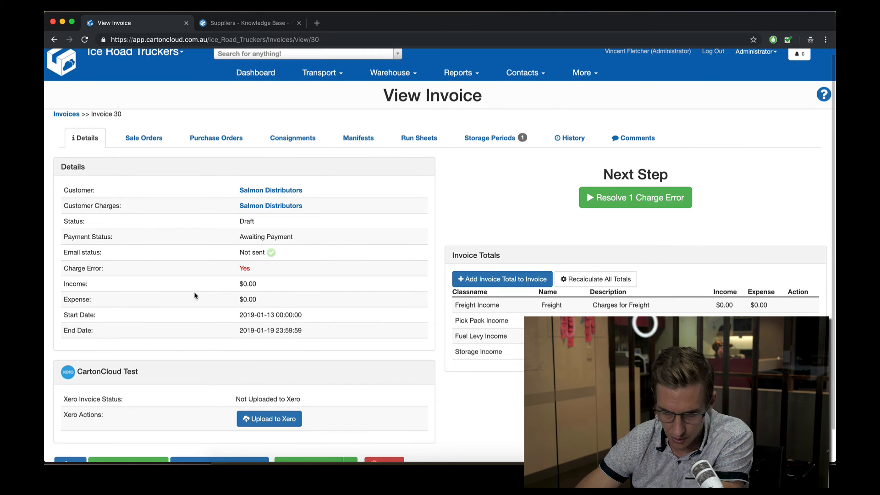
pyautogui.scroll(-2, 305, 308)
pyautogui.scroll(3, 305, 308)
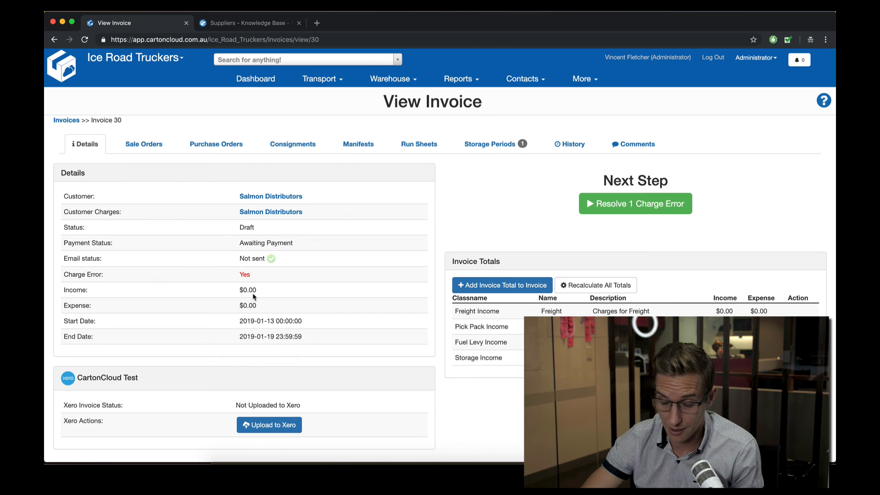
# Step: List all bills, open the Star track bill and examine its totals and consignments
pyautogui.click(584, 79)
pyautogui.click(589, 200)
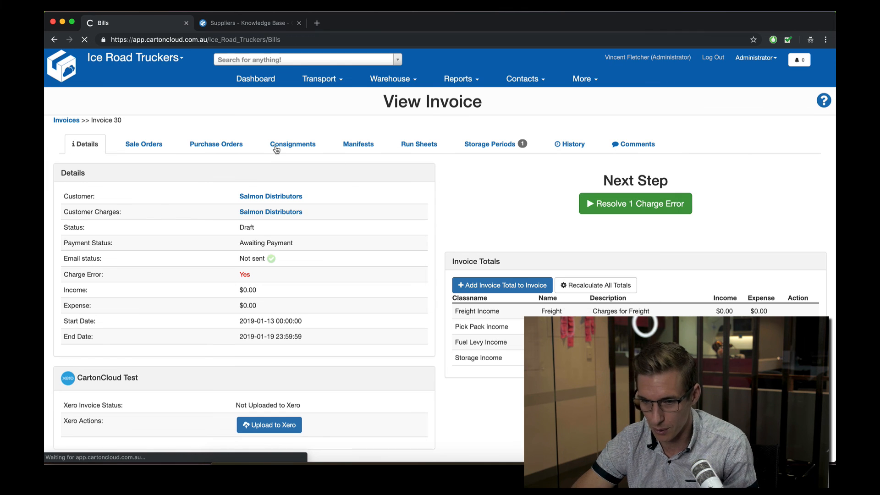
pyautogui.click(119, 178)
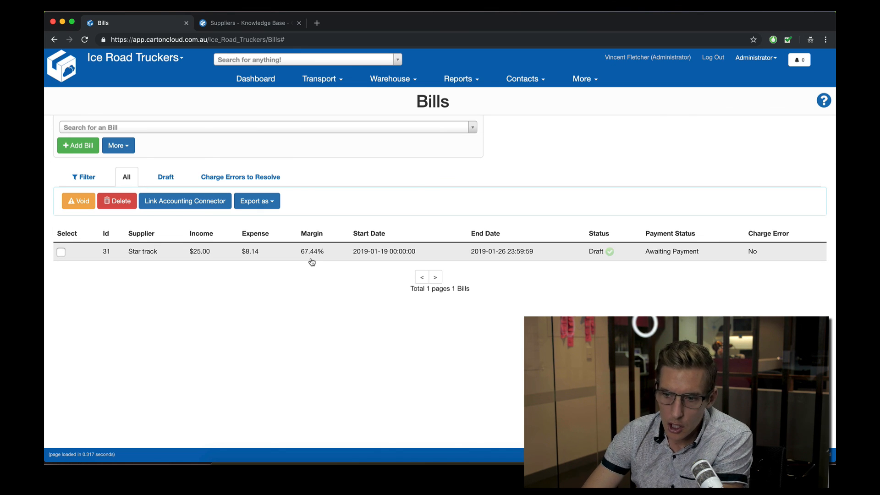
pyautogui.click(312, 260)
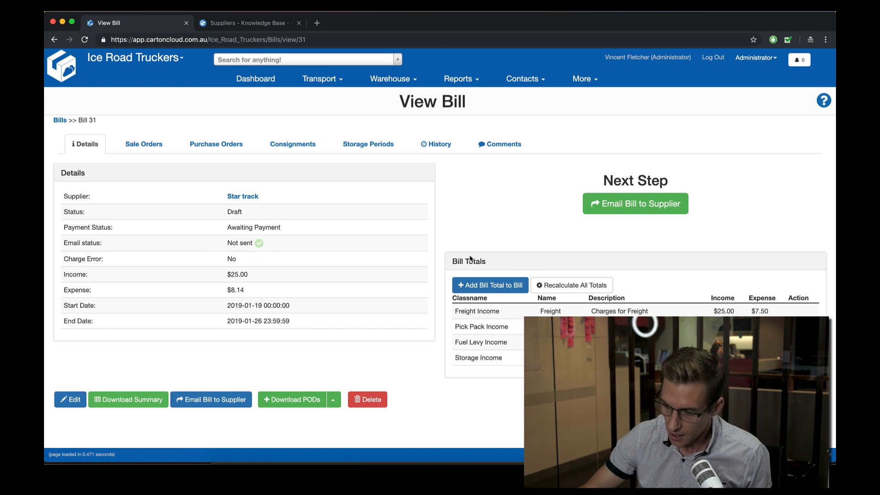
pyautogui.click(281, 138)
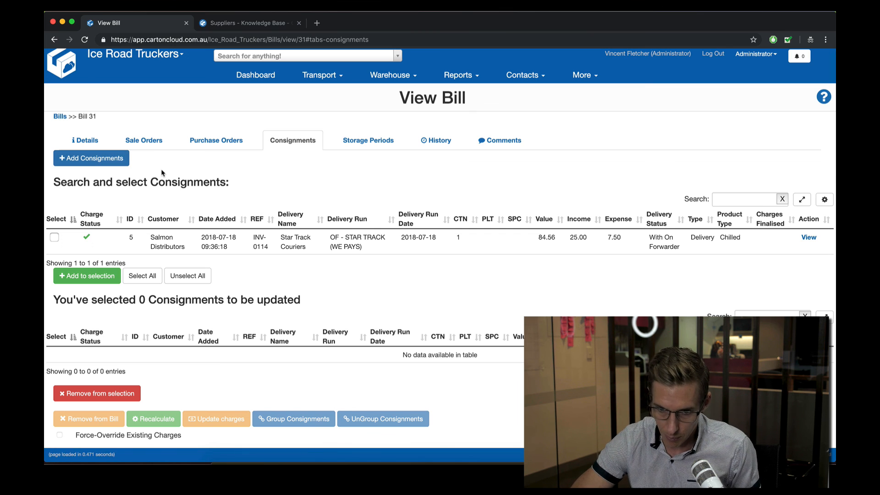